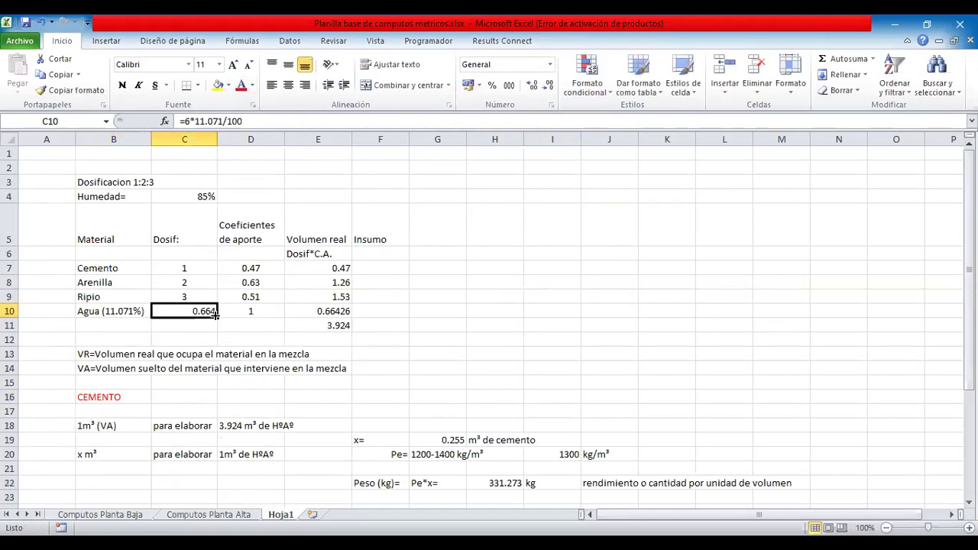
Step: Enter "0.664m³ de agua" in cell B37 under the AGUA heading
scroll(218, 332, "down", 3)
scroll(176, 375, "up", 1)
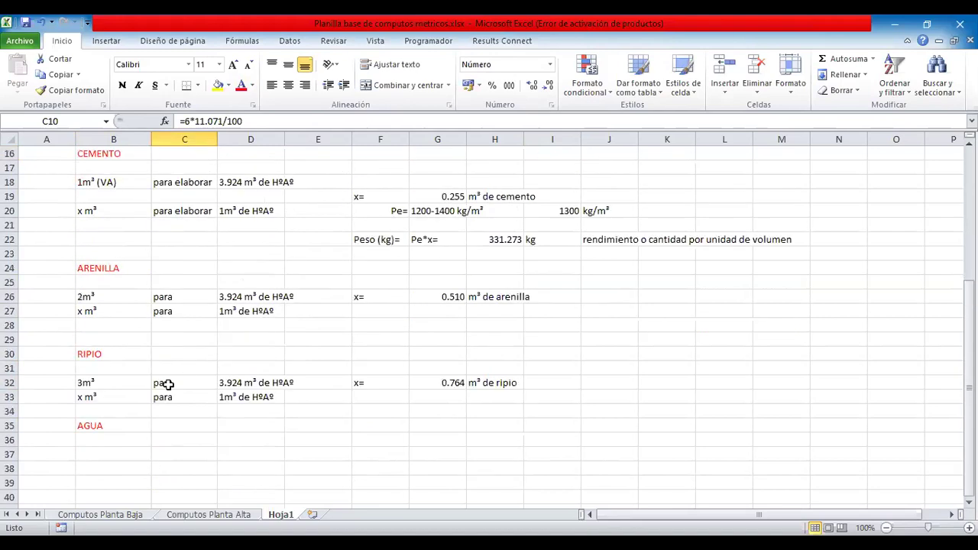
left_click(111, 452)
type("0.664")
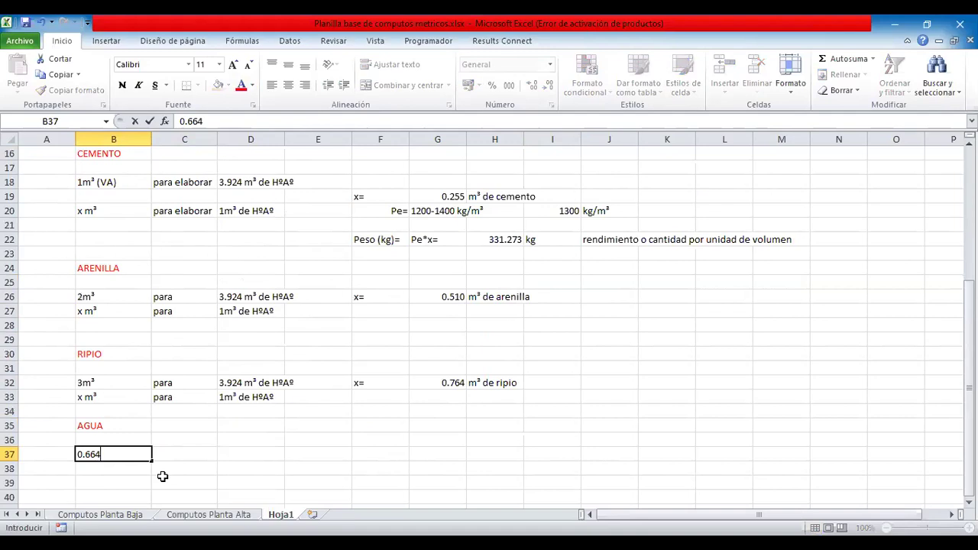
type("M³")
key("BackSpace")
key("BackSpace")
key("alt")
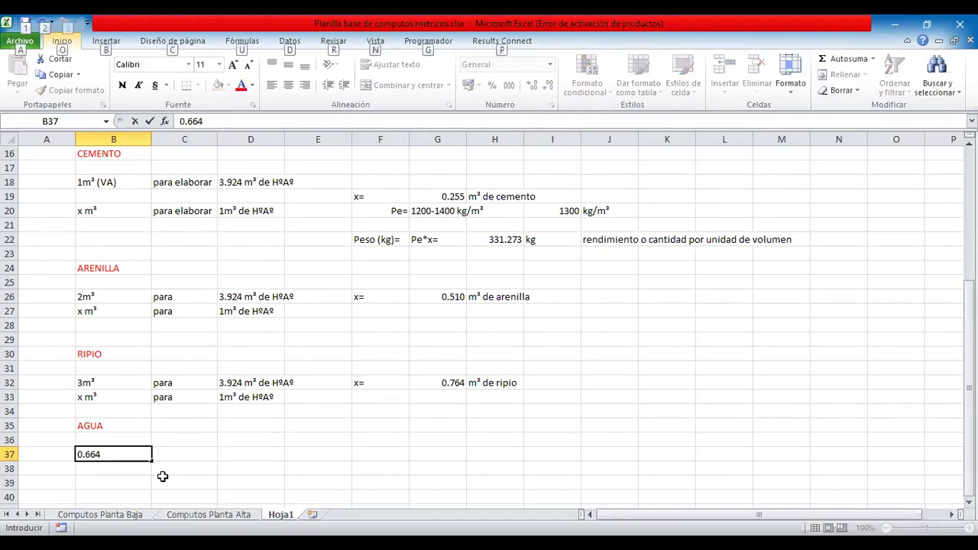
left_click(130, 456)
type("m")
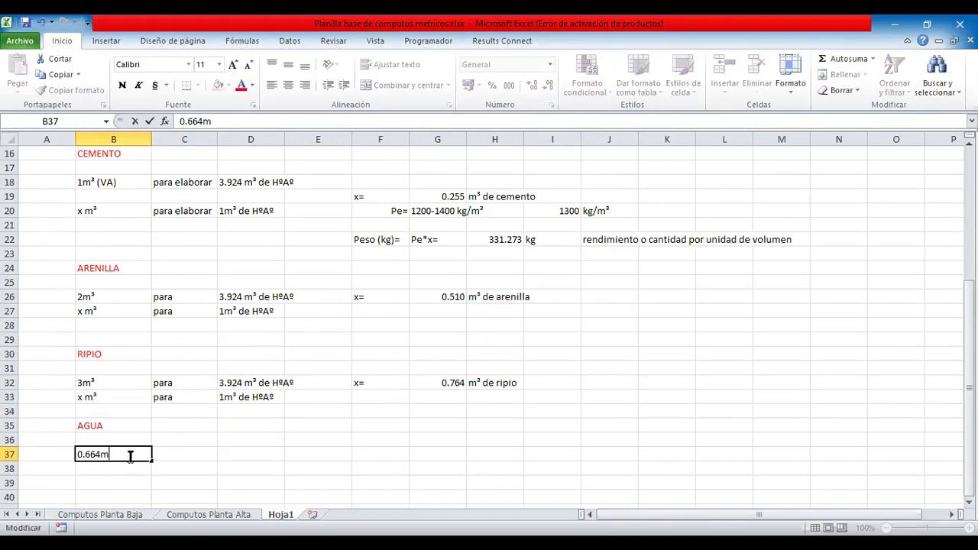
type("³ de agua")
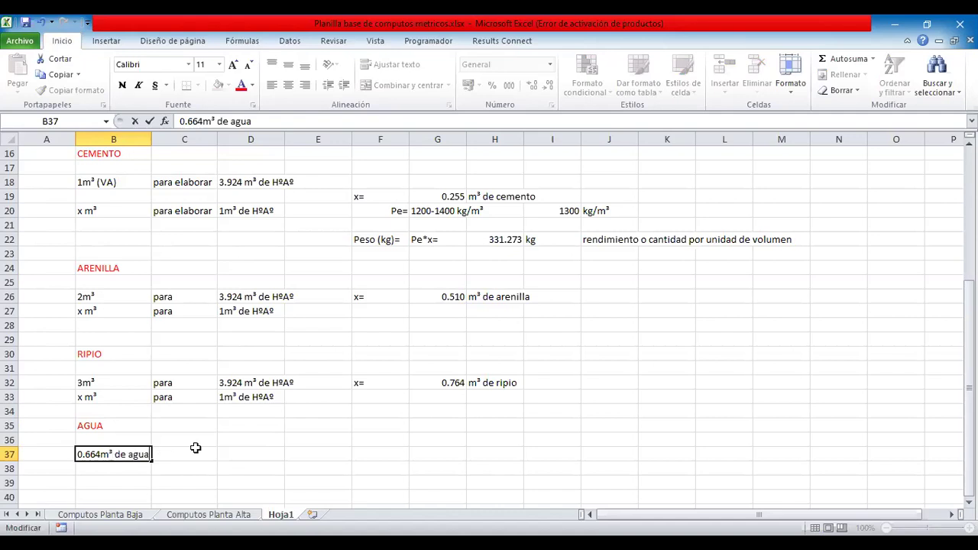
Step: Enter "para" in C37 and copy "3.924 m³ de HºAº" from the RIPIO section into D37
key("Tab")
type("para")
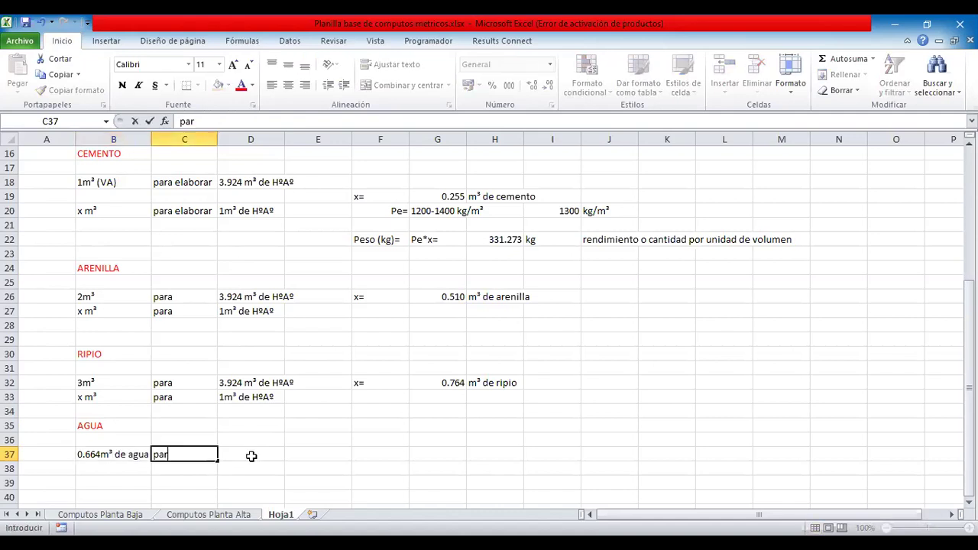
left_click(270, 382)
key("ctrl+c")
left_click(260, 458)
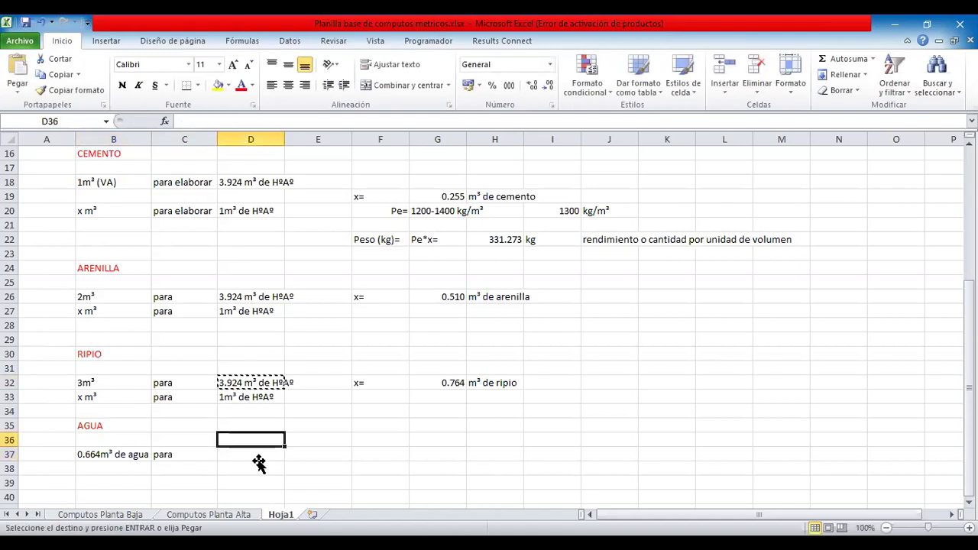
key("ctrl+v")
Step: Copy the "x m³ para 1m³ de HºAº" row from B33:D33 into row 38 of the AGUA section
left_click(98, 397)
key("shift+Right")
key("shift+Right")
key("ctrl+c")
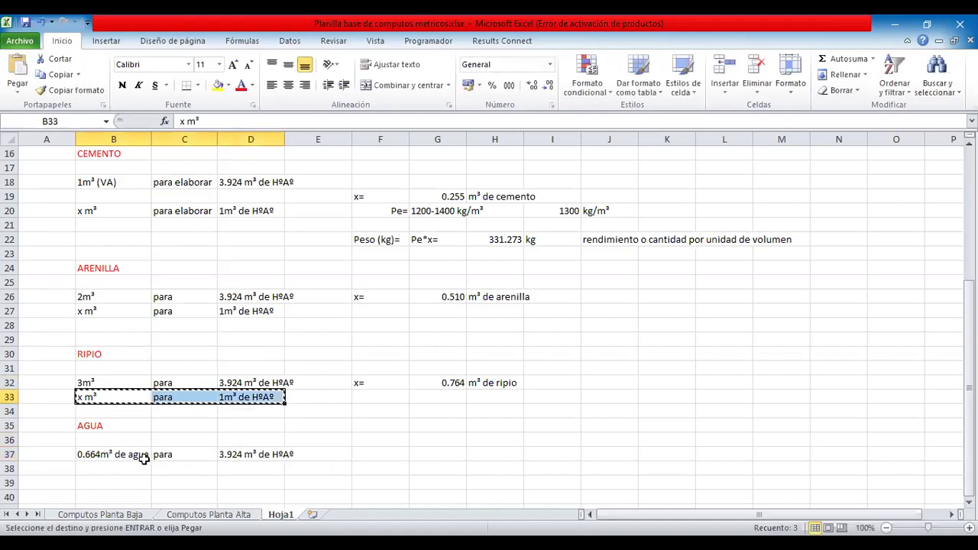
left_click(117, 471)
key("ctrl+v")
Step: Enter the label "x=" in F37 and compute the water volume in G37 with the formula =C10*1/E11
left_click(380, 453)
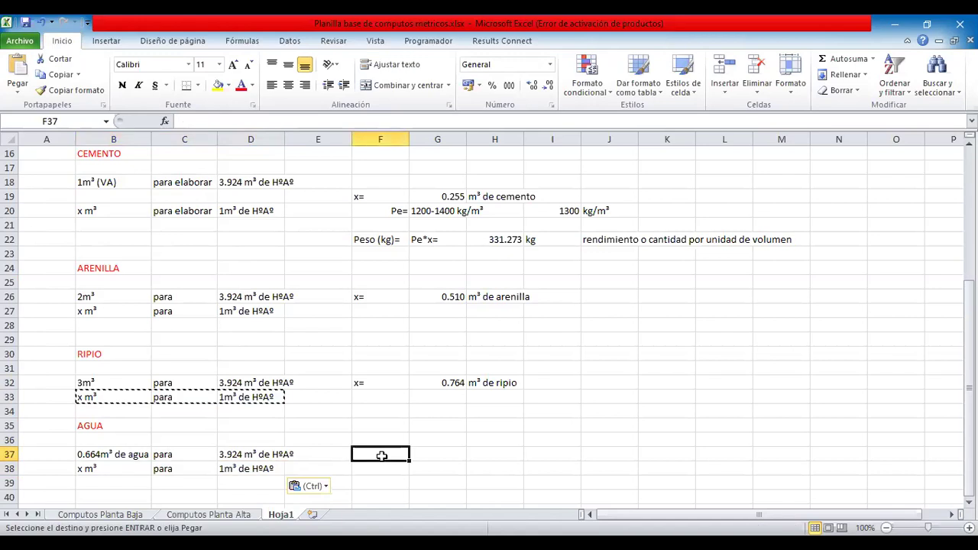
type("x=")
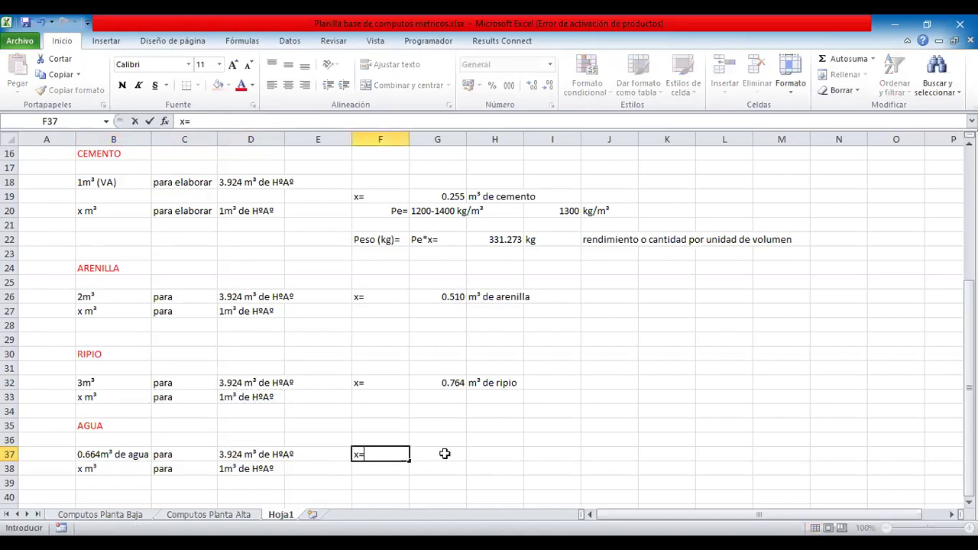
left_click(463, 464)
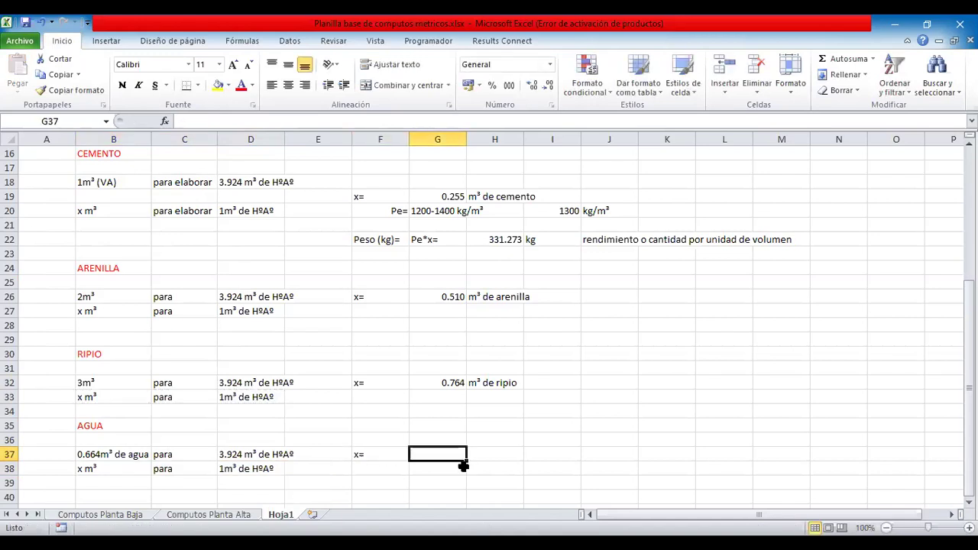
type("=")
scroll(203, 197, "up", 3)
left_click(203, 197)
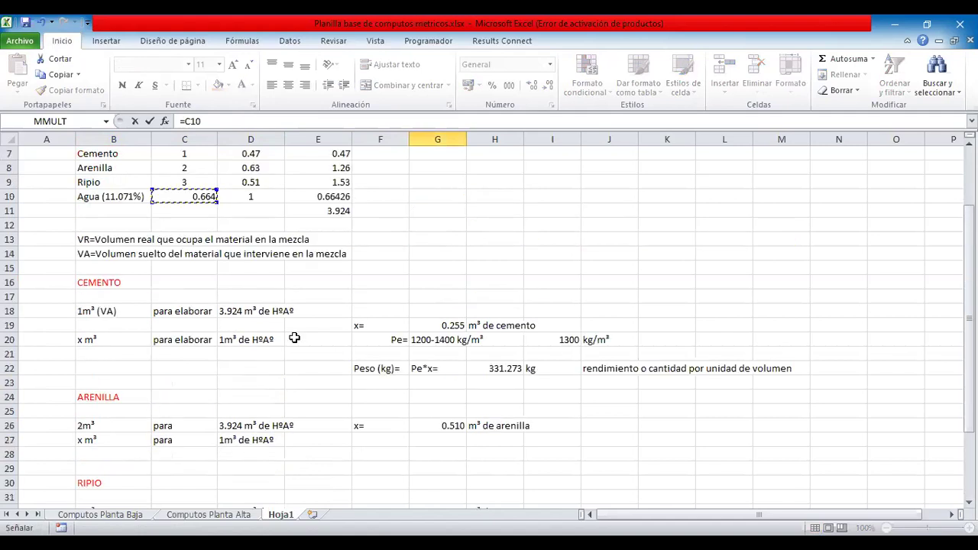
type("*1")
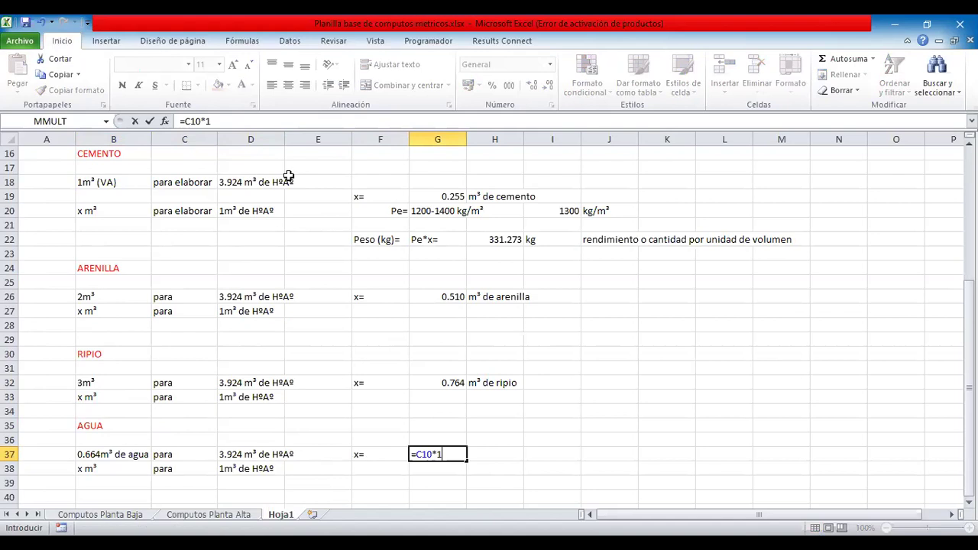
type("/")
scroll(354, 292, "up", 4)
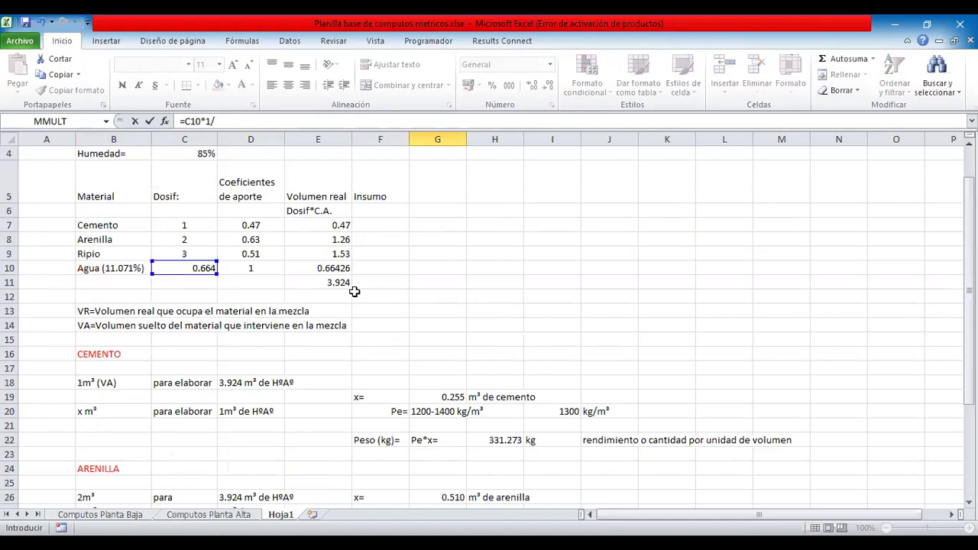
left_click(318, 282)
key("Return")
key("Up")
Step: Reduce the water volume in G37 to three decimal places
scroll(489, 344, "down", 1)
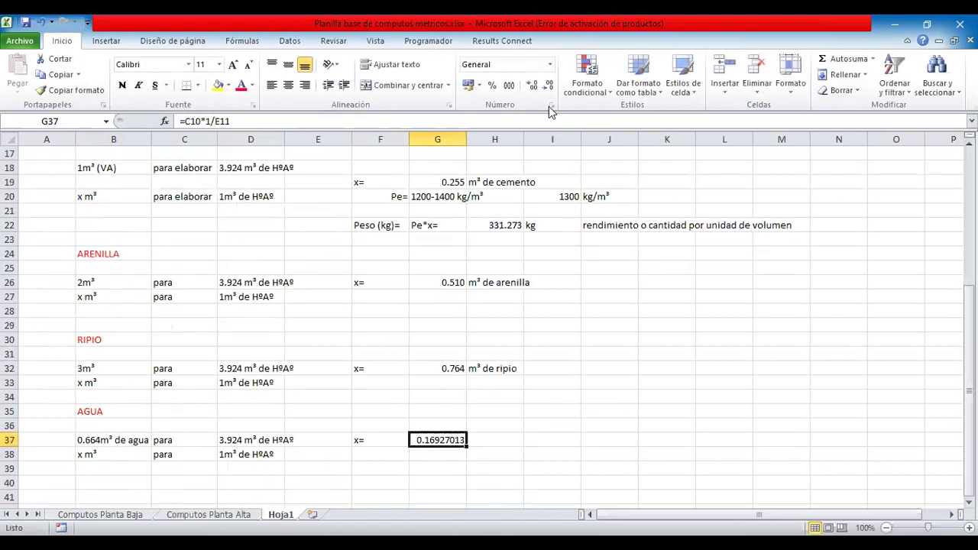
left_click(549, 86)
left_click(550, 85)
left_click(550, 85)
left_click(550, 85)
left_click(550, 86)
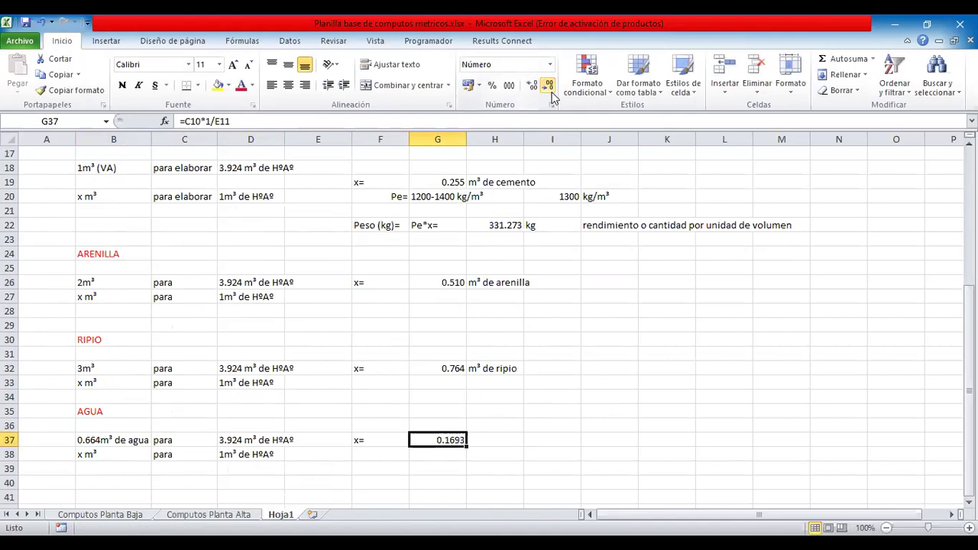
Step: Enter the unit label "m³ de agua" in H37 beside the water volume
left_click(498, 439)
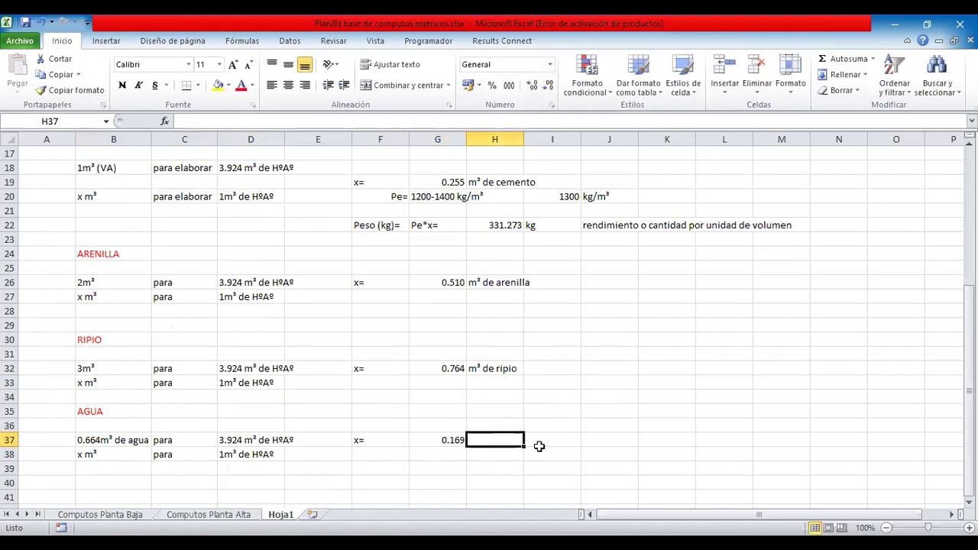
type("m")
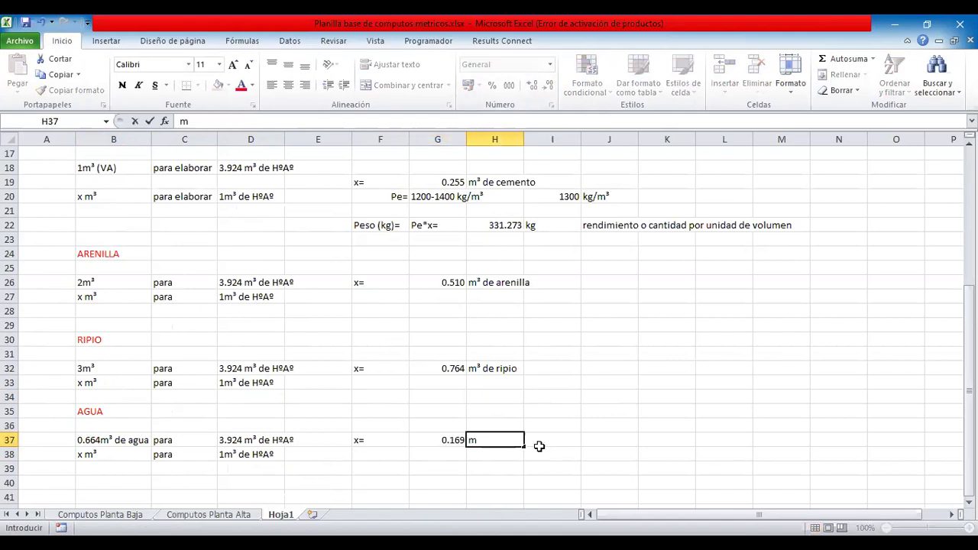
type("Õ")
key("BackSpace")
type("³ de agua")
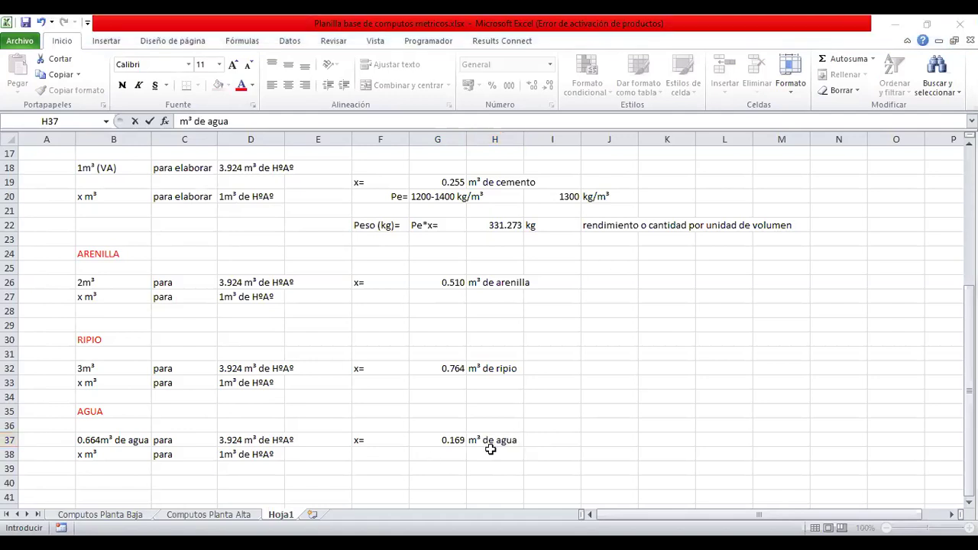
key("Return")
key("Return")
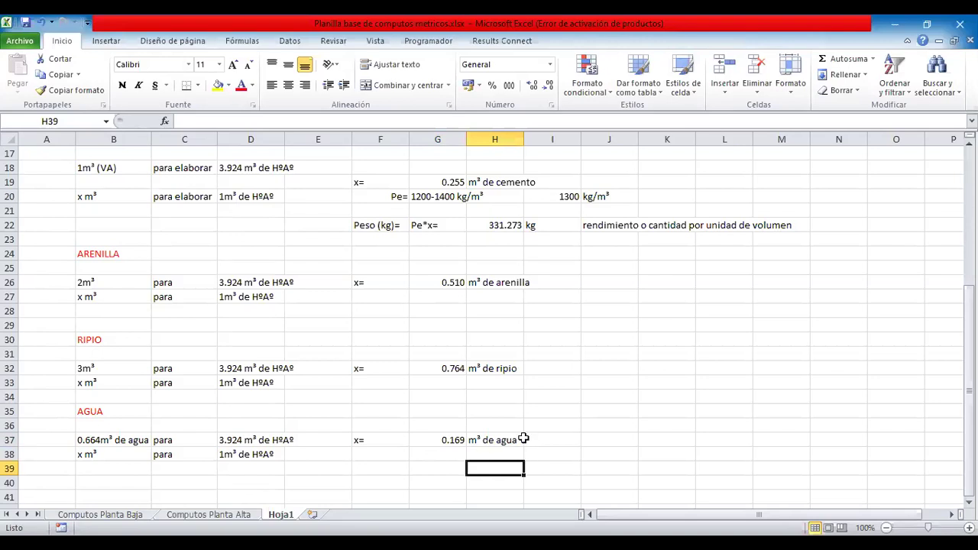
Step: Enter an equals sign as plain text in I37, after the water volume's unit label
left_click(564, 443)
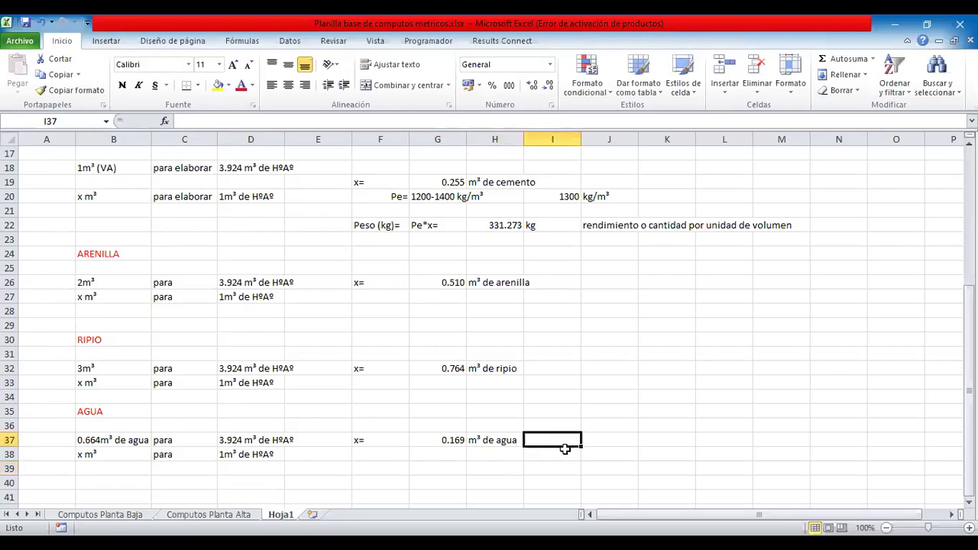
type("=")
key("Right")
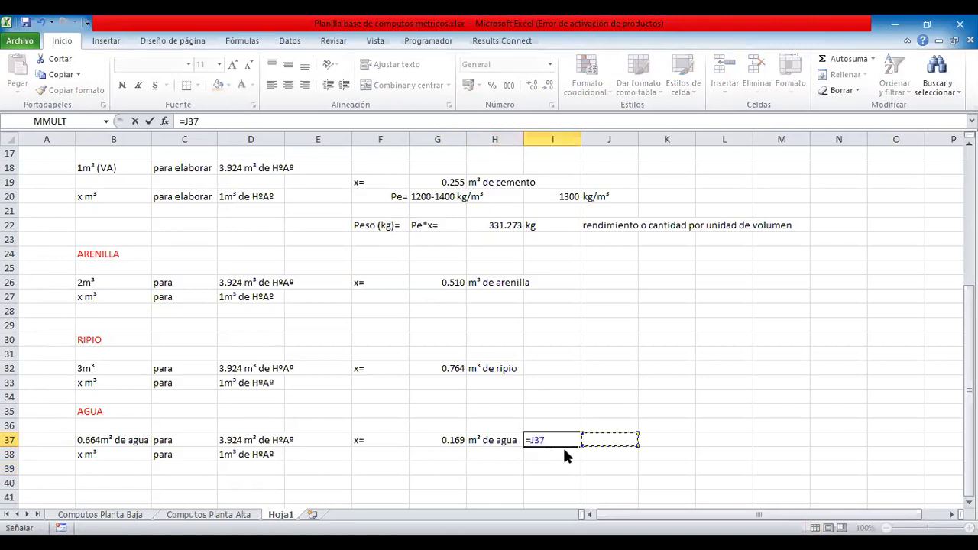
key("BackSpace")
key("BackSpace")
key("BackSpace")
key("Tab")
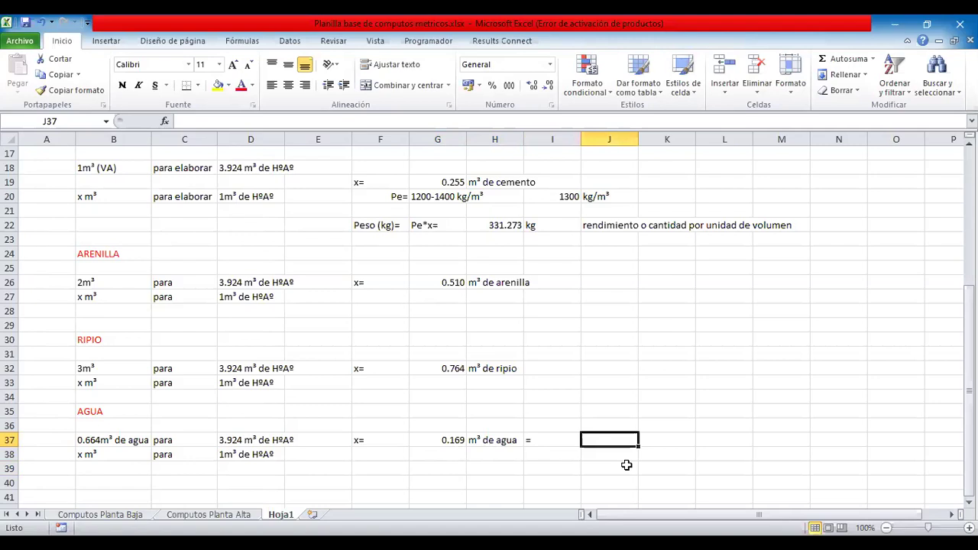
Step: Convert the water volume to litres in J37 with the formula =G37*1000
type("=")
left_click(448, 447)
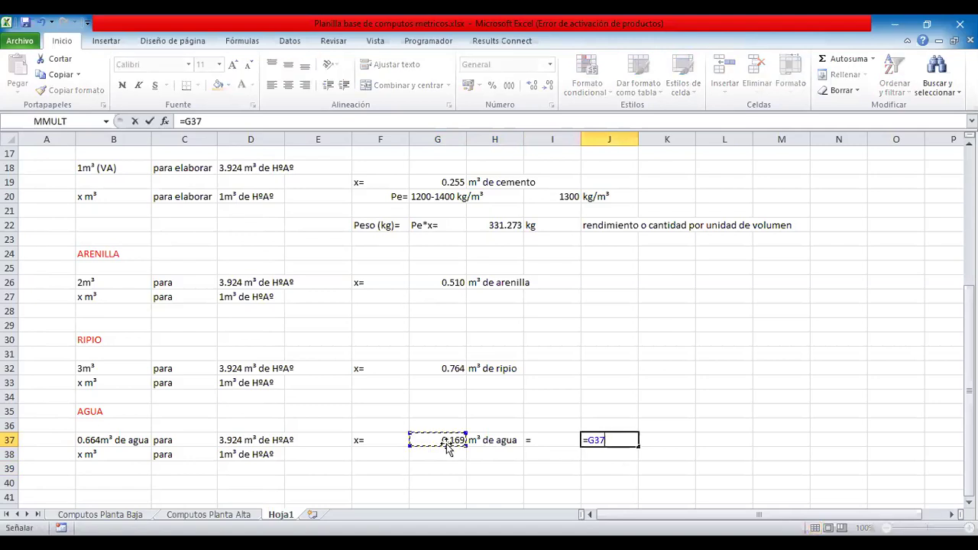
type("*1000")
key("Return")
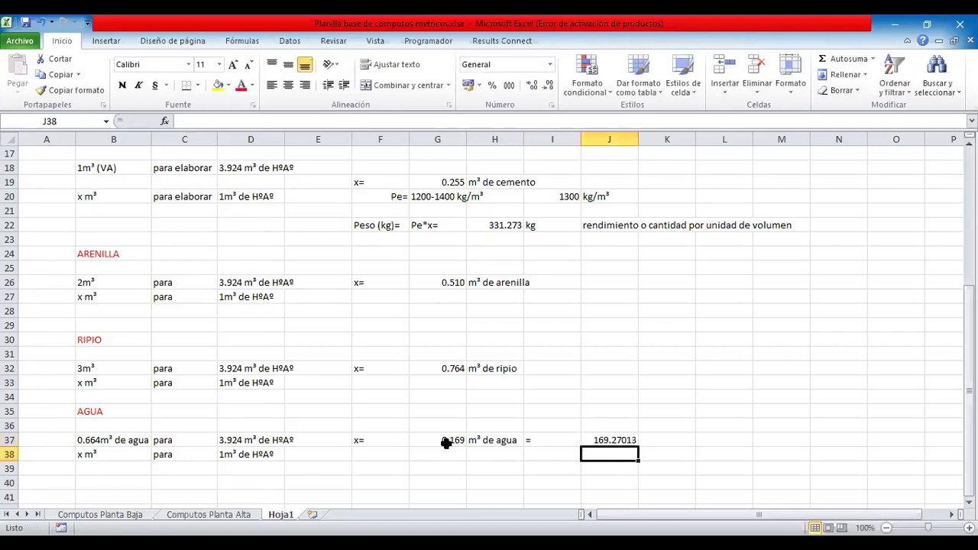
Step: Enter the unit "Lts" in K37 and reduce the litres value in J37 to two decimal places
left_click(659, 436)
type("L")
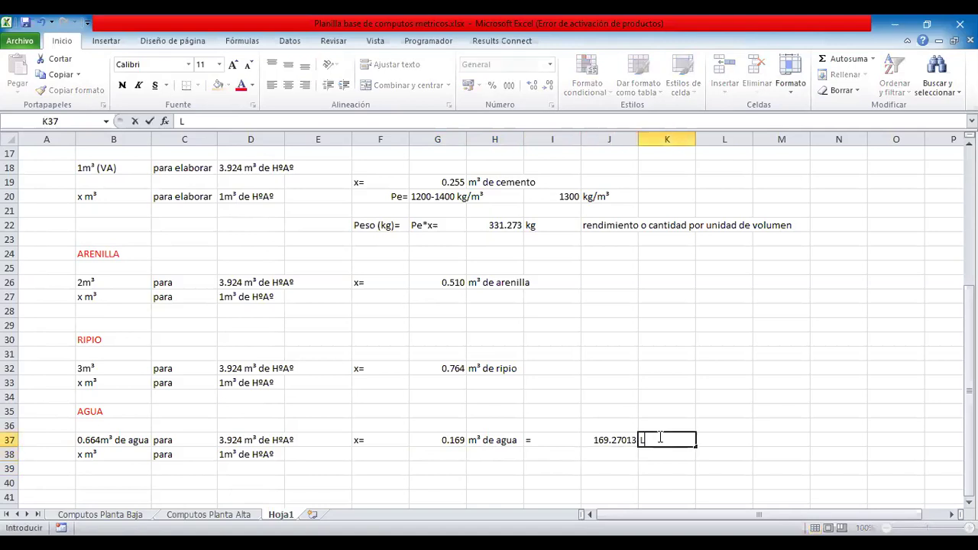
type("ts")
left_click(614, 431)
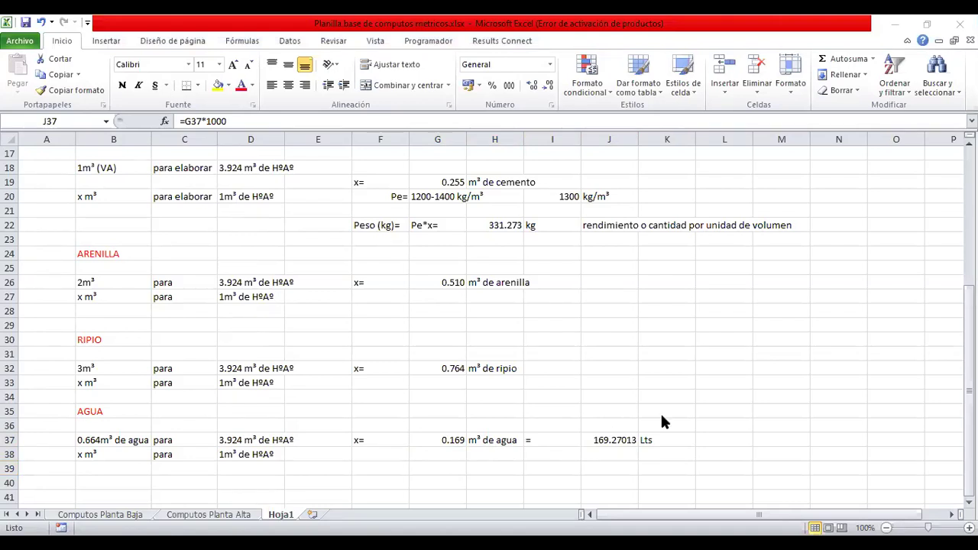
left_click(527, 295)
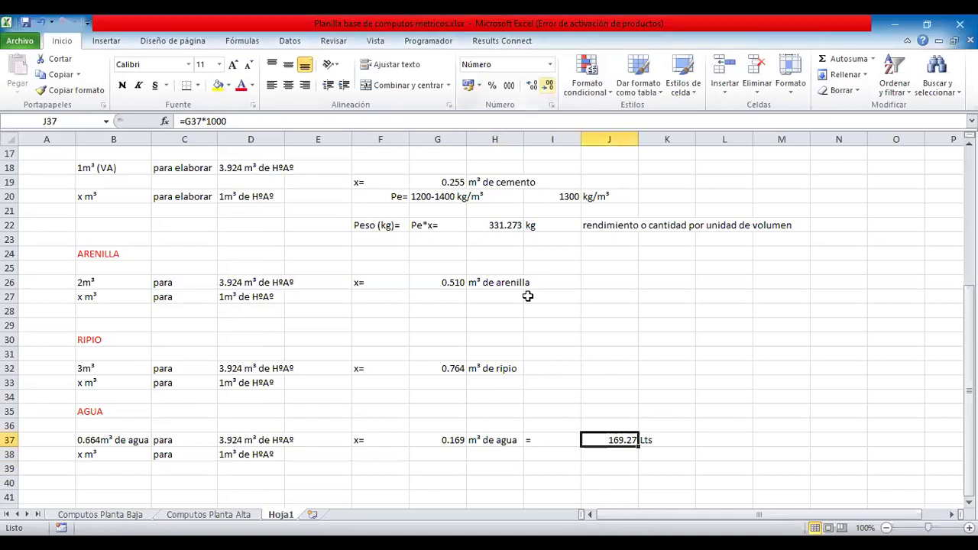
Step: Compare the ripio volume in G32 with the Ripio chancado quantity in the Viga de encadenado price analysis open in Edge
left_click(447, 369)
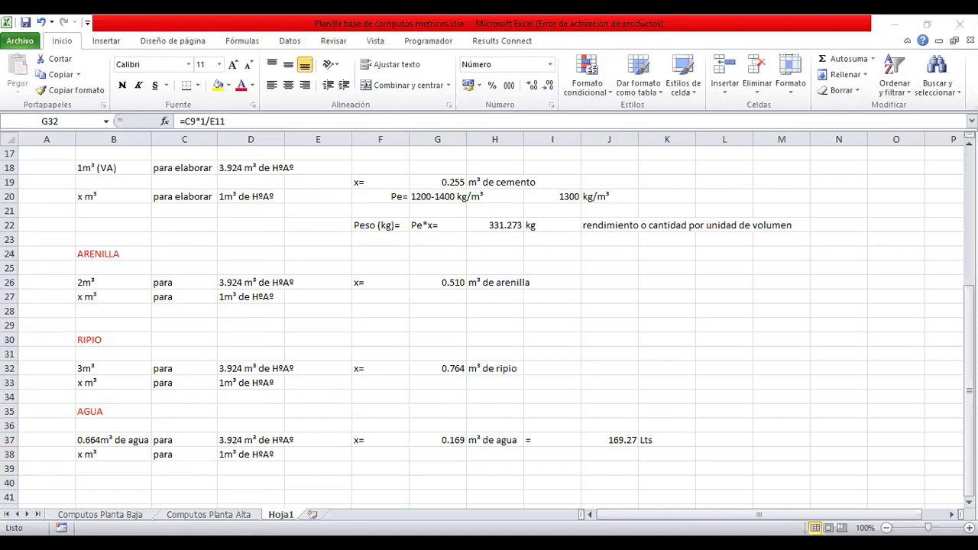
left_click(459, 369)
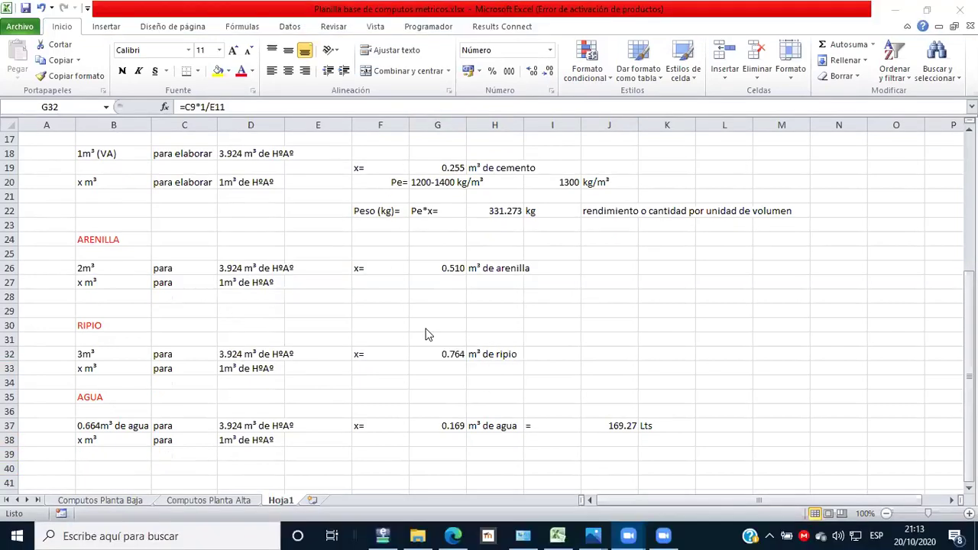
left_click(448, 355)
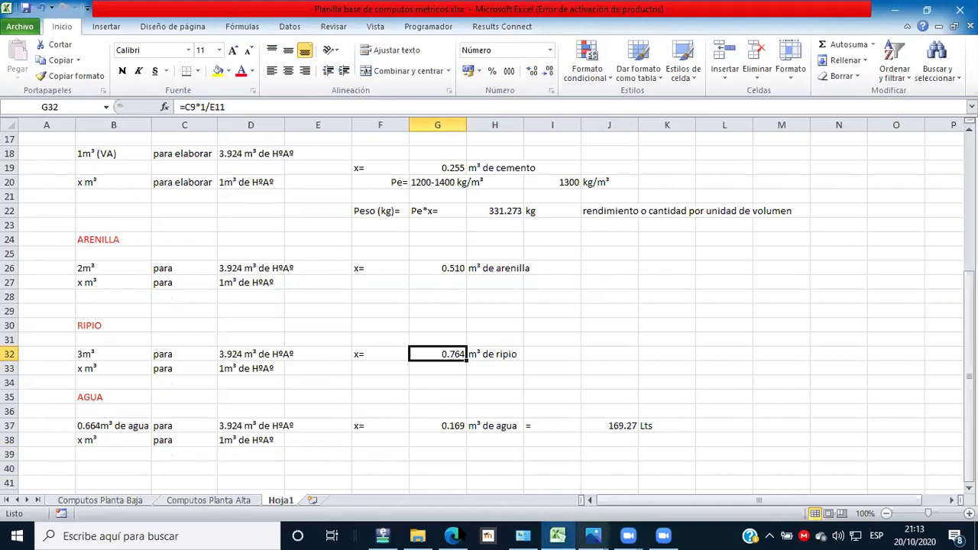
key("alt+Tab")
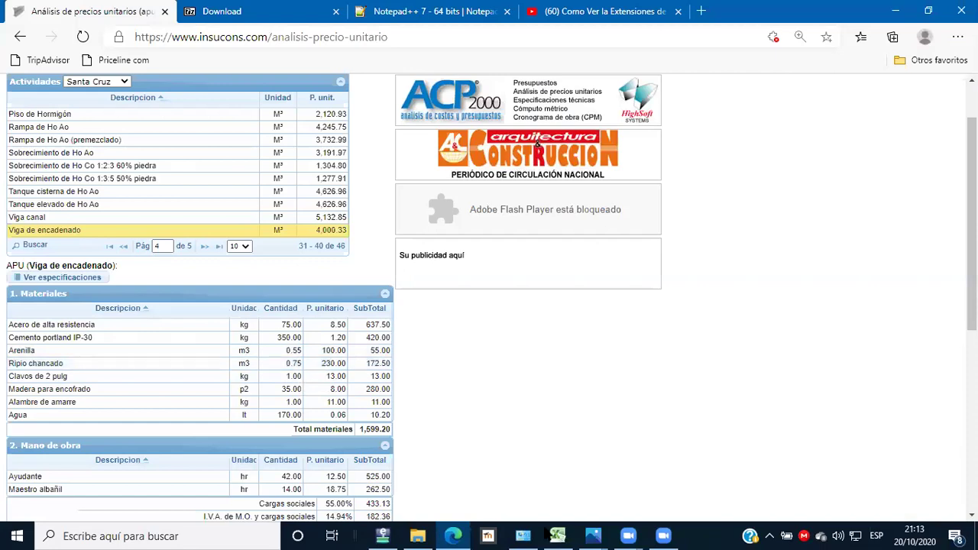
Step: Switch between Excel and Edge to compare the water result in row 37 with the Agua quantity in the Insucons price analysis
key("alt+Tab")
key("Down")
key("Down")
key("Down")
key("Down")
key("Down")
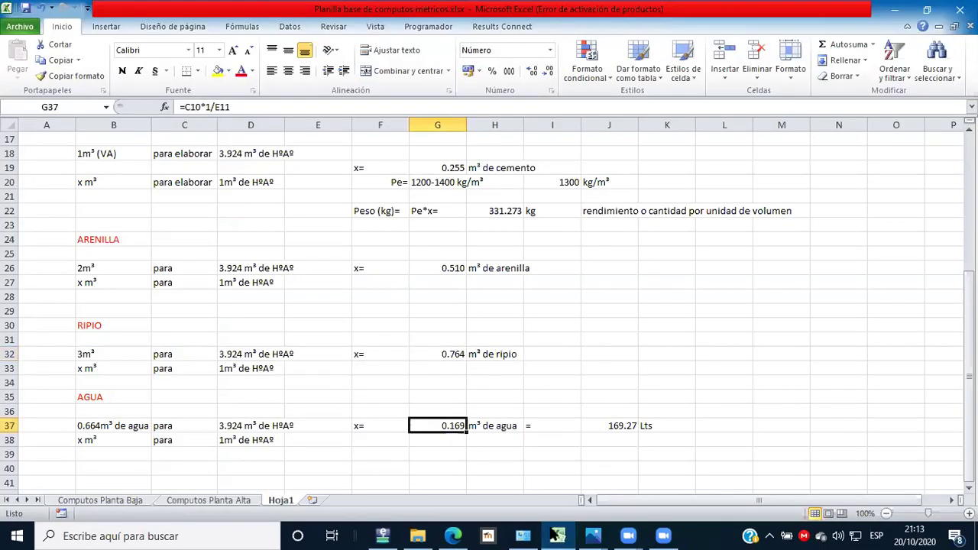
key("alt+Tab")
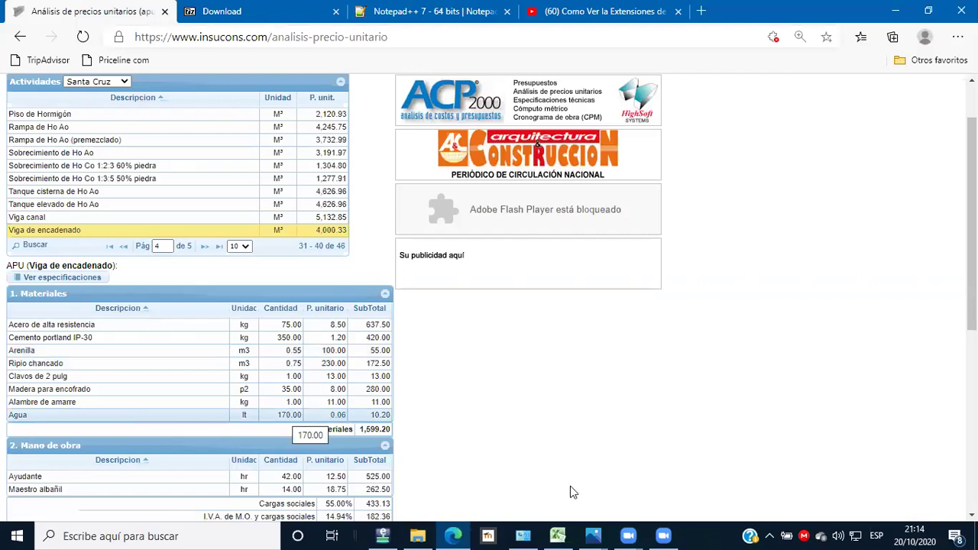
left_click(559, 533)
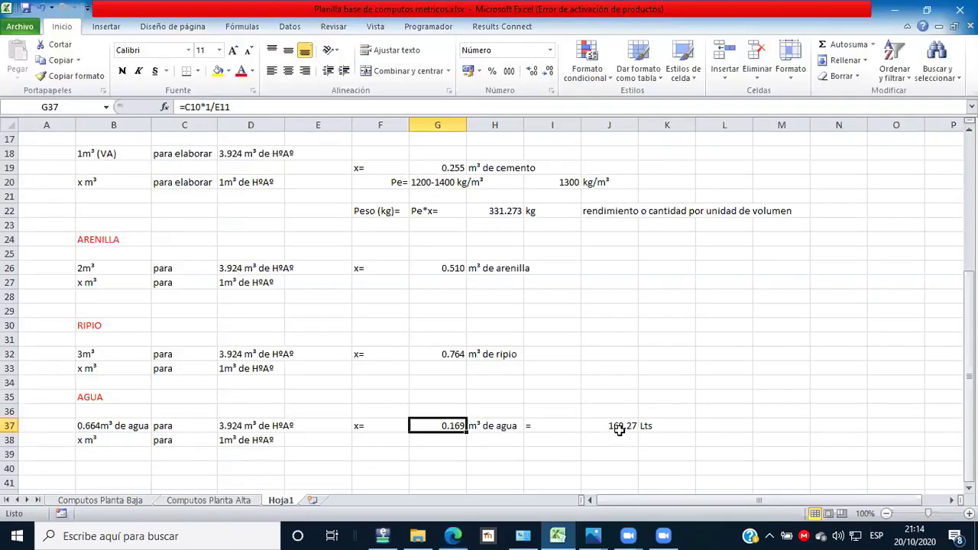
Step: Link the cement's Insumo cell F7 to the weight in kilograms with the formula =H22
left_click(587, 422)
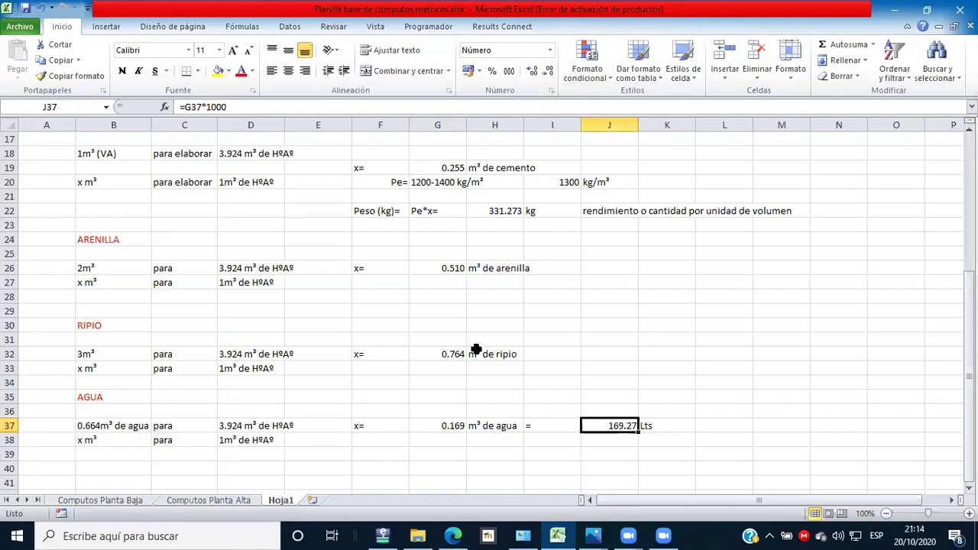
scroll(475, 368, "up", 5)
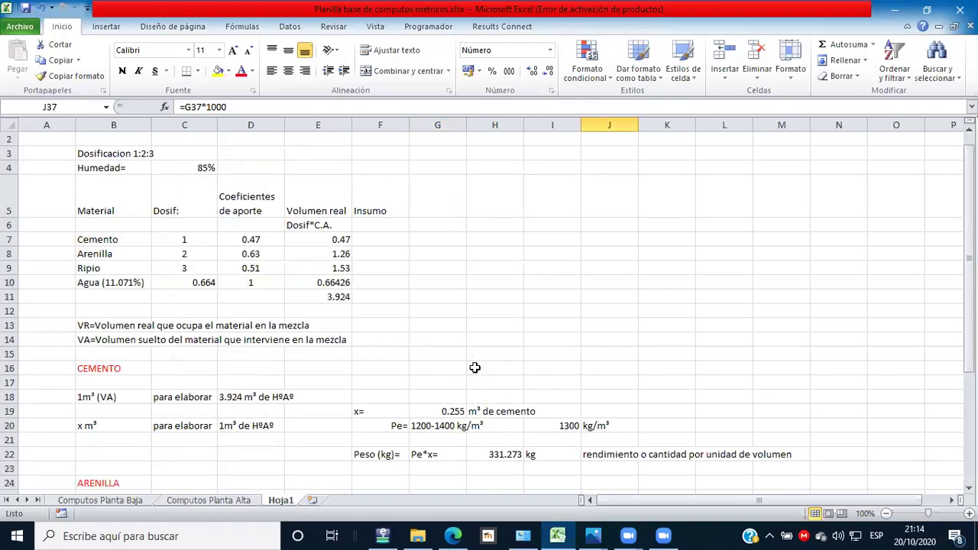
left_click(386, 258)
type("=")
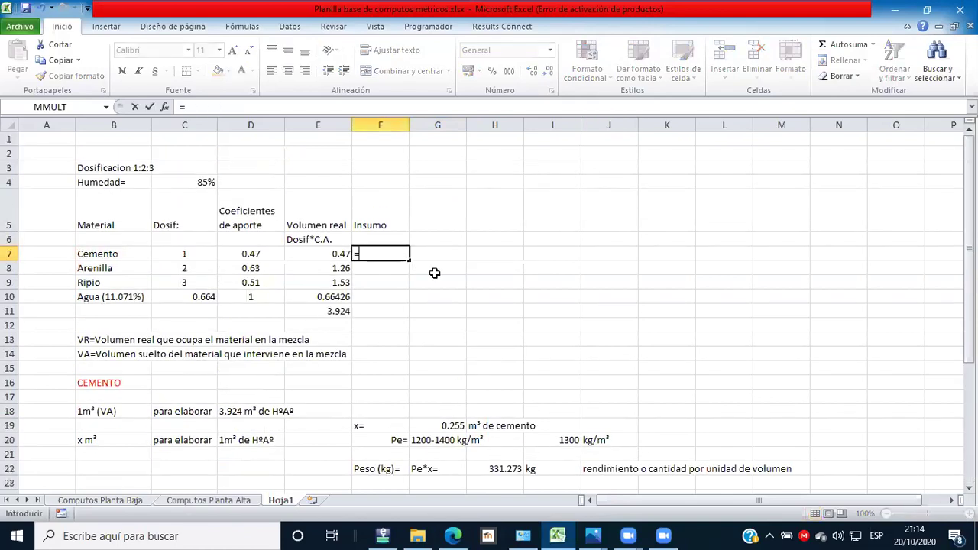
scroll(505, 421, "down", 1)
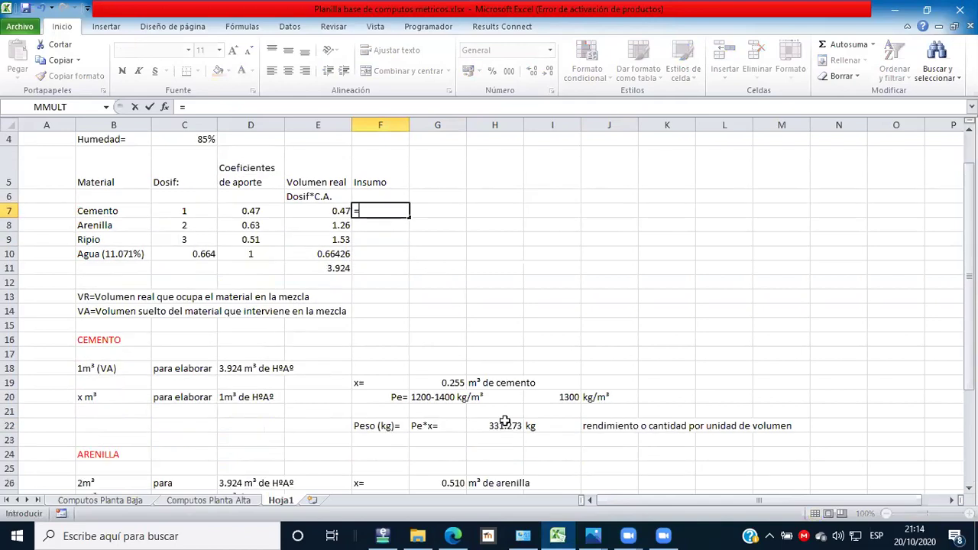
left_click(505, 426)
key("Return")
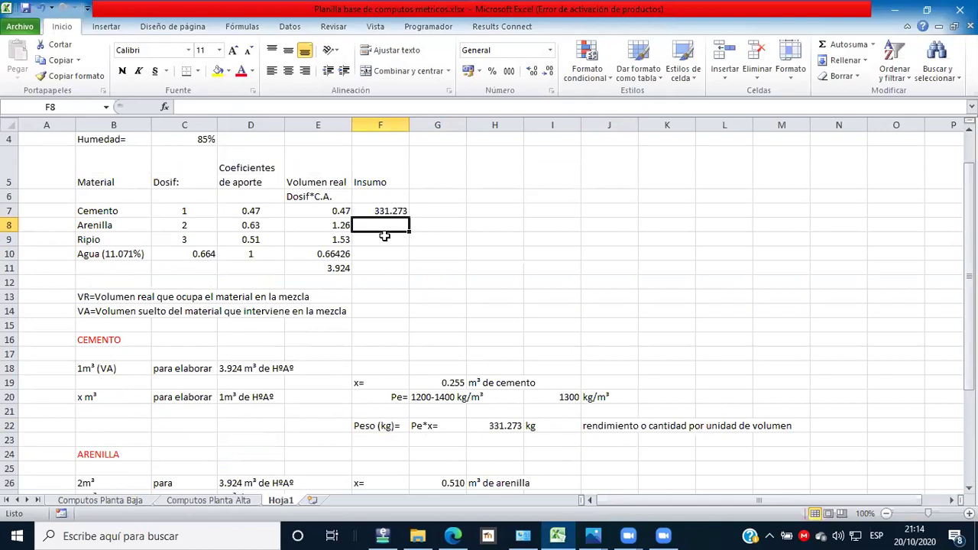
Step: Fill the Insumo cells for Arenilla and Ripio, linking F8 to G26 and F9 to the ripio volume in G32
type("=")
scroll(403, 267, "down", 1)
left_click(445, 411)
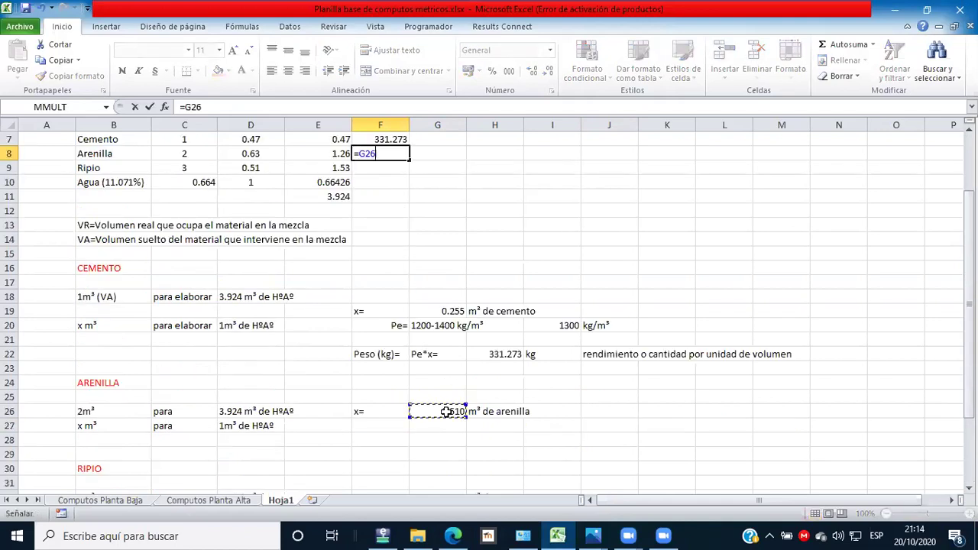
key("Return")
type("=")
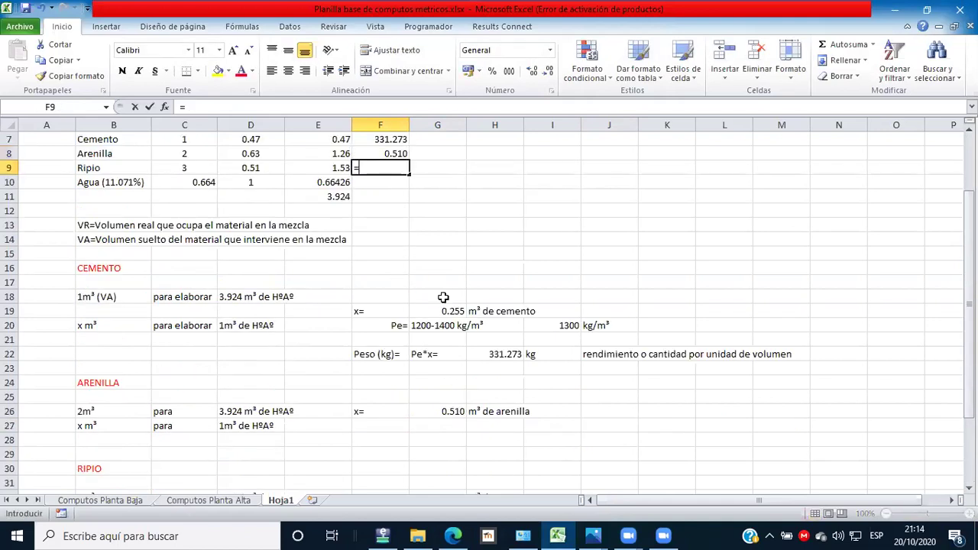
scroll(454, 405, "down", 2)
left_click(454, 417)
key("Return")
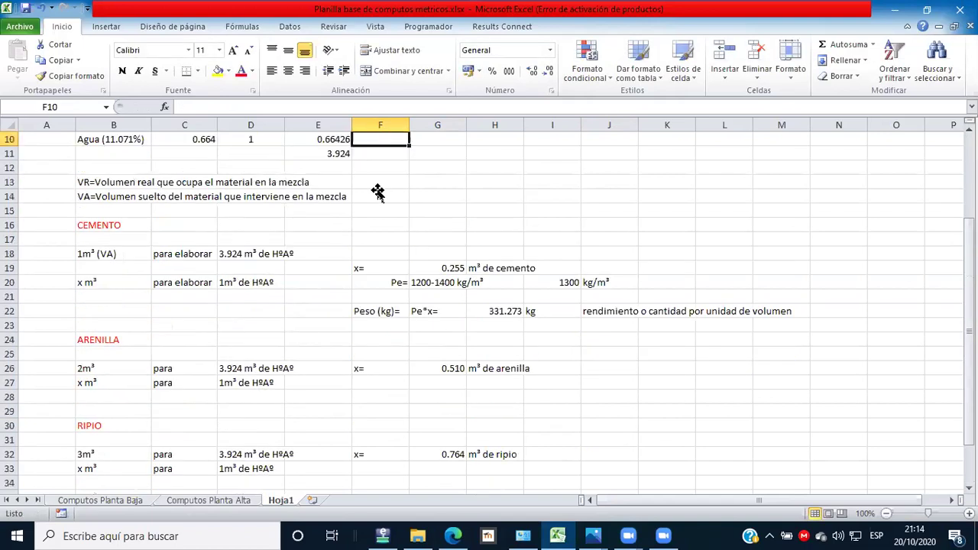
Step: Link the Agua Insumo cell F10 to the litres value in J37
type("=")
scroll(456, 280, "up", 1)
scroll(456, 390, "down", 4)
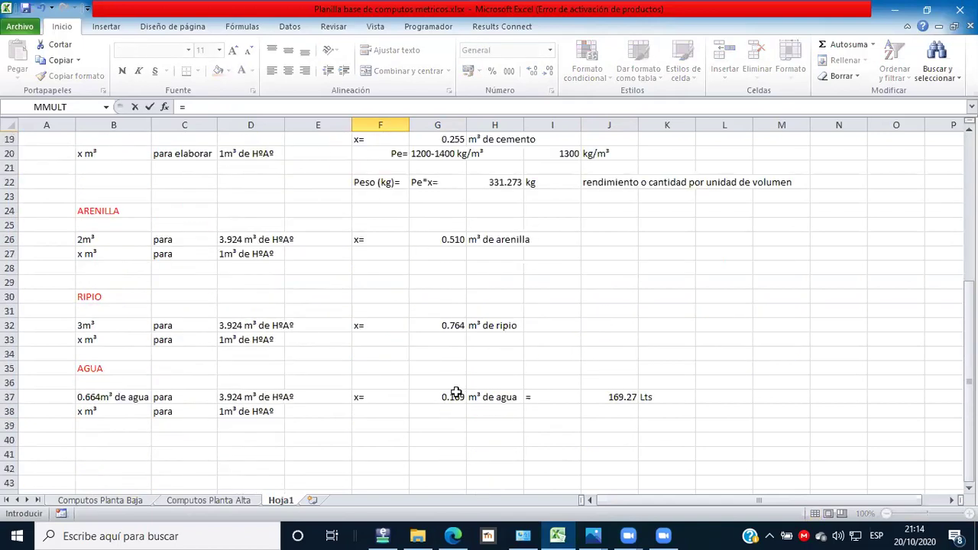
left_click(618, 397)
key("Return")
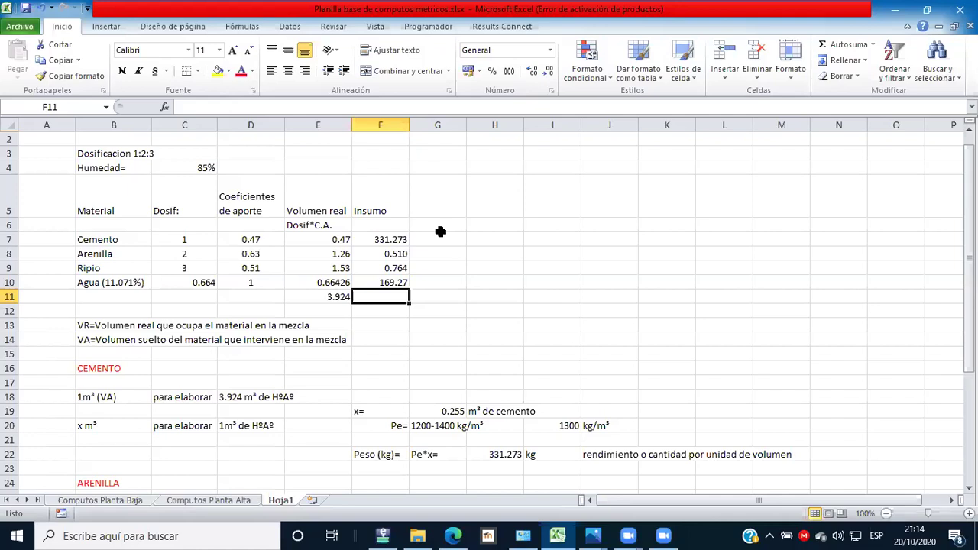
Step: Enter the two-line heading "Coeficientes de perdida" in G5 and widen column G slightly to fit it
left_click(444, 201)
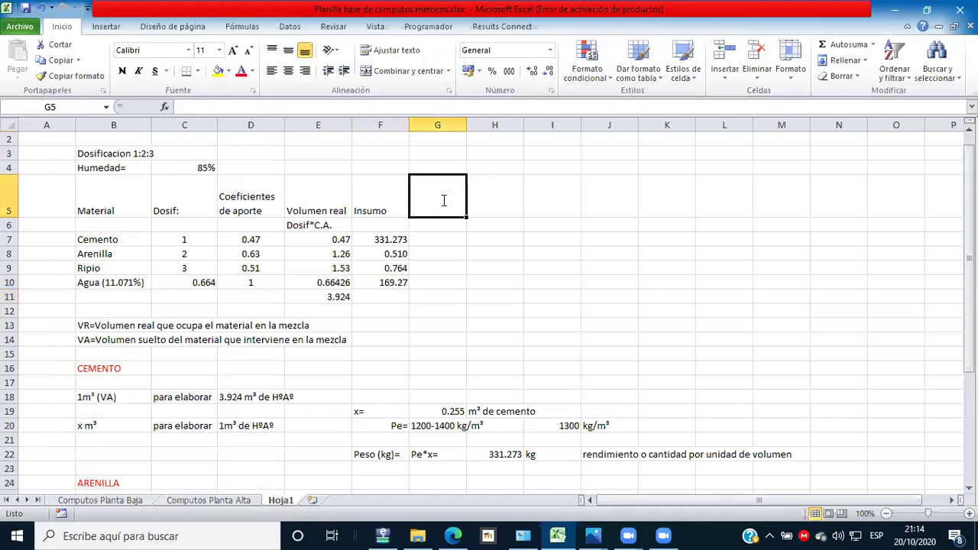
type("Coefic")
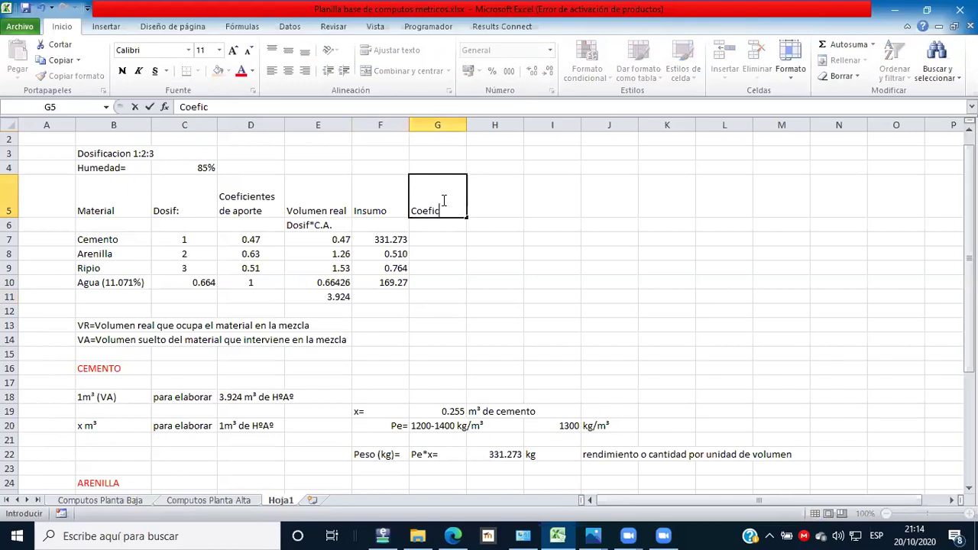
type("ientes")
key("alt+Return")
type("de ")
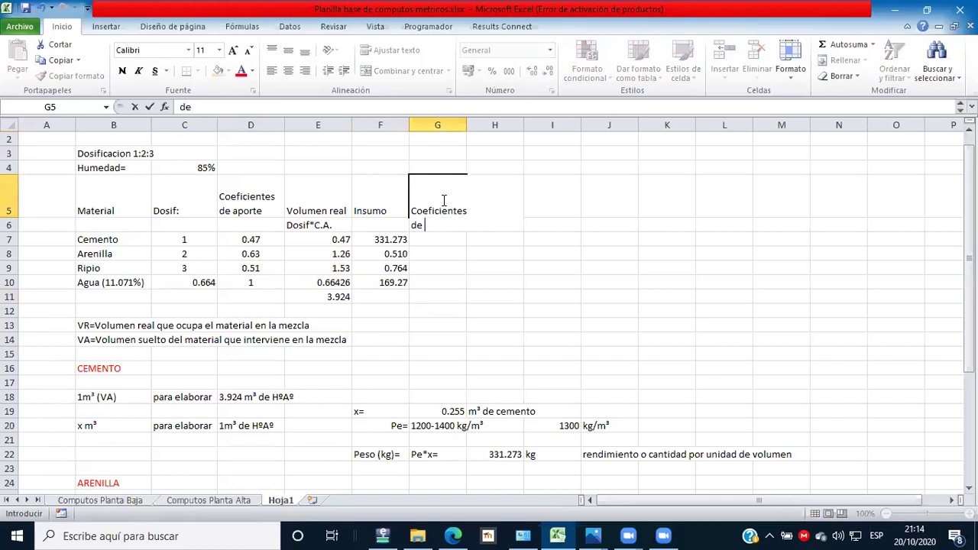
type("perdida")
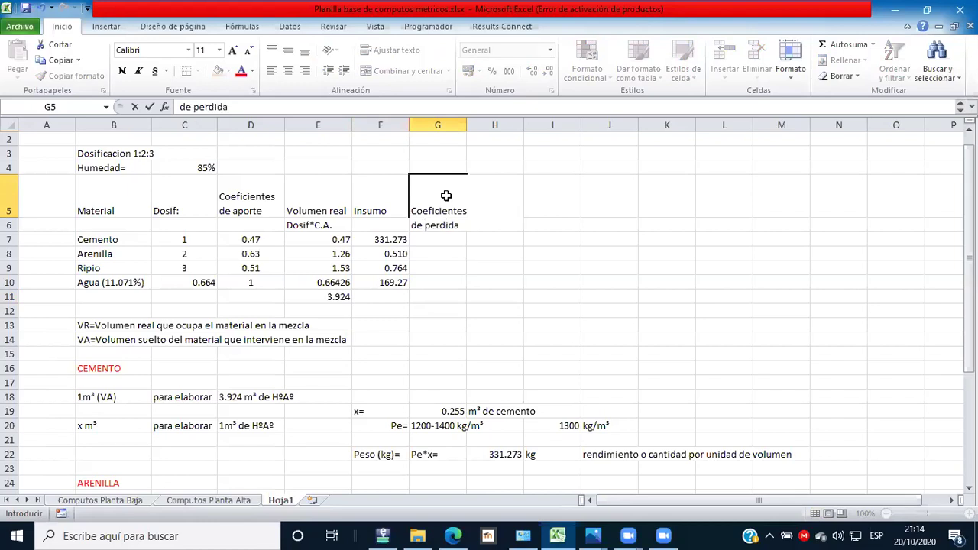
key("ctrl+Return")
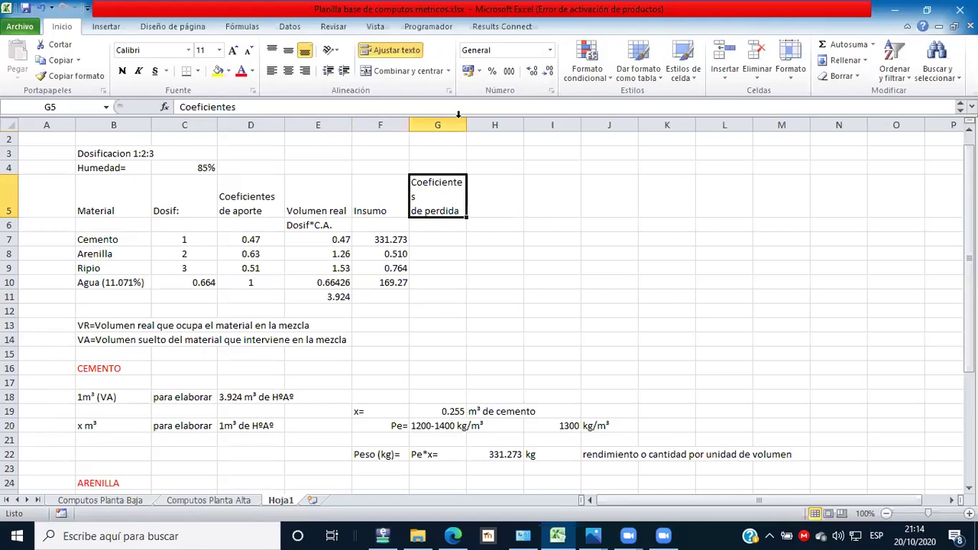
left_click_drag(470, 124, 472, 124)
Step: Enter the loss coefficients 1.1 for Cemento, 1.15 for Arenilla, 1.15 for Ripio and 1.1 for Agua in G7:G10
left_click(423, 242)
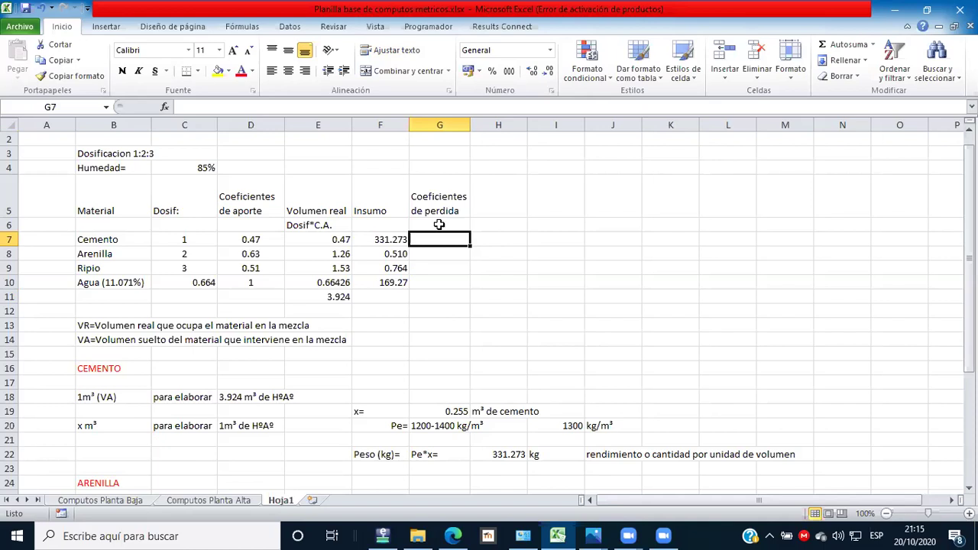
type("1.1")
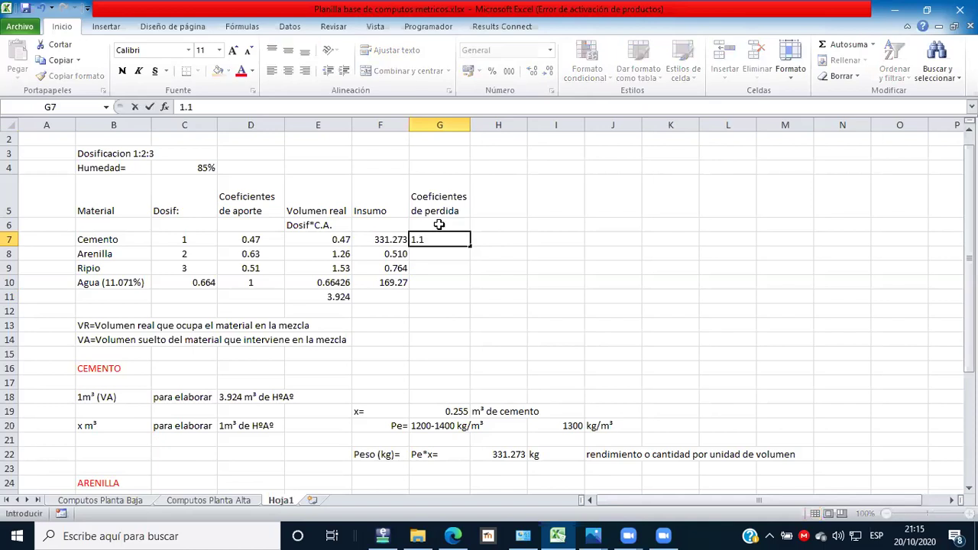
key("Return")
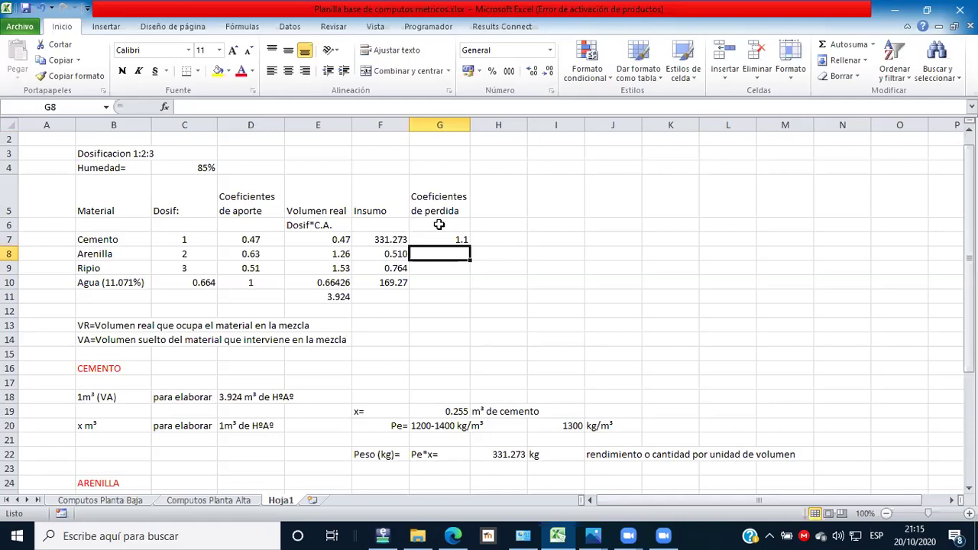
type("1")
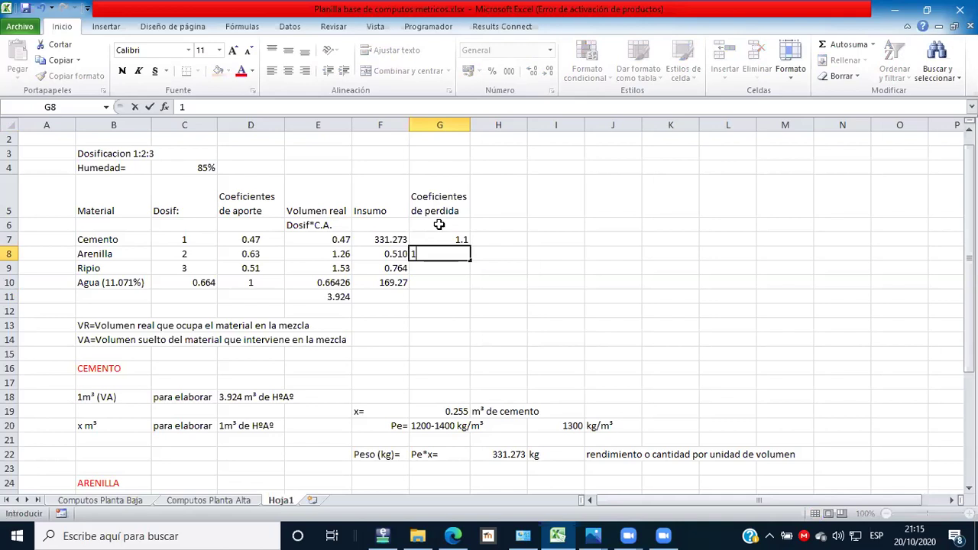
type(".15")
key("Return")
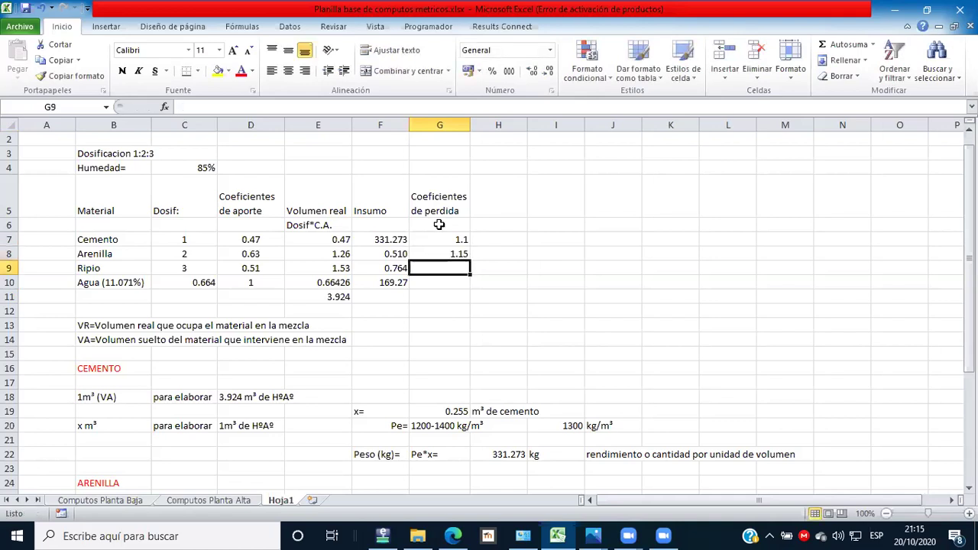
type("1.15")
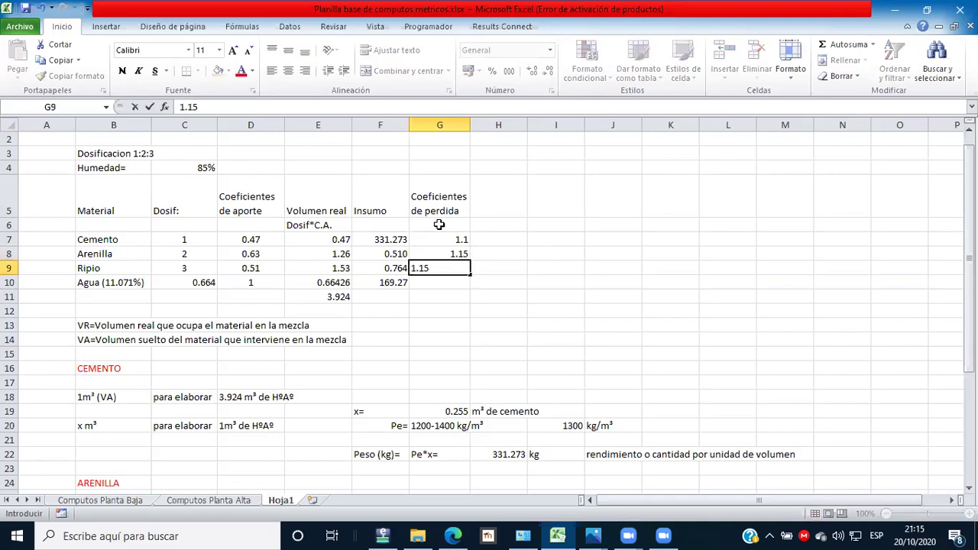
key("Return")
type("1.1")
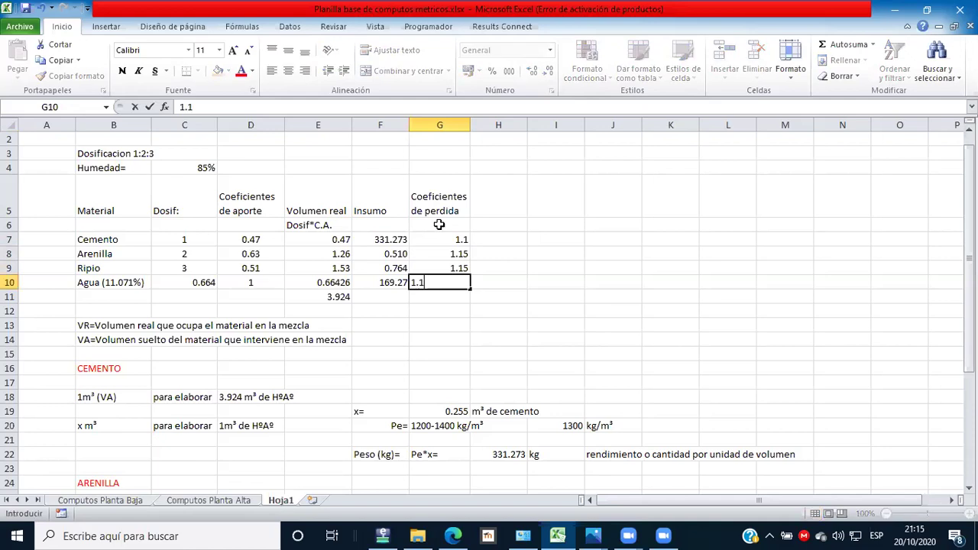
key("Tab")
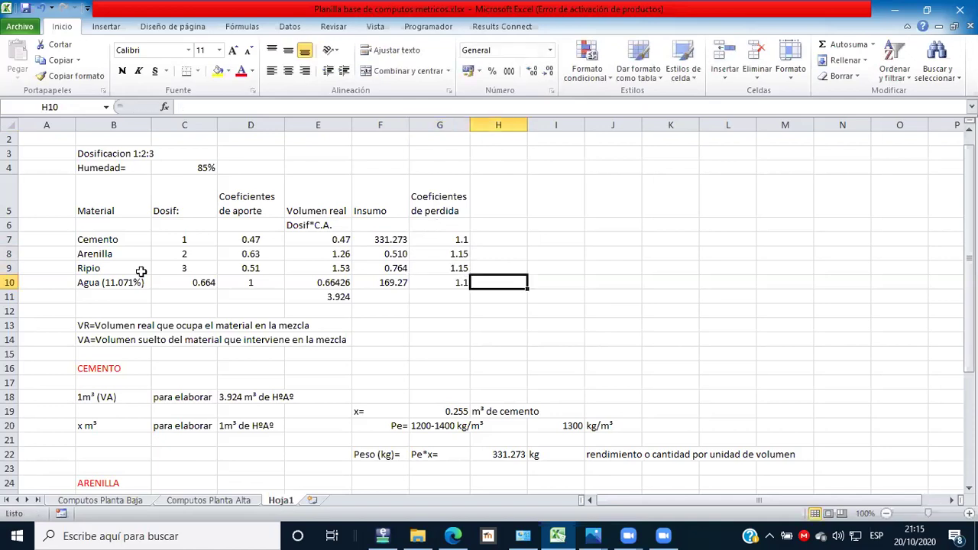
left_click_drag(439, 253, 107, 271)
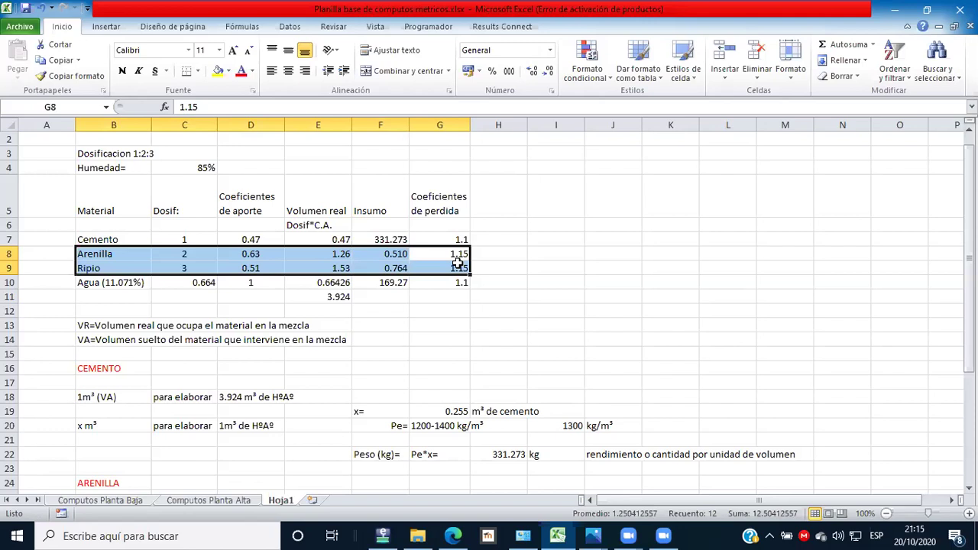
Step: Enter the heading "Insumo real" in H5
left_click(501, 211)
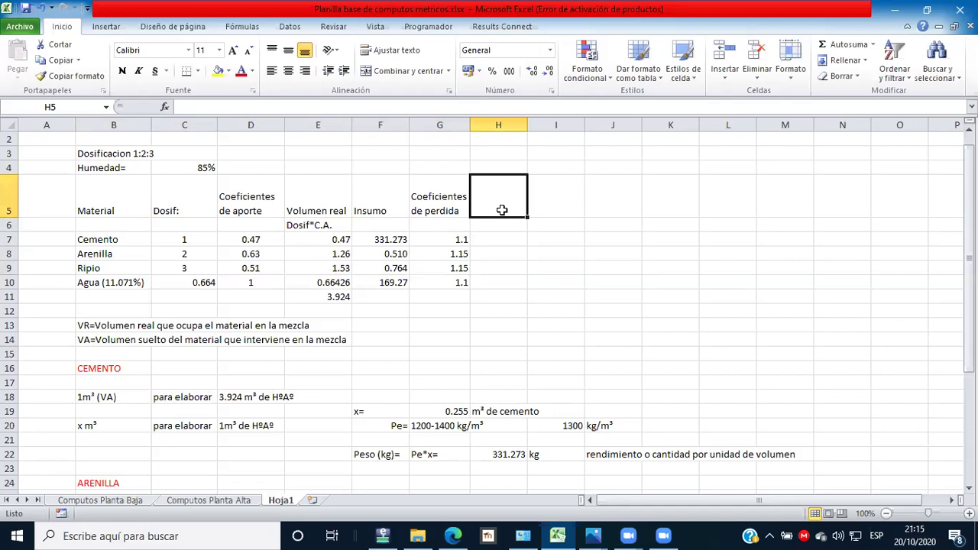
type("INs")
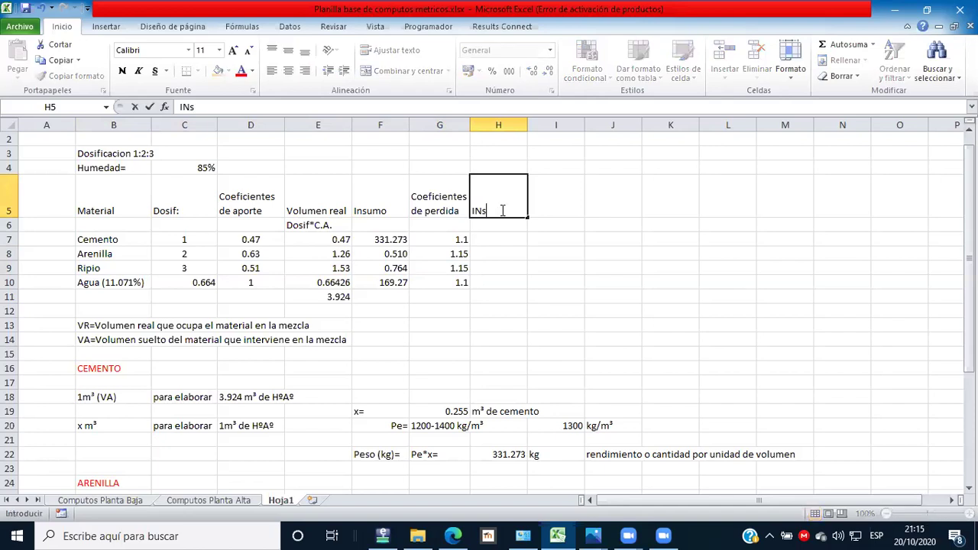
key("BackSpace")
key("BackSpace")
type("nsumo")
type(" a")
key("BackSpace")
type("re")
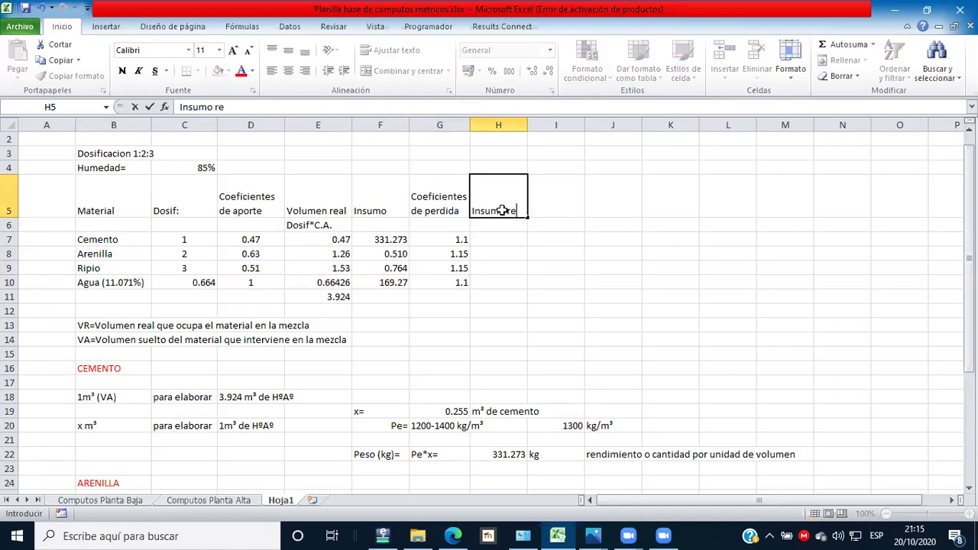
type("al")
key("Return")
key("Return")
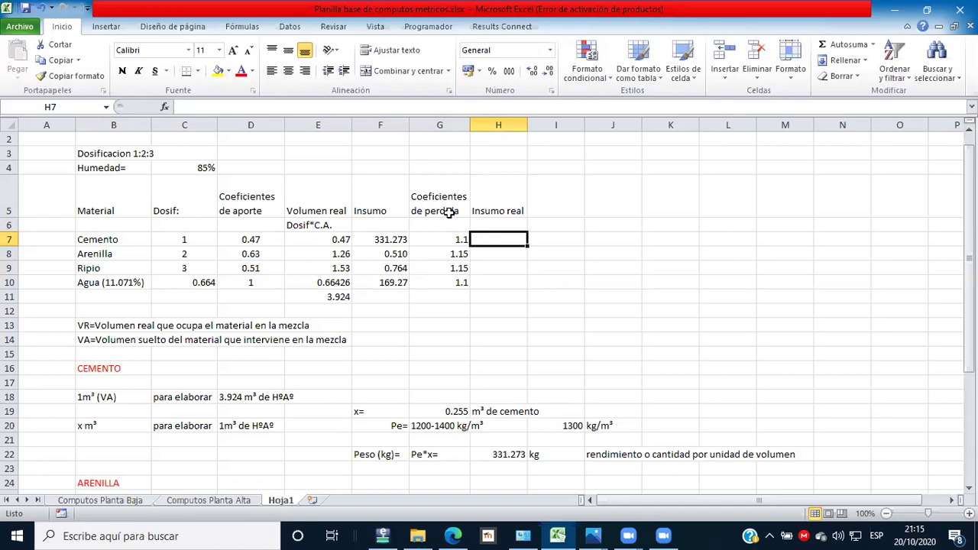
Step: Calculate the real cement quantity in H7 with =F7*G7 and copy the formula down to H10
left_click(397, 239)
left_click(457, 242)
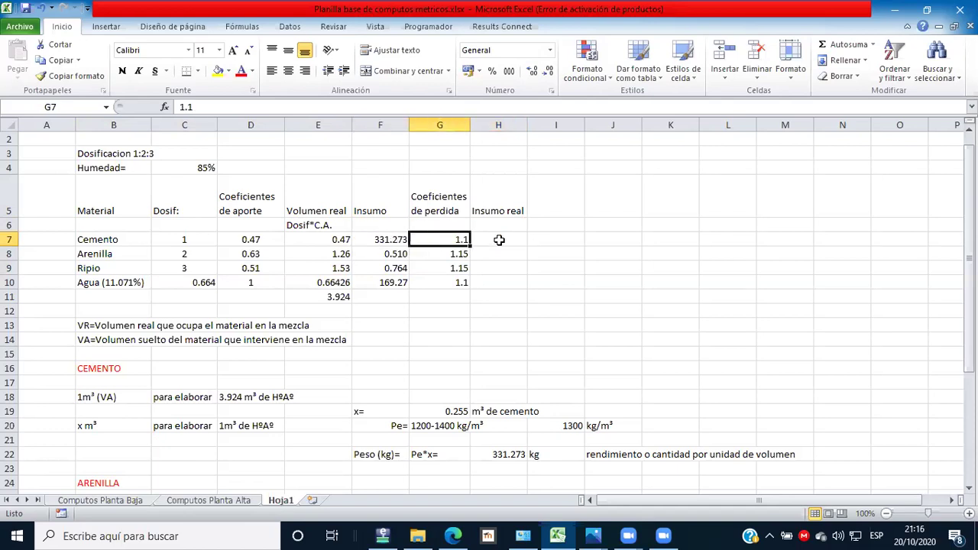
key("Right")
type("=")
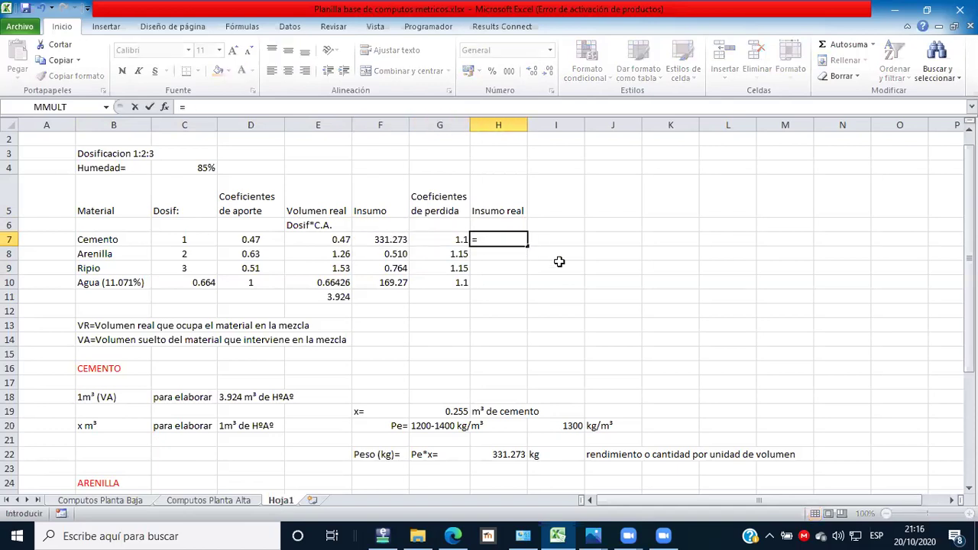
left_click(390, 237)
type("*")
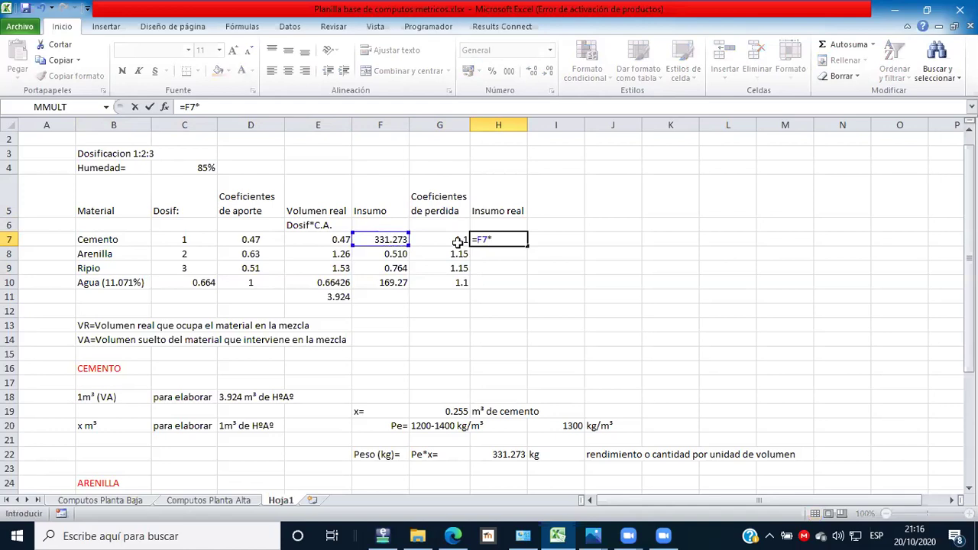
left_click(463, 241)
key("Return")
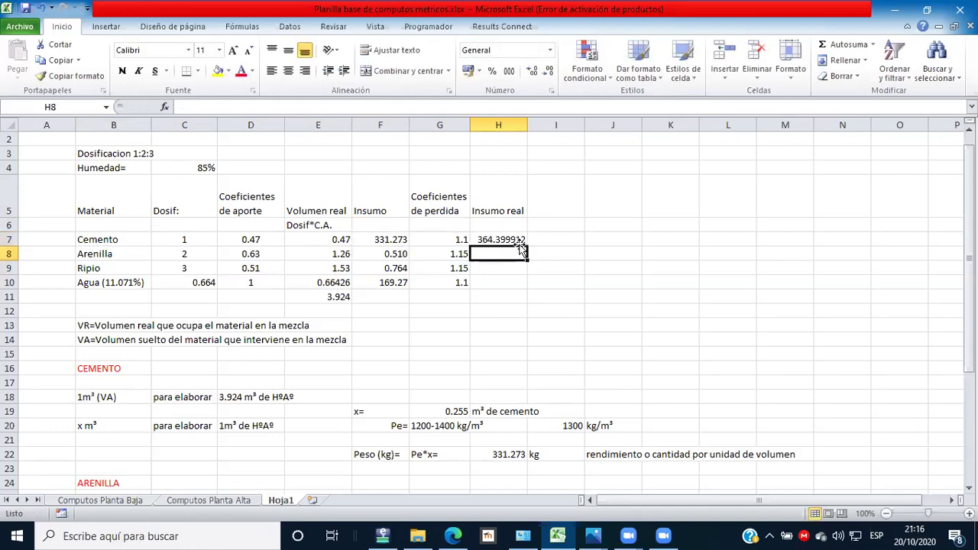
left_click(523, 245)
left_click_drag(527, 245, 507, 289)
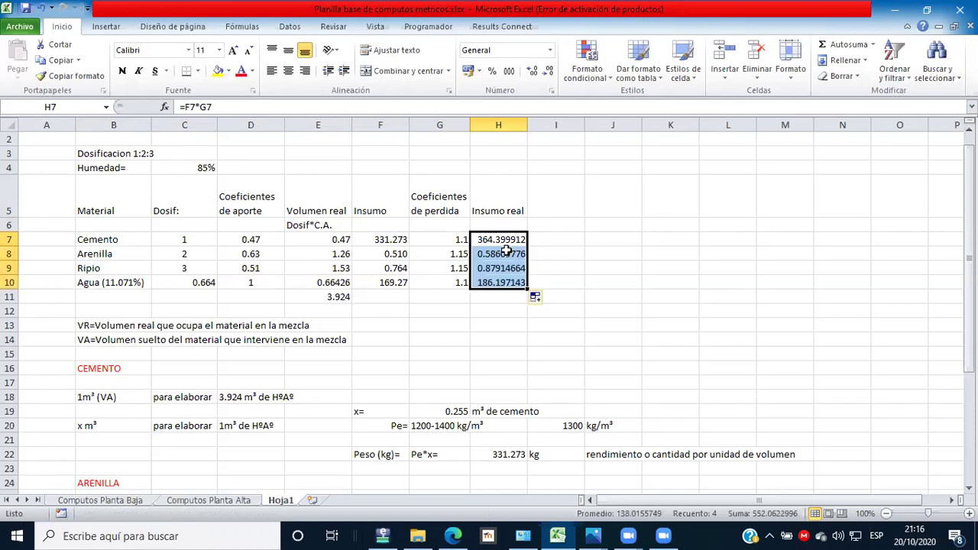
Step: Reduce the Insumo real values in H7:H10 to three decimal places
left_click(551, 71)
left_click(552, 71)
left_click(551, 71)
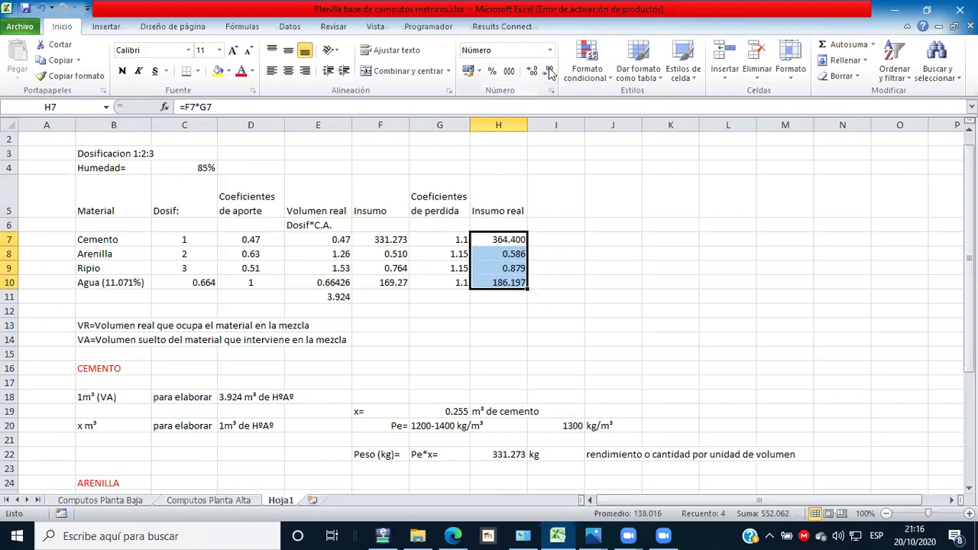
left_click(444, 241)
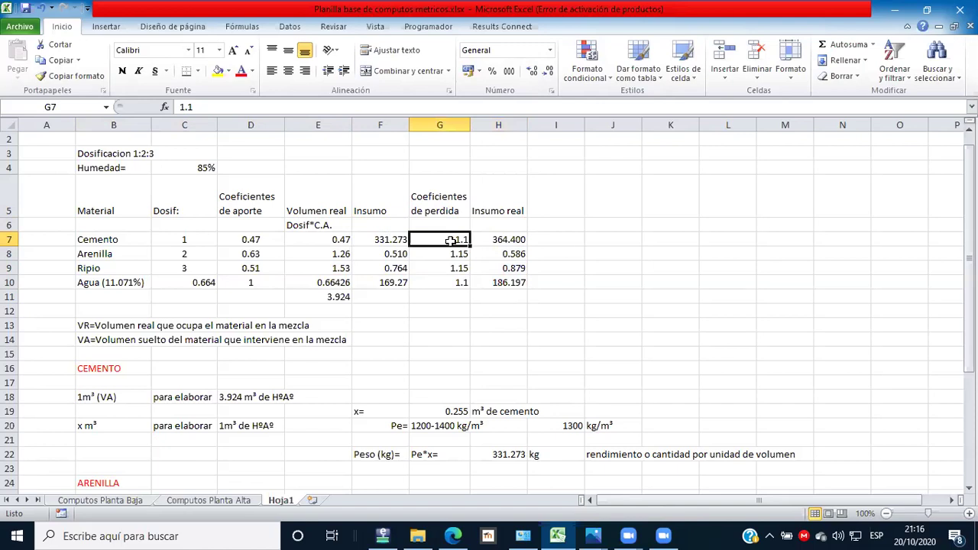
Step: Examine the Insumo real formulas in H7 to H10 and the cells they reference
left_click(501, 241)
double_click(504, 241)
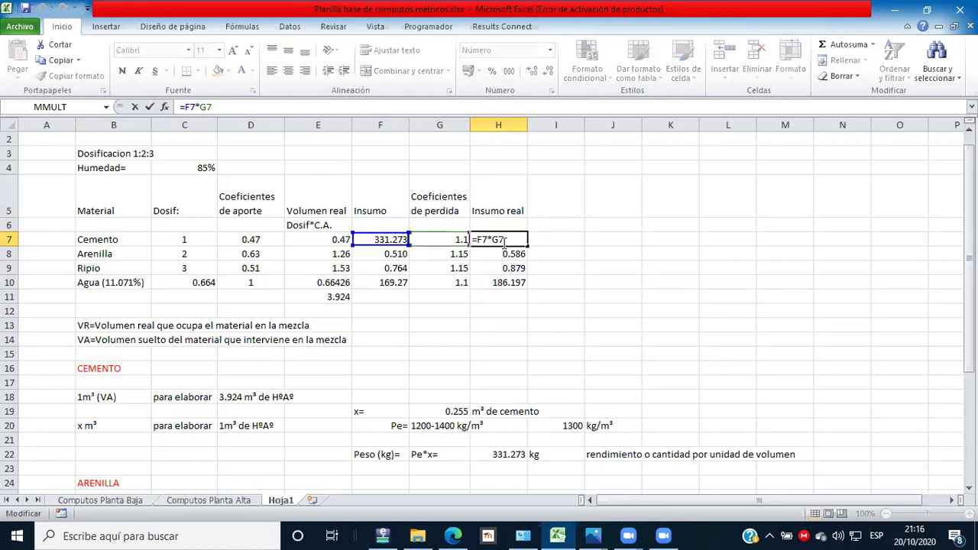
key("Return")
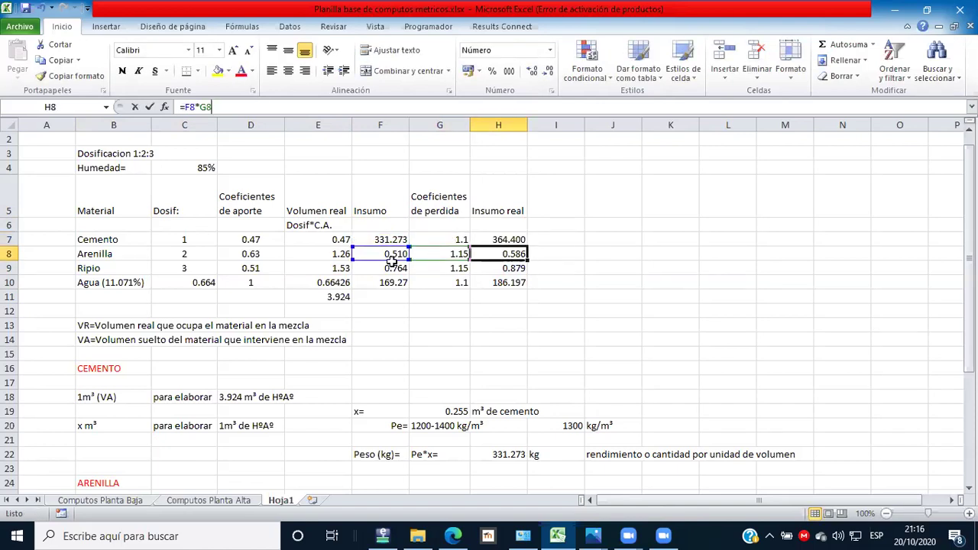
key("Return")
key("F2")
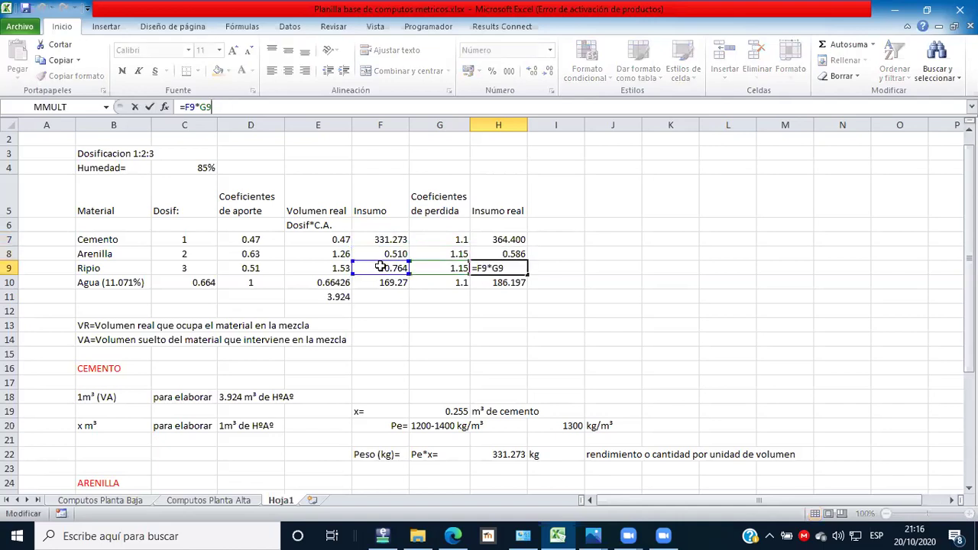
key("Return")
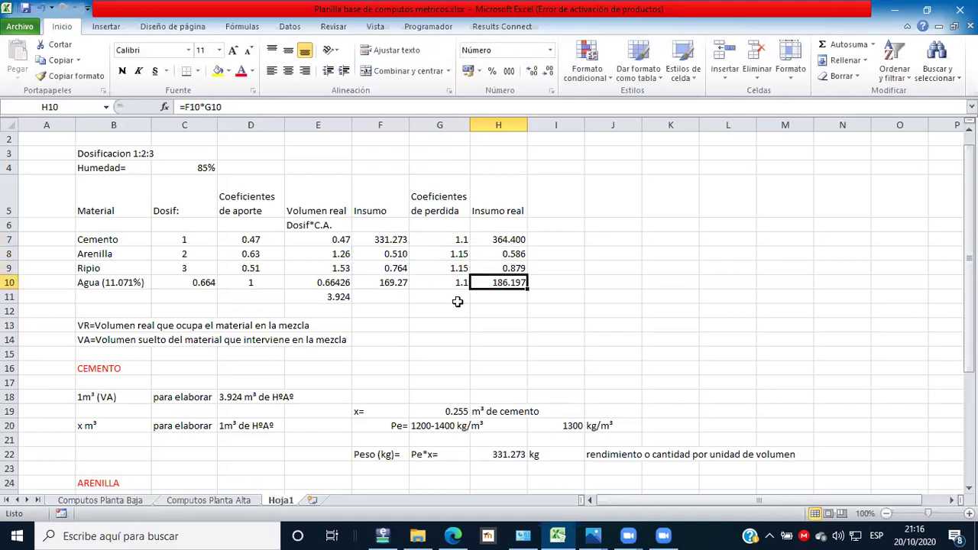
left_click(499, 239)
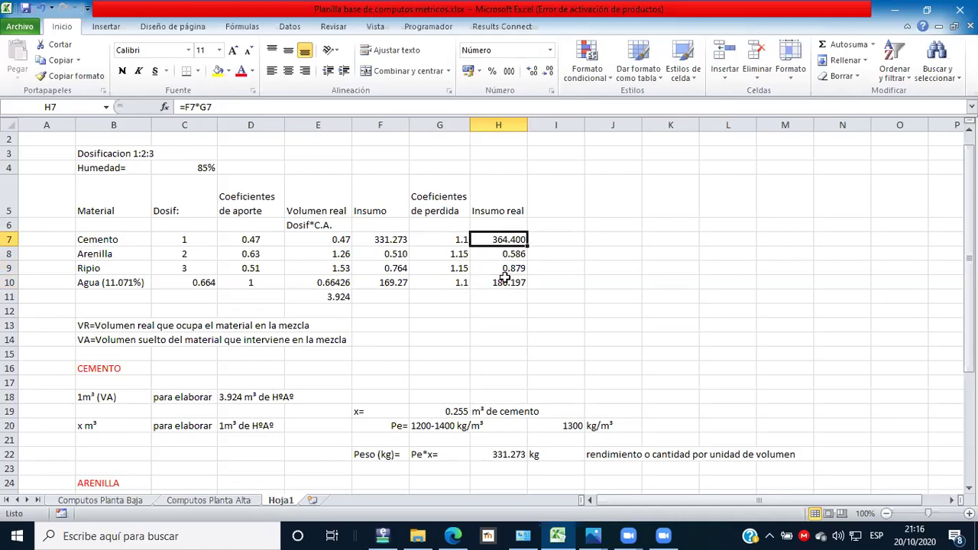
left_click(529, 281, "shift")
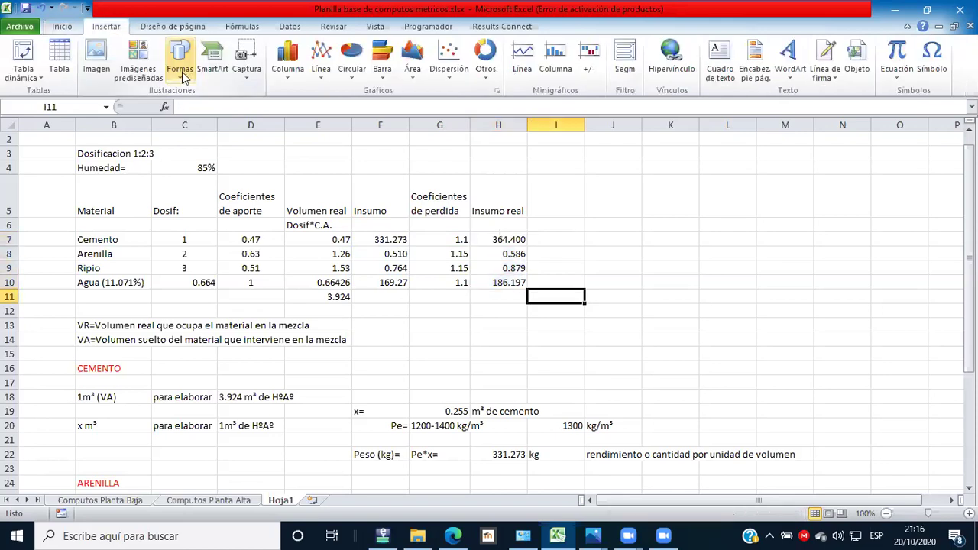
Step: Insert a right brace shape about 2.4 cm tall and 1.1 cm wide beside rows 7 to 10, placed in column J
left_click(182, 75)
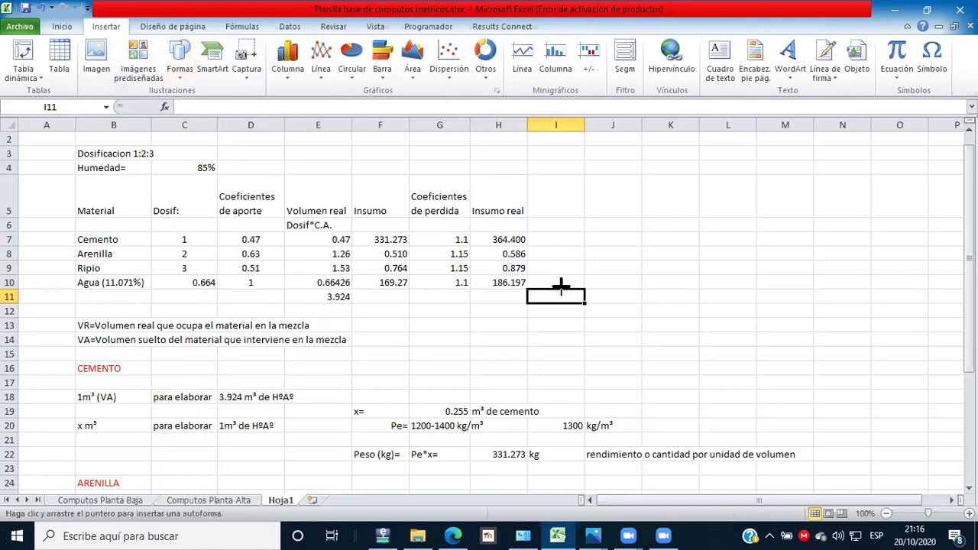
left_click_drag(540, 231, 570, 293)
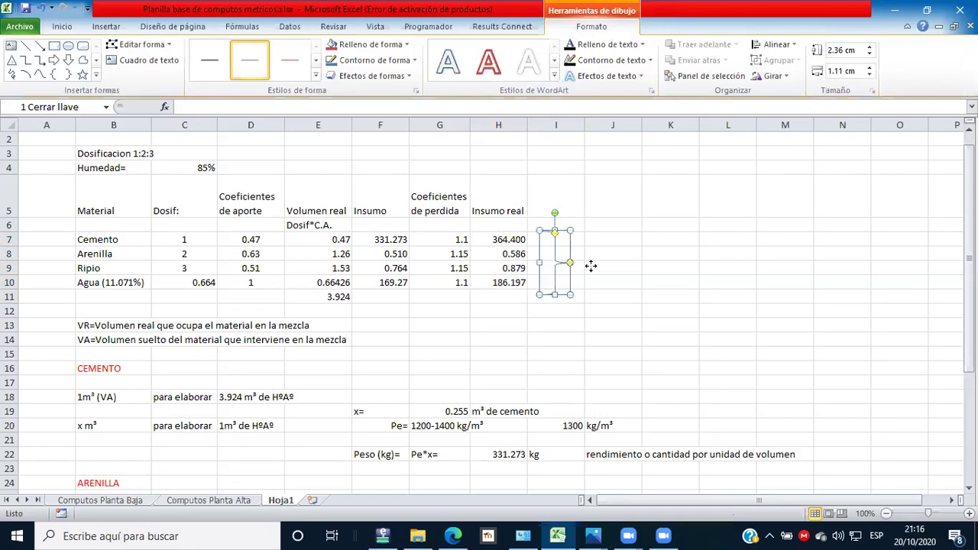
left_click_drag(605, 266, 660, 258)
Step: Enter the label "RENDIMIENTOS" in K8, beside the brace
left_click(659, 258)
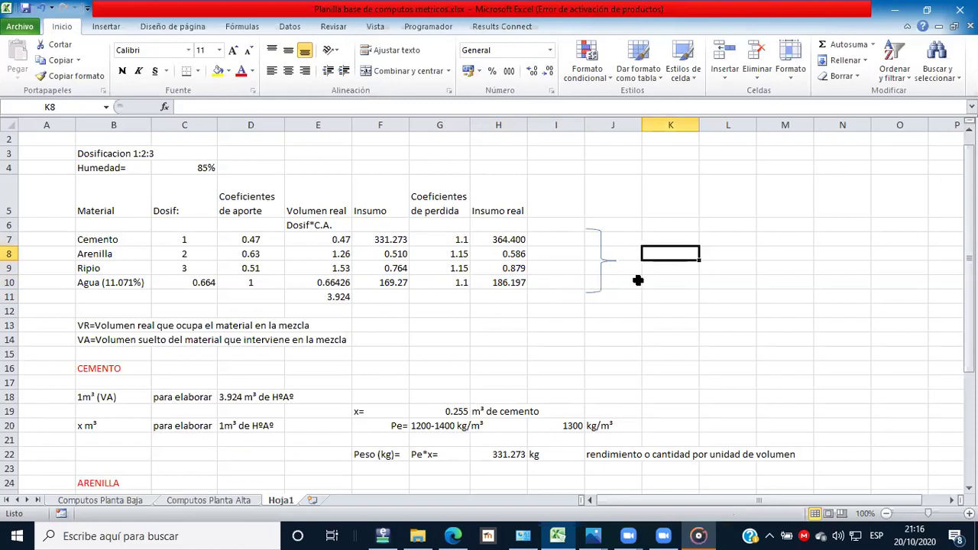
type("RE")
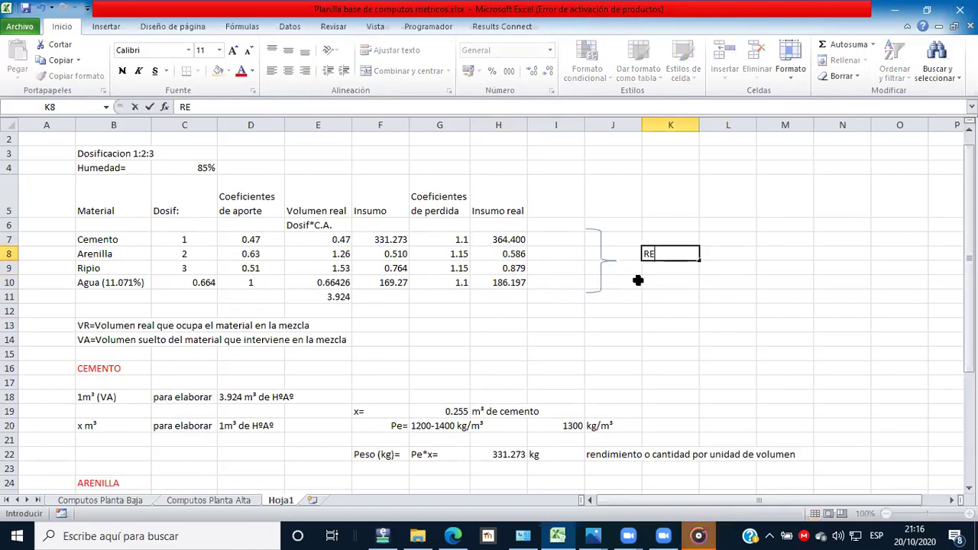
type("NDIMIENTOS")
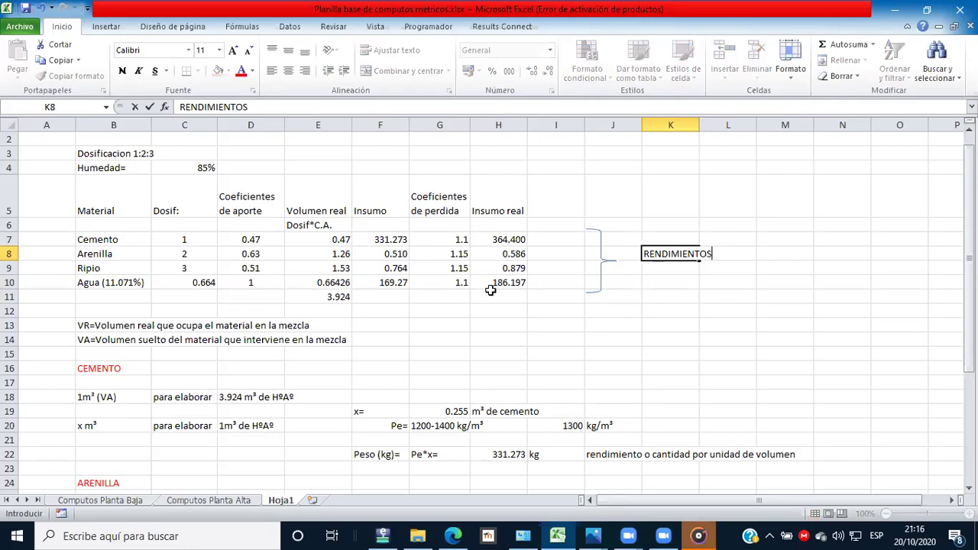
Step: Enter the units KG for Cemento in I7 and M³ for Arenilla in I8
left_click(556, 241)
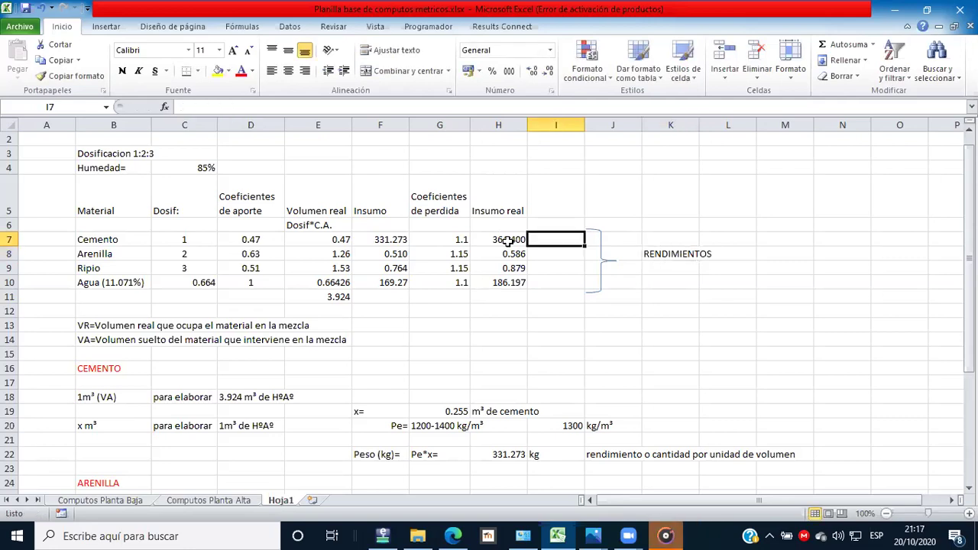
type("KG")
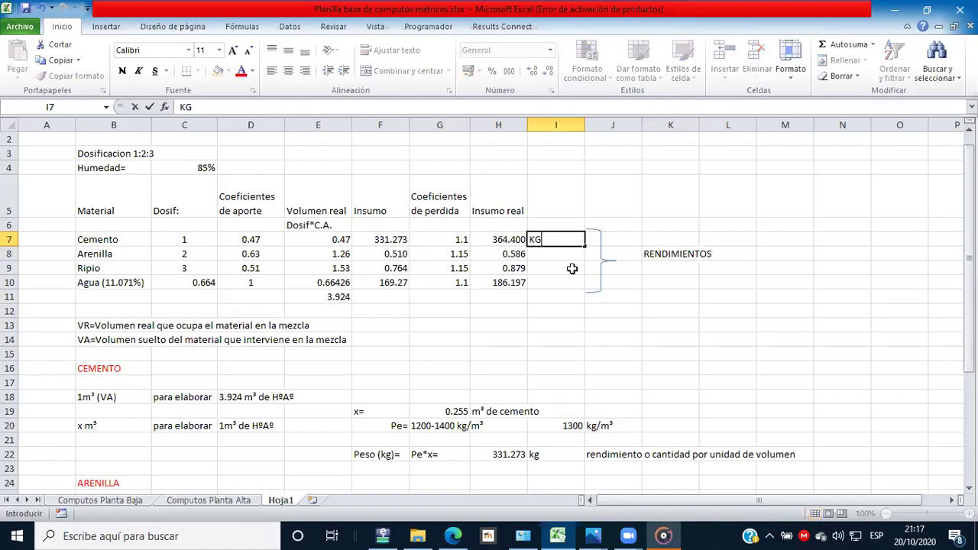
key("Return")
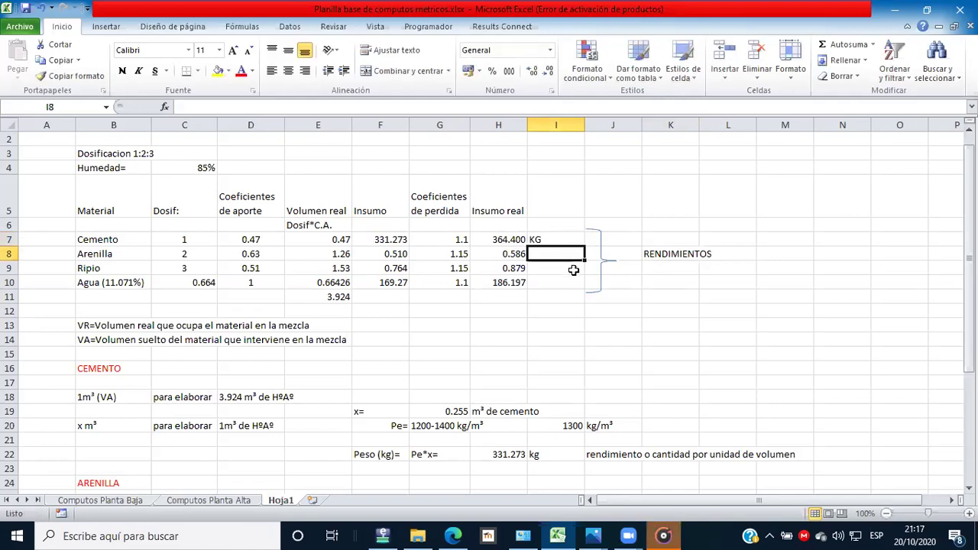
type("M³")
key("Return")
Step: Enter the units M³ for Ripio in I9 and LTS for Agua in I10
type("M³")
key("Return")
key("Return")
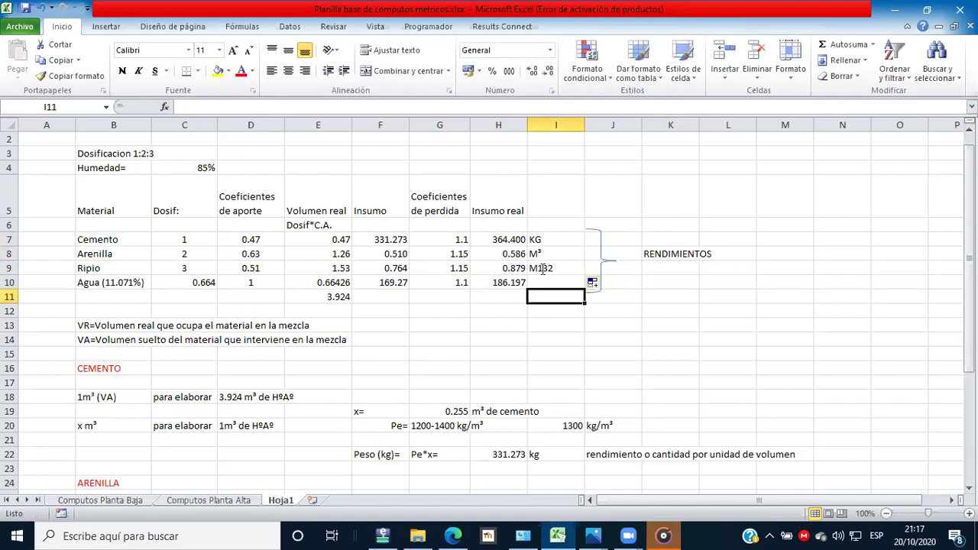
left_click_drag(552, 268, 542, 268)
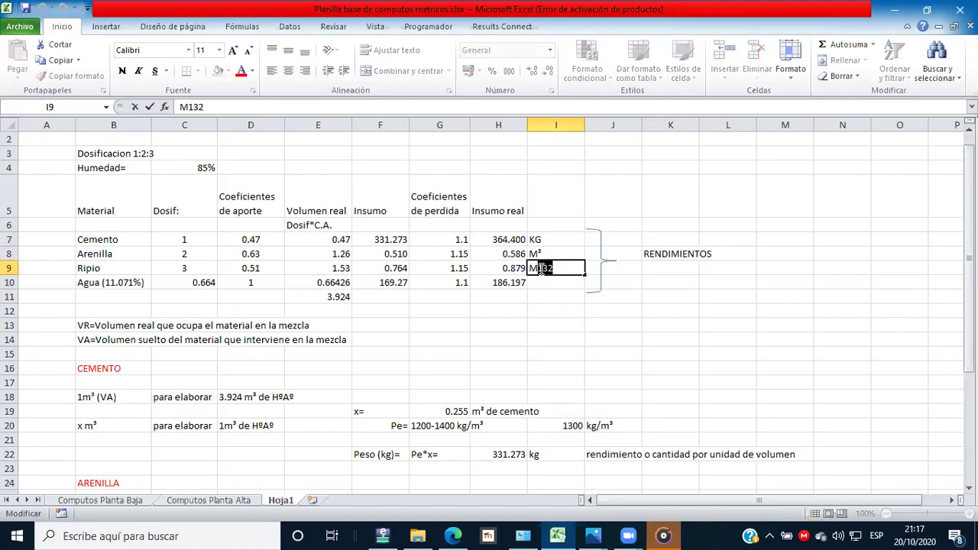
type("³")
key("Return")
key("Return")
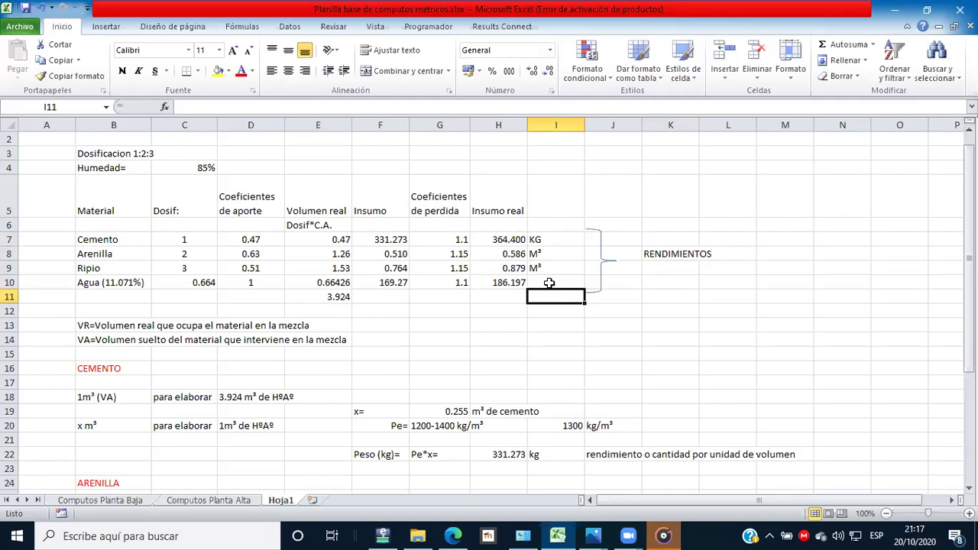
left_click(550, 283)
type("LTS")
left_click(574, 312)
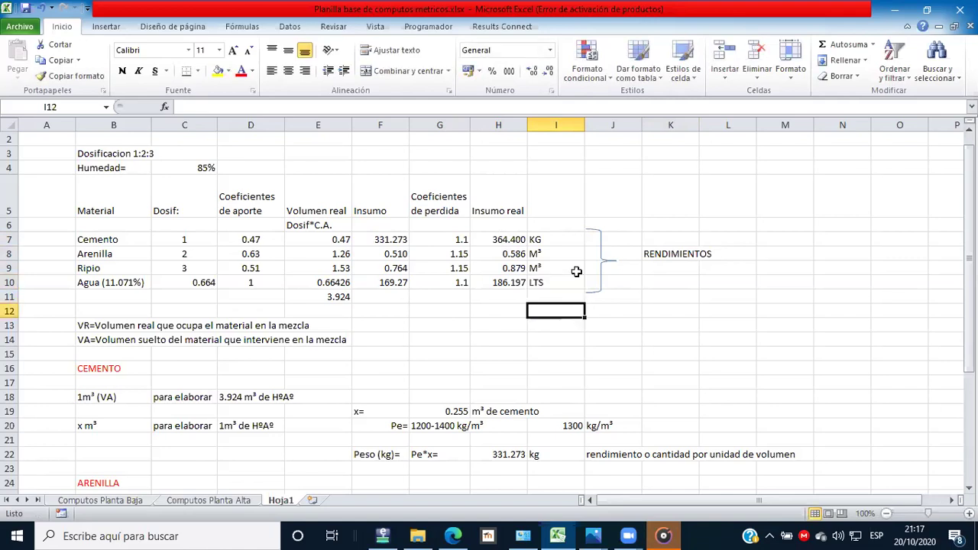
Step: Move the brace closer to the units in column I
left_click_drag(599, 255, 655, 256)
left_click(655, 256)
Step: Inspect the cement formula in H7 and leave the cell without editing it
left_click(390, 240)
key("Right")
key("Right")
key("F2")
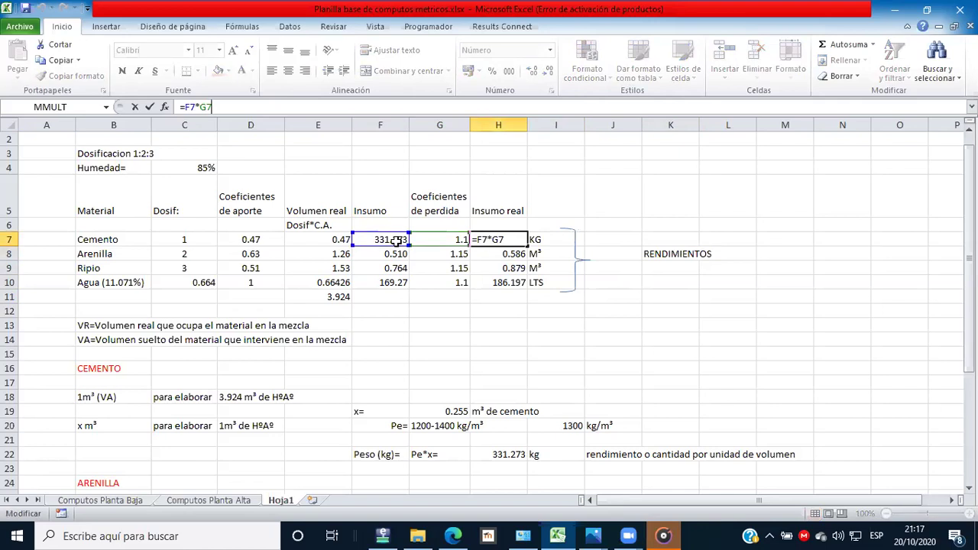
key("Escape")
Step: Move the RENDIMIENTOS label to J8 and shift the brace so it fits between the units and the label
left_click(673, 254)
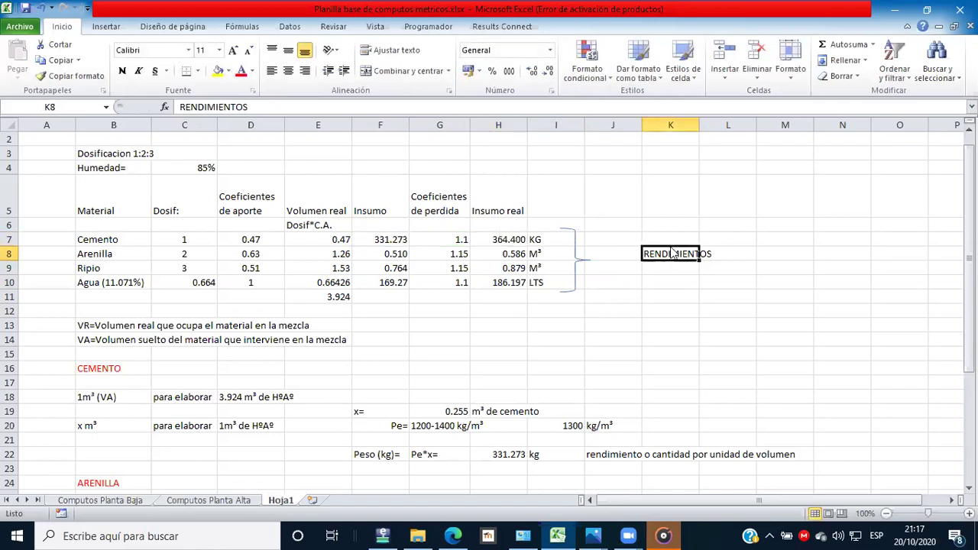
left_click_drag(673, 254, 615, 254)
left_click(631, 311)
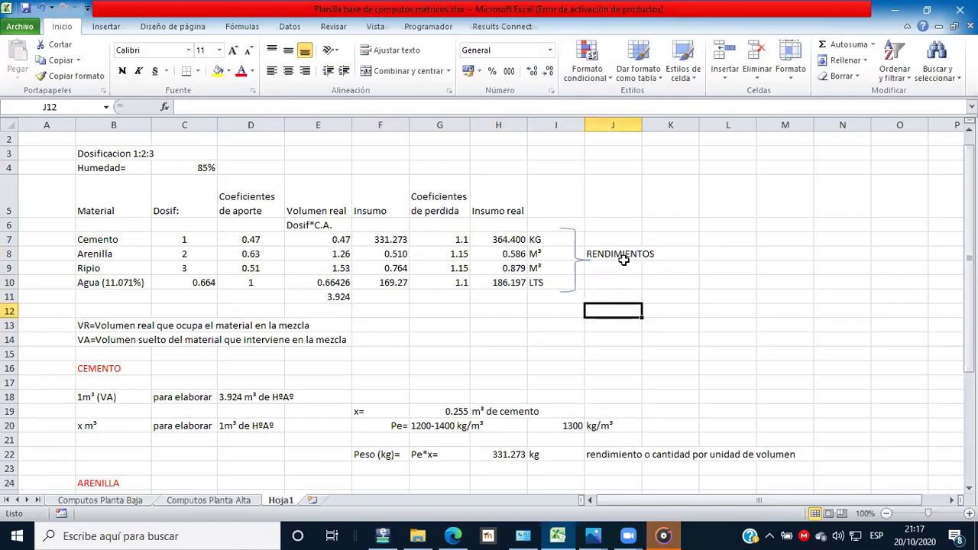
left_click(569, 256)
left_click_drag(569, 256, 561, 254)
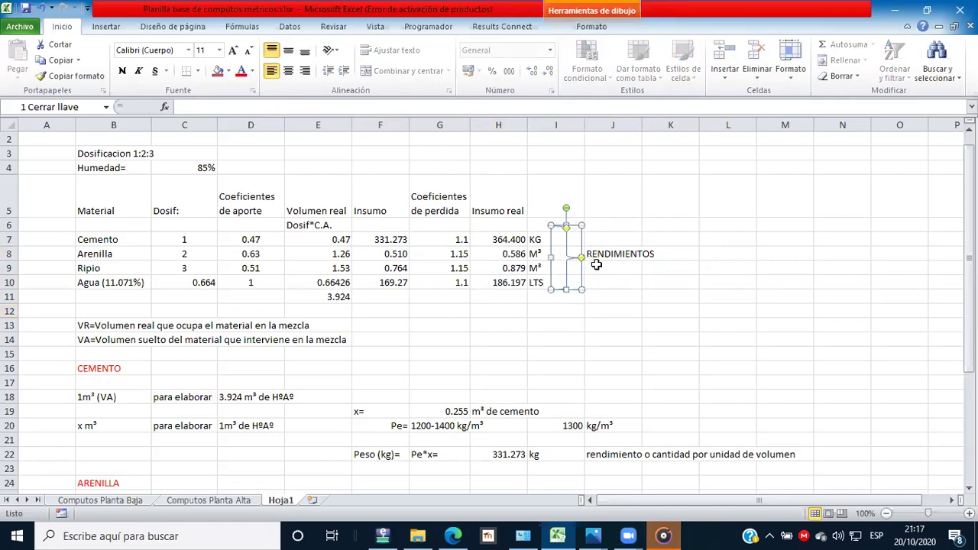
key("Escape")
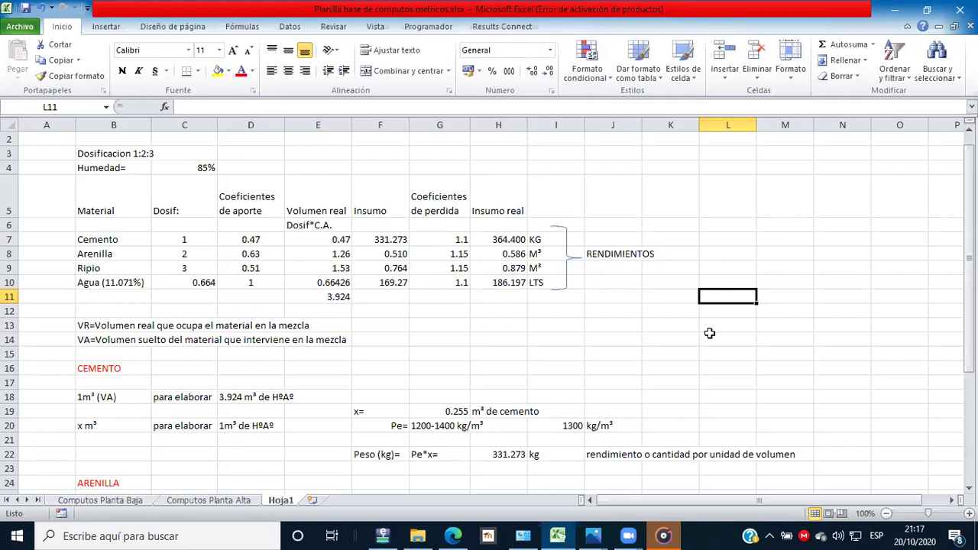
left_click_drag(188, 240, 192, 267)
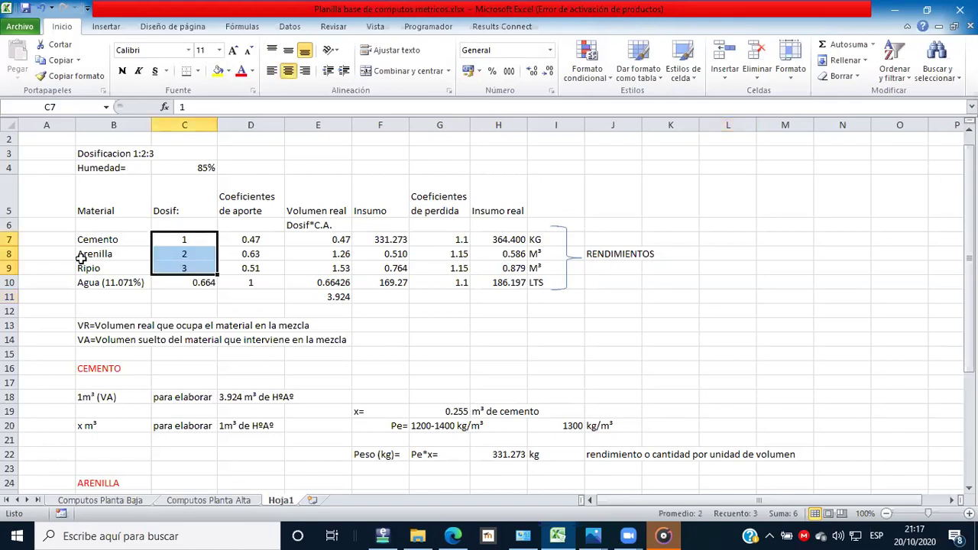
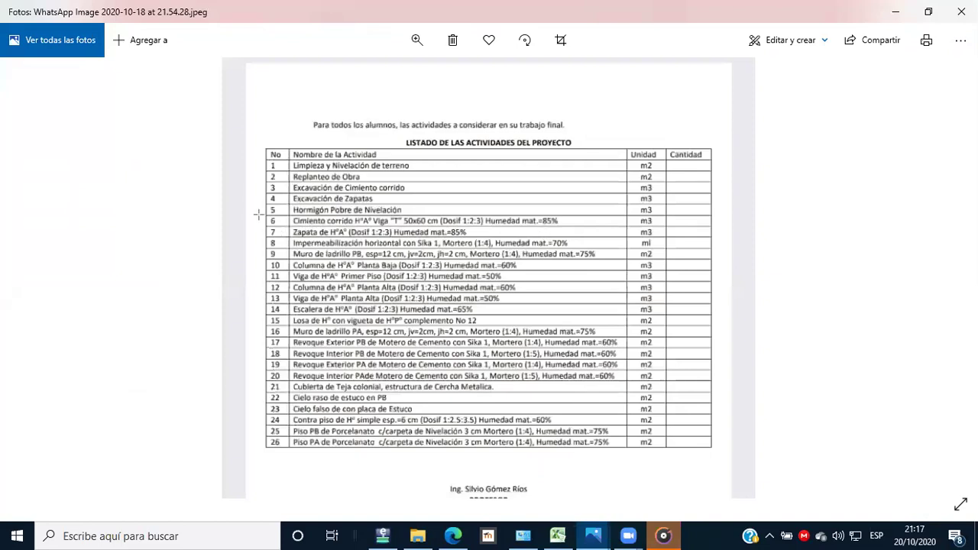
left_click_drag(258, 215, 570, 228)
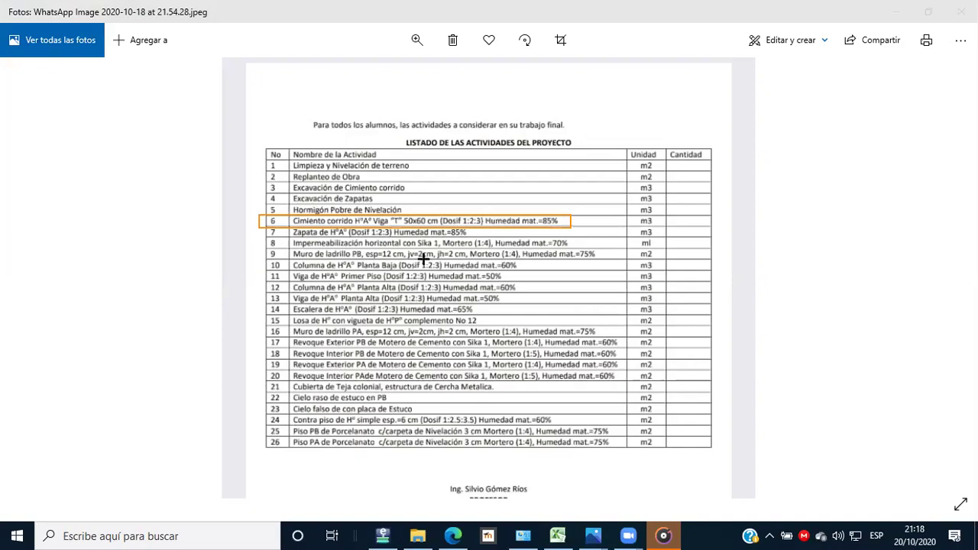
left_click_drag(257, 227, 484, 242)
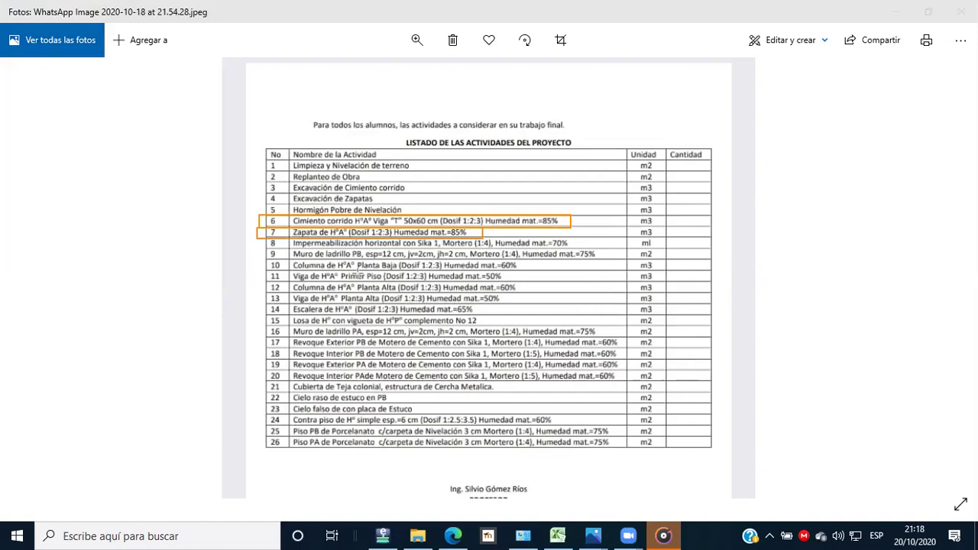
left_click_drag(258, 237, 577, 249)
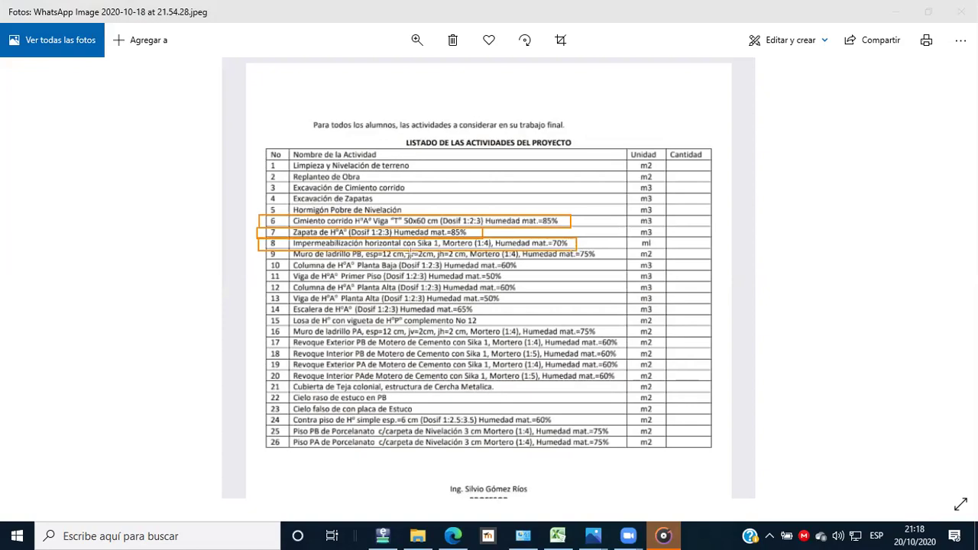
left_click_drag(259, 248, 608, 261)
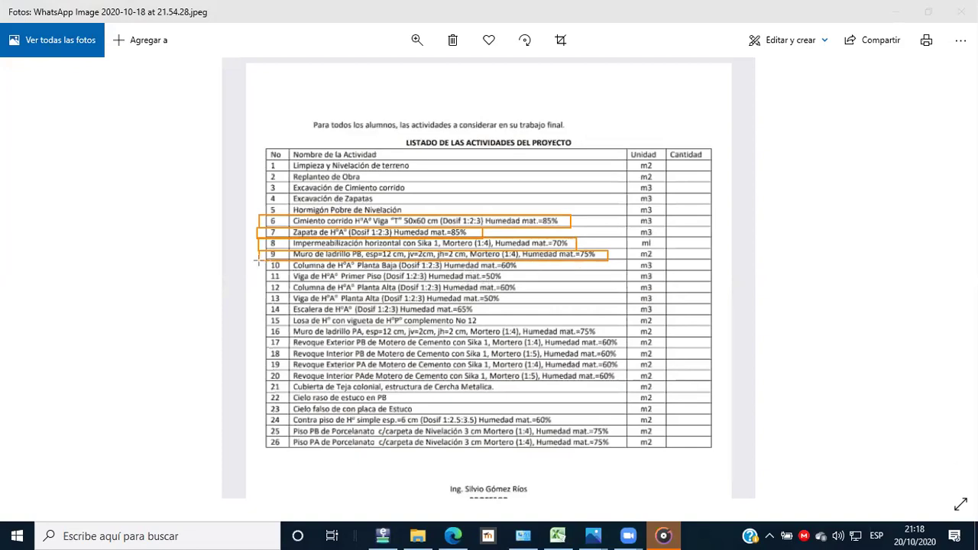
left_click_drag(258, 260, 532, 270)
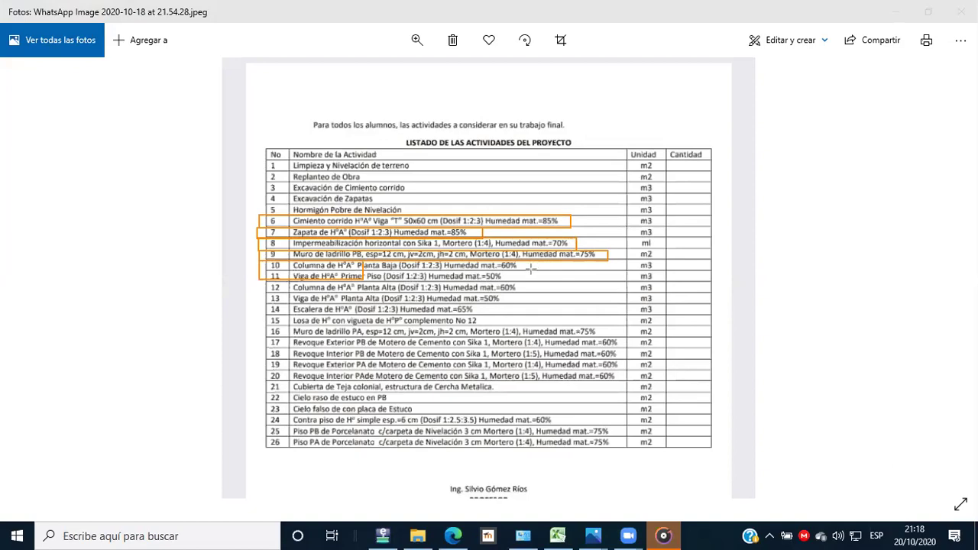
key("ctrl+z")
key("Escape")
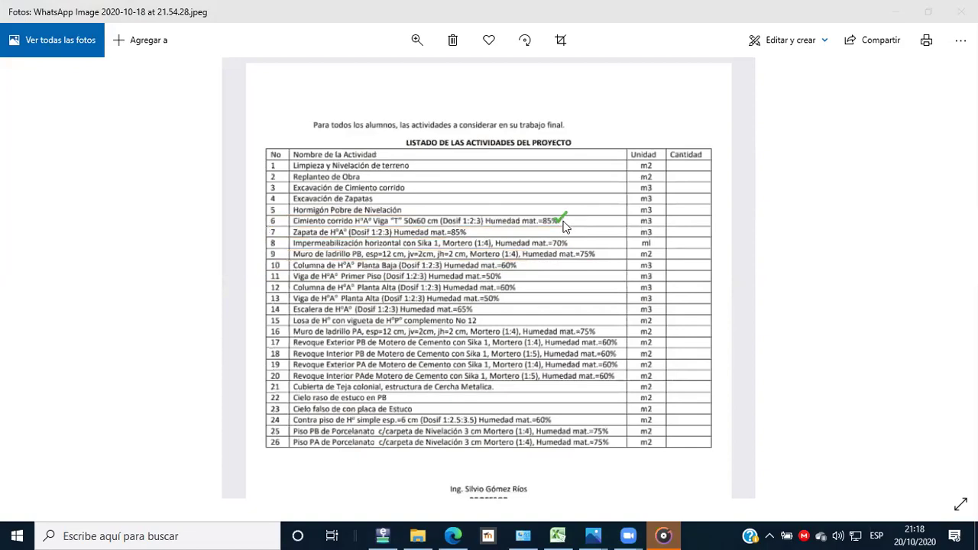
Step: Stamp green check marks beside activities 7 to 14 in the project activity list
left_click(465, 232)
left_click(573, 241)
left_click(598, 251)
left_click(518, 262)
left_click(509, 273)
left_click(525, 285)
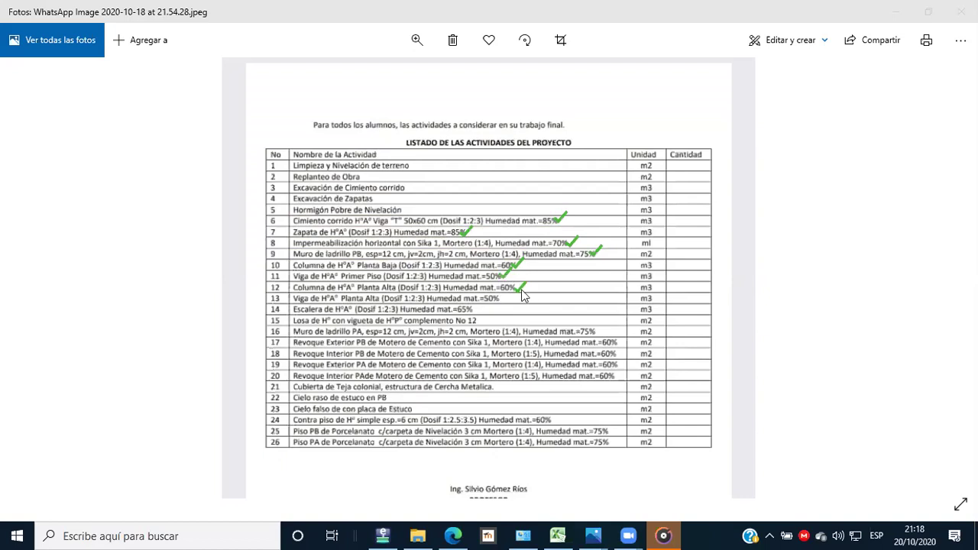
left_click(501, 296)
Step: Stamp green check marks beside activities 16 to 20 and 24 to 26 in the project activity list
left_click(600, 330)
left_click(620, 344)
left_click(618, 356)
left_click(618, 366)
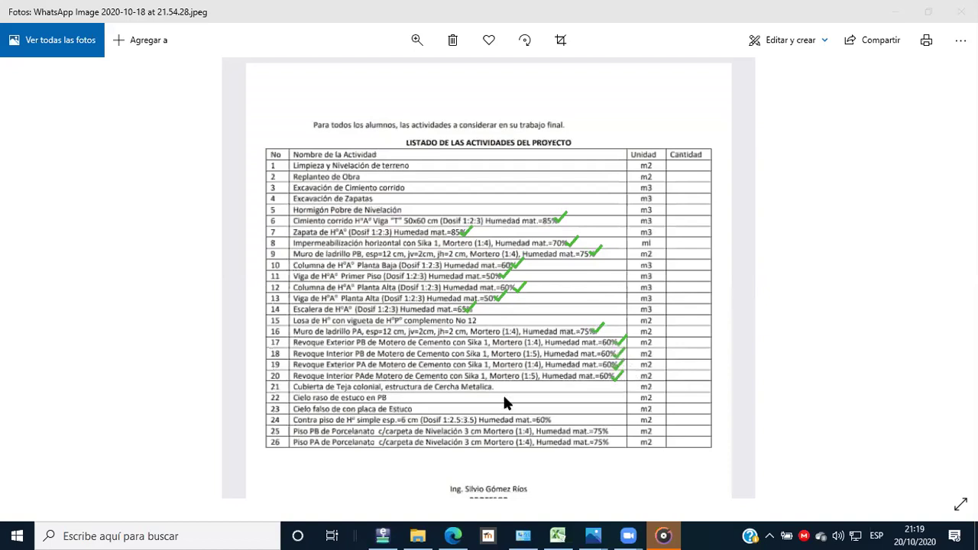
left_click(555, 419)
left_click(614, 430)
left_click(614, 440)
left_click(449, 446)
Step: Switch to the browser's Insucons unit price page and list the activities in the Impermeabilización category
left_click(454, 536)
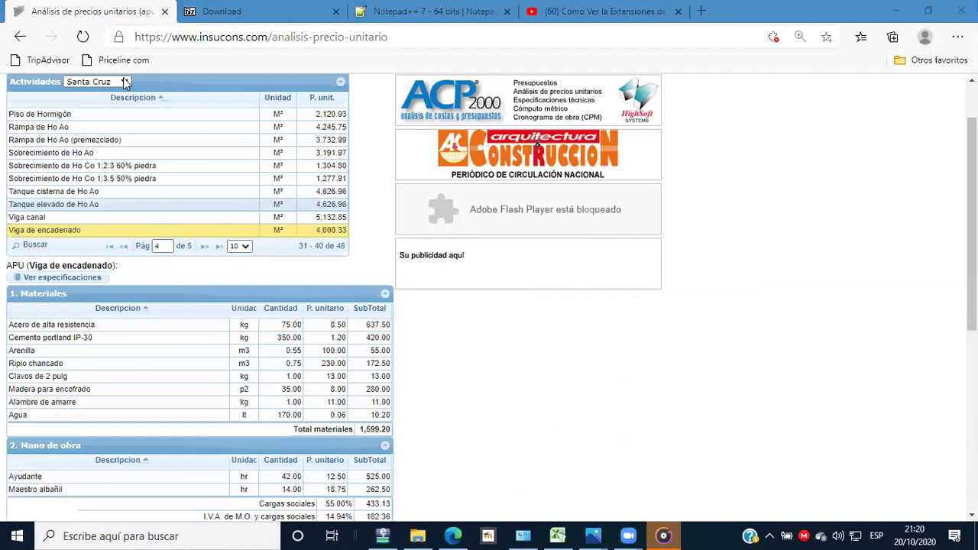
left_click(124, 82)
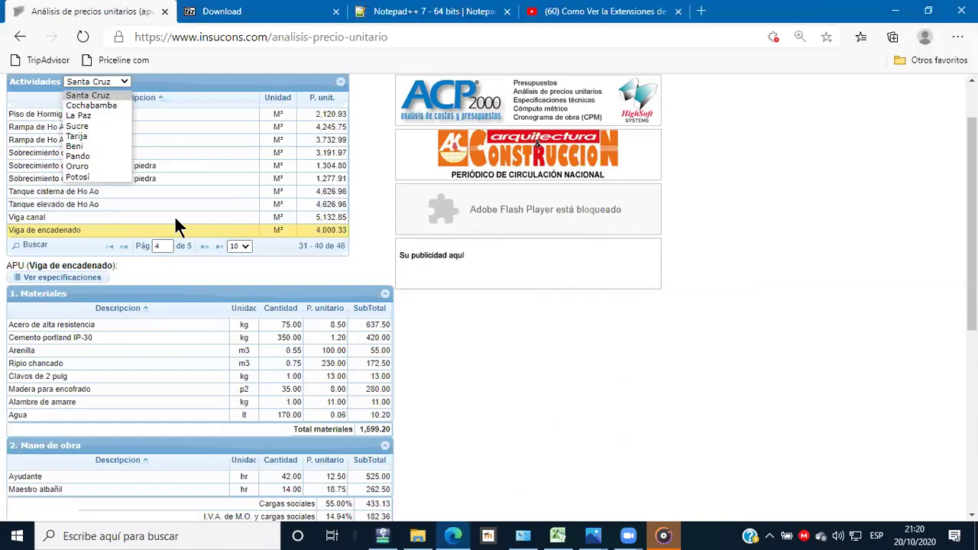
scroll(213, 139, "up", 2)
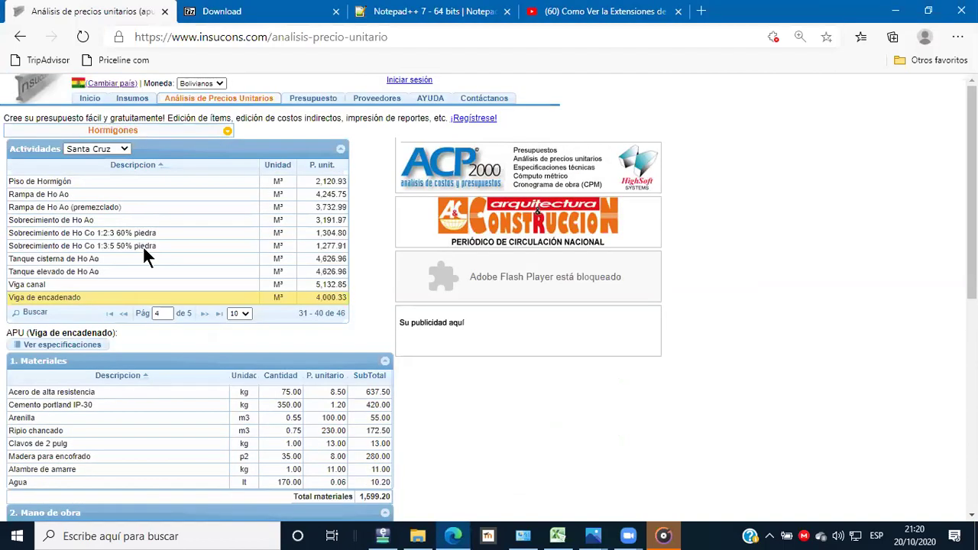
left_click(122, 131)
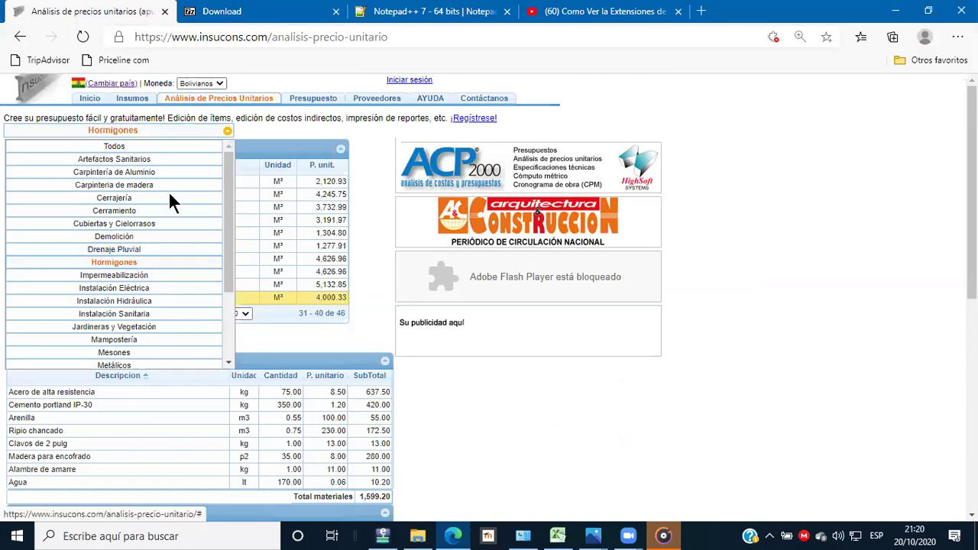
scroll(108, 257, "down", 1)
left_click(109, 258)
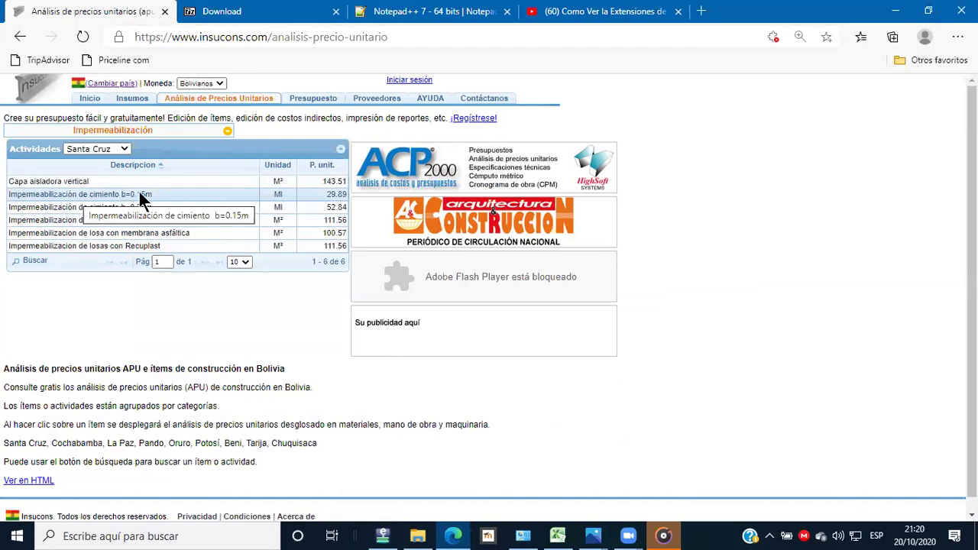
Step: Open the unit price analysis for Impermeabilización de cimiento b=0.15m and examine its material quantities
left_click(106, 196)
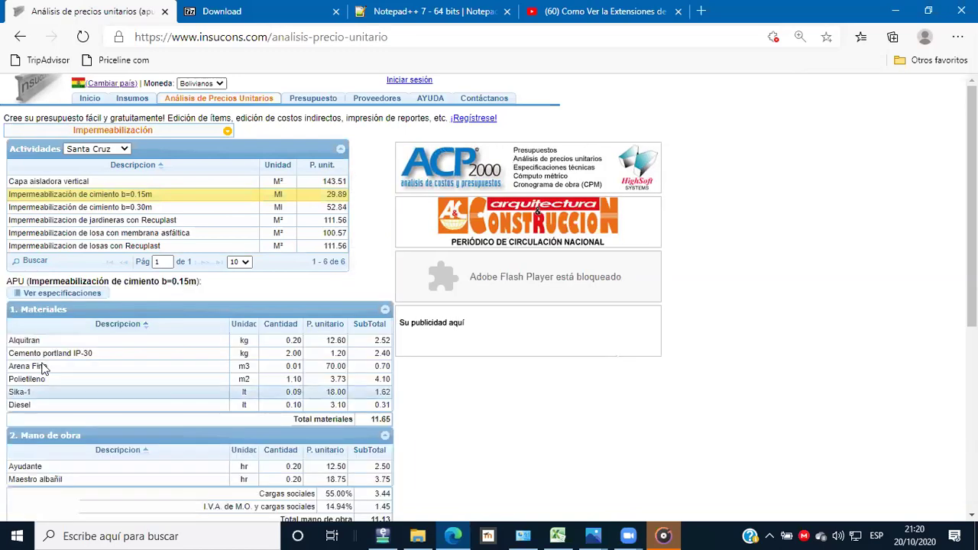
scroll(23, 251, "down", 1)
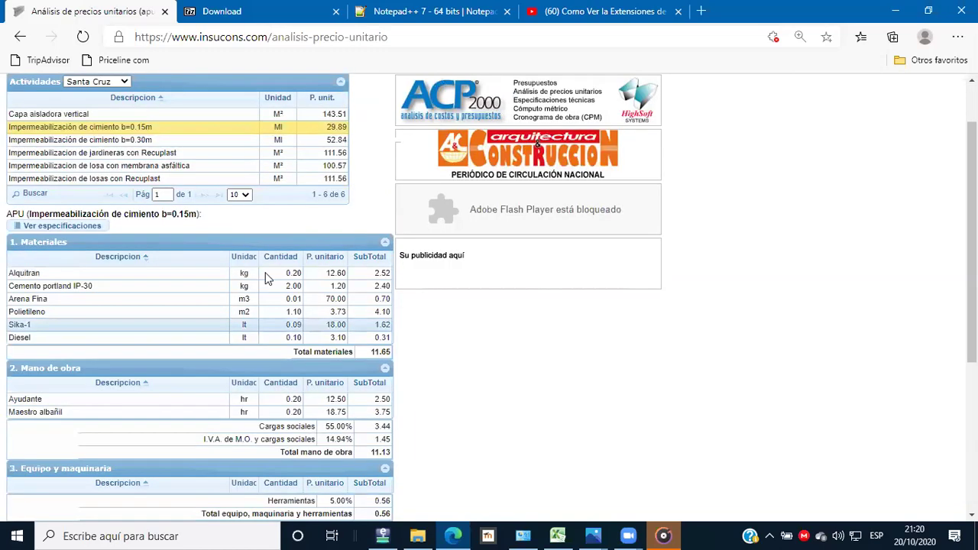
left_click(296, 313)
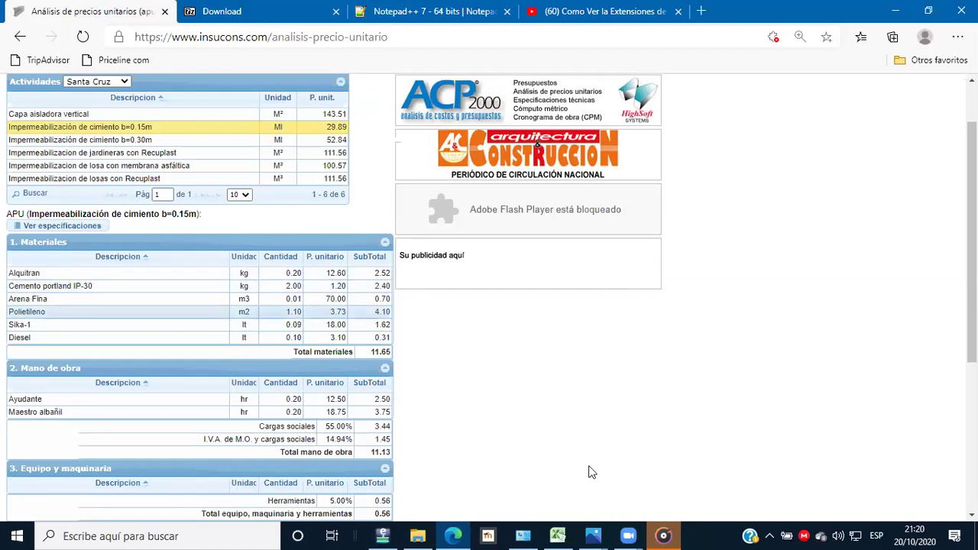
Step: Consult the project activity list, return to the waterproofing price analysis and mark the Sika-1 quantity among its materials
left_click(593, 536)
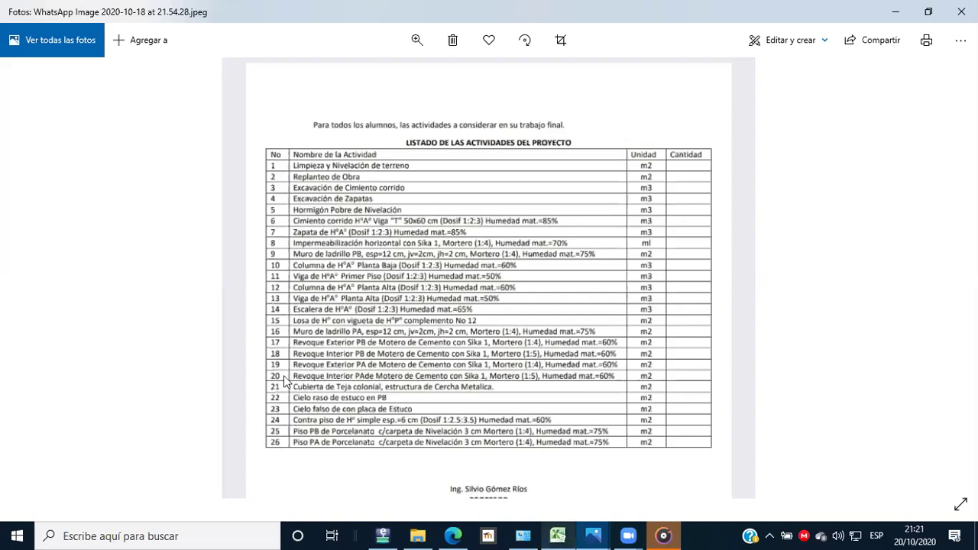
key("alt+Tab")
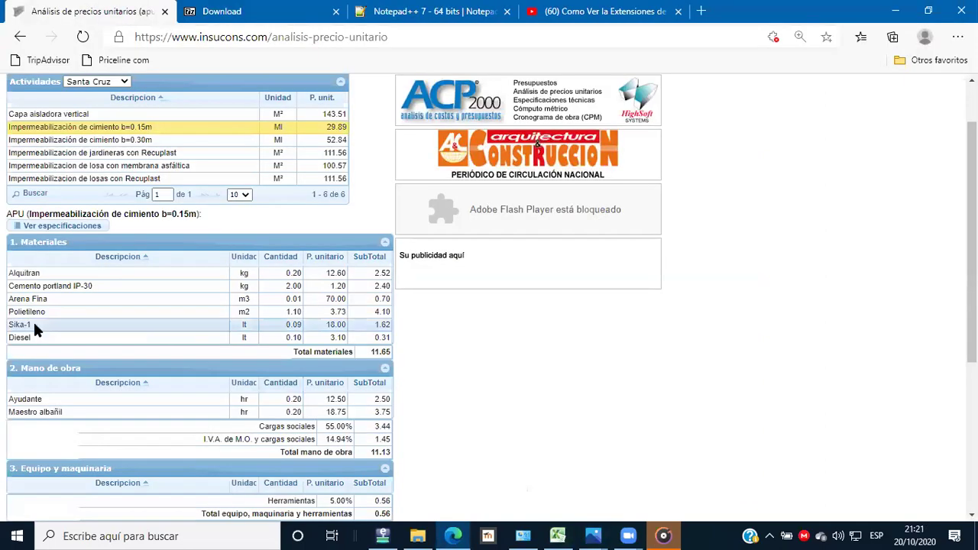
left_click(288, 324)
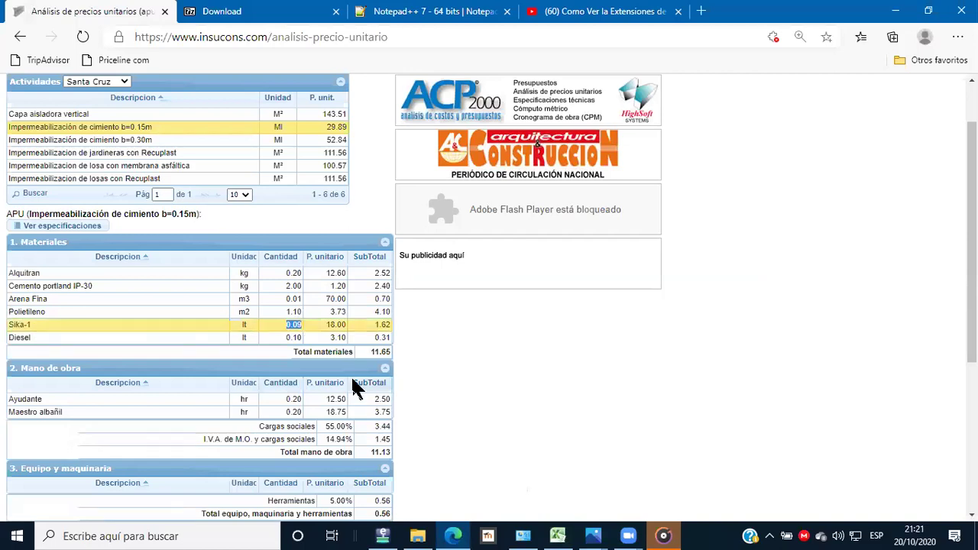
left_click(499, 342)
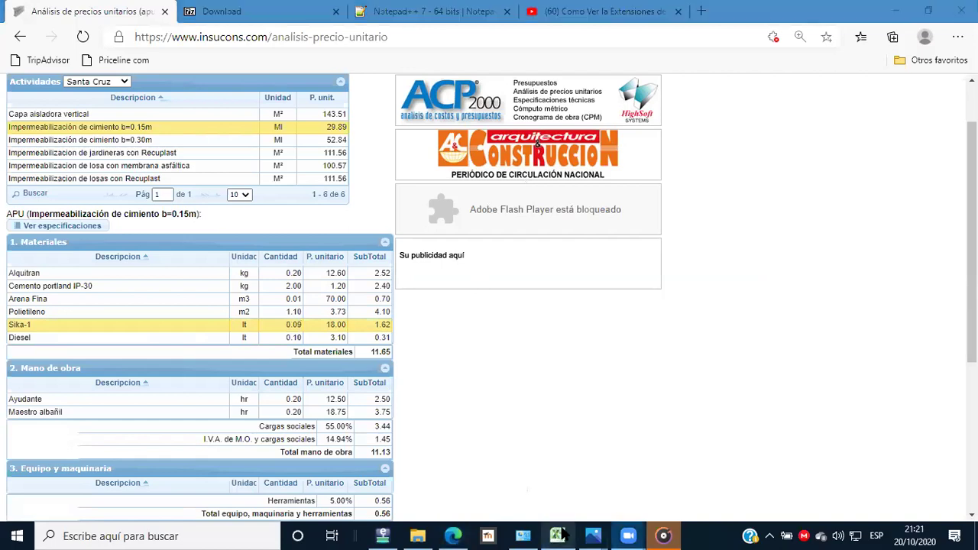
Step: Copy the 1:2:3 dosage calculation B3:M39 from Hoja1 in Excel and paste it at B3 of a new sheet
mouse_move(561, 533)
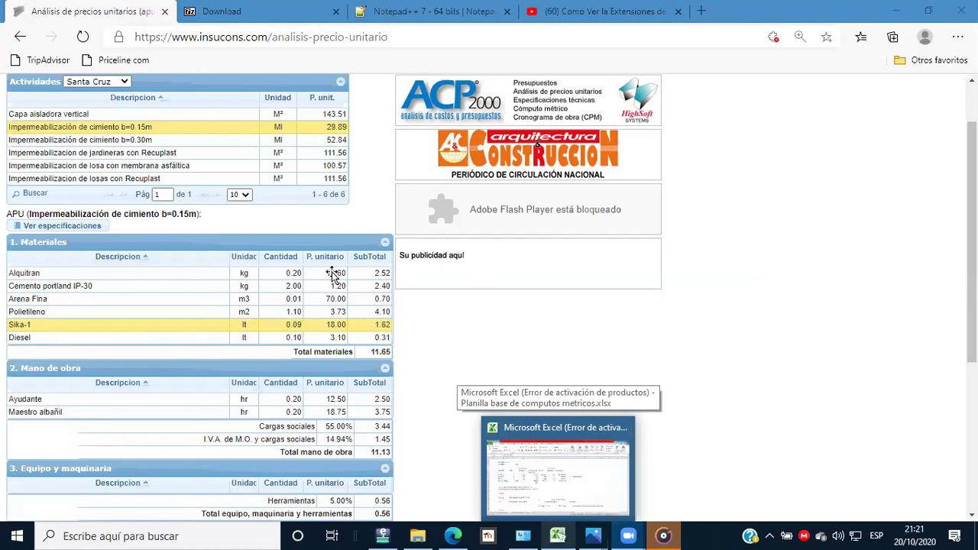
key("alt+Tab")
scroll(78, 150, "down", 3, "ctrl")
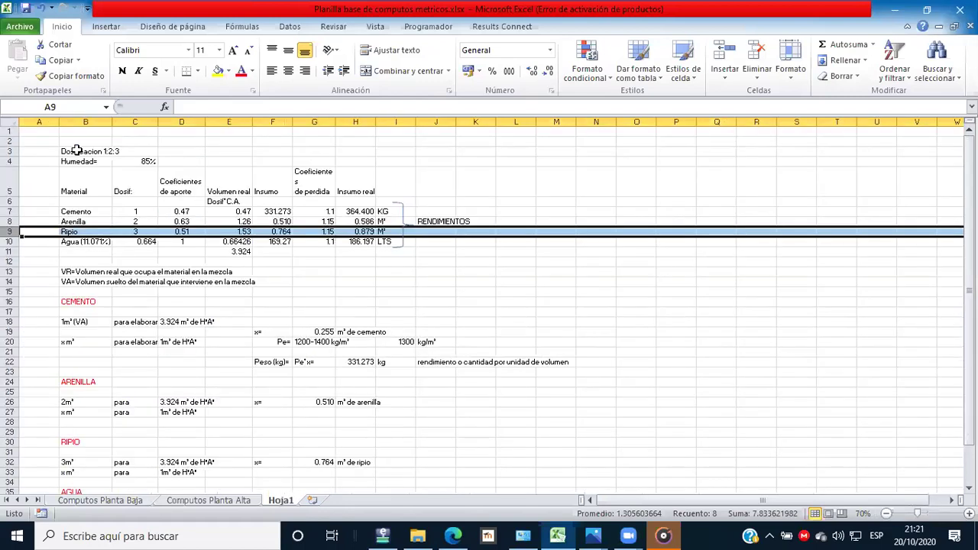
left_click_drag(77, 150, 452, 303)
left_click_drag(564, 459, 563, 460)
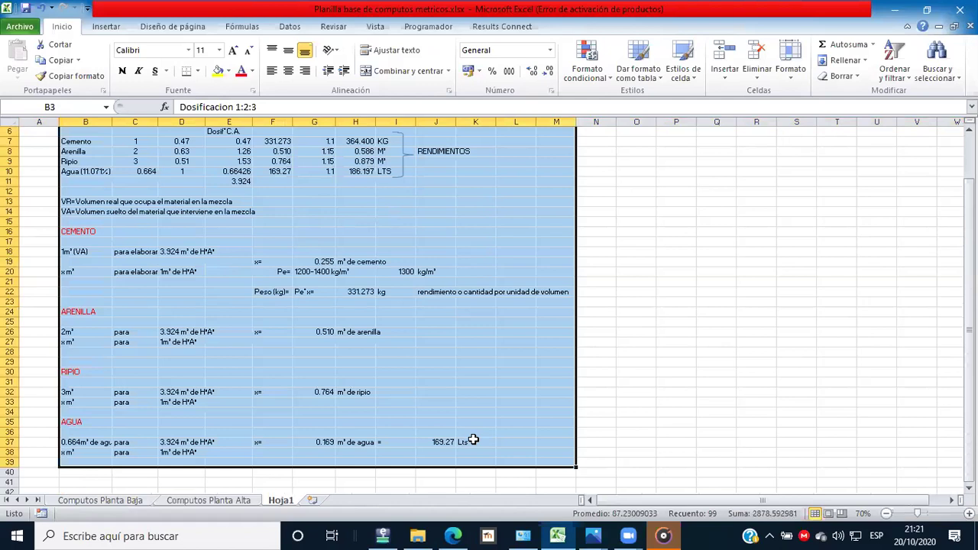
key("ctrl+c")
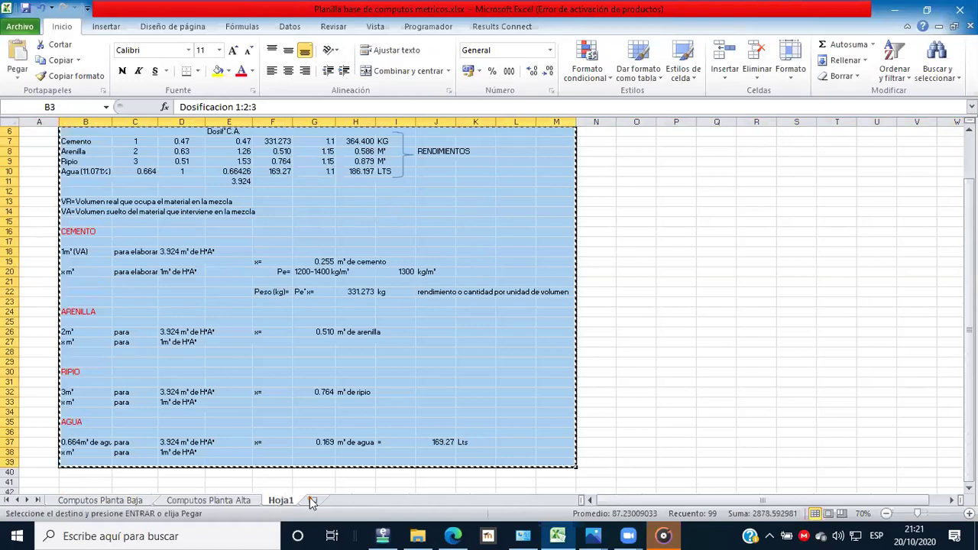
left_click(313, 500)
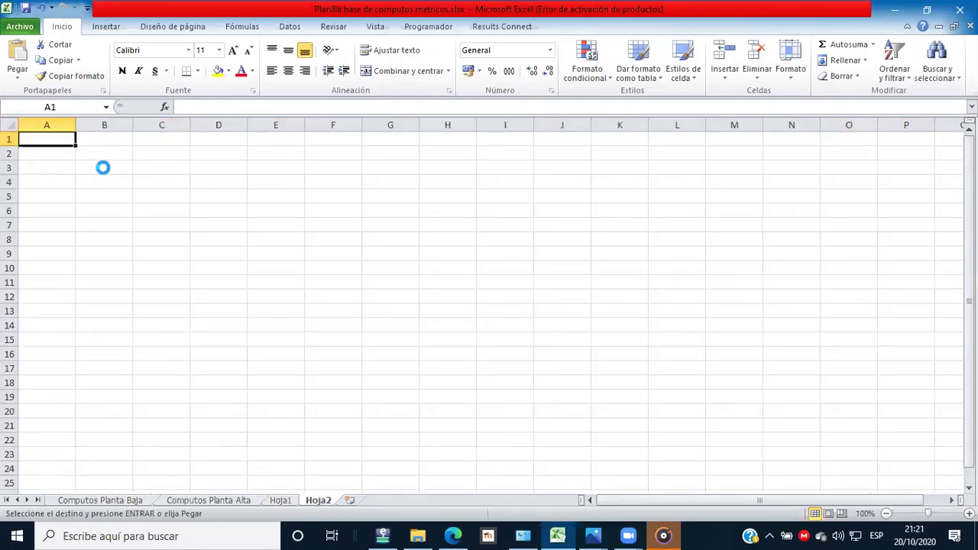
left_click(103, 167)
key("ctrl+v")
Step: Outline activity 8 with an orange rectangle in the project activity list, and set the humidity in C4 of Hoja2 to 70%
left_click(167, 186)
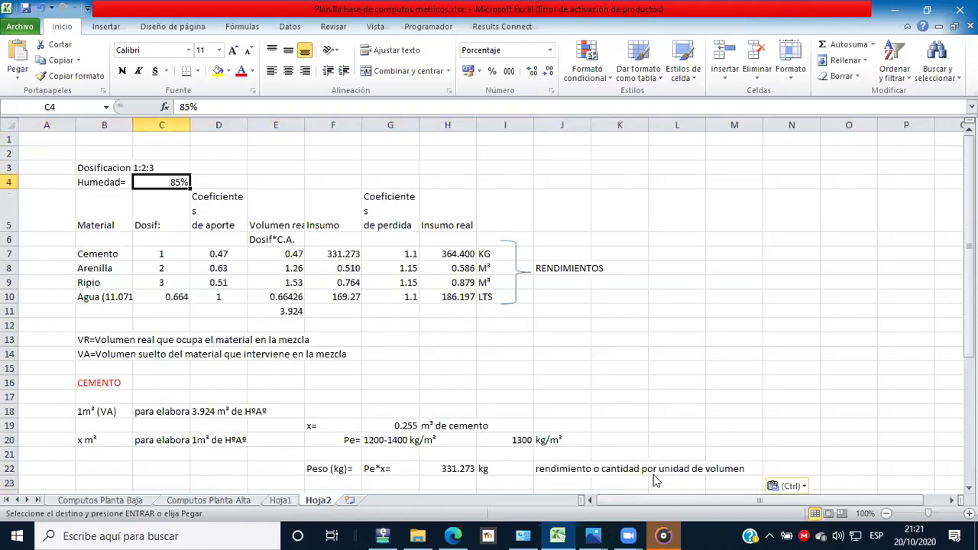
mouse_move(594, 536)
left_click(510, 455)
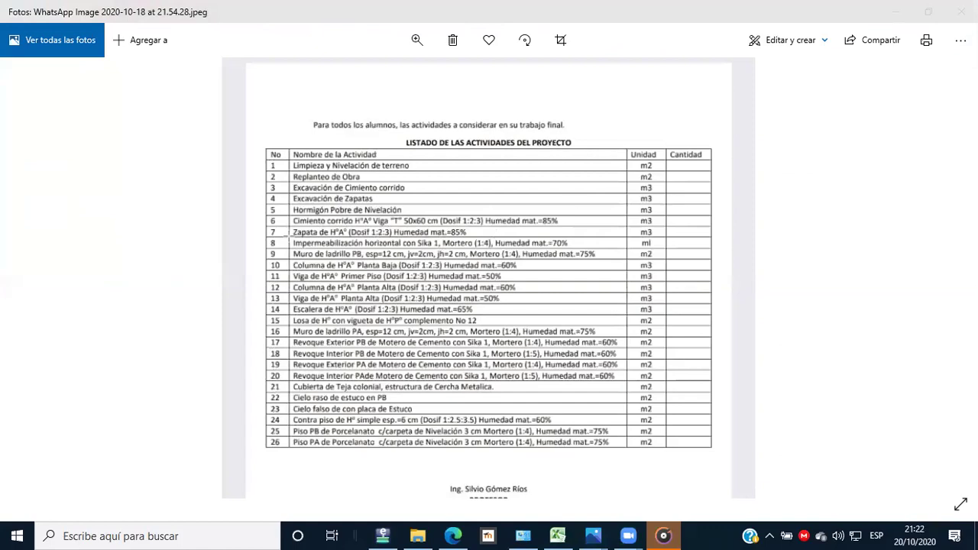
left_click_drag(263, 237, 581, 250)
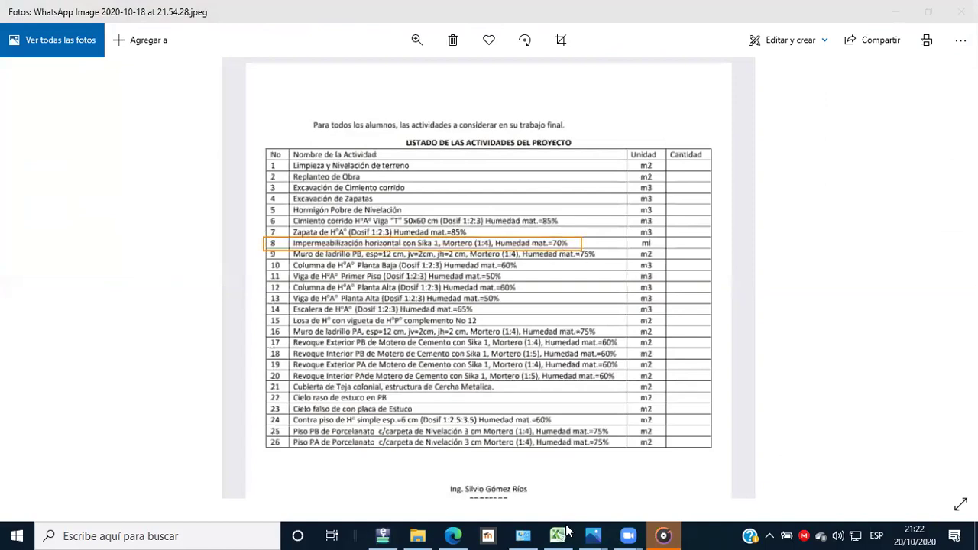
key("alt+Tab")
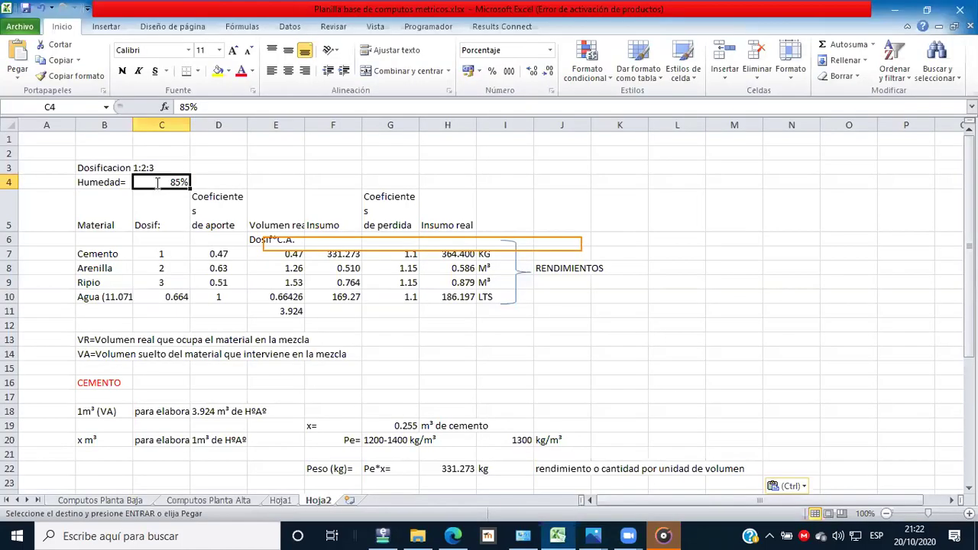
type("70")
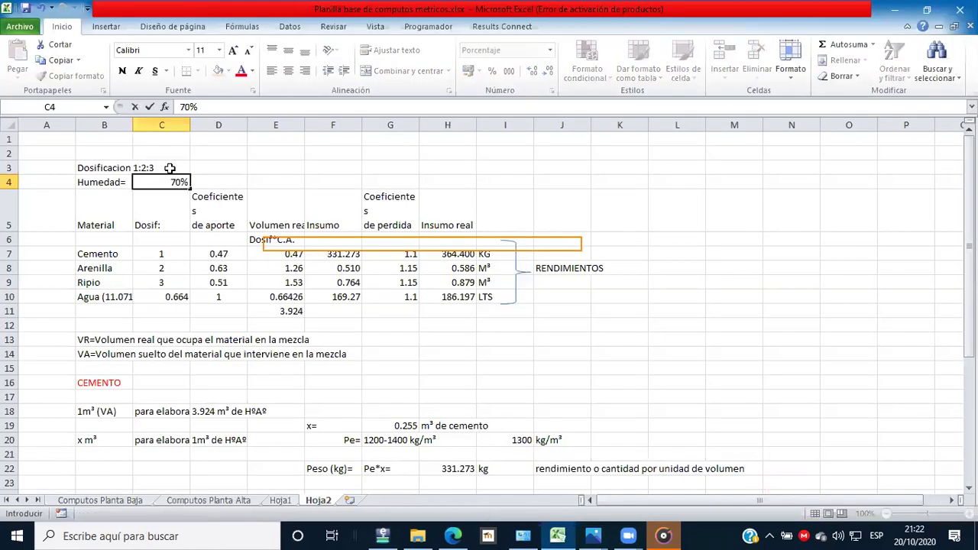
Step: Widen column B to fit the water label and change the label in B10 to Agua (12.142%)
left_click(131, 296)
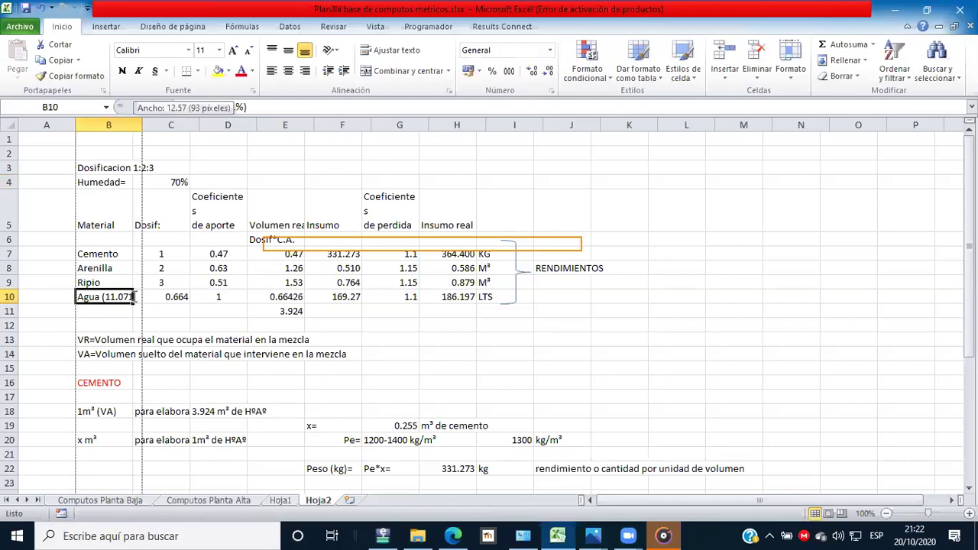
double_click(133, 299)
left_click_drag(135, 298, 105, 297)
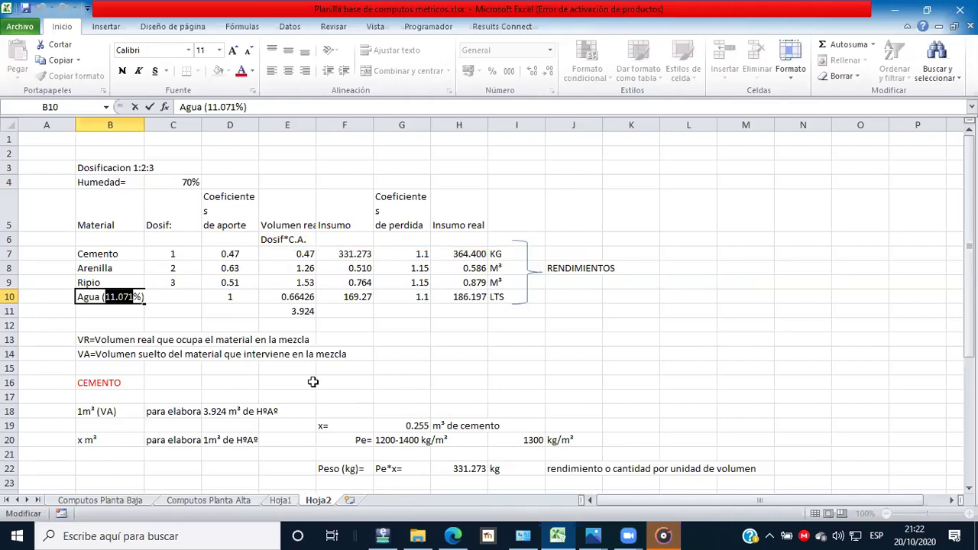
type("12.1")
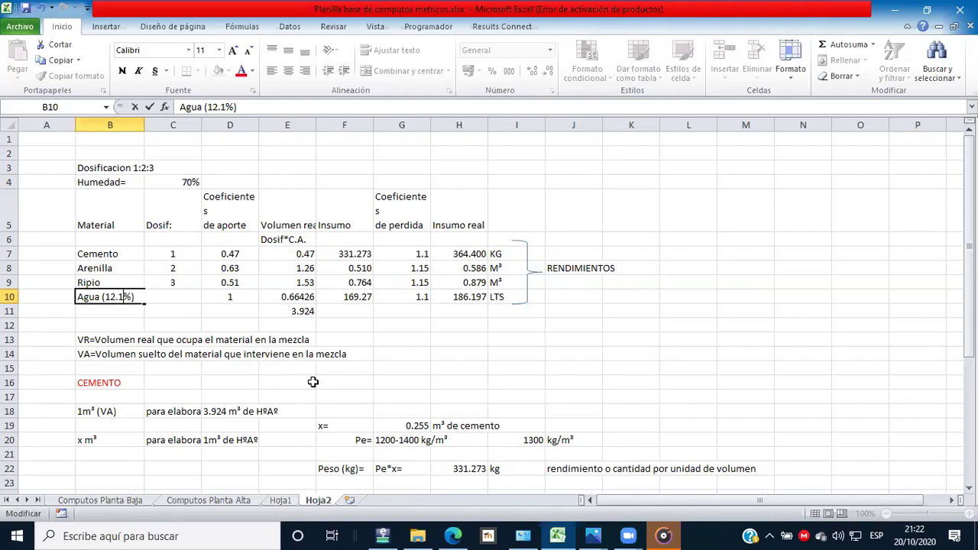
type("42")
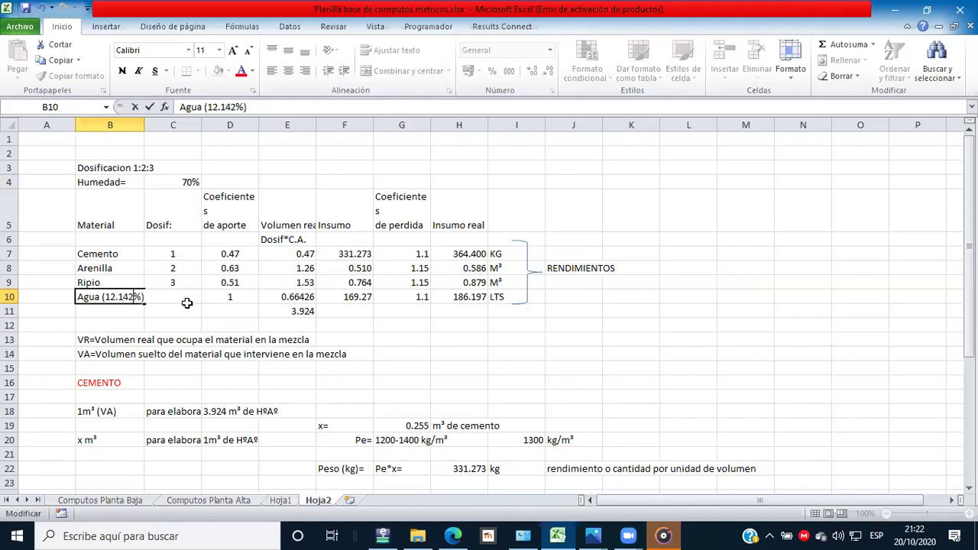
left_click(218, 311)
Step: Change the water dosage formula in C10 to =6*12.142/100
key("Up")
key("Left")
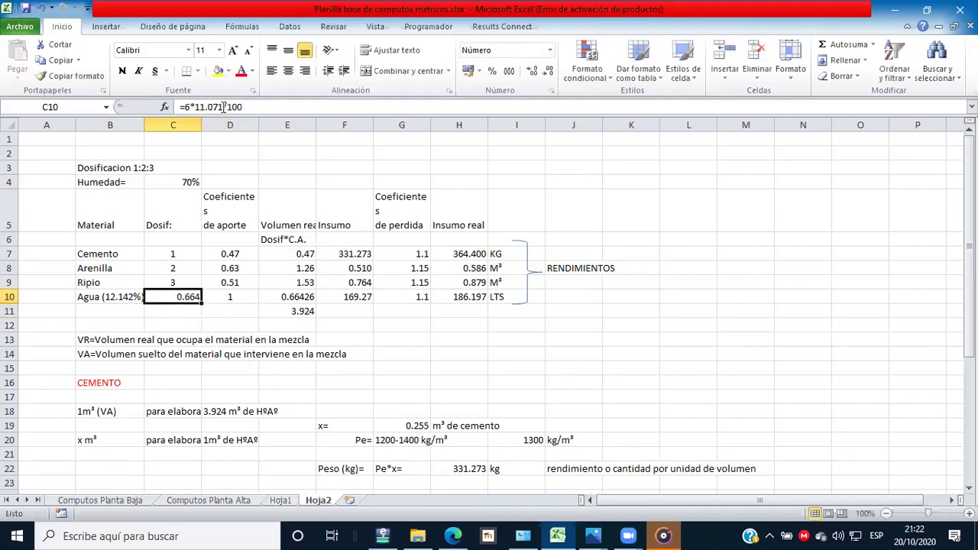
double_click(197, 107)
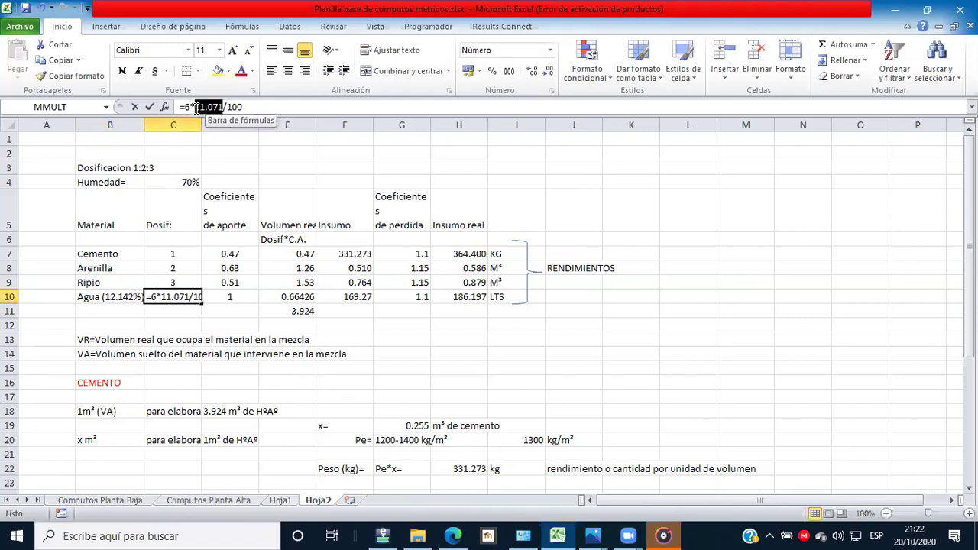
type("12.14")
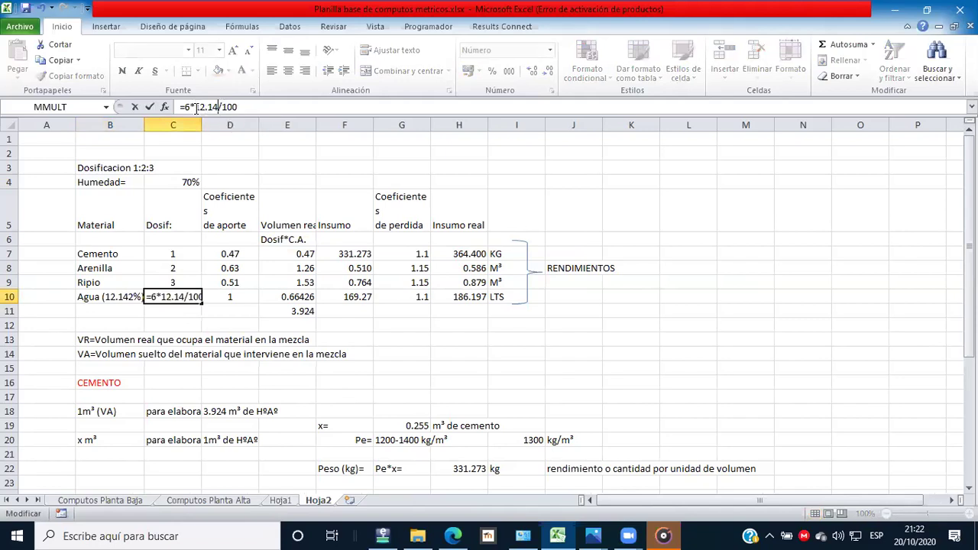
type("2")
key("Return")
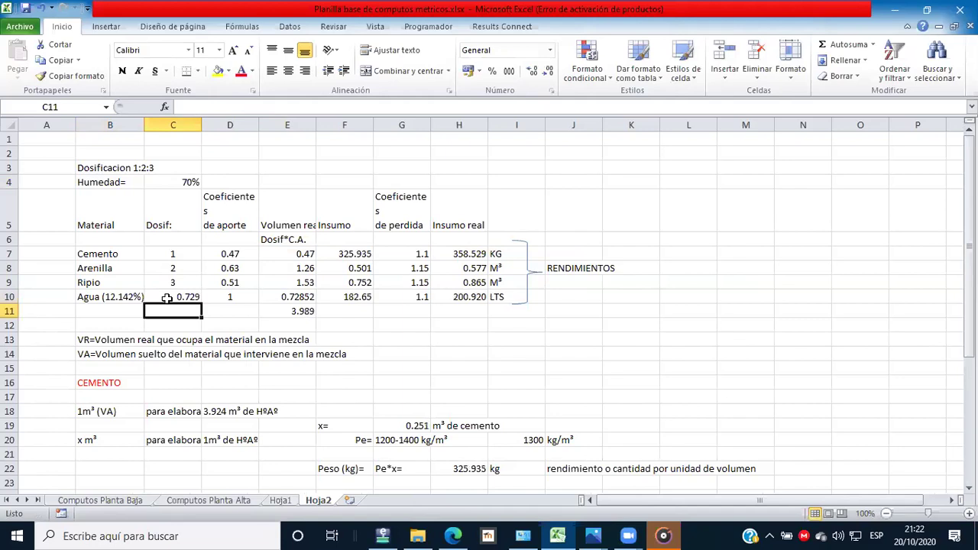
left_click(166, 298)
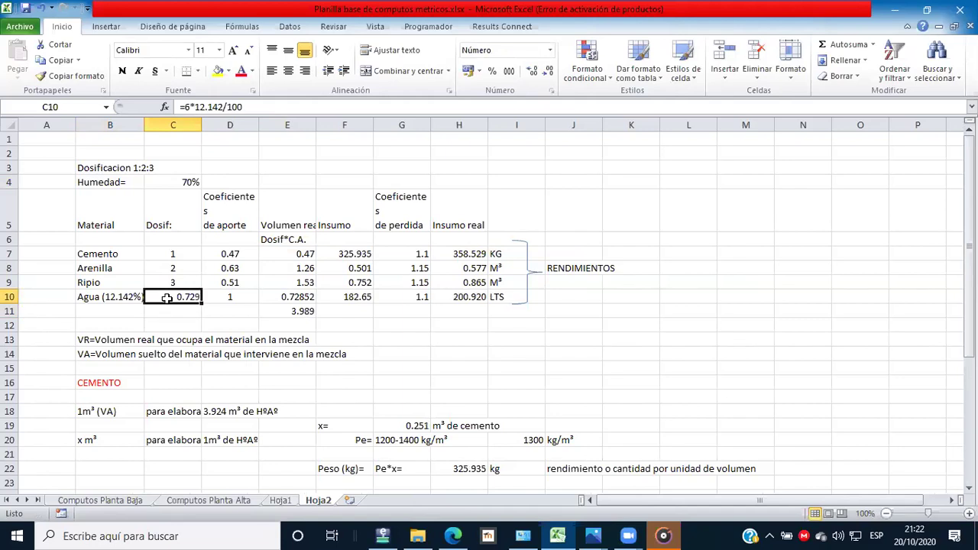
Step: Check the mortar ratio in the activity list, change the title in B3 to Dosificacion 1:4 and delete the Ripio row
left_click(112, 166)
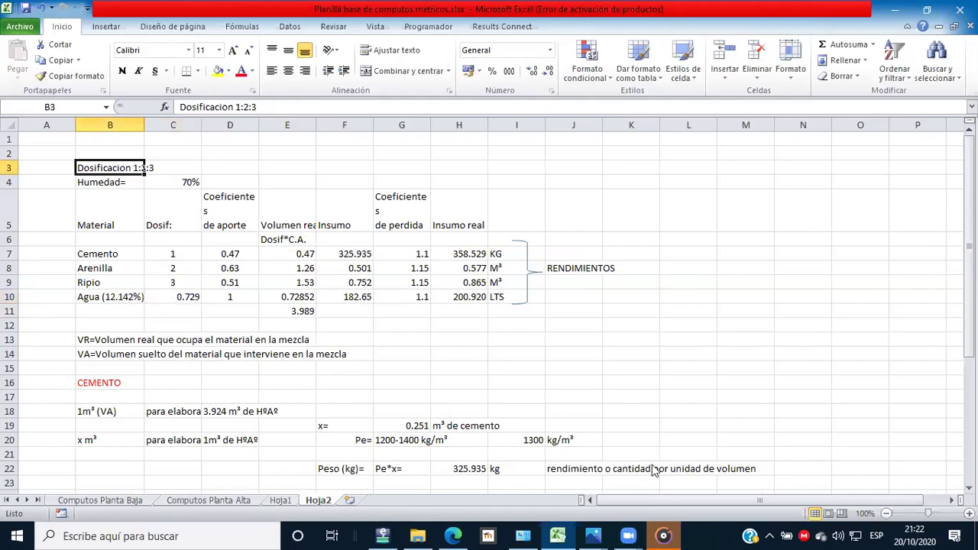
key("alt+Tab")
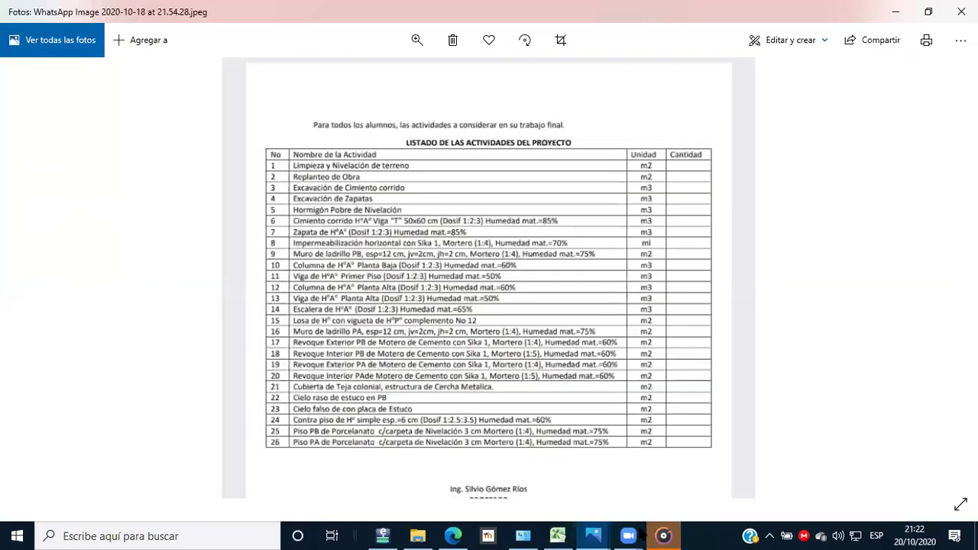
left_click(559, 535)
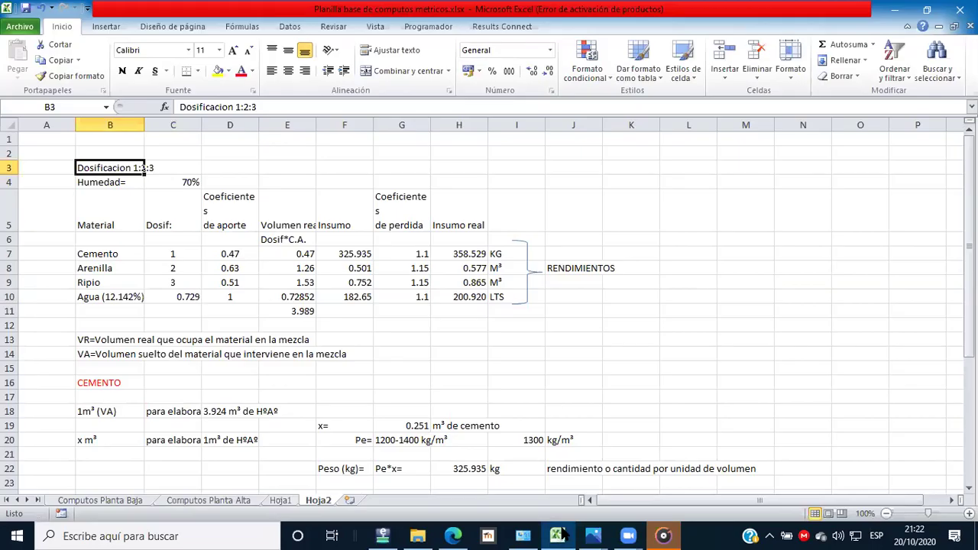
double_click(247, 107)
type("4")
key("Return")
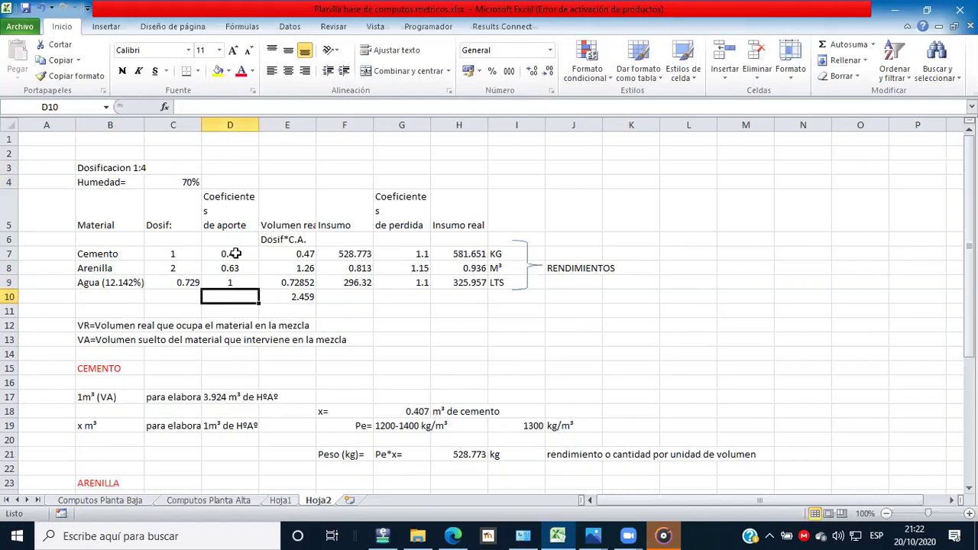
Step: Go over the contribution coefficients in D7:D9 and display the water's real volume in E9 with three decimals
left_click(233, 255)
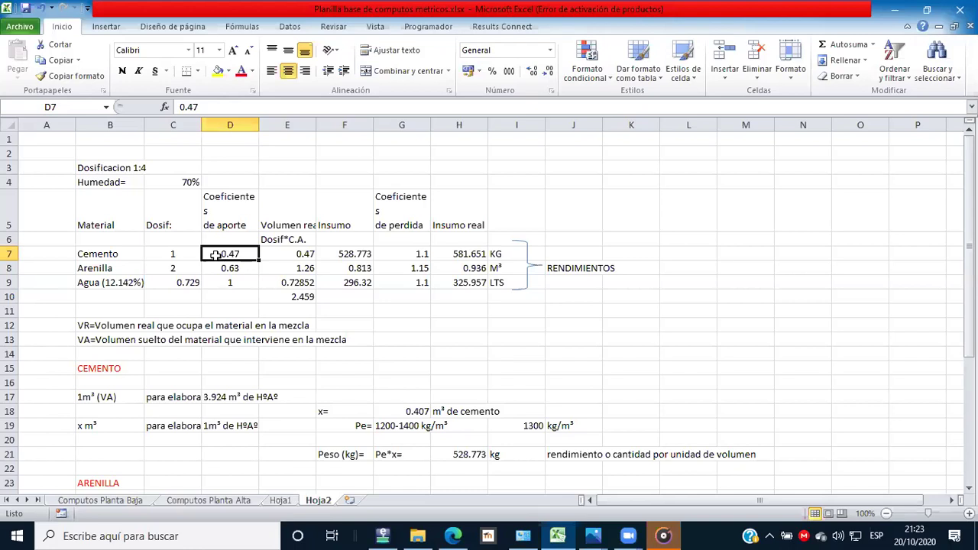
key("Down")
key("Down")
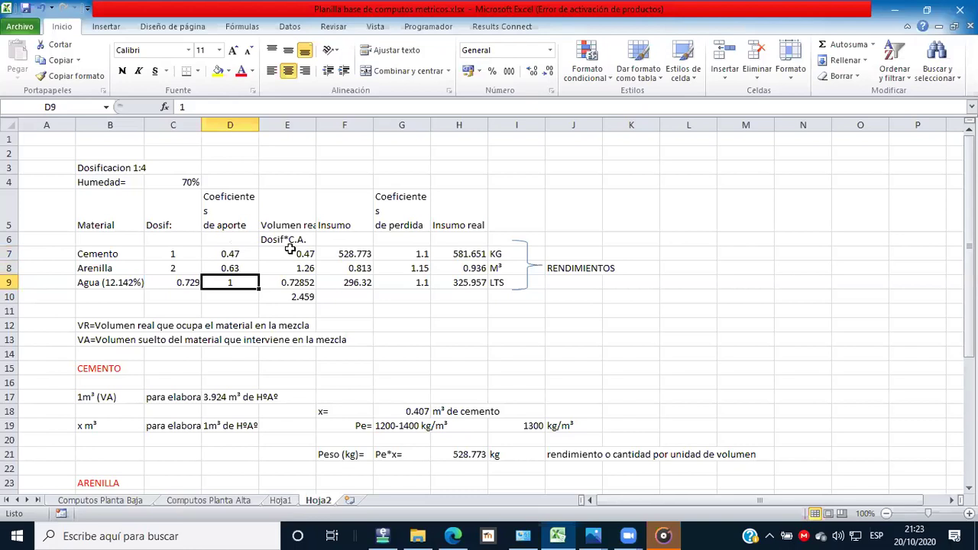
left_click(299, 282)
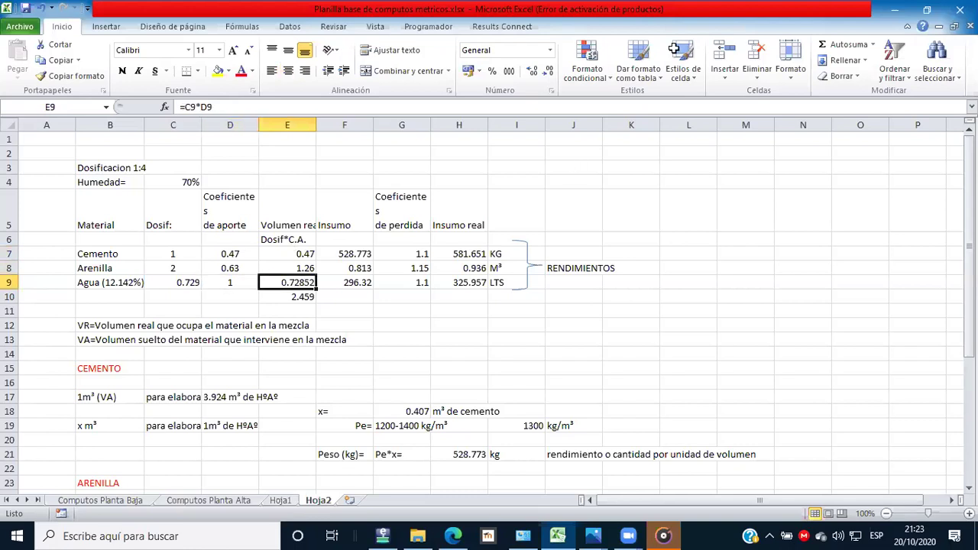
left_click(548, 71)
left_click(548, 71)
Step: Widen columns D, G and E so the Coeficientes de aporte, Coeficientes de perdida and Volumen real headers fit
left_click_drag(230, 253, 233, 281)
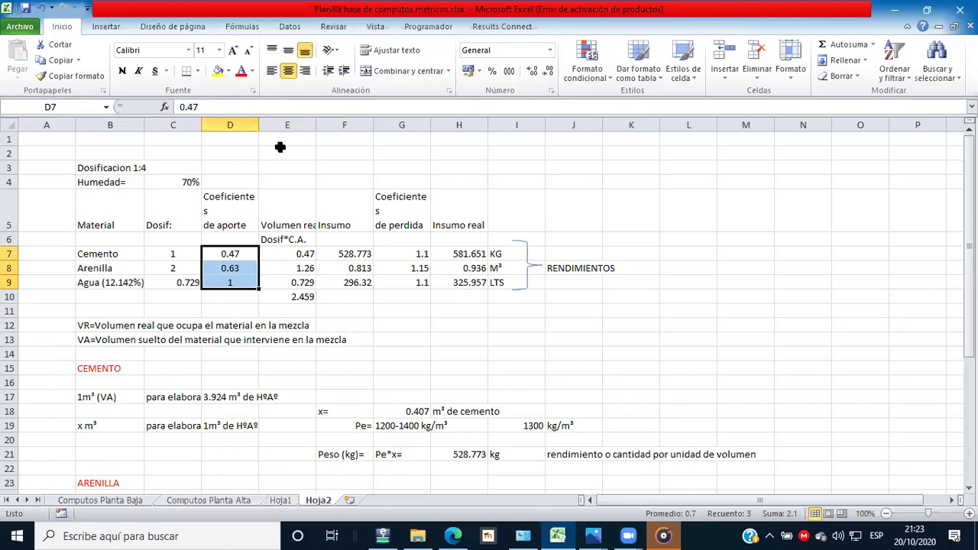
key("alt+h")
key("o")
key("i")
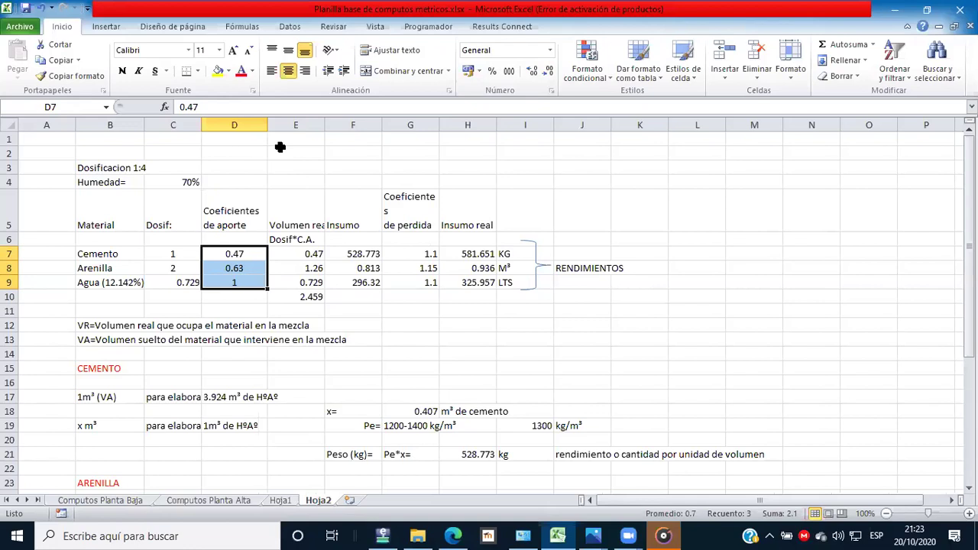
left_click(245, 254)
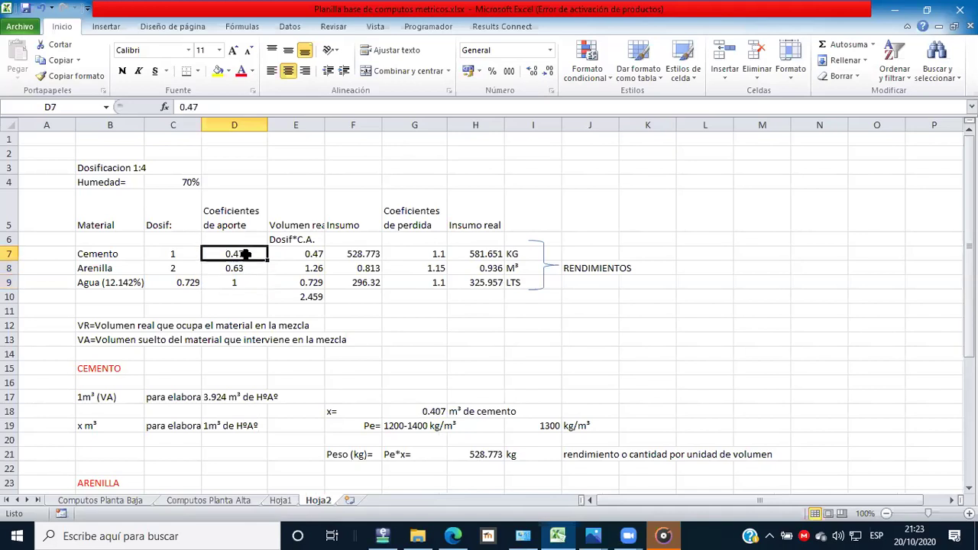
left_click_drag(244, 255, 251, 281)
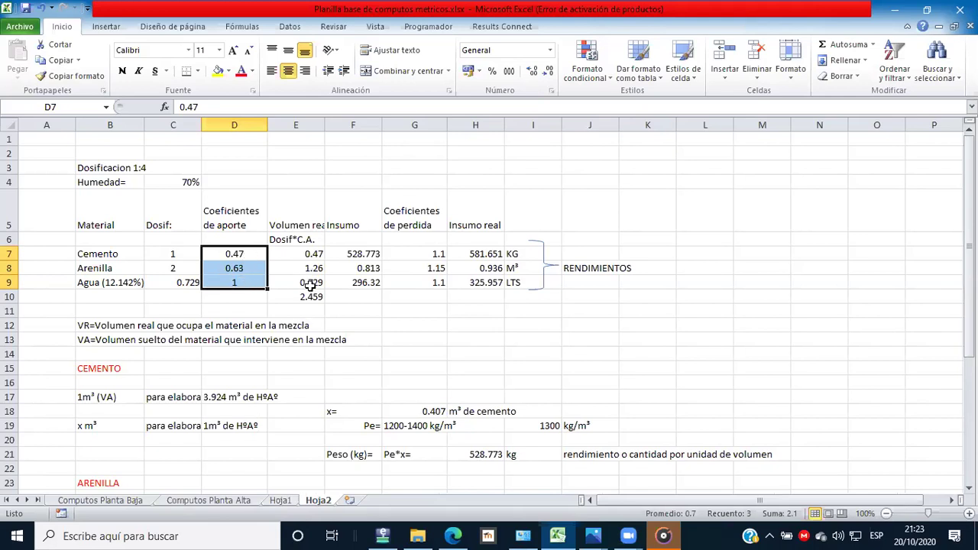
key("Right")
key("Down")
key("Down")
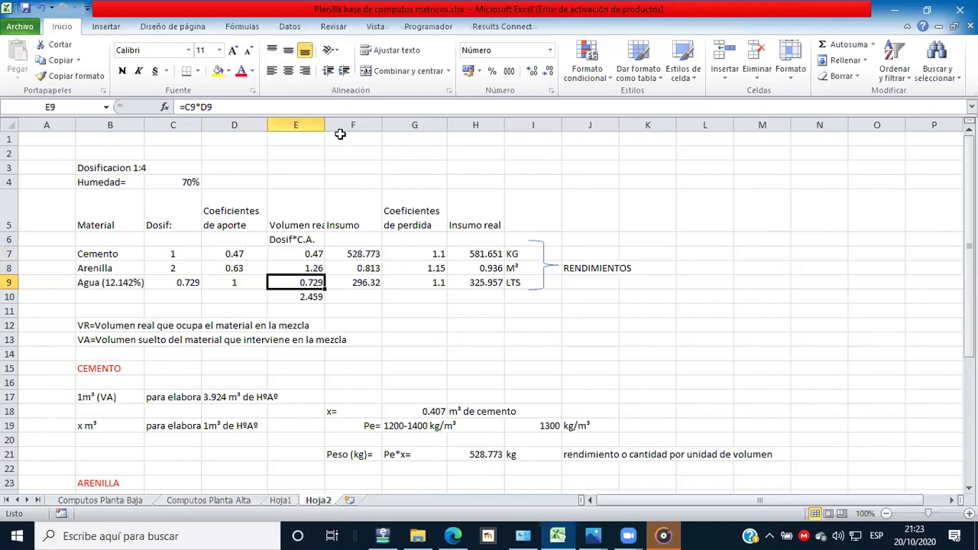
left_click_drag(325, 125, 341, 124)
Step: Examine the real volume formulas in E7:E9 and the sum formula in E10
left_click_drag(317, 254, 318, 282)
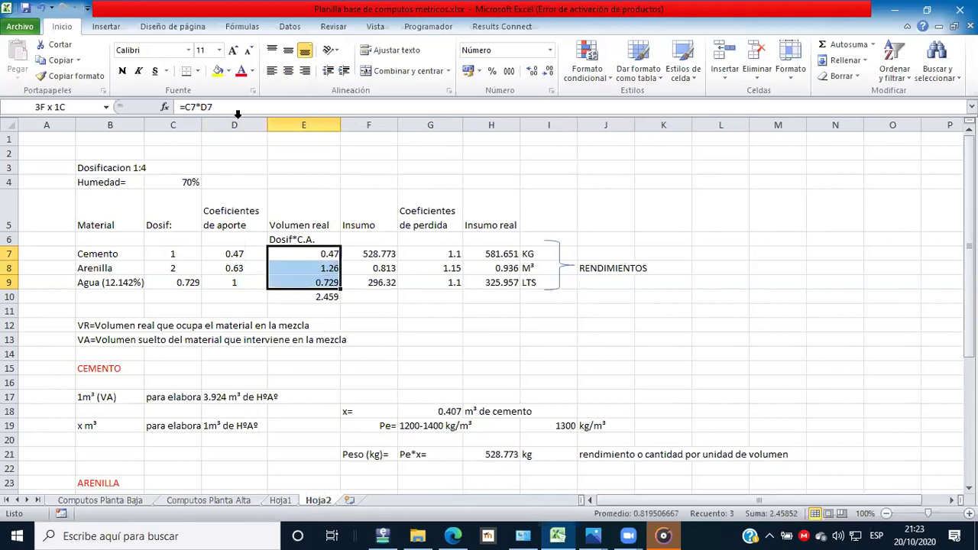
key("F2")
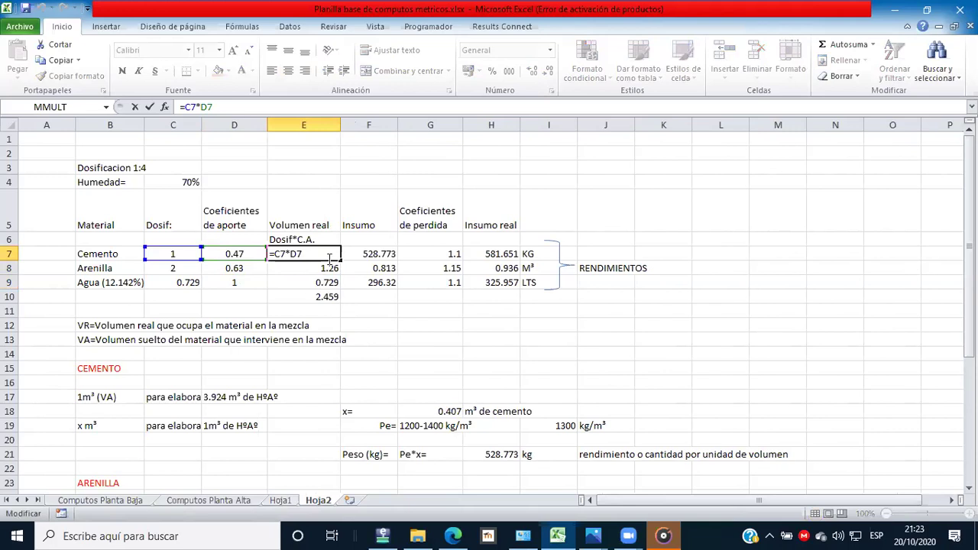
key("Return")
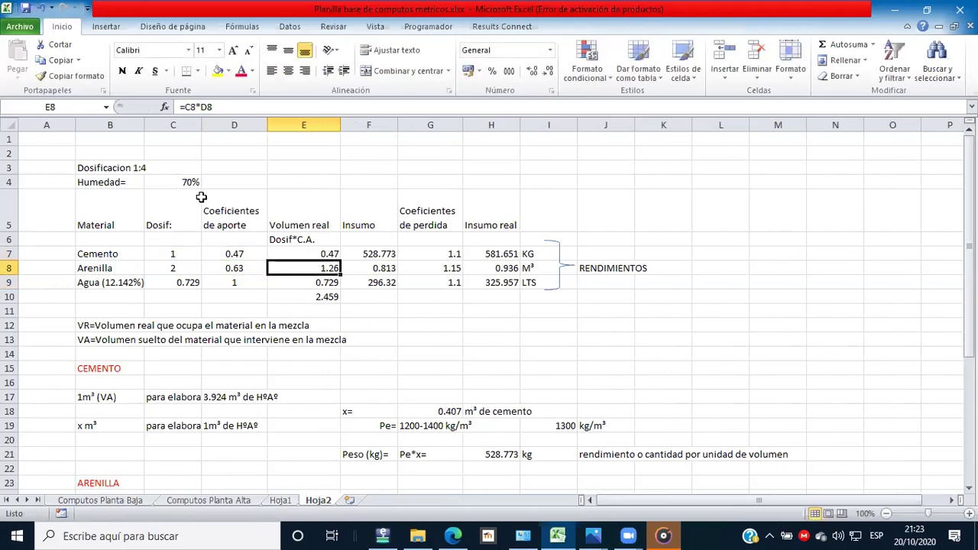
key("F2")
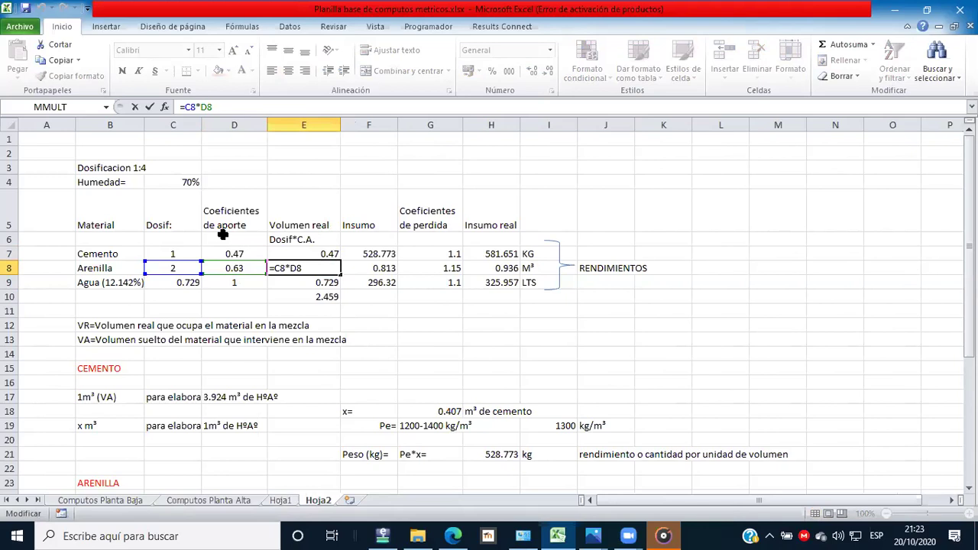
key("Return")
key("F2")
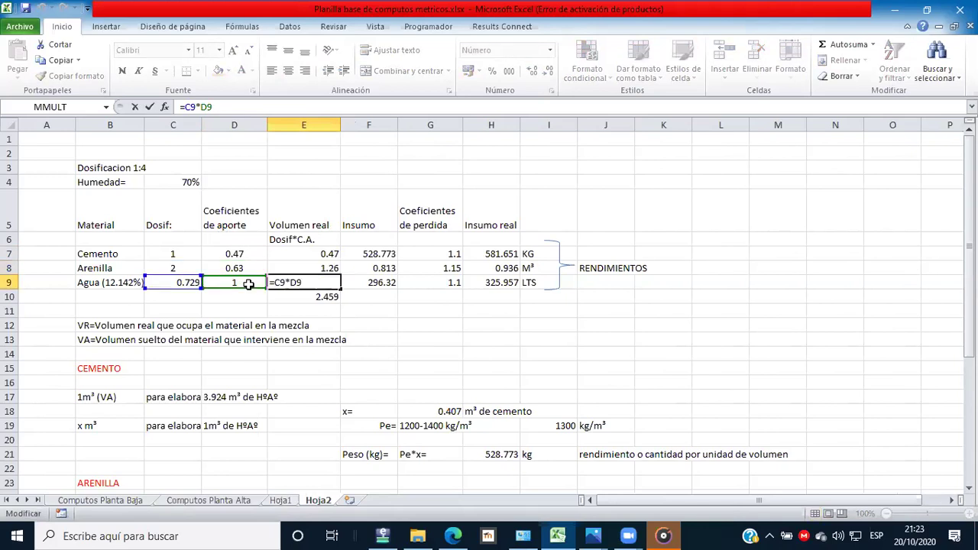
key("Return")
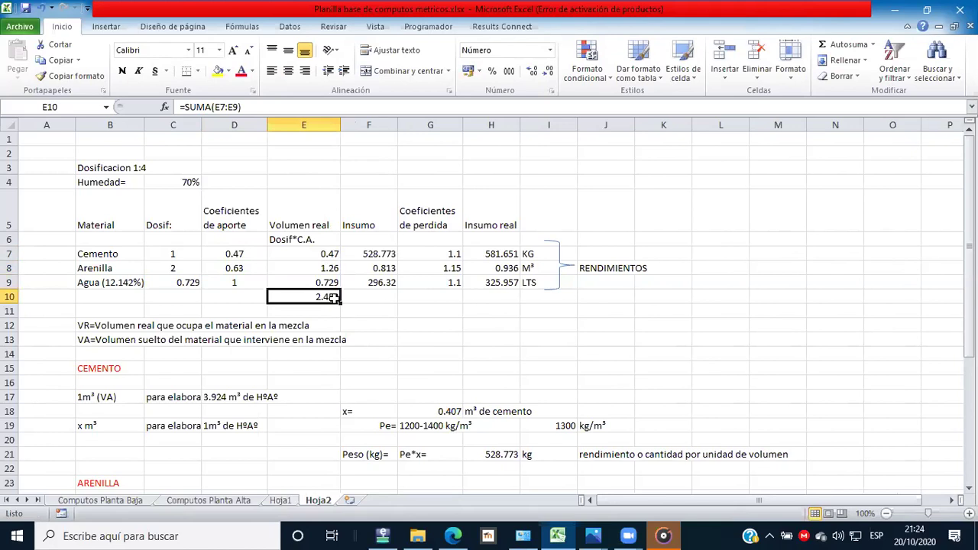
key("F2")
key("Return")
scroll(304, 309, "down", 1)
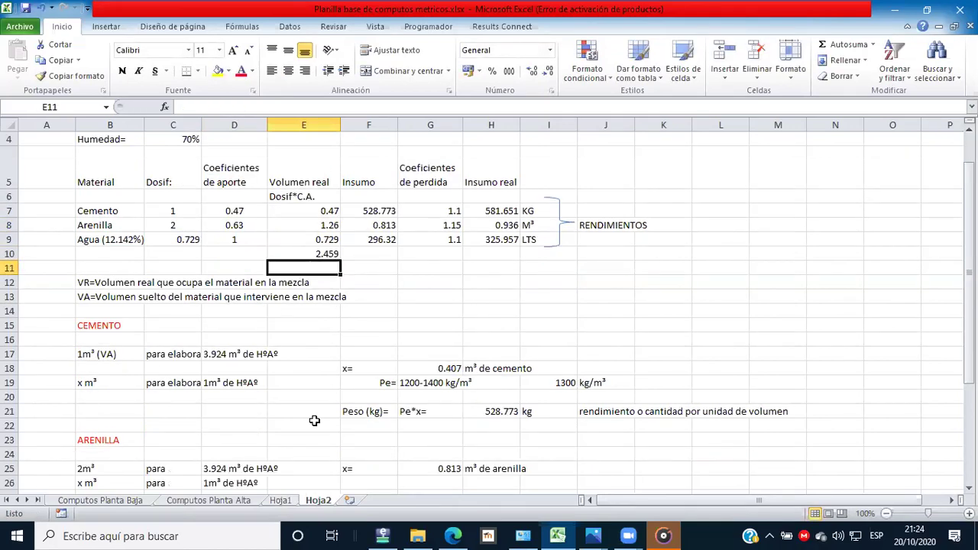
scroll(315, 420, "up", 1)
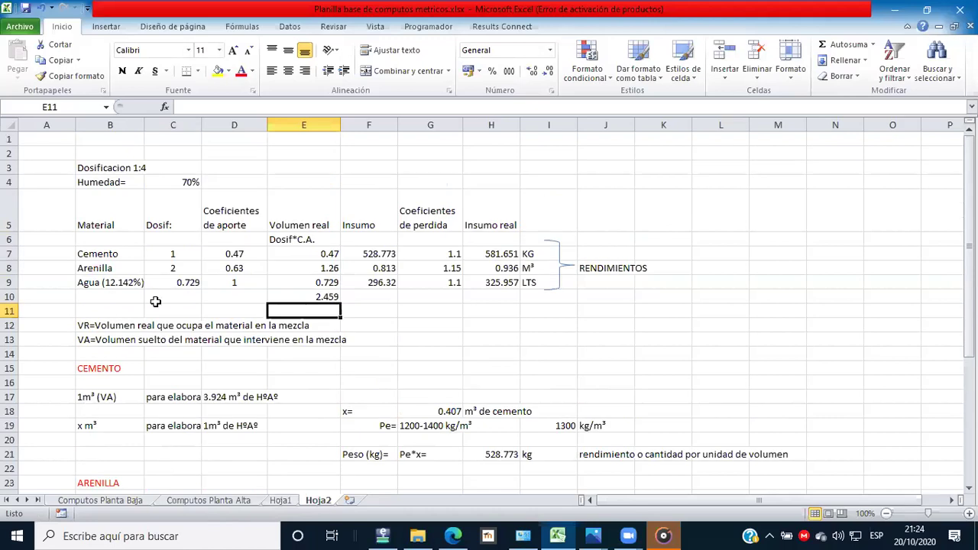
Step: Change the mix volume in D17 of the CEMENTO section to 2.459 m³
left_click(95, 398)
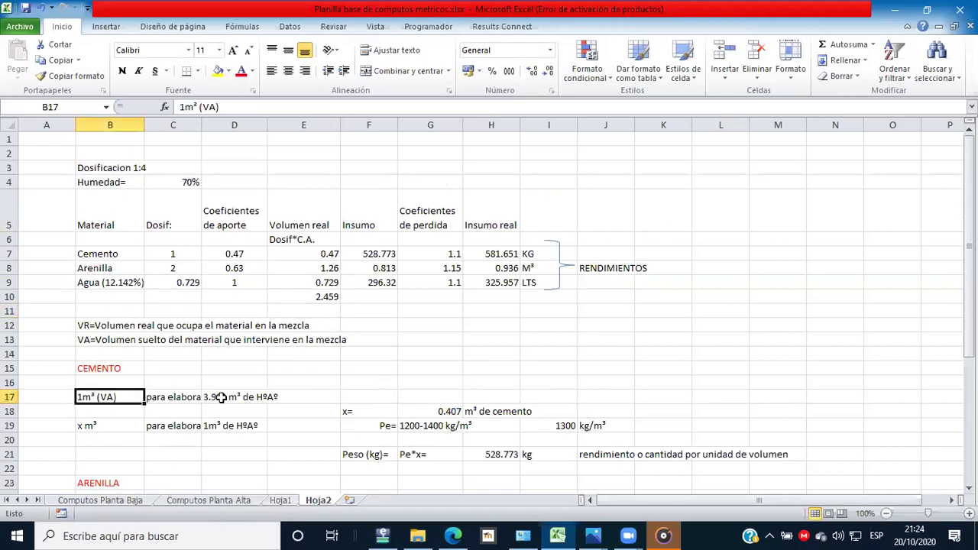
key("Right")
key("Right")
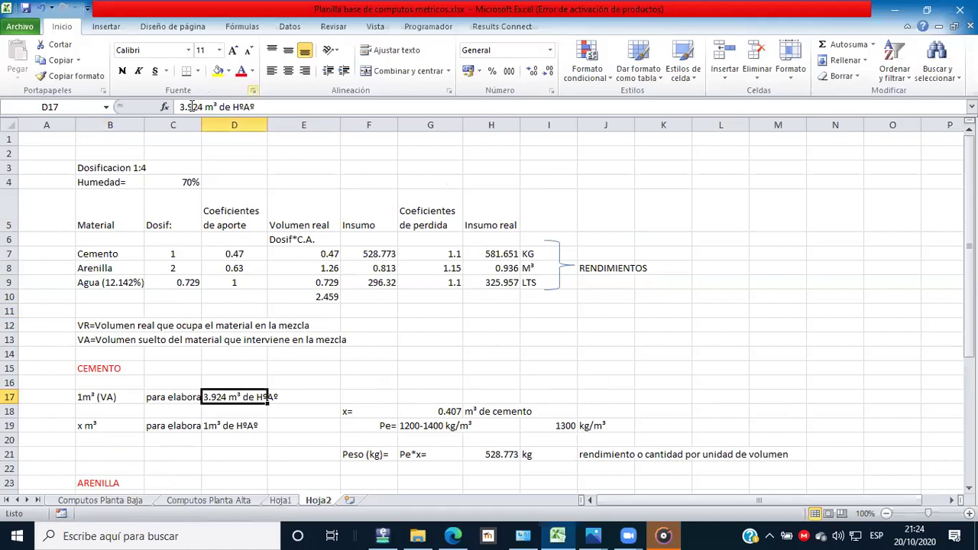
double_click(191, 106)
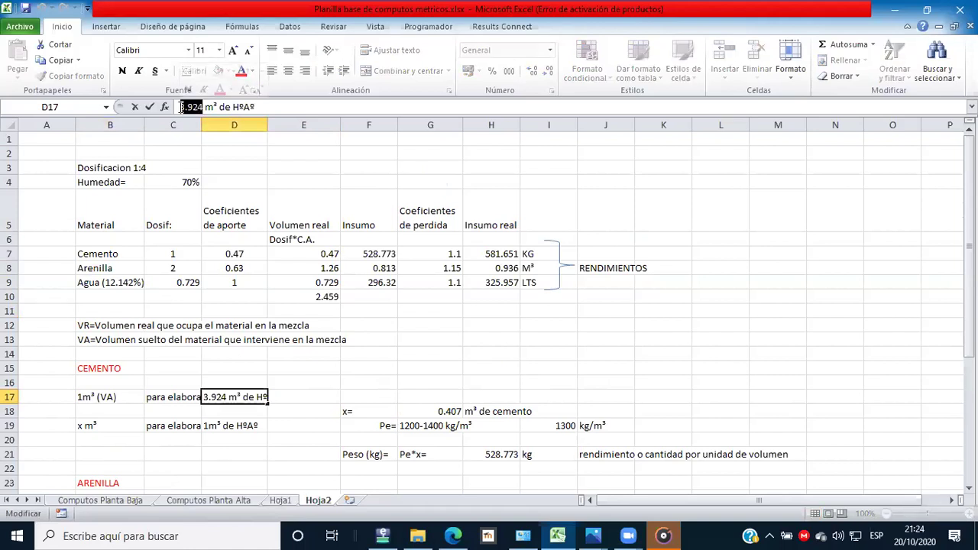
type("2.459")
key("Return")
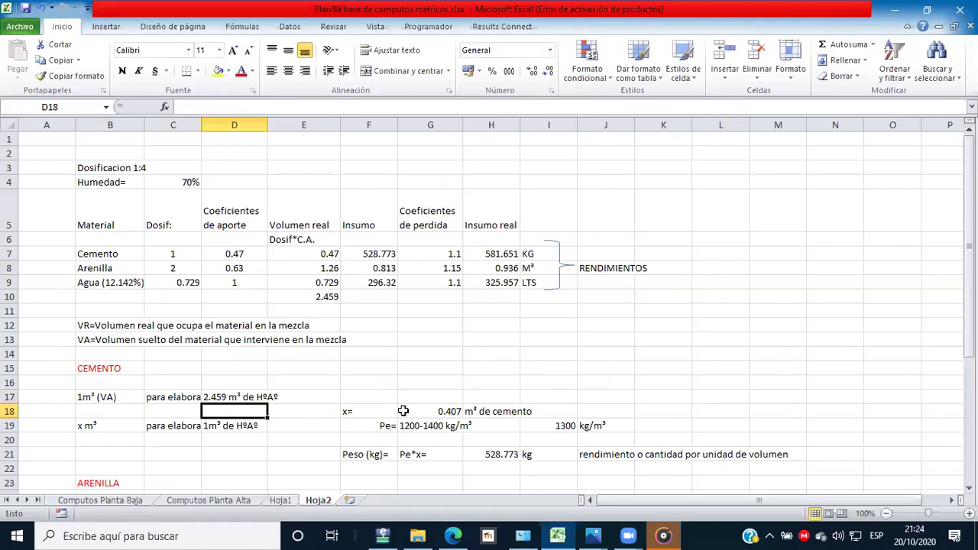
Step: Set the Arenilla dosage in C8 to 4
scroll(403, 412, "down", 1)
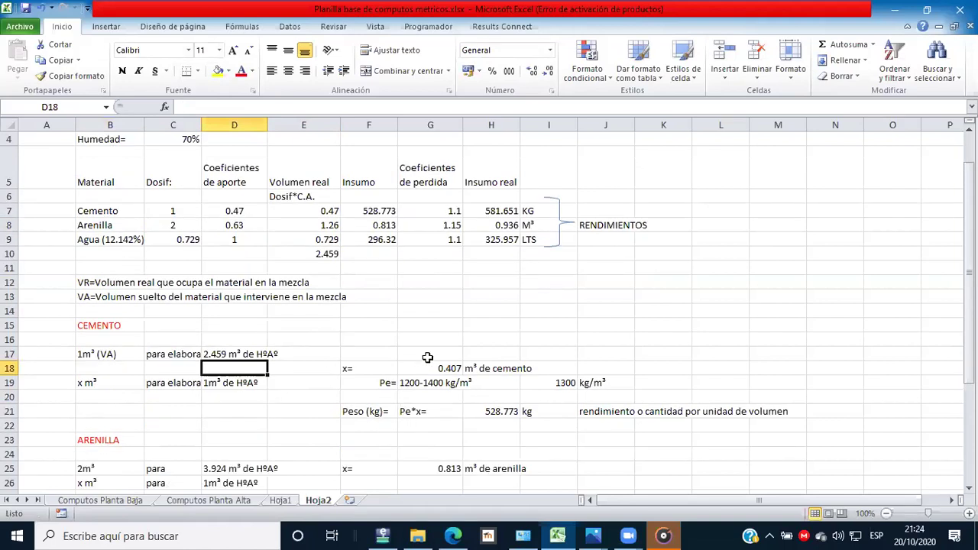
left_click(186, 225)
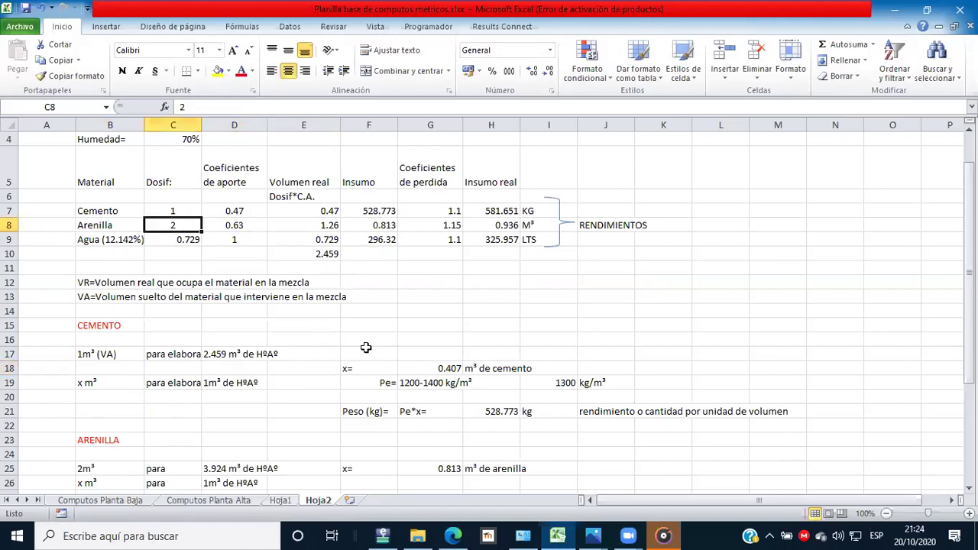
type("4")
key("Return")
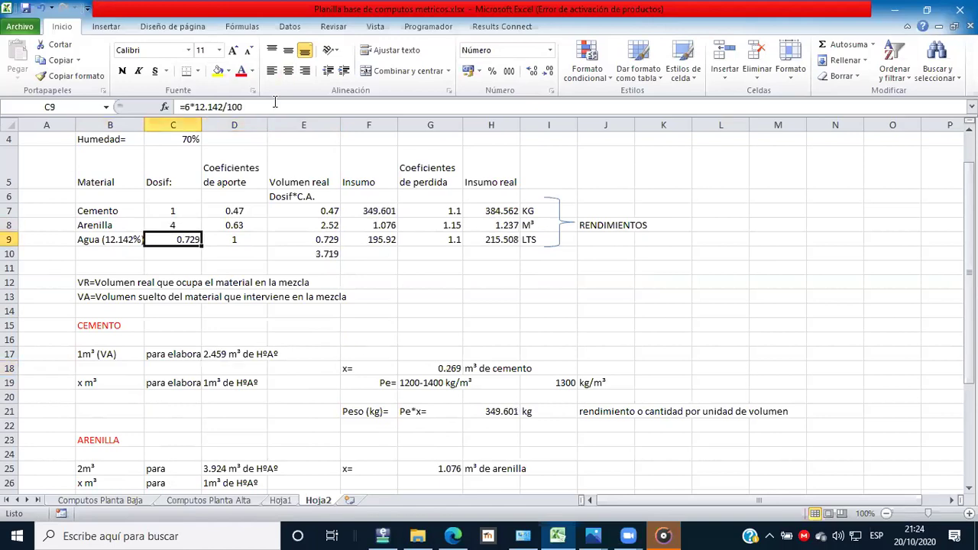
Step: Check the mix volume text in D17, the cement volume formula in G18 and the unit weight in I19
left_click(219, 353)
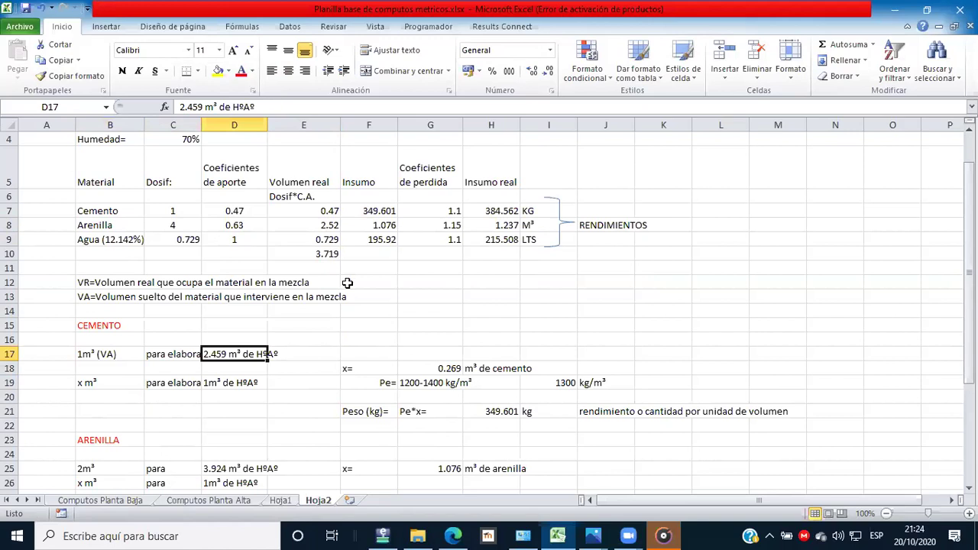
key("F2")
key("Escape")
left_click(440, 367)
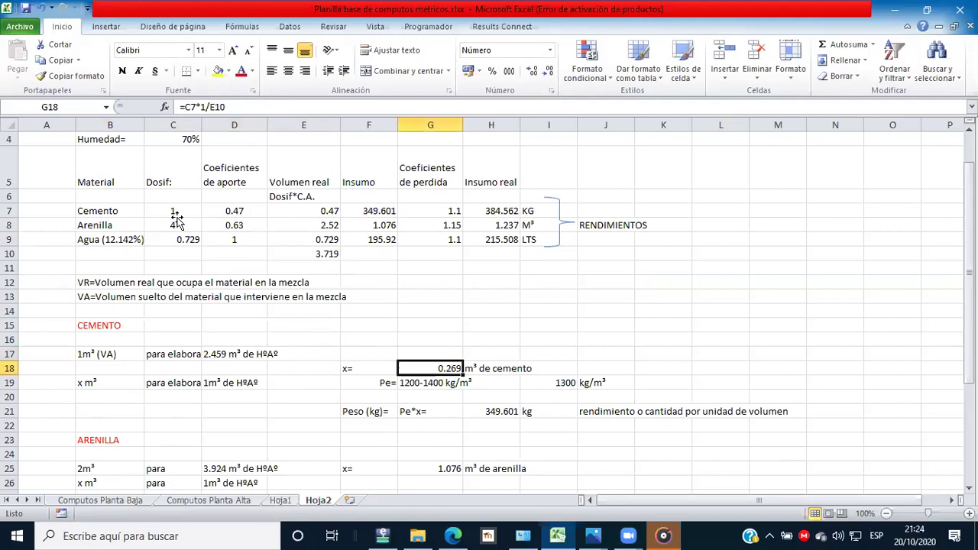
key("F2")
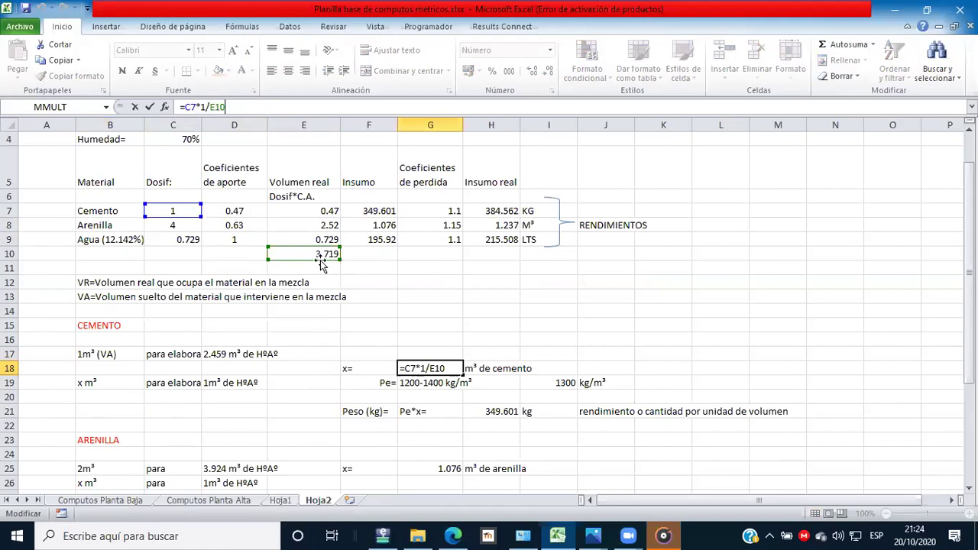
key("Return")
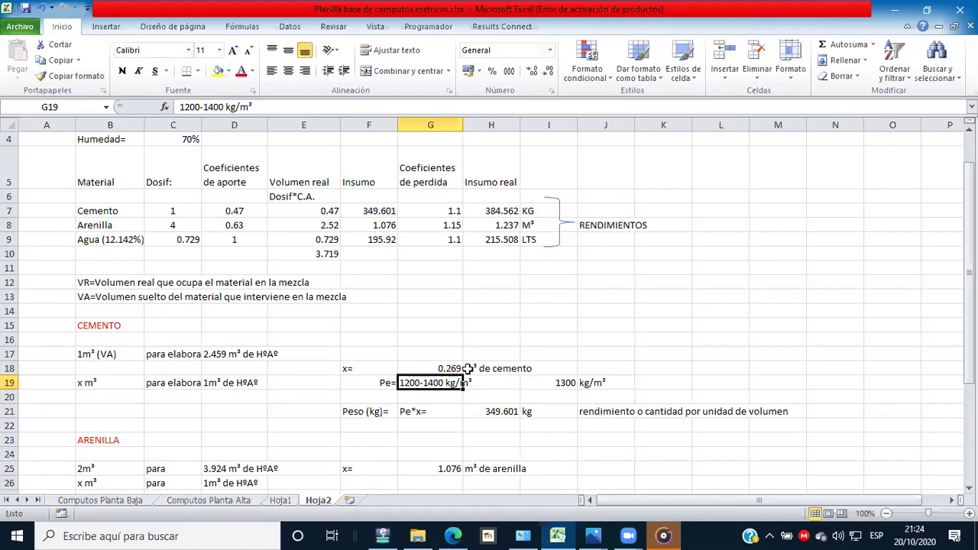
key("Up")
left_click(563, 386)
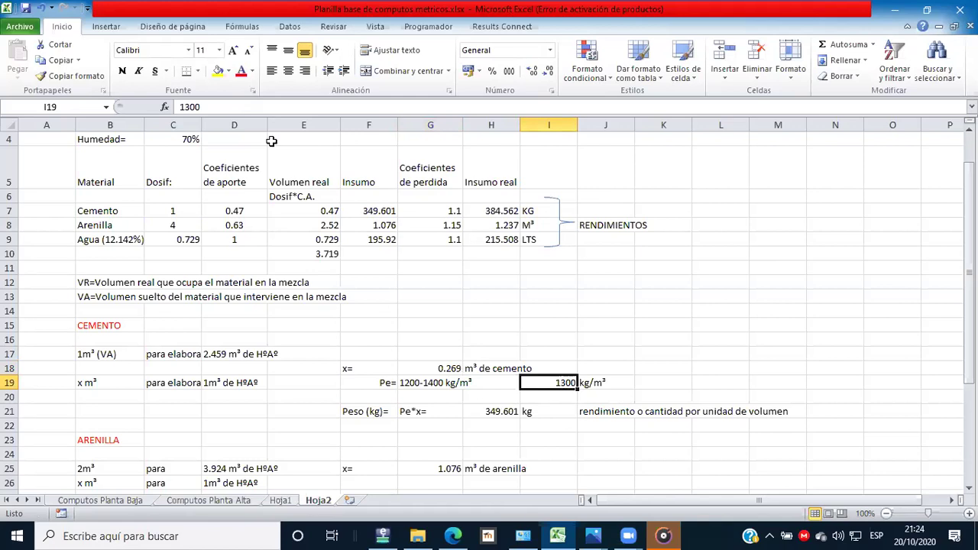
Step: Enter the cement weight formula =I19*G18 in H21
left_click(492, 412)
type("=")
left_click(549, 382)
type("*")
left_click(457, 368)
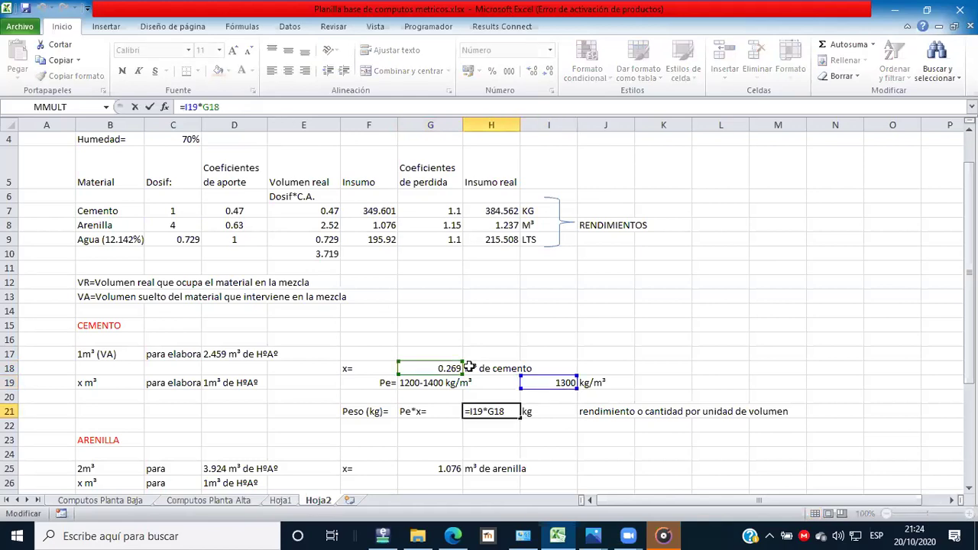
key("ctrl+Return")
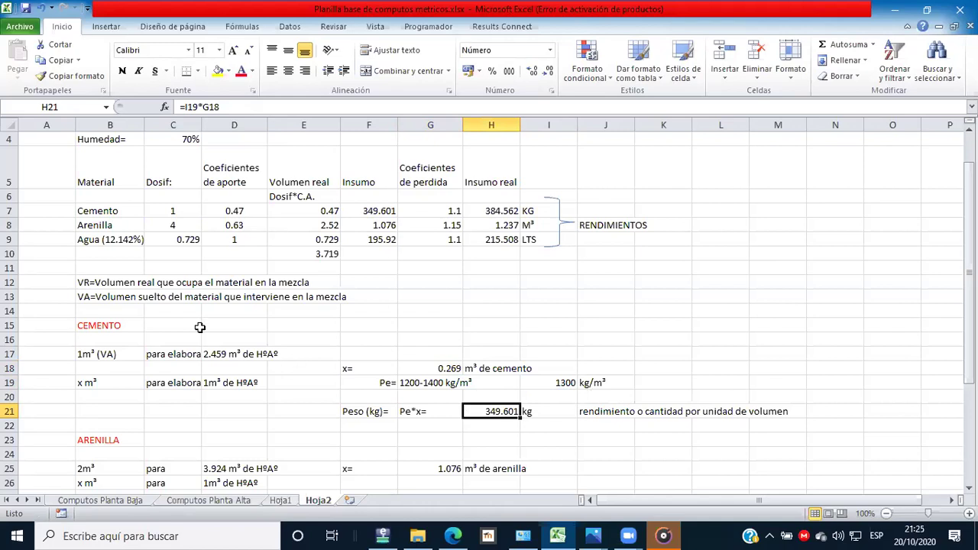
Step: Change the sand volume in B25 of the ARENILLA section to 4m³
scroll(112, 397, "down", 1)
left_click(90, 395)
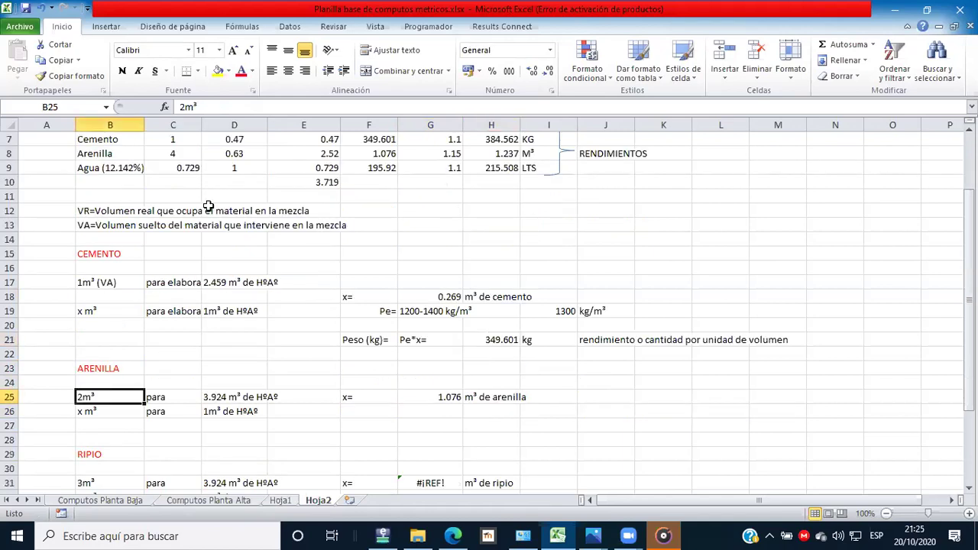
scroll(180, 107, "up", 1)
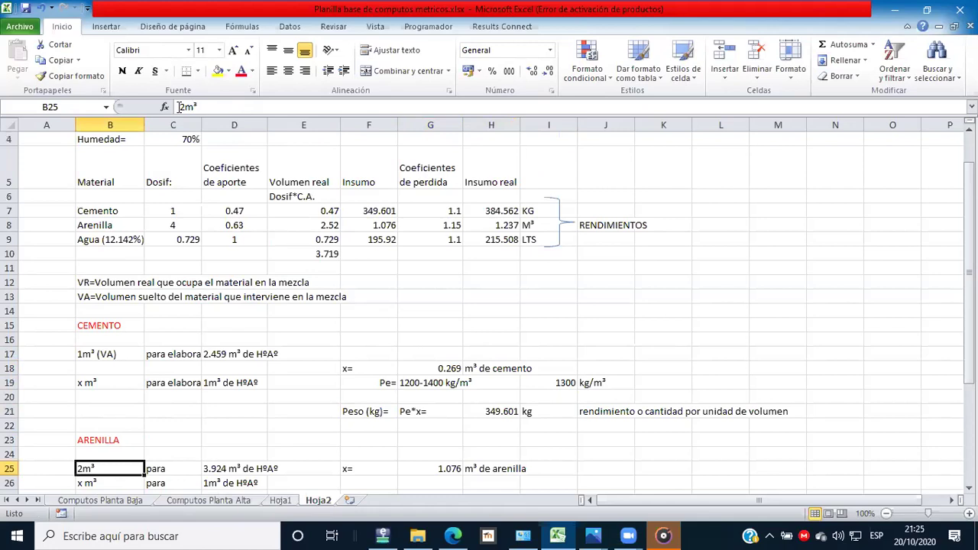
left_click(181, 107)
key("Delete")
type("4")
key("Return")
Step: Change the mix volume in D25 of the ARENILLA section to 3.719 m³ de HºAº
scroll(225, 273, "down", 4)
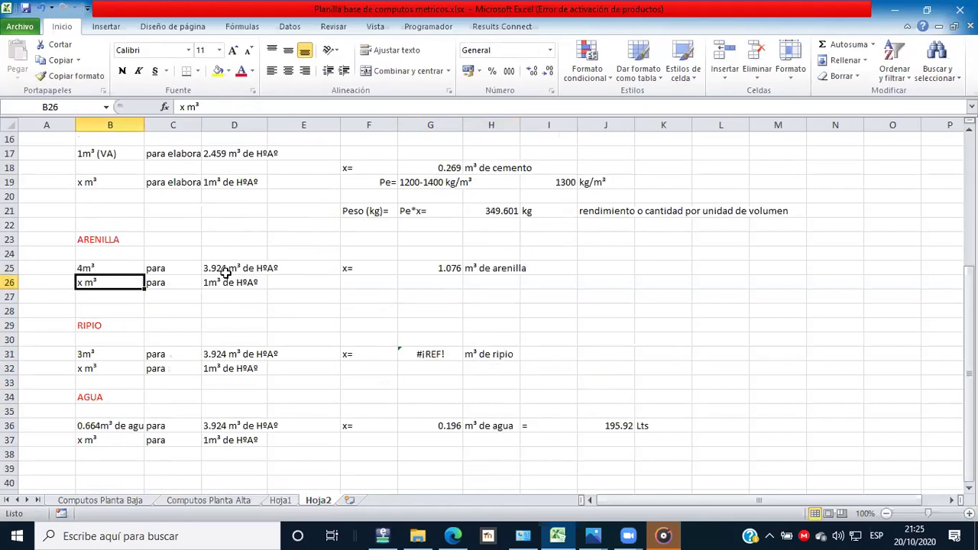
scroll(226, 308, "up", 1)
double_click(211, 312)
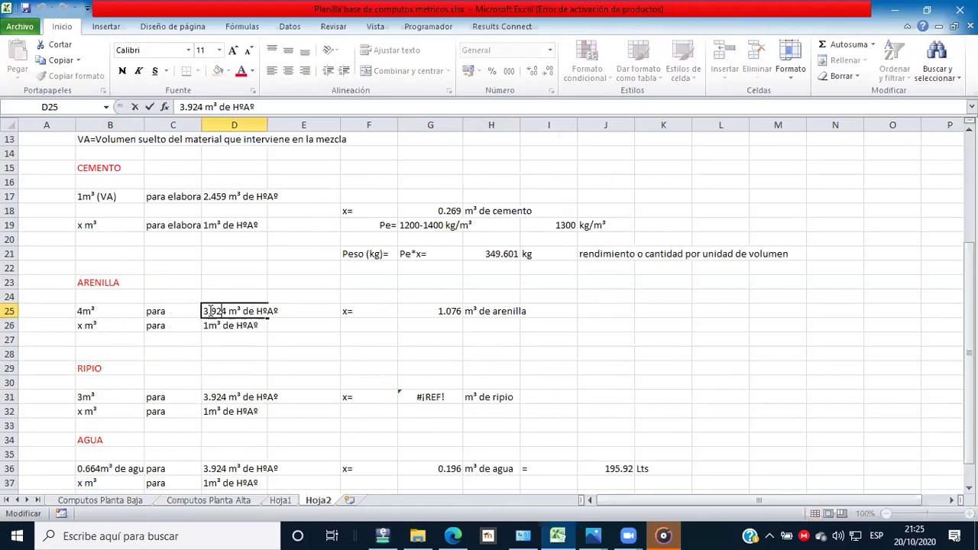
double_click(211, 311)
scroll(271, 279, "up", 3)
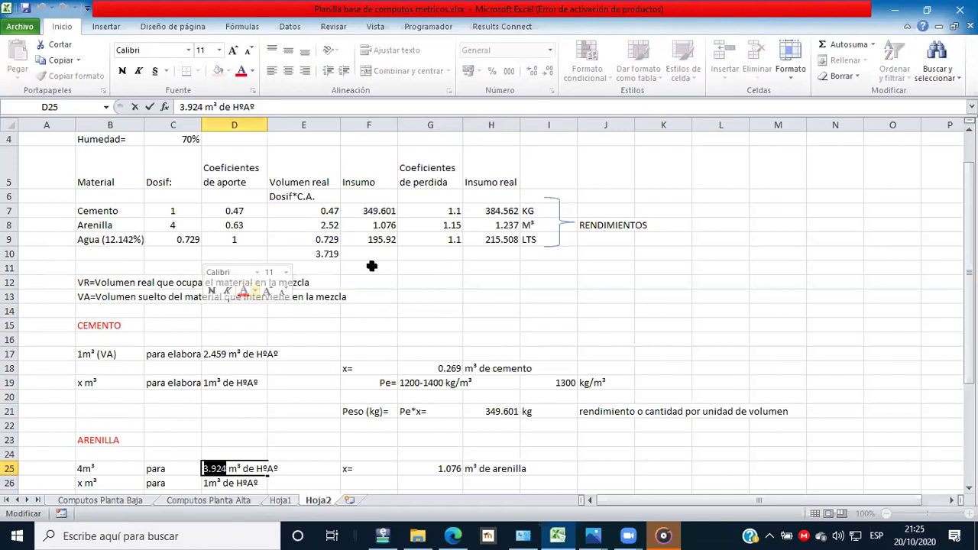
scroll(372, 266, "down", 1)
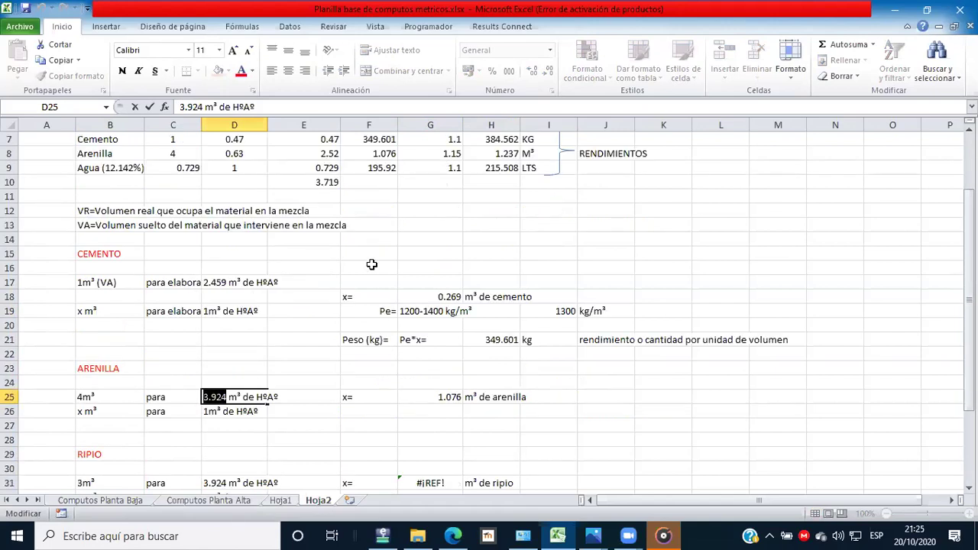
type("3.719")
key("Return")
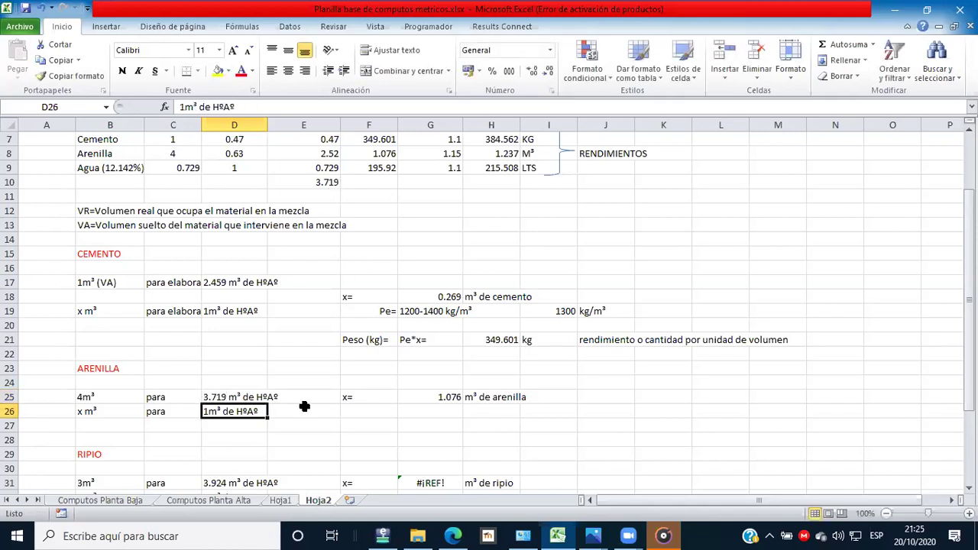
Step: Check the cells referenced by the sand volume formula in G25 against the dosage table
left_click(441, 398)
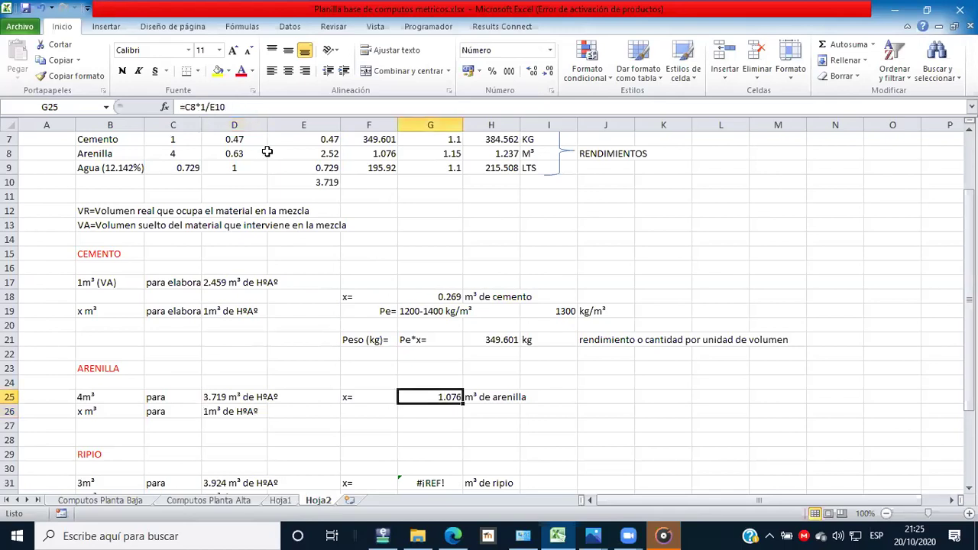
key("F2")
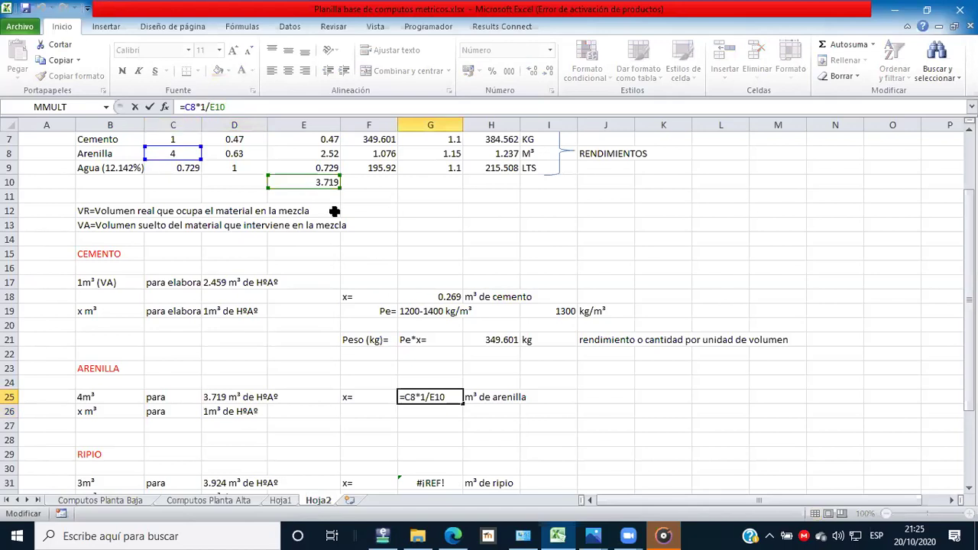
key("Return")
key("Up")
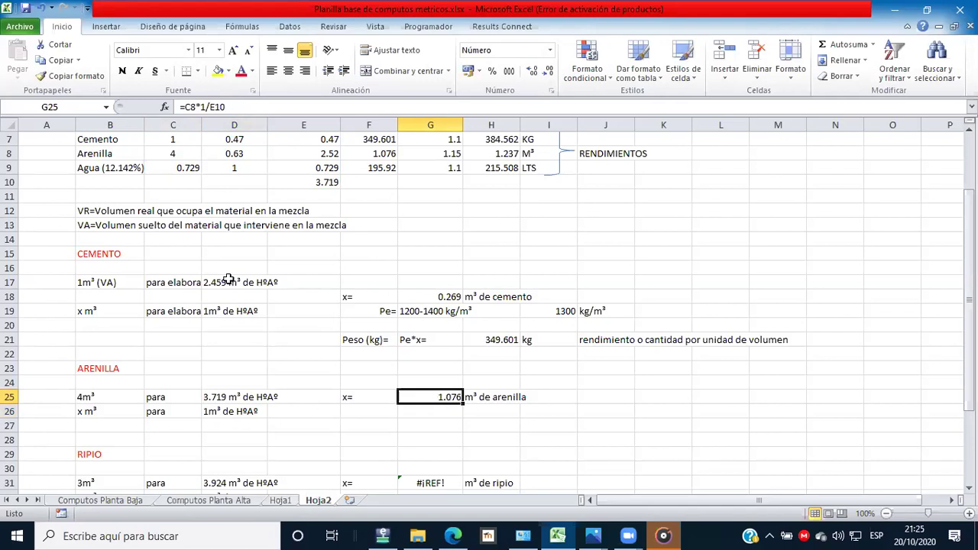
scroll(317, 312, "up", 2)
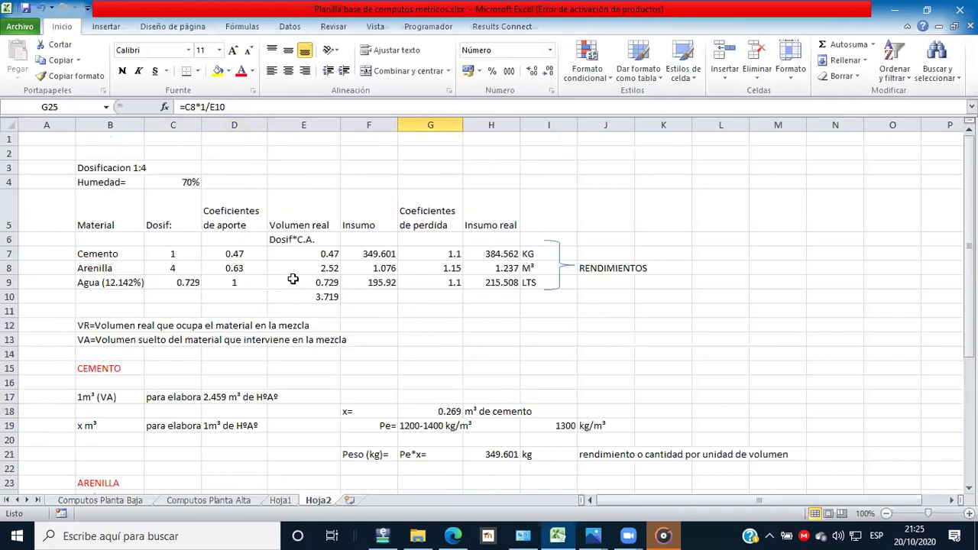
scroll(294, 280, "down", 1)
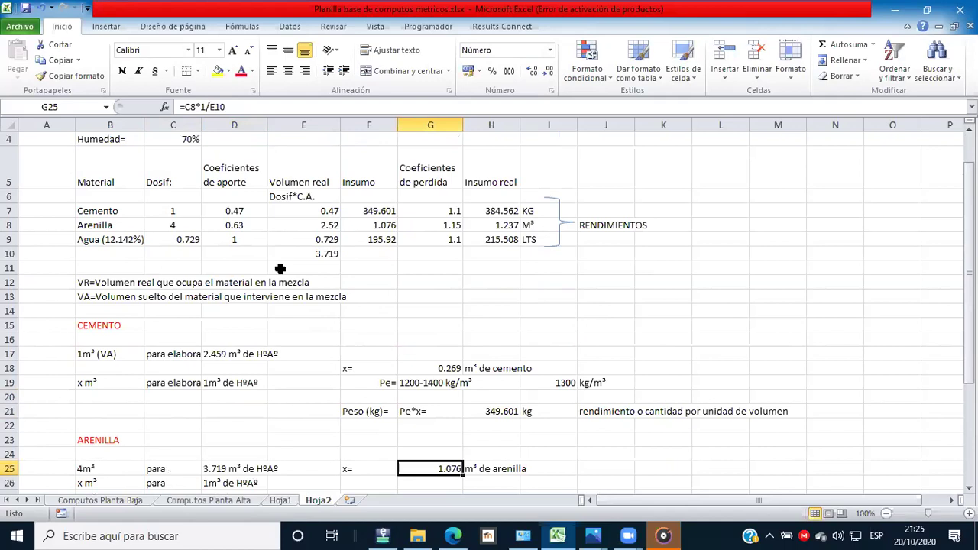
scroll(329, 316, "down", 2)
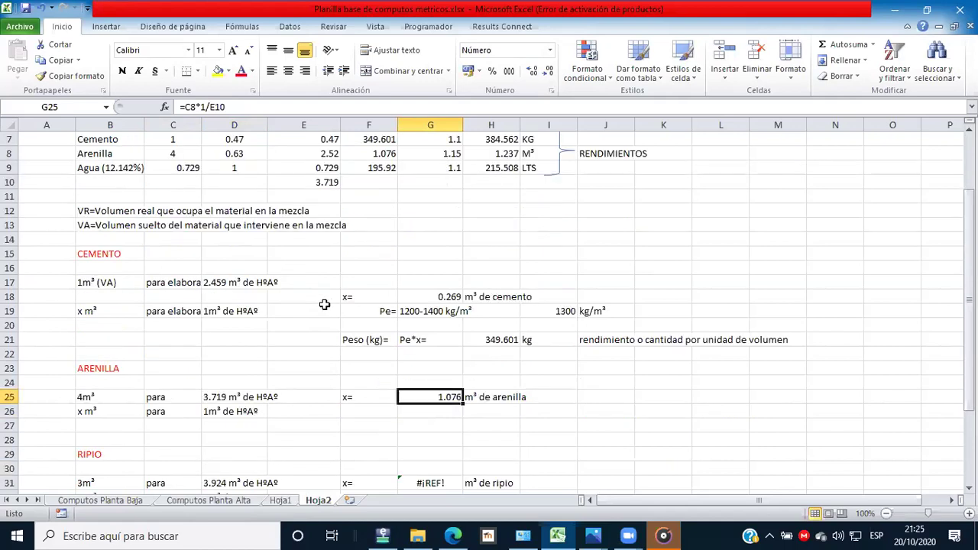
Step: Delete the RIPIO section in rows 29 to 32 and the extra blank row above AGUA
scroll(231, 322, "down", 2)
left_click(105, 370)
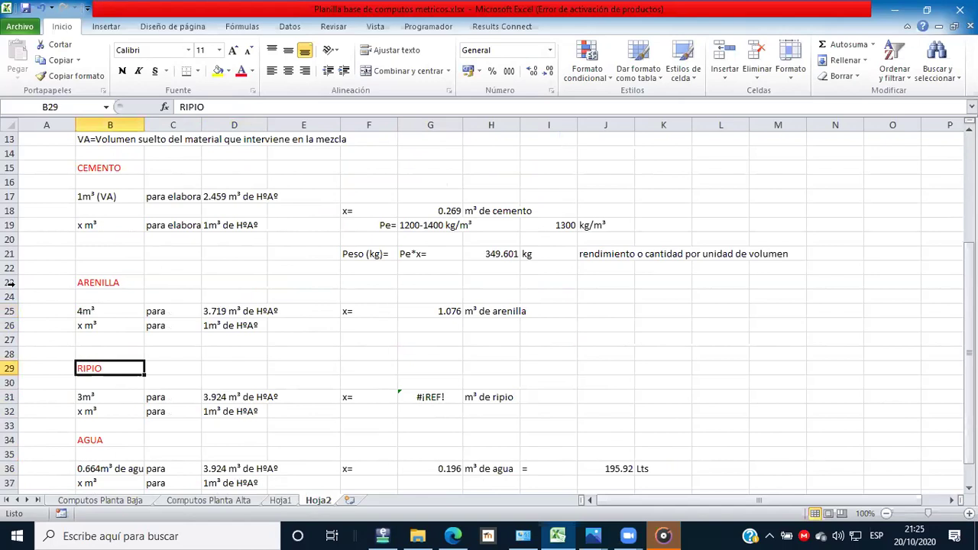
scroll(11, 322, "down", 2)
left_click_drag(10, 282, 10, 323)
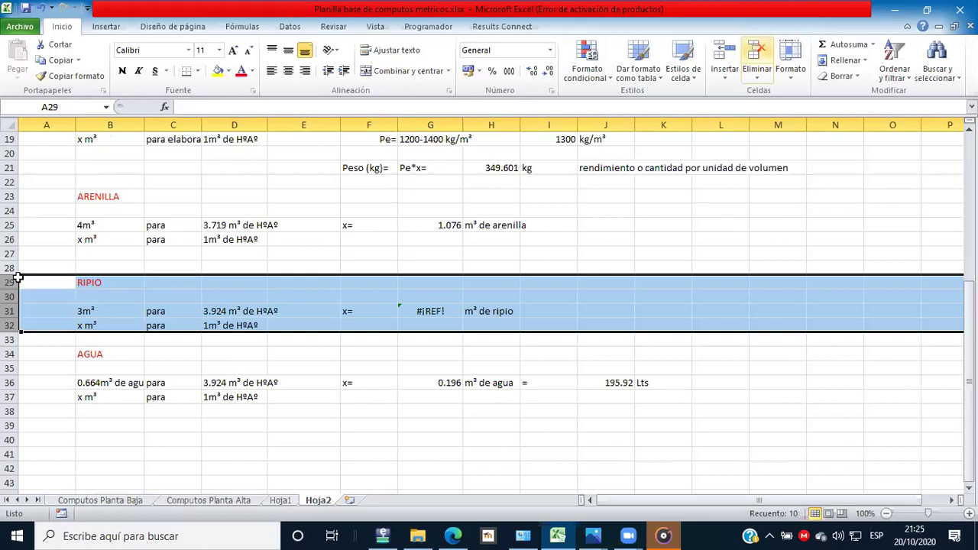
key("ctrl+minus")
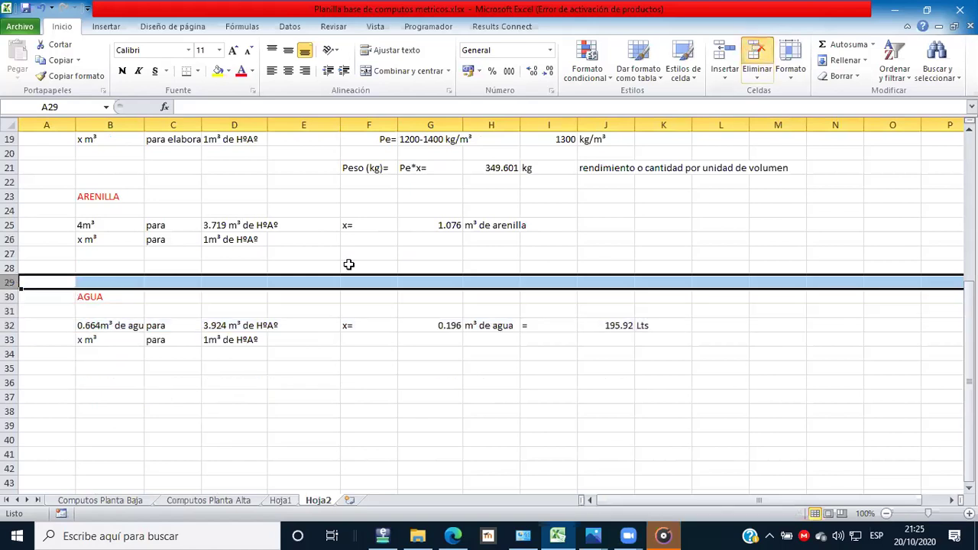
key("ctrl+minus")
Step: Widen column B slightly so the water volume text in B31 fits
left_click(247, 311)
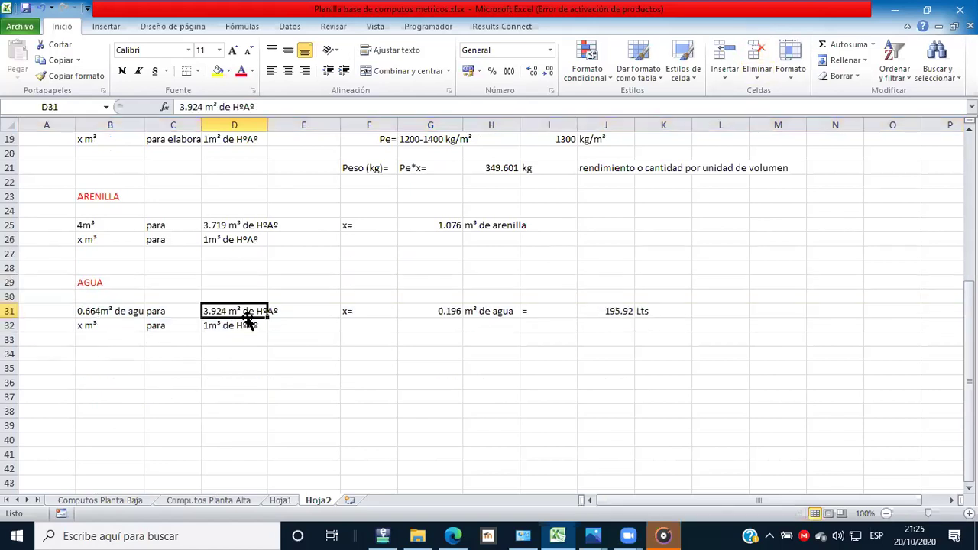
key("Down")
scroll(237, 283, "up", 3)
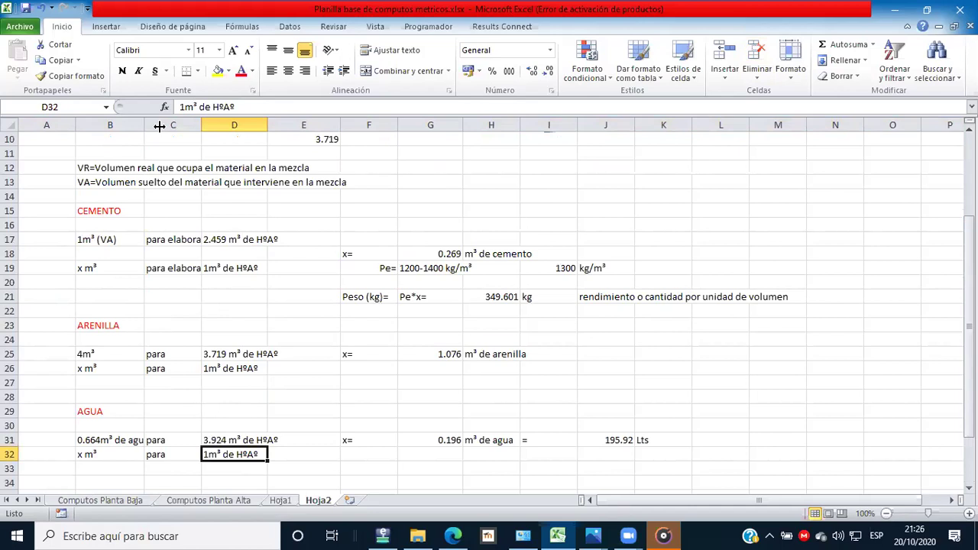
left_click_drag(159, 127, 160, 127)
Step: Change the water volume in B31 of the AGUA section to 0.729m³ de agua
left_click(115, 440)
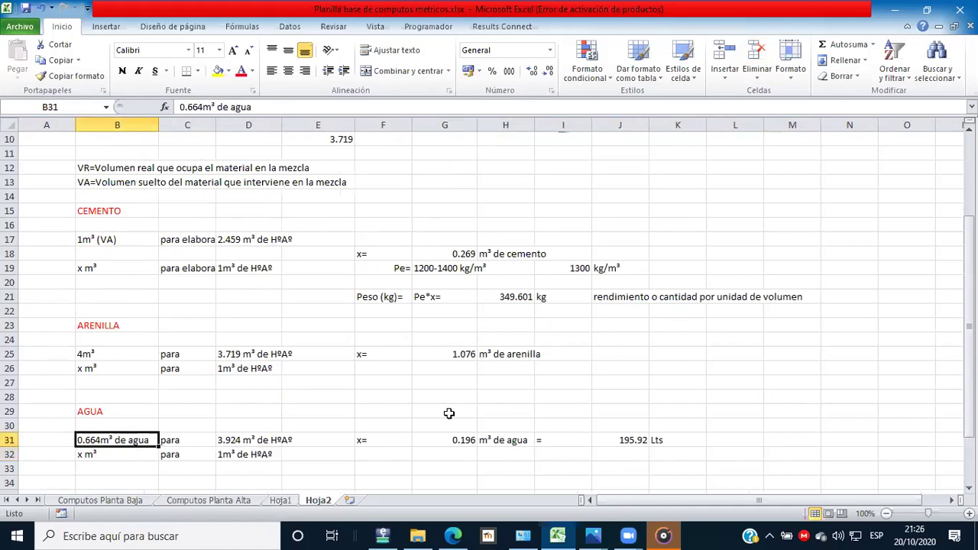
scroll(159, 415, "up", 2)
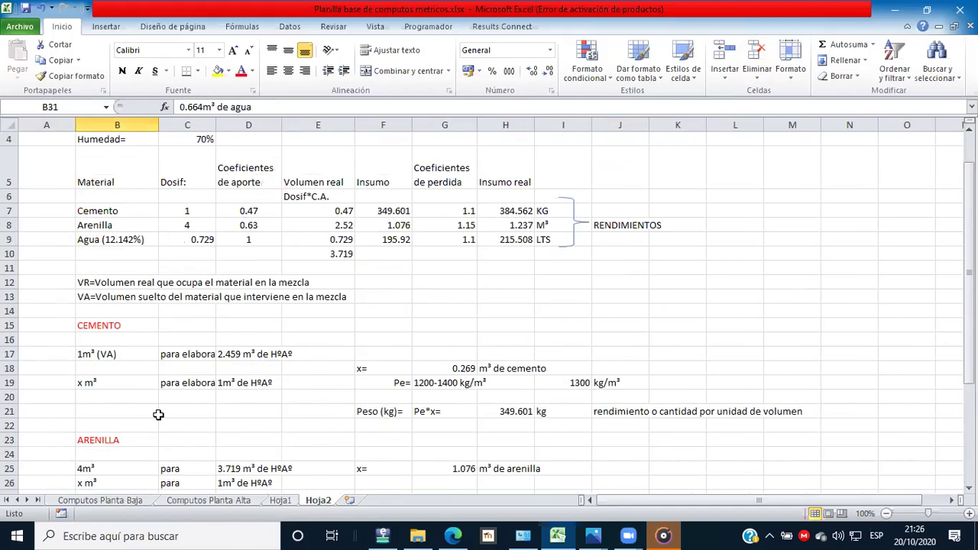
scroll(107, 449, "down", 2)
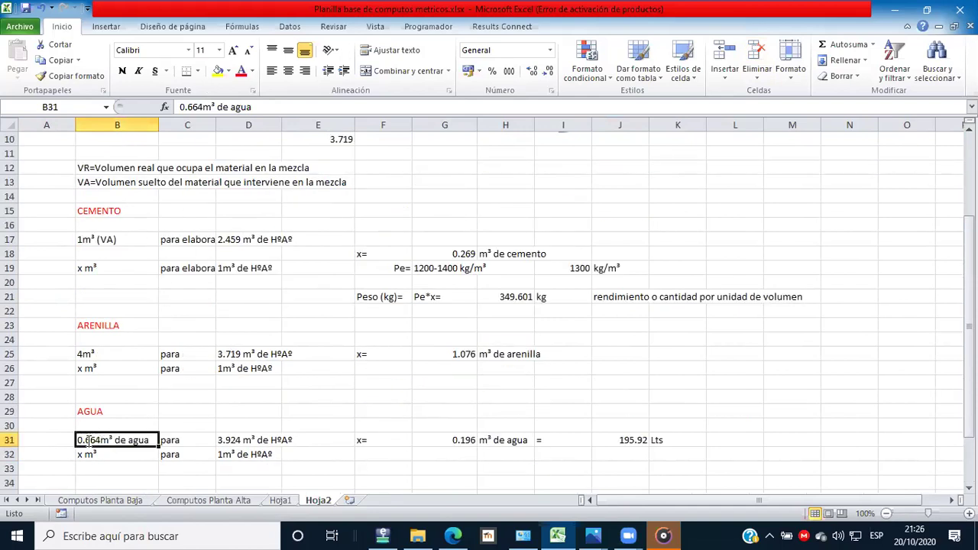
double_click(87, 440)
type("72")
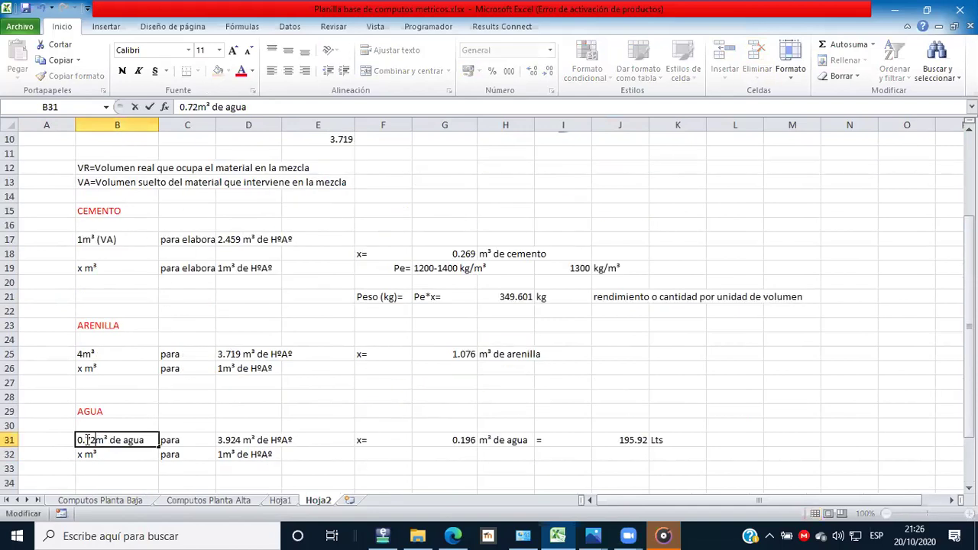
type("9")
key("Return")
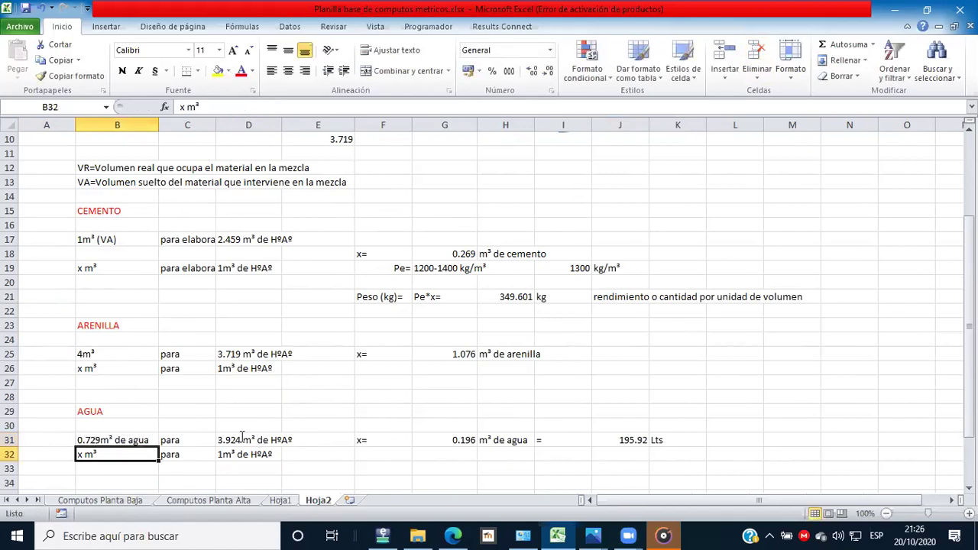
Step: Change the mix volume in D31 of the AGUA section to 3.179 m³ de HºAº
double_click(216, 440)
double_click(217, 440)
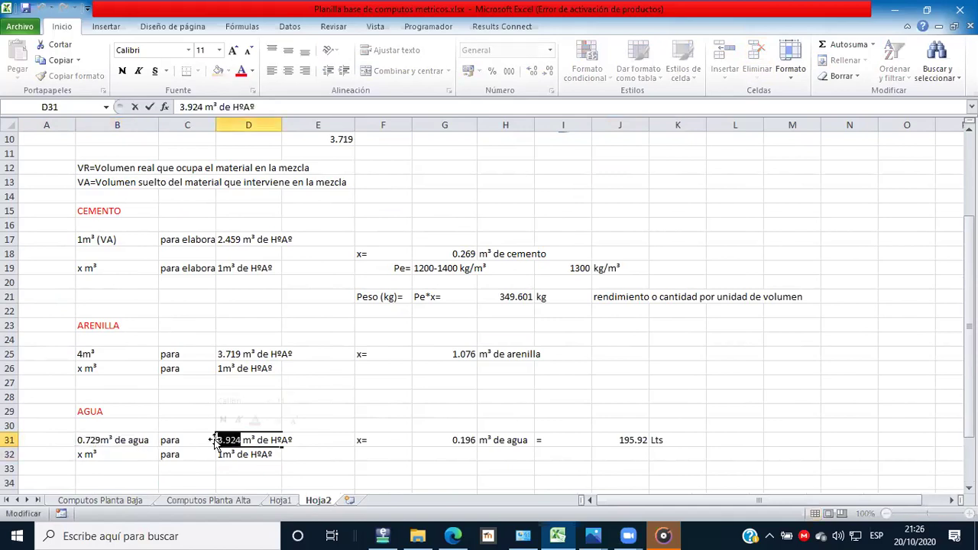
type("3.17")
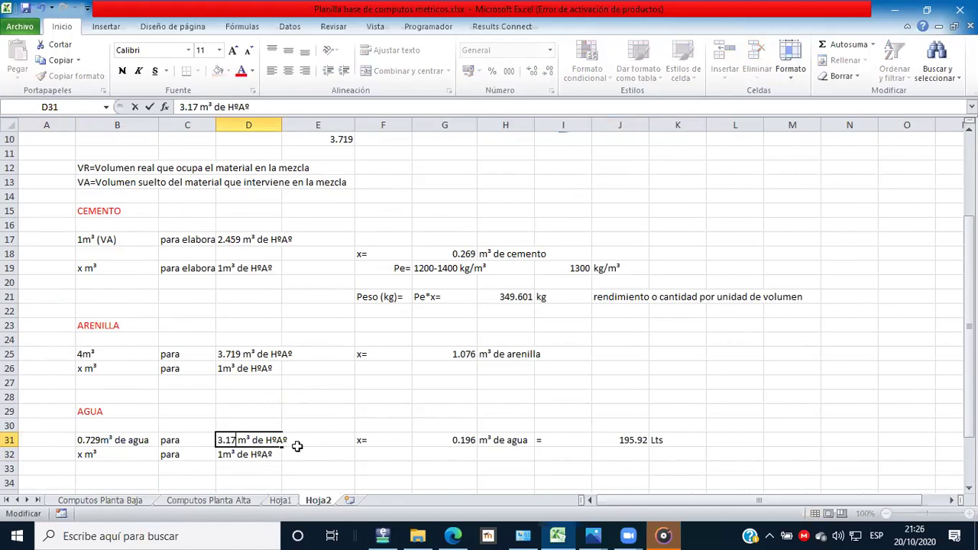
type("9")
key("Return")
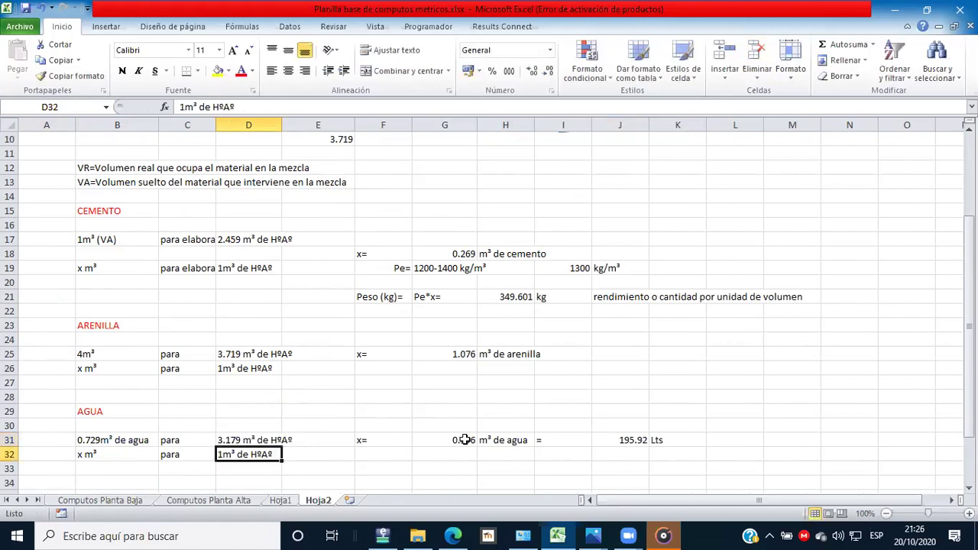
Step: Check the cells referenced by the water volume formula in G31
key("Up")
key("Right")
key("Right")
key("Right")
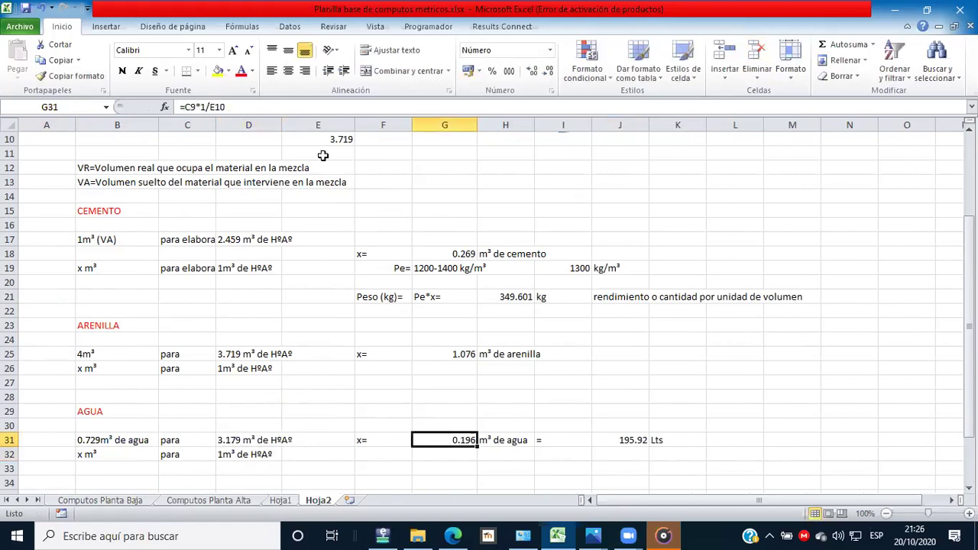
key("F2")
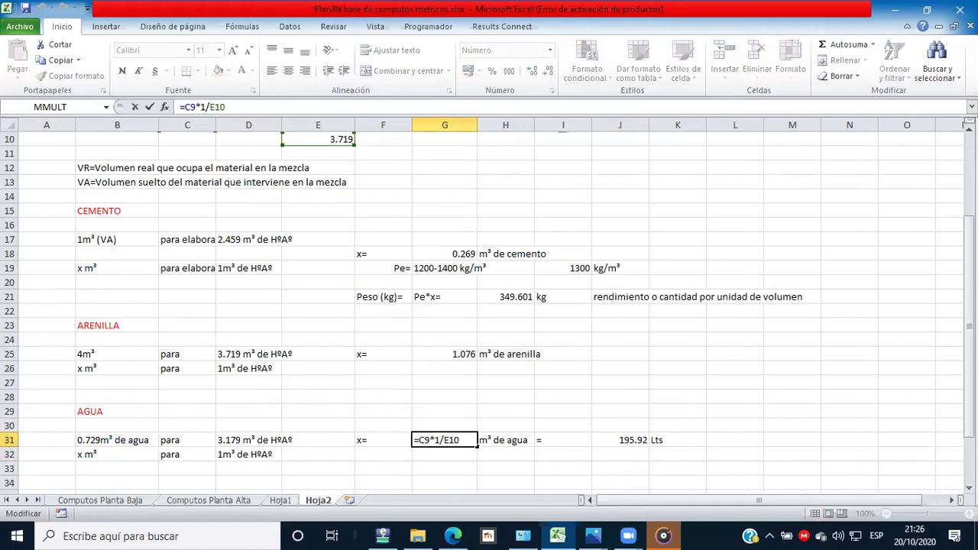
scroll(207, 153, "up", 1)
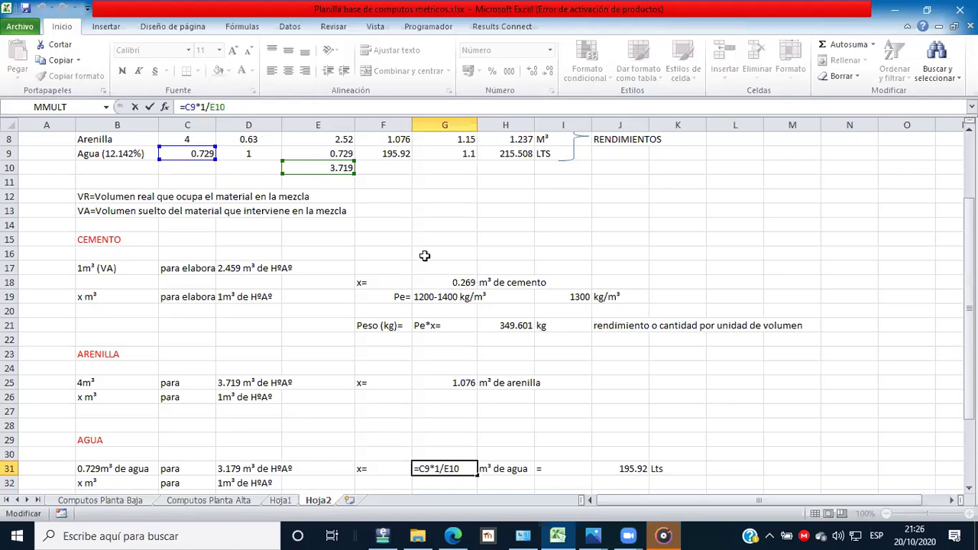
key("Return")
Step: Review the water litres formula in J31, the sand volume in G25 and the cement weight in H21
scroll(639, 385, "down", 2)
left_click(639, 384)
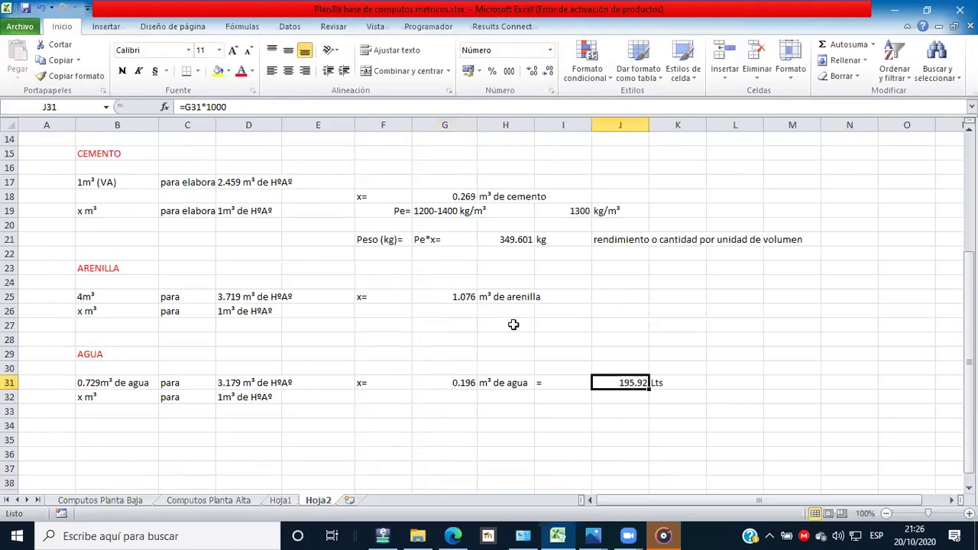
scroll(511, 323, "up", 2)
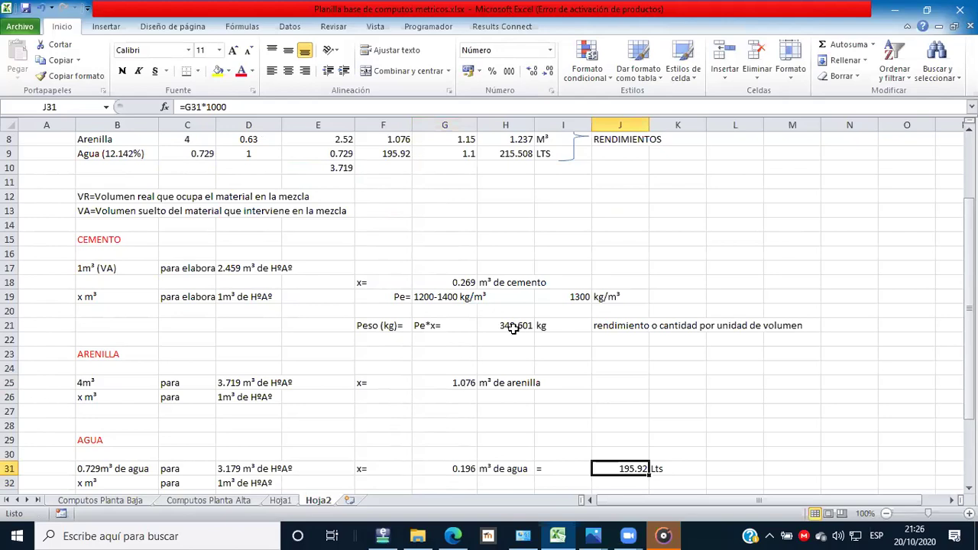
left_click(458, 385)
left_click(512, 326)
Step: Add the section heading SIKA in B34 below the AGUA section
scroll(504, 342, "down", 3)
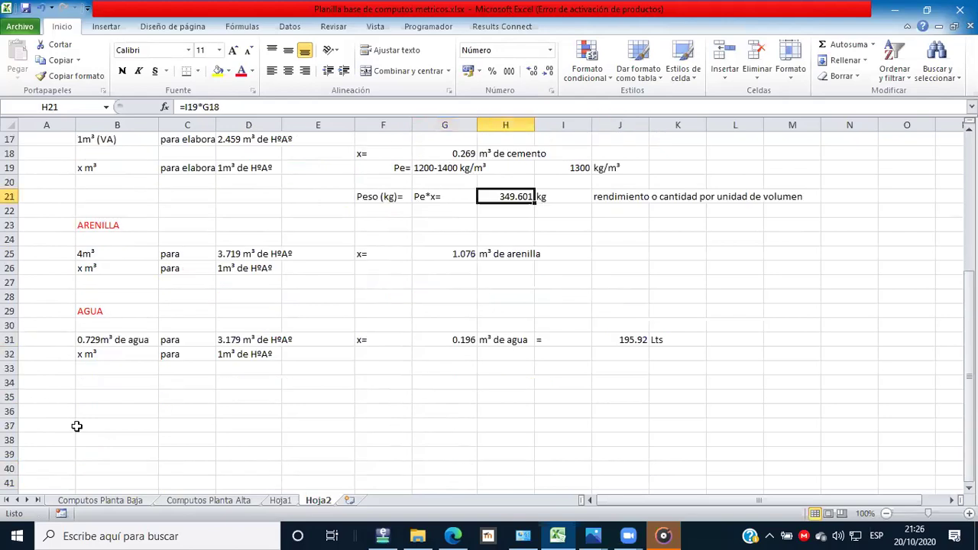
left_click(117, 382)
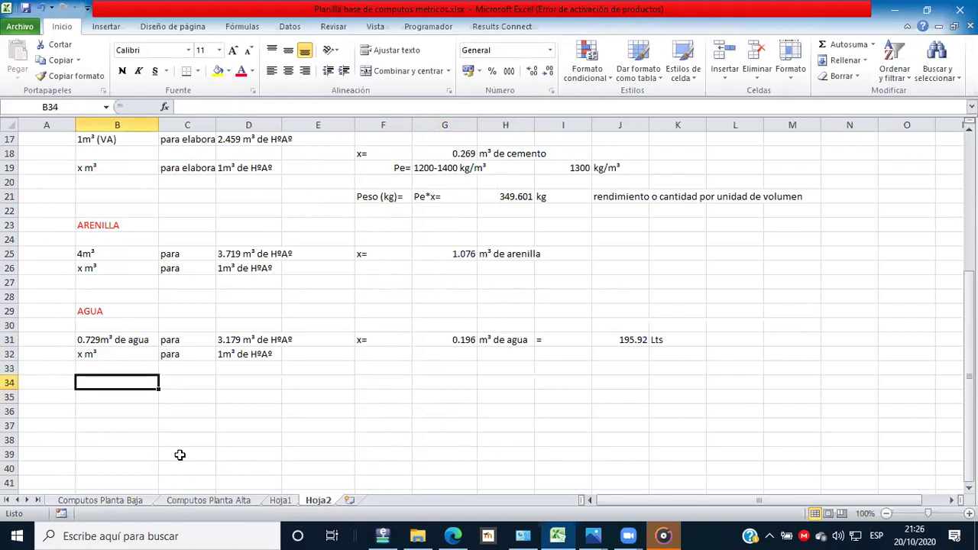
type("SIKA")
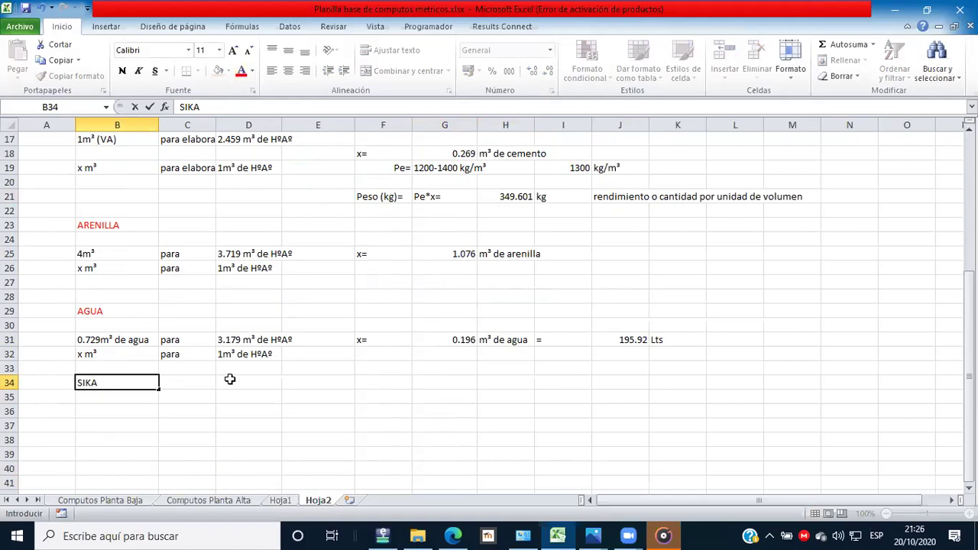
key("shift+Home")
key("Tab")
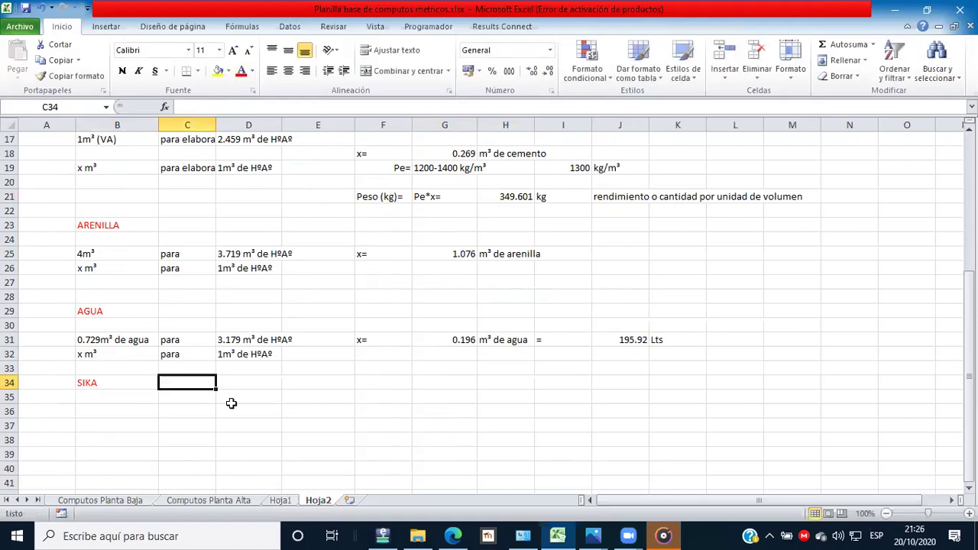
Step: Try to enter a formula in C34 beside the SIKA heading
type("=")
key("Right")
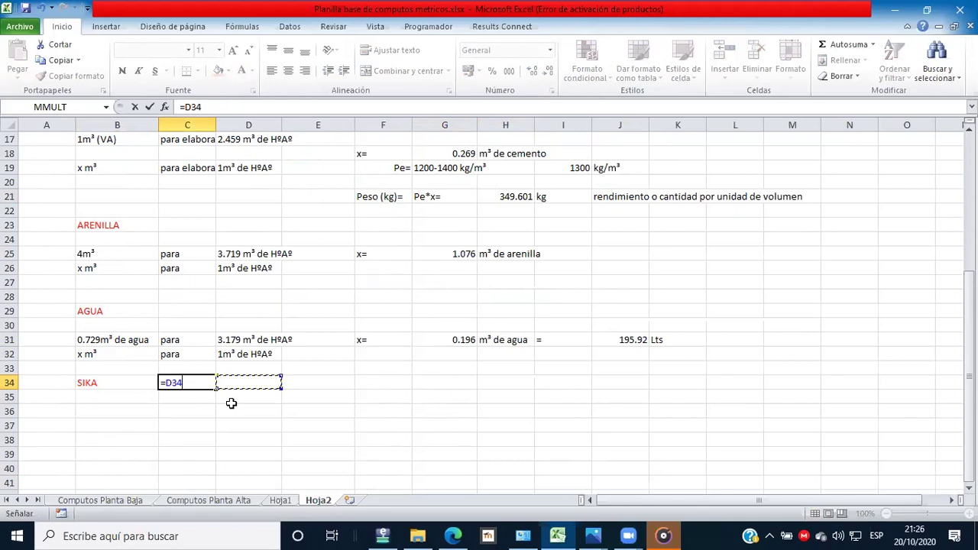
key("Return")
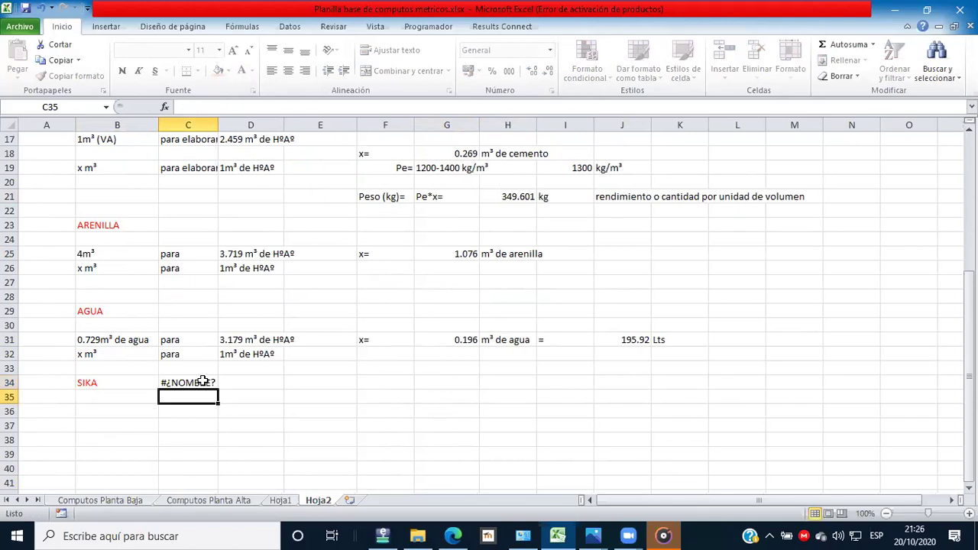
Step: Replace the formula in C34 beside the SIKA heading with a plain = sign
left_click(203, 380)
left_click(187, 108)
key("BackSpace")
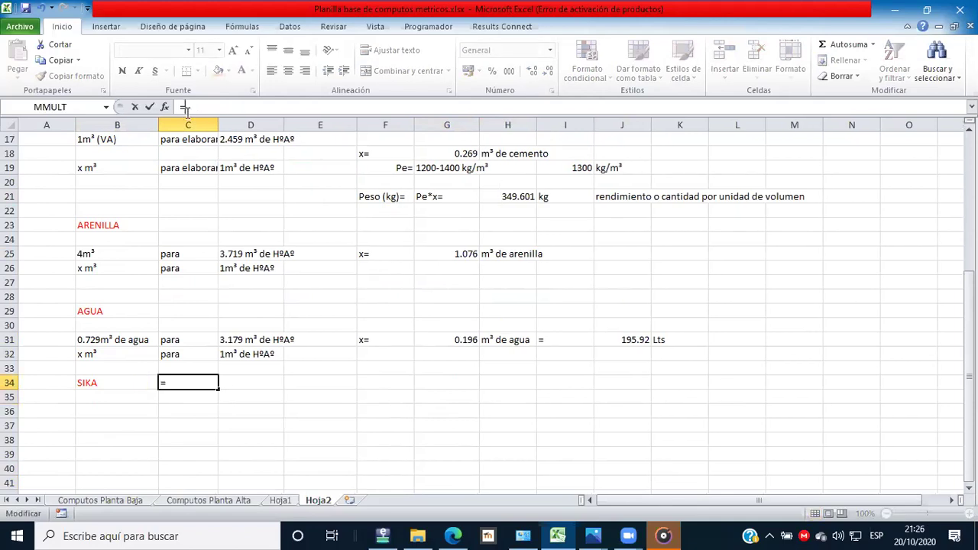
left_click(246, 393)
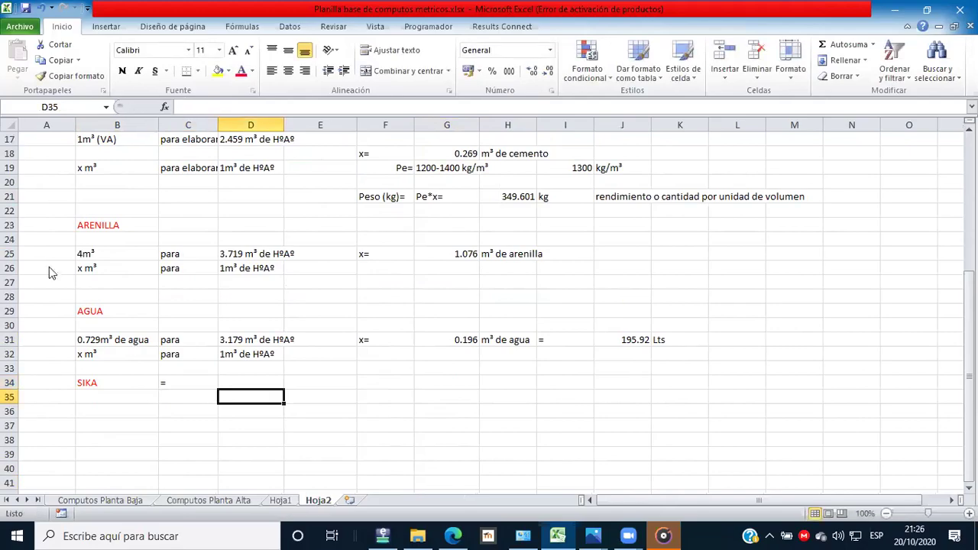
Step: Check the Sika-1 quantity on the Insucons page in the browser, and enter 0.09 in D34 of the Excel sheet with the unit LTS in E34
key("alt+Tab")
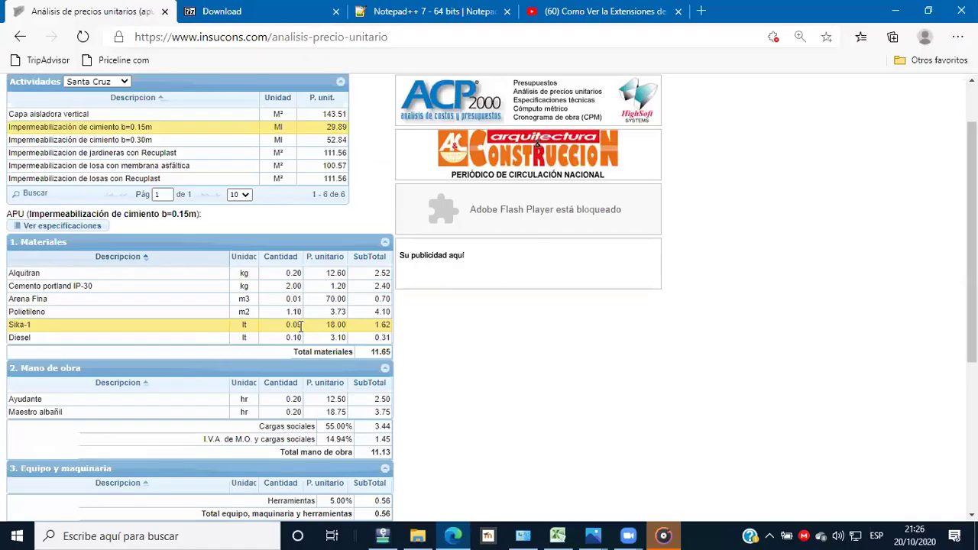
key("alt+Tab")
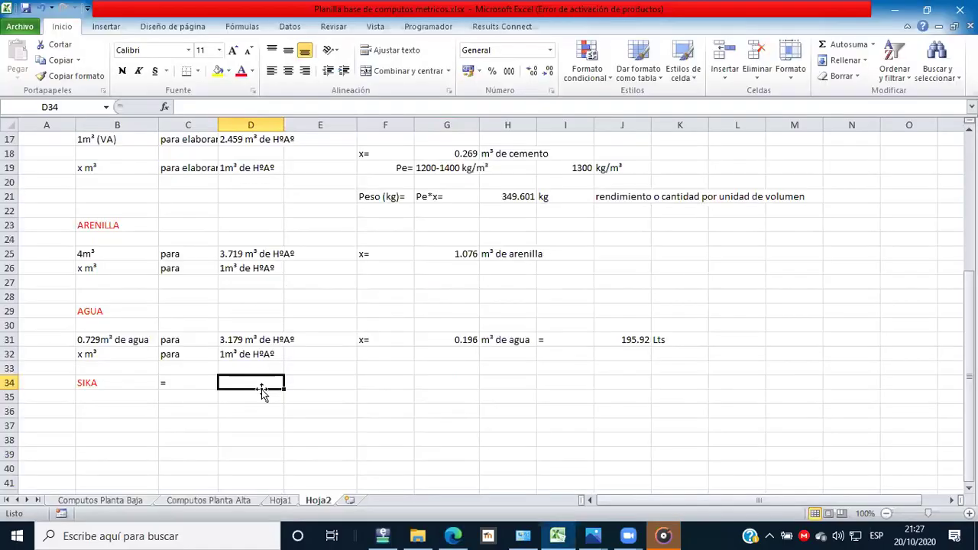
type("0.09")
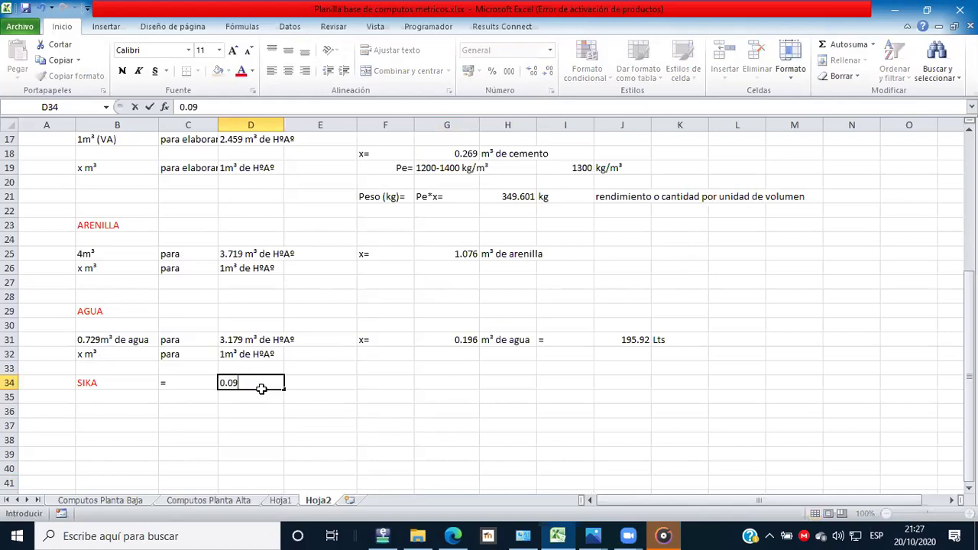
key("Tab")
type("LTS")
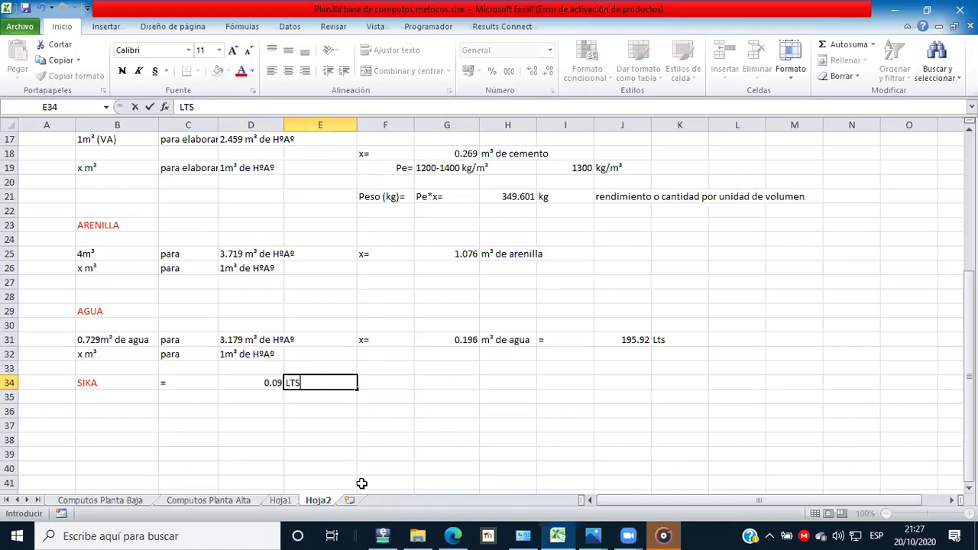
left_click(260, 381)
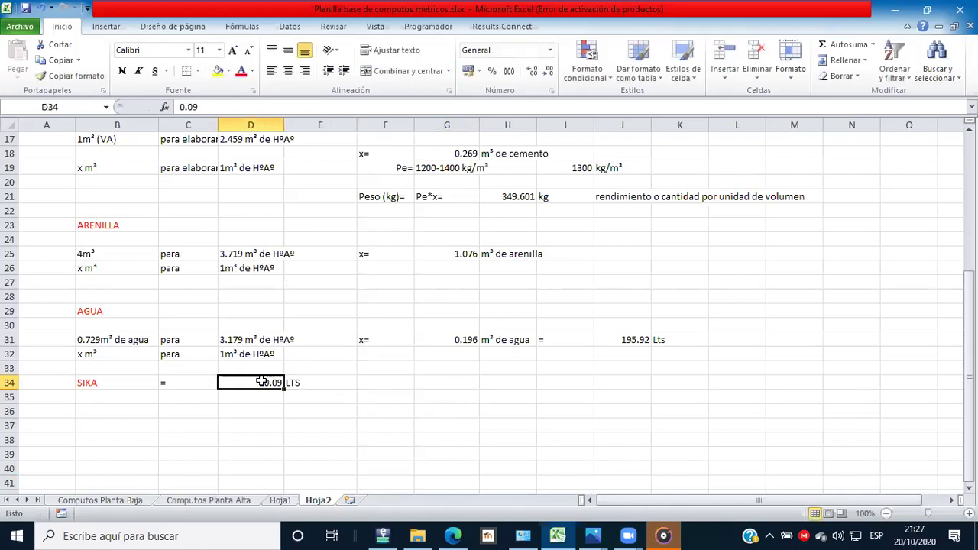
Step: Highlight the cement weight, arenilla, water in m³ and SIKA result cells (H21, G25, G31, D34) with yellow fill
left_click(461, 339)
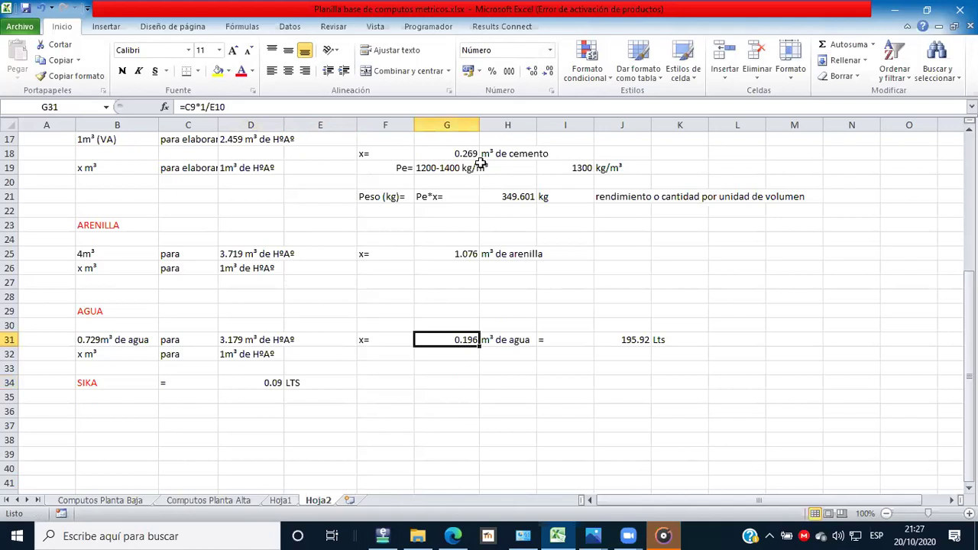
left_click(457, 257)
left_click(249, 379)
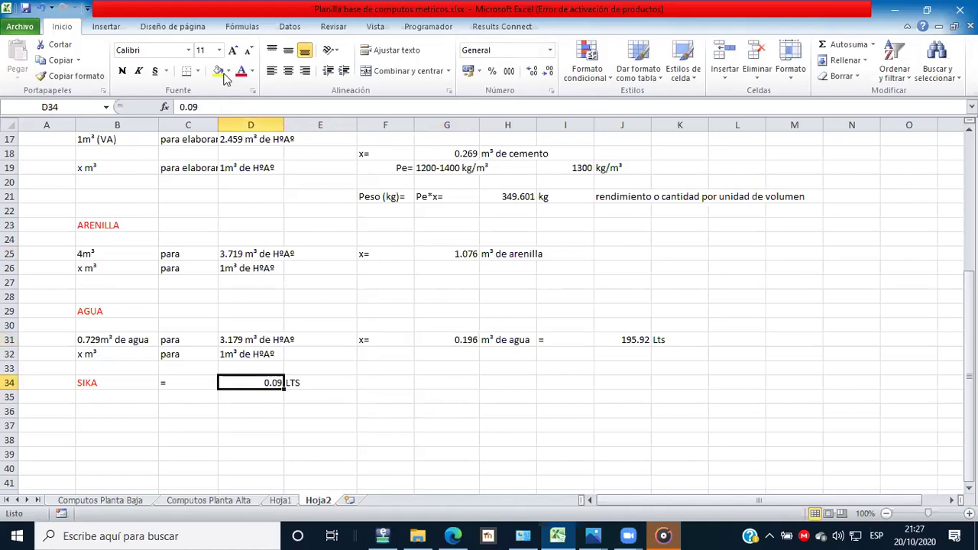
left_click(459, 341, "ctrl")
left_click(218, 70)
left_click(457, 255)
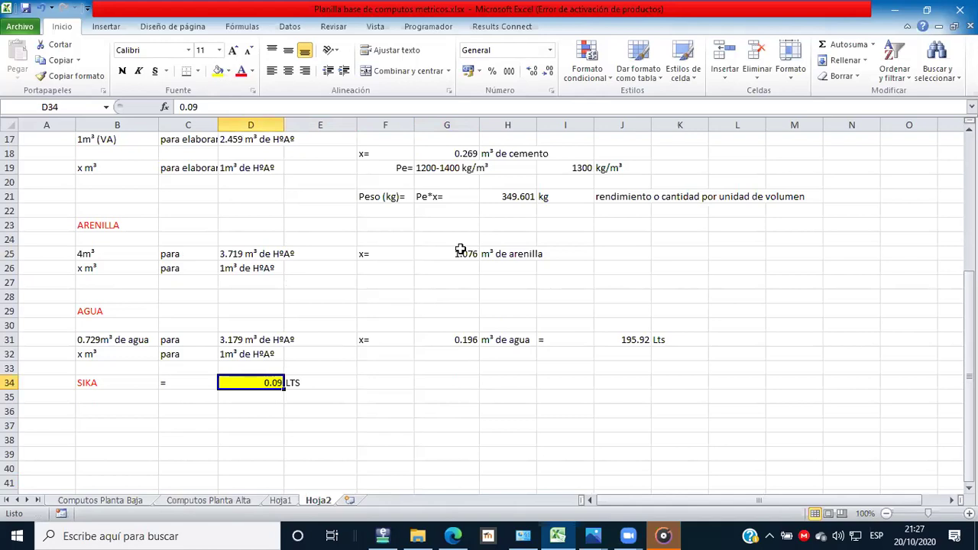
left_click(221, 71)
key("Up")
key("Up")
key("Up")
key("Up")
key("Right")
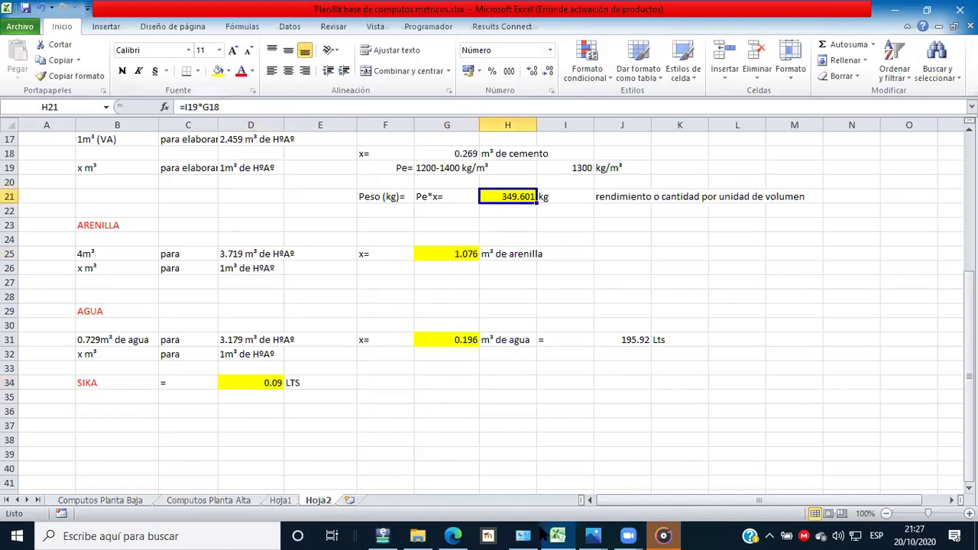
Step: Compare the Sika-1 line in the online price analysis with the worksheet, reviewing the 1:4 dosage table and each material's calculation
left_click(557, 536)
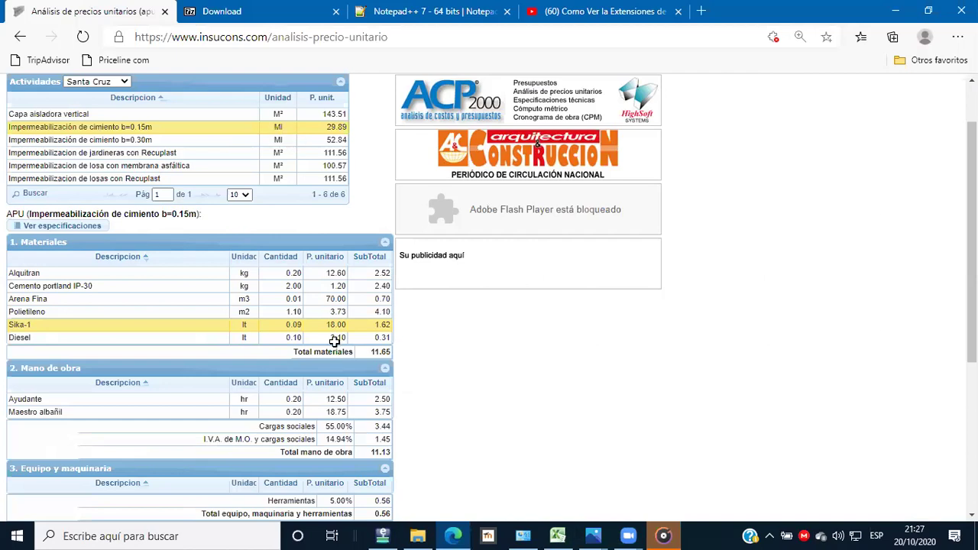
key("alt+Tab")
scroll(252, 260, "up", 5)
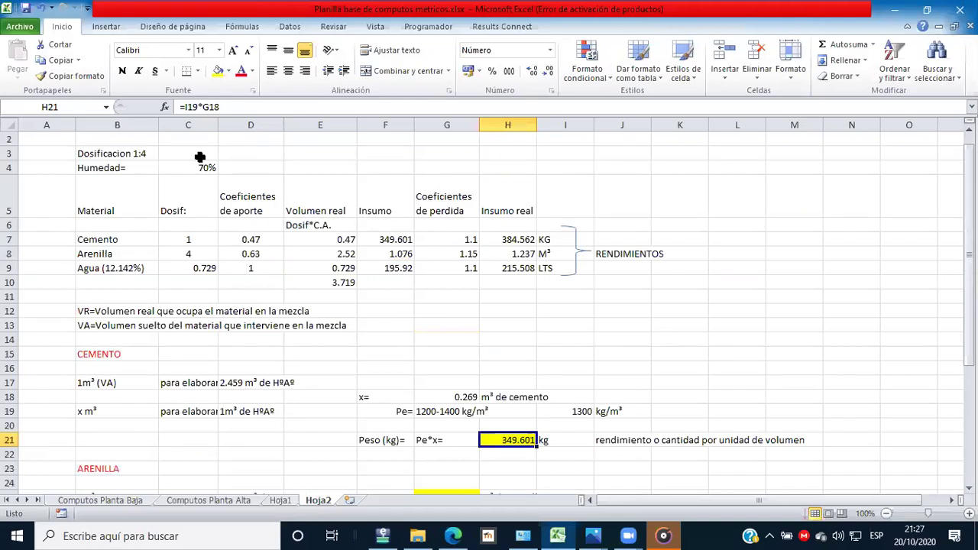
left_click(133, 153)
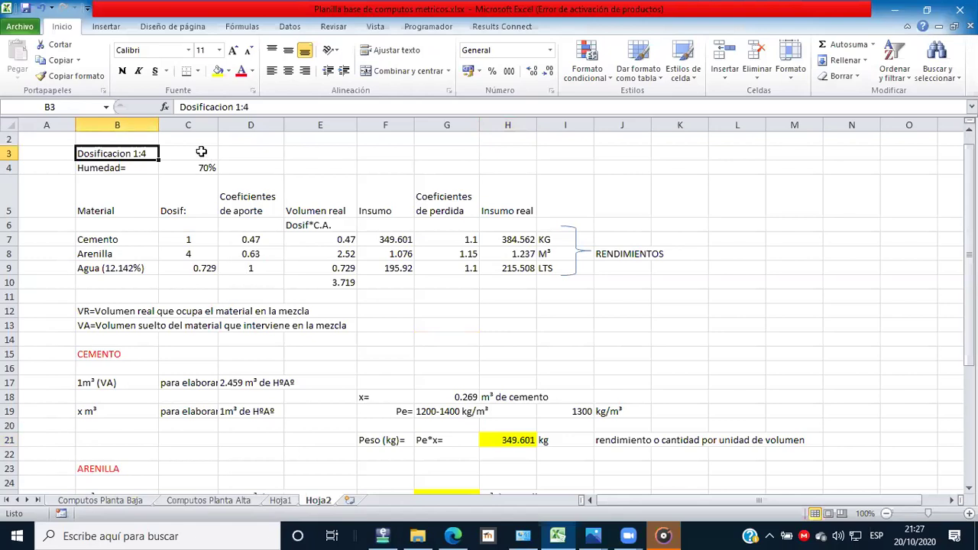
left_click(252, 150)
scroll(393, 240, "down", 3)
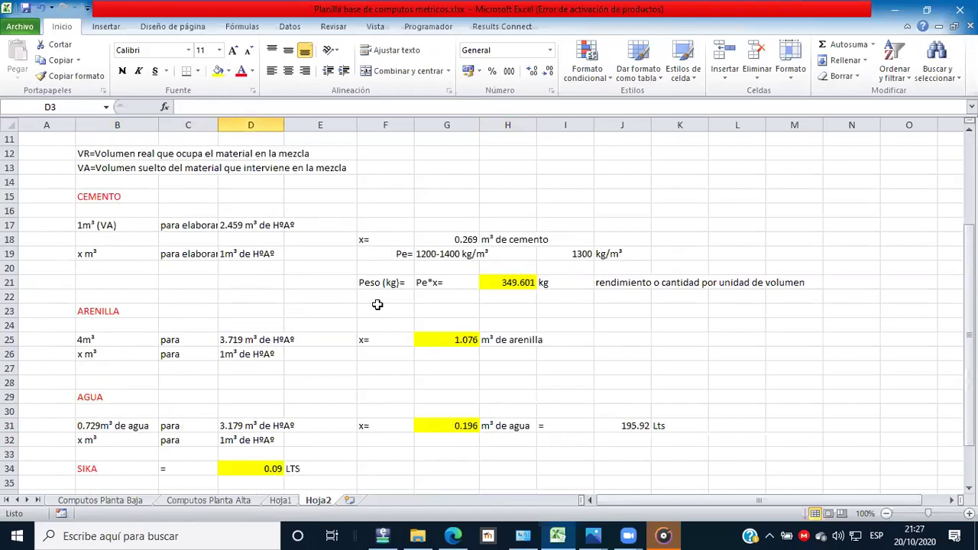
scroll(339, 329, "down", 1)
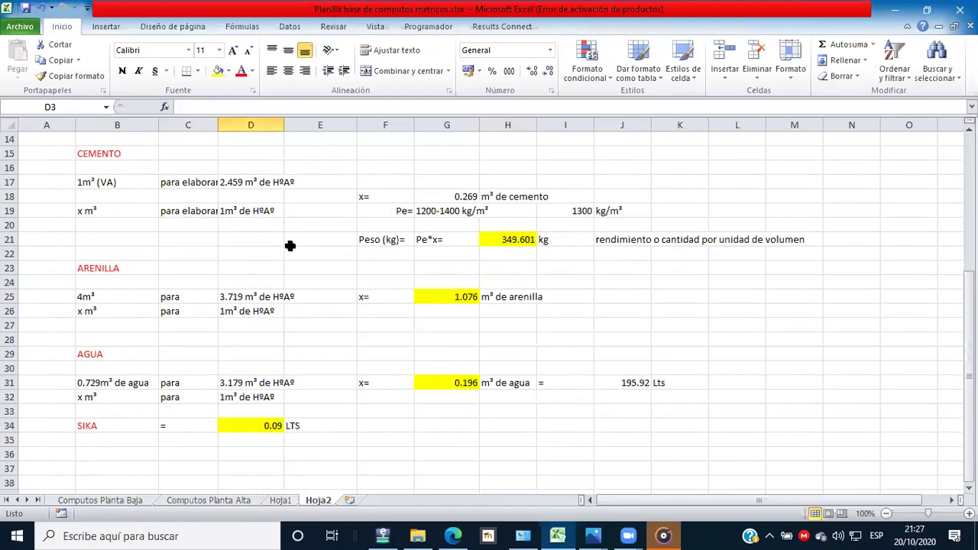
scroll(193, 310, "up", 5)
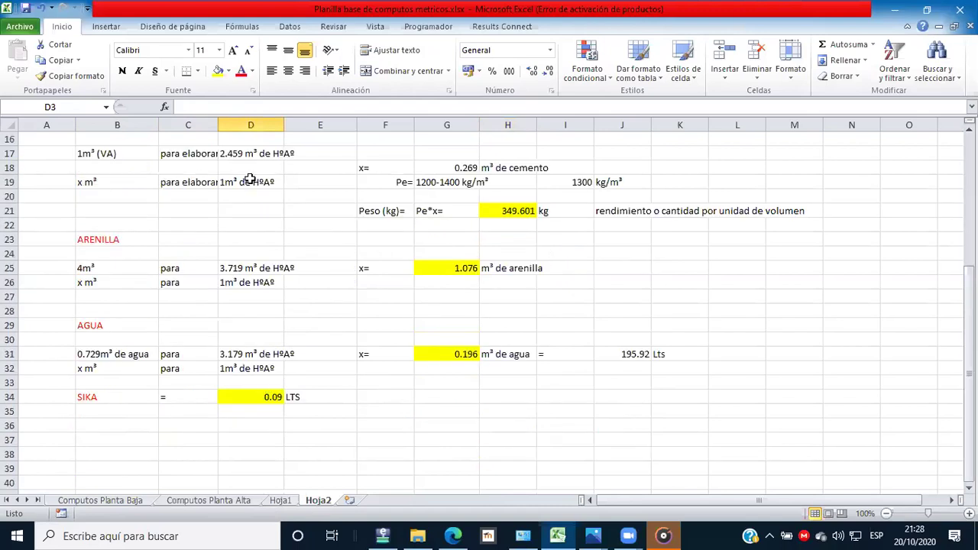
scroll(346, 198, "up", 5)
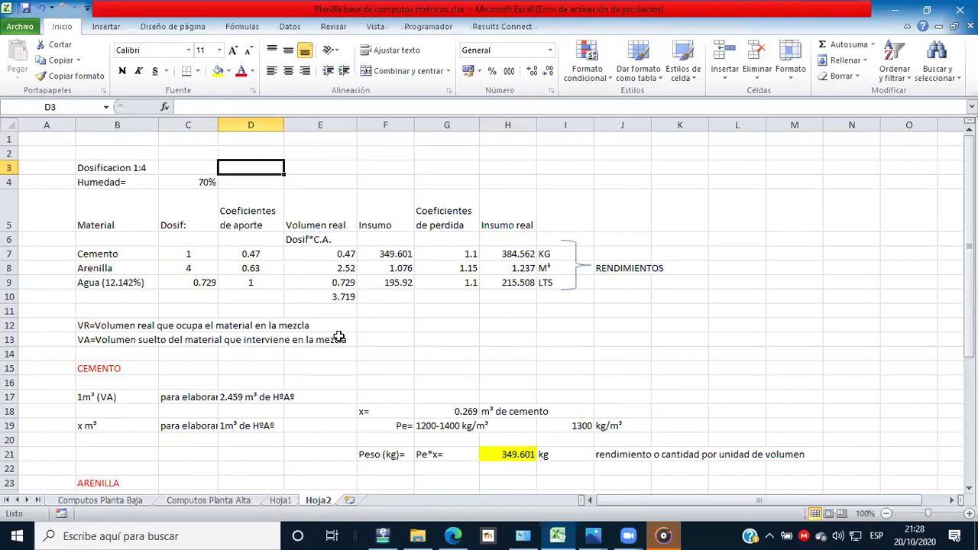
scroll(339, 338, "down", 5)
scroll(503, 294, "up", 2)
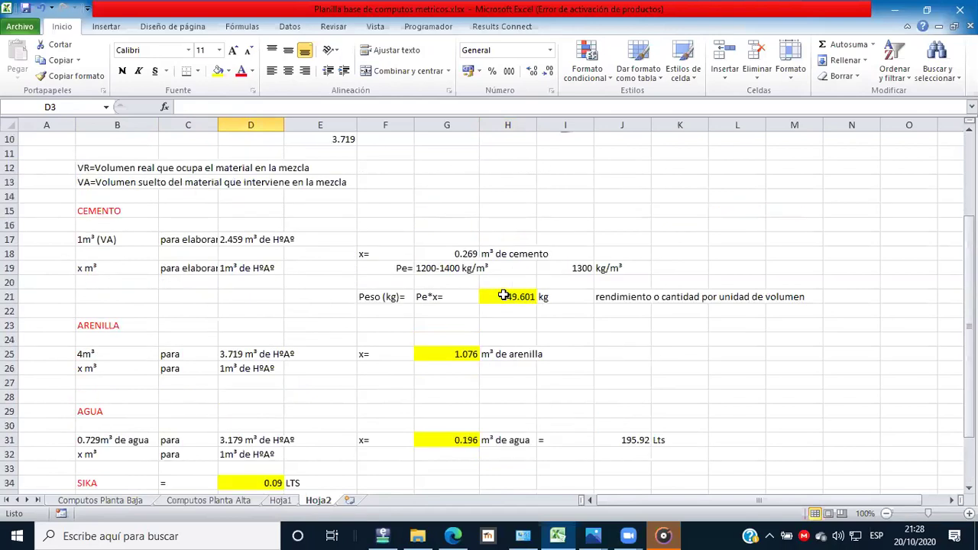
scroll(449, 268, "up", 3)
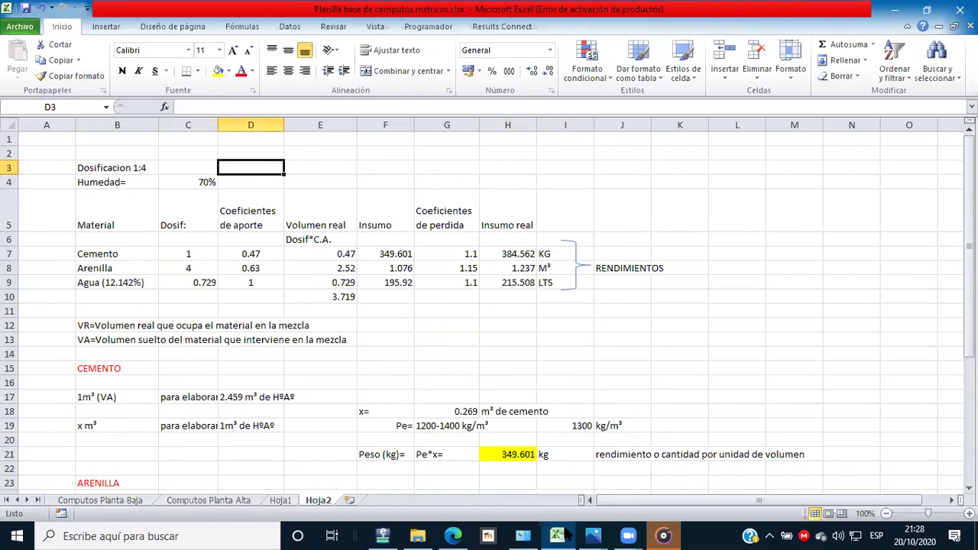
Step: Check the image listing the project activities and the foundation waterproofing analysis in the browser, and return to the Hoja2 worksheet
mouse_move(593, 536)
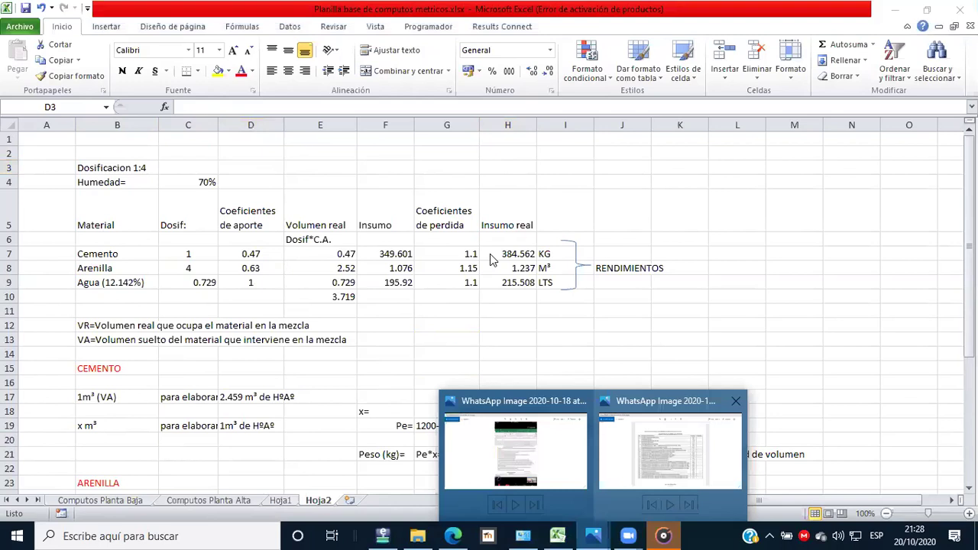
left_click(665, 468)
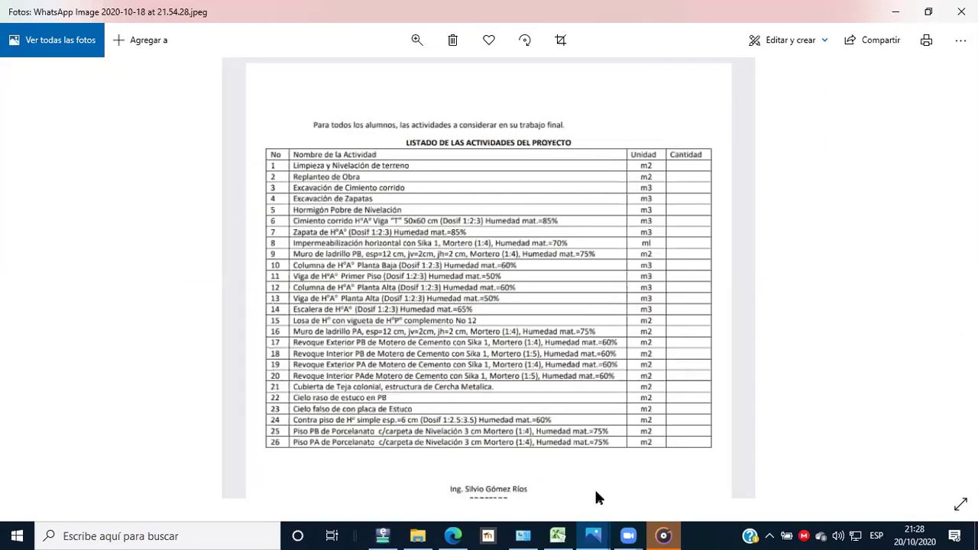
left_click(562, 537)
left_click(453, 536)
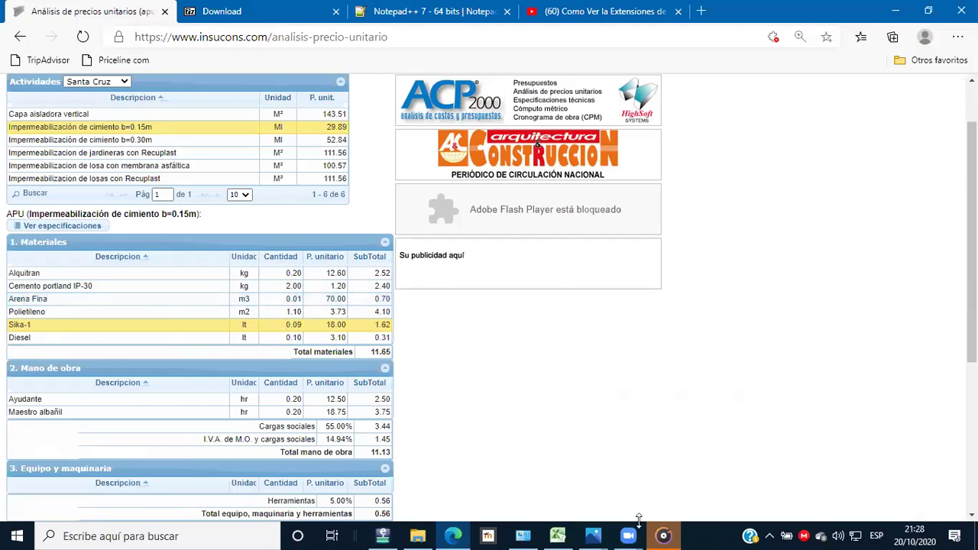
left_click(561, 535)
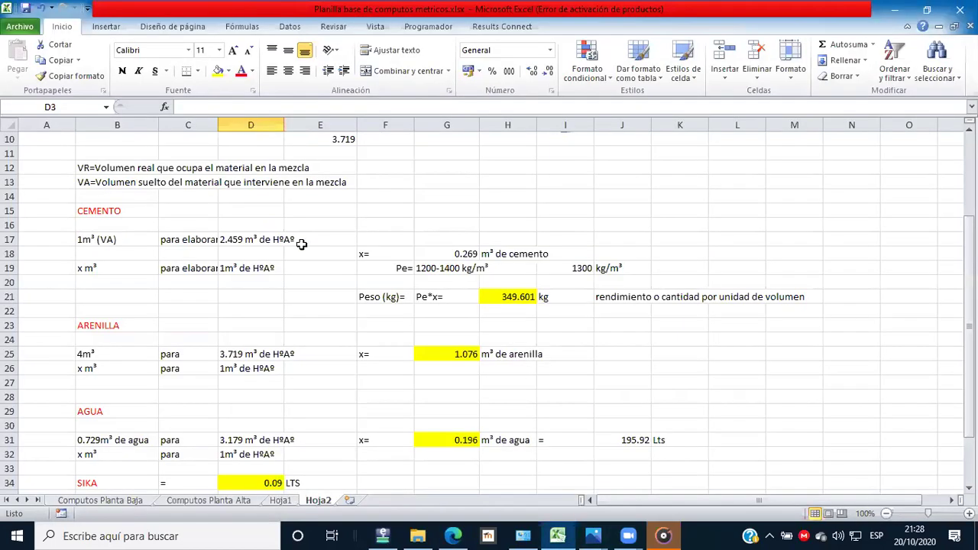
Step: Examine the dosage table and the highlighted cement, SIKA and water results, including the formula behind the cement weight
scroll(302, 244, "up", 3)
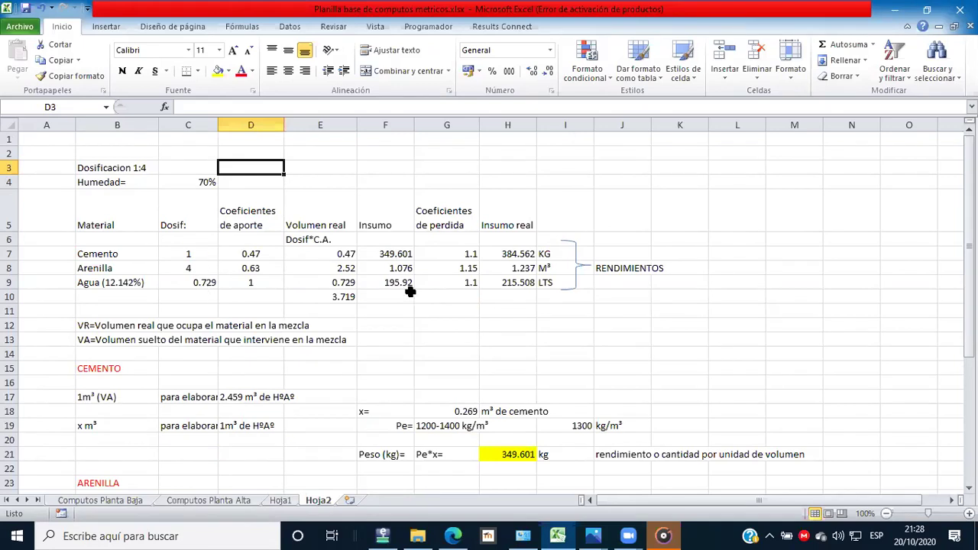
scroll(411, 291, "down", 3)
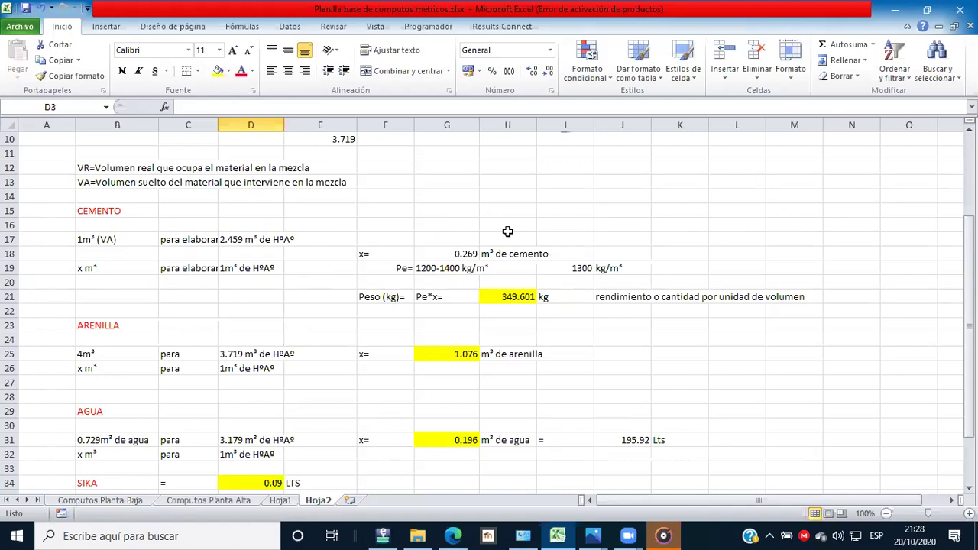
left_click(508, 297)
scroll(508, 297, "down", 2)
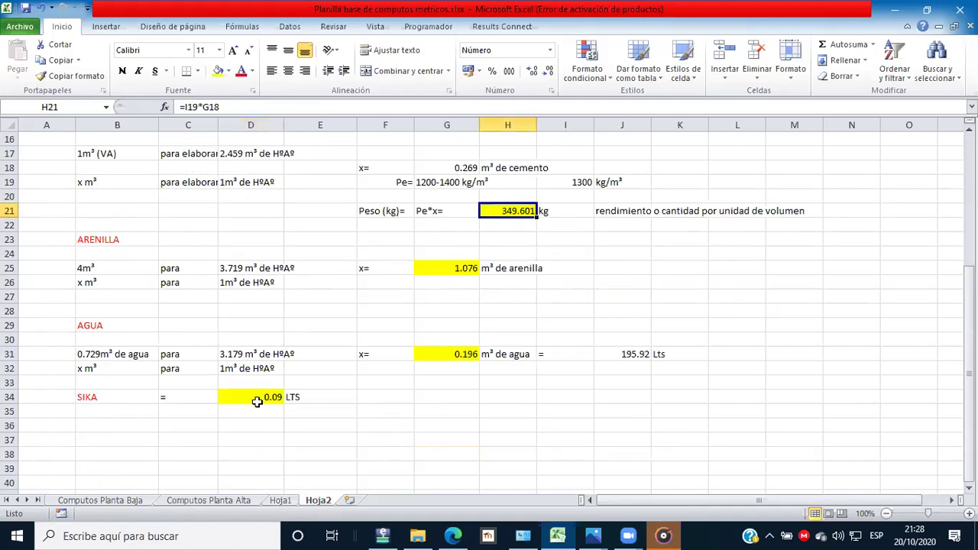
left_click(254, 397)
left_click(432, 354)
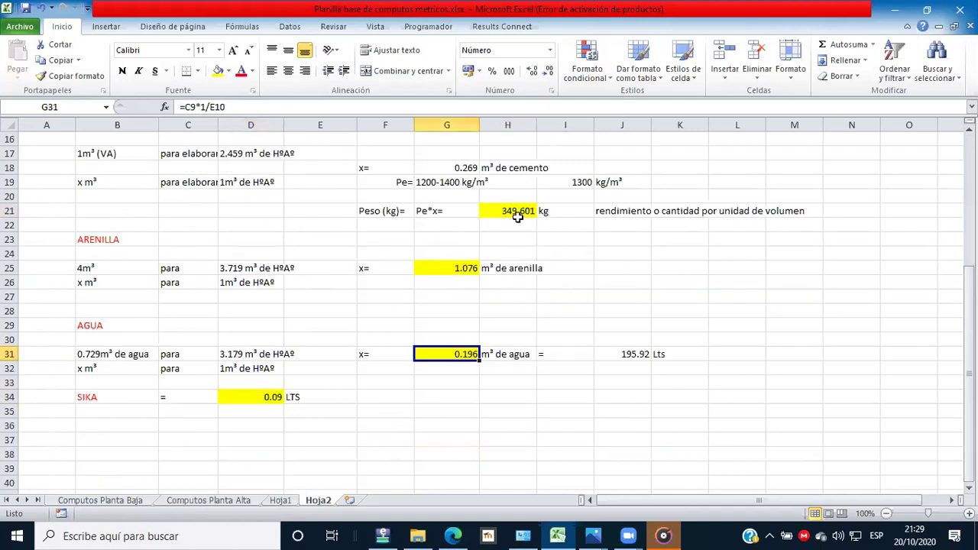
key("Up")
key("Up")
key("Up")
key("Up")
key("Up")
key("Up")
key("Up")
key("Up")
key("Up")
key("Up")
key("Right")
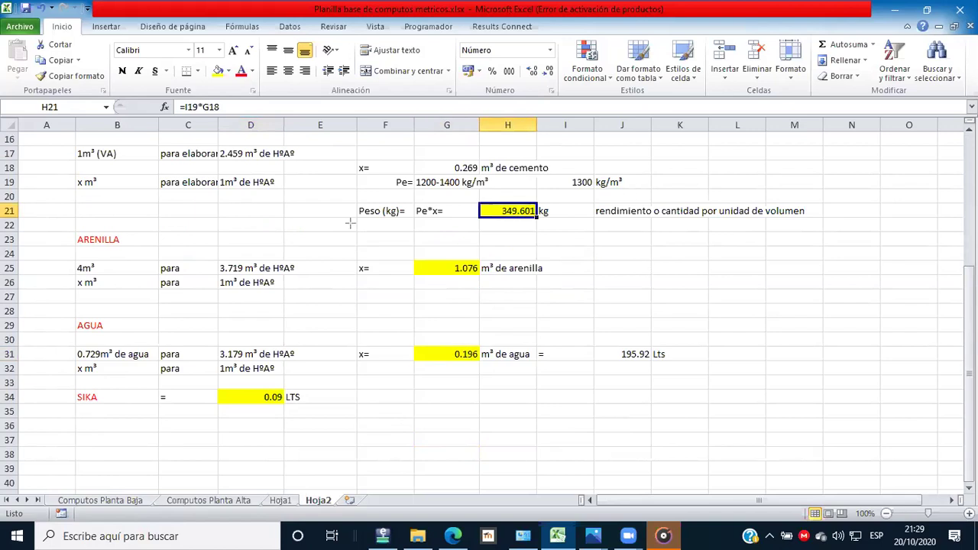
Step: Sketch an orange line-drawn cube in the empty area beside the dosage table, above the RENDIMIENTOS label
scroll(659, 181, "up", 5)
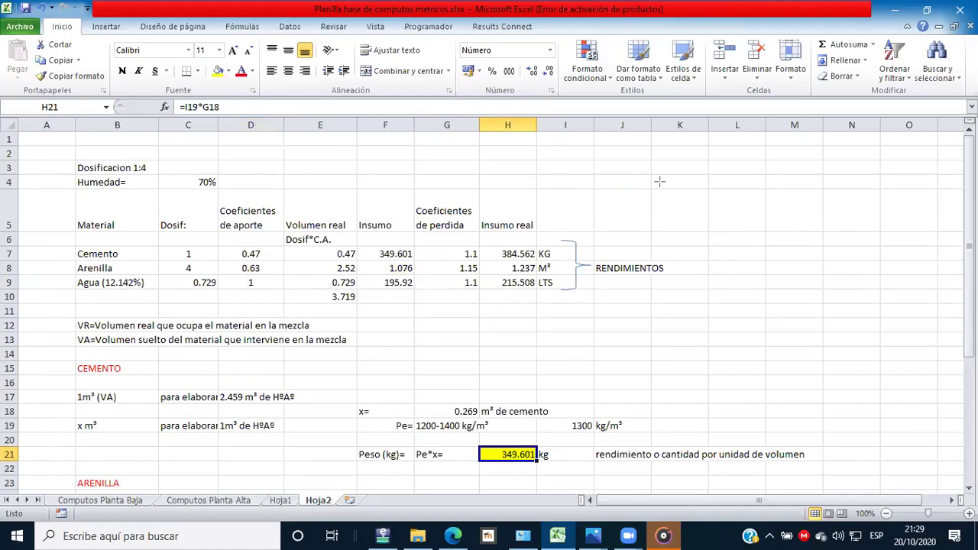
left_click_drag(658, 189, 728, 152)
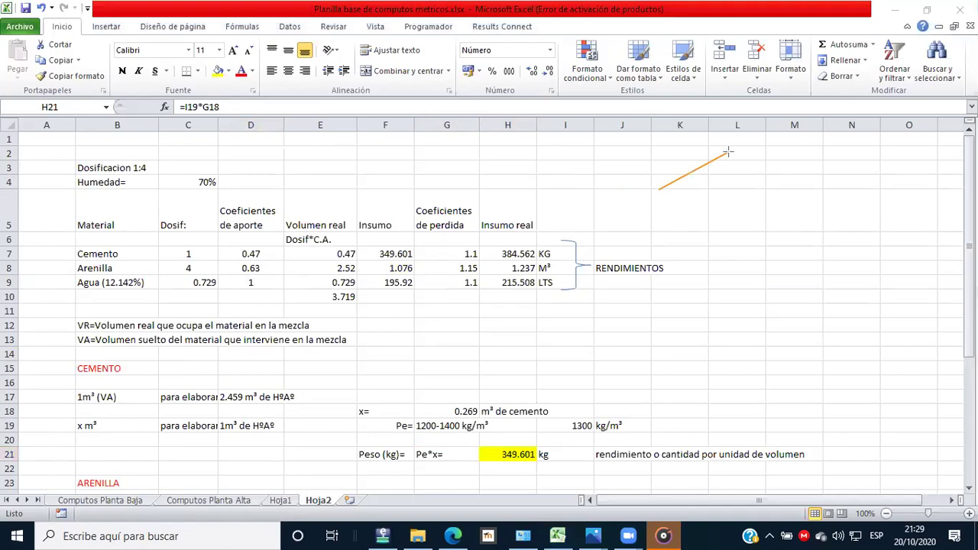
left_click(785, 158)
key("ctrl+z")
mouse_move(764, 186)
left_mouse_down()
mouse_move(703, 208)
mouse_move(670, 184)
mouse_move(672, 222)
mouse_move(701, 249)
left_mouse_up()
left_click_drag(700, 207, 700, 249)
key("ctrl+z")
left_click(689, 241)
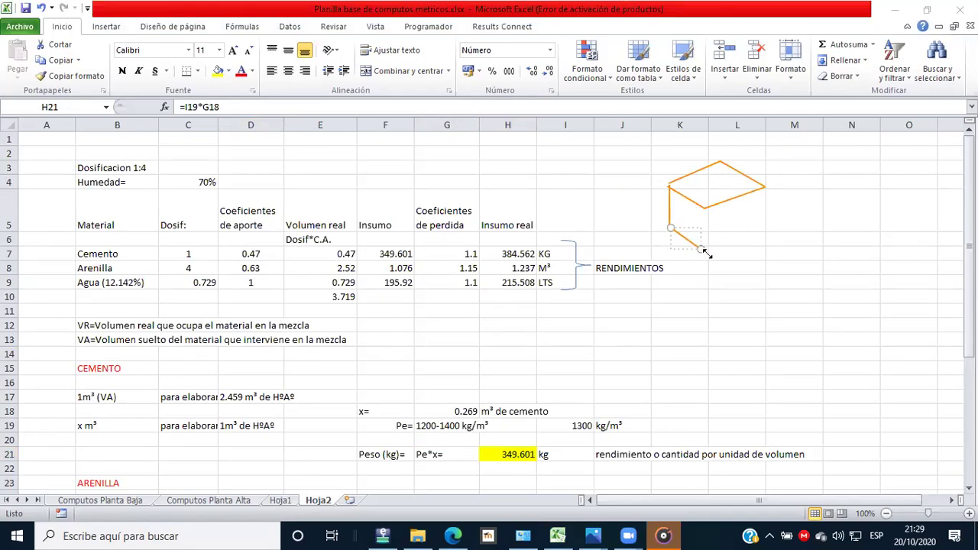
mouse_move(706, 250)
left_mouse_down()
mouse_move(662, 221)
mouse_move(705, 250)
mouse_move(765, 229)
mouse_move(764, 186)
left_mouse_up()
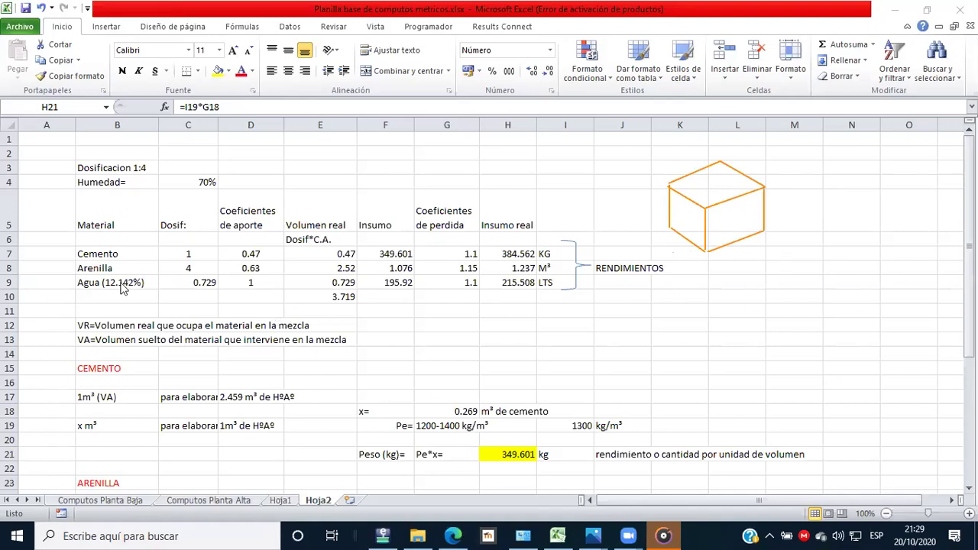
Step: Correct the water dosage formula in C9 to =5*12.142/100
left_click(219, 108)
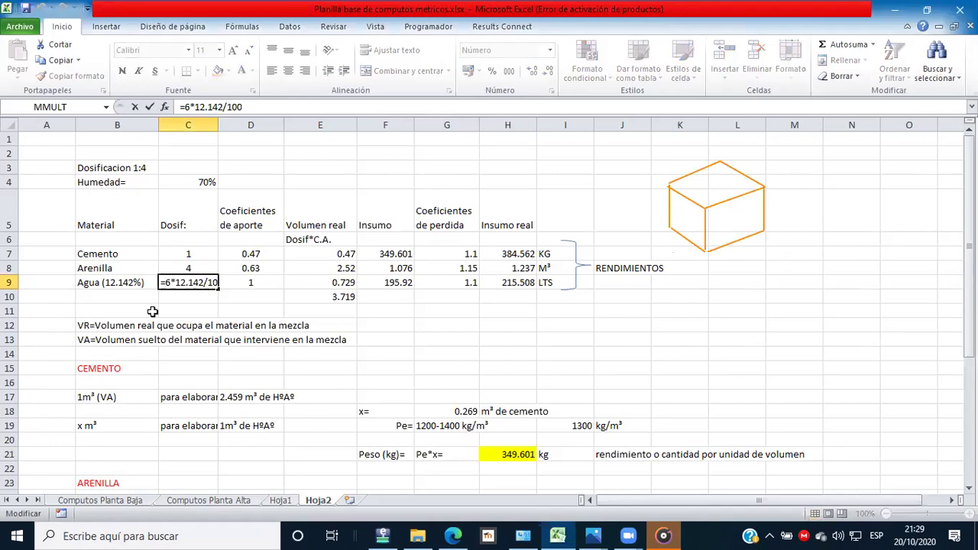
left_click(211, 108)
key("Escape")
double_click(187, 107)
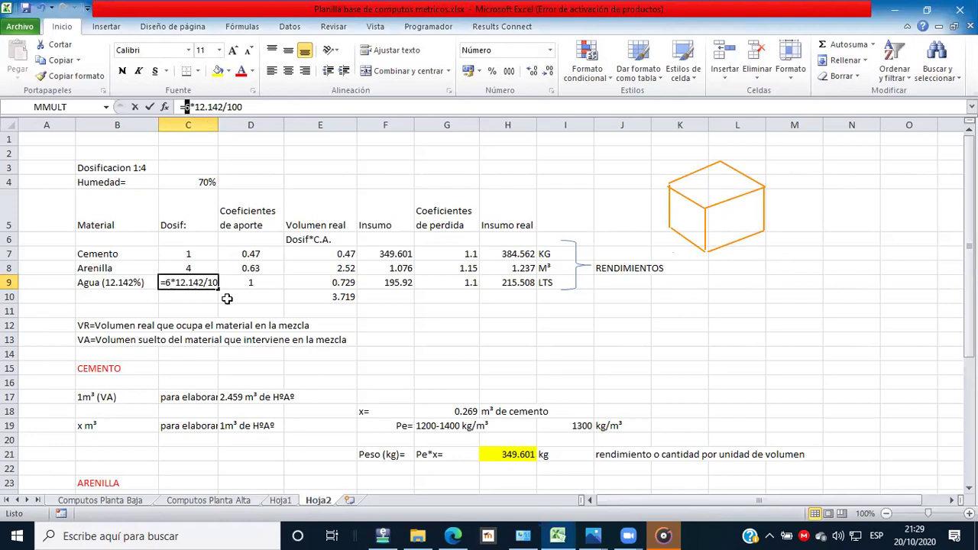
type("5")
key("Return")
key("Up")
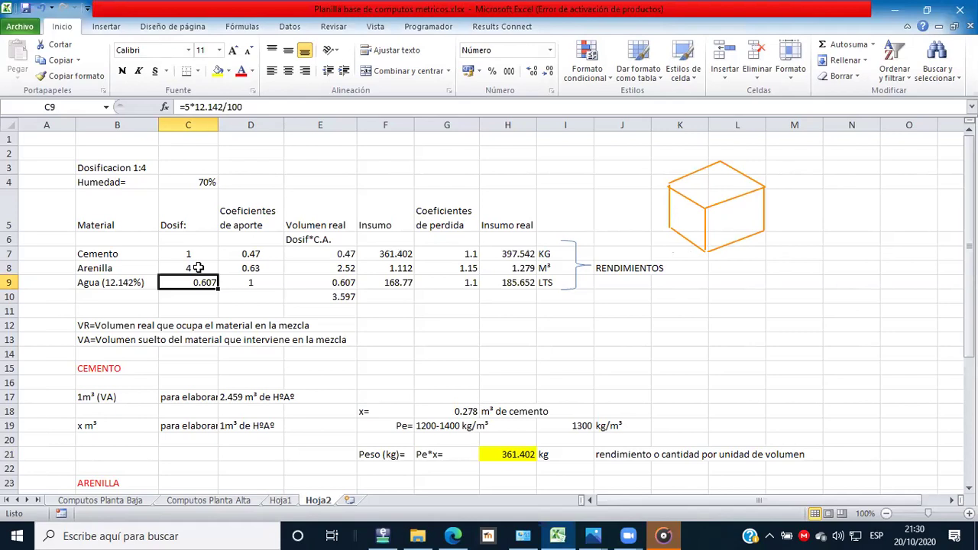
Step: Update the water quantity label in B31 under AGUA to read 0.607m³ de agua
scroll(213, 249, "down", 1)
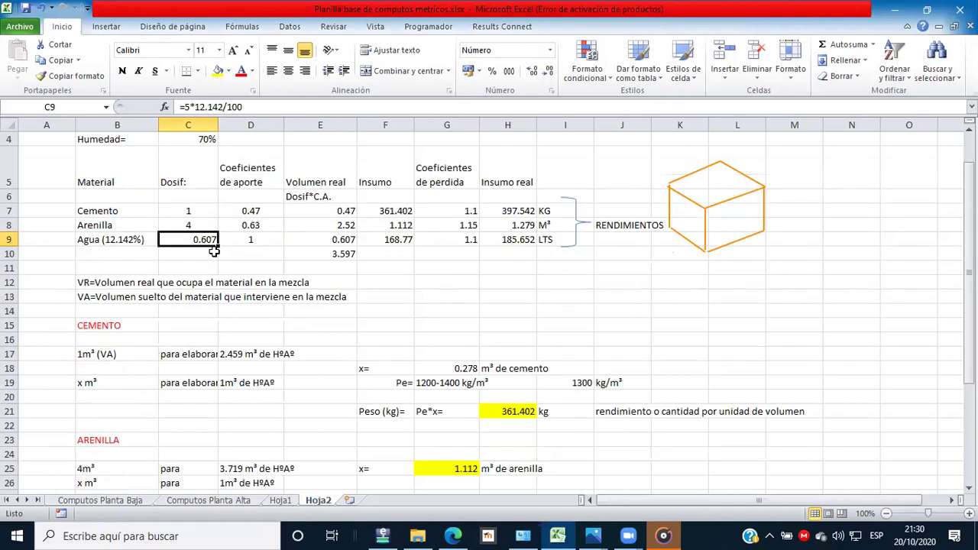
scroll(213, 250, "up", 1)
scroll(217, 256, "down", 5)
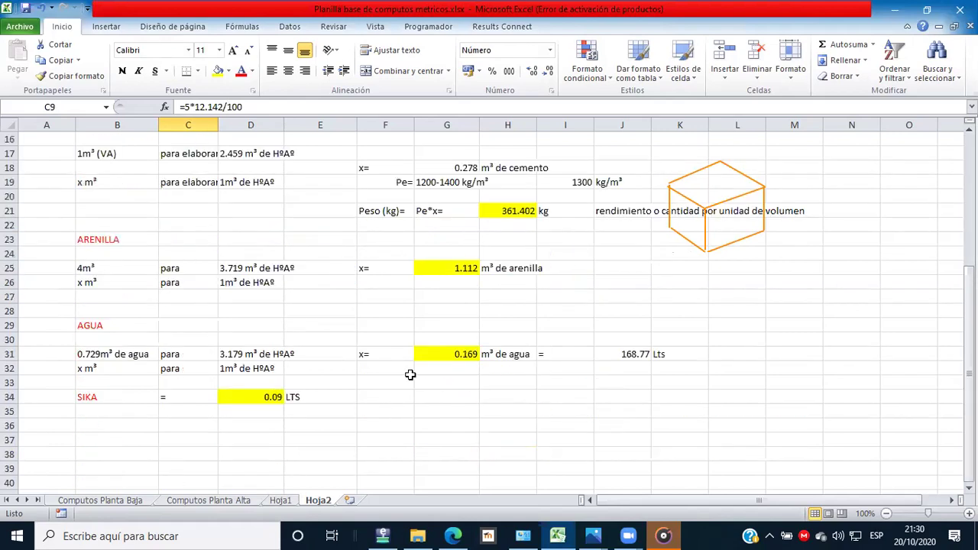
scroll(324, 335, "up", 1)
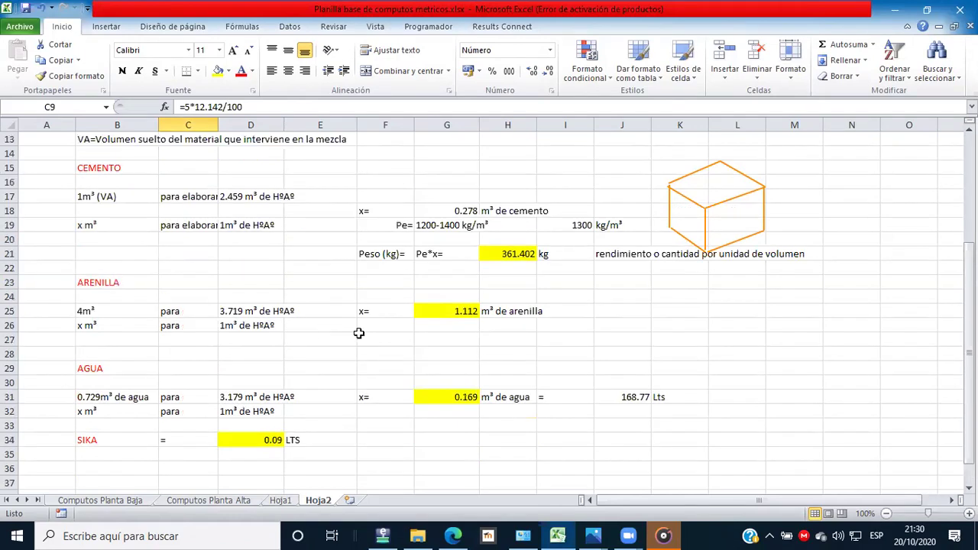
scroll(355, 325, "up", 2)
scroll(355, 325, "down", 1)
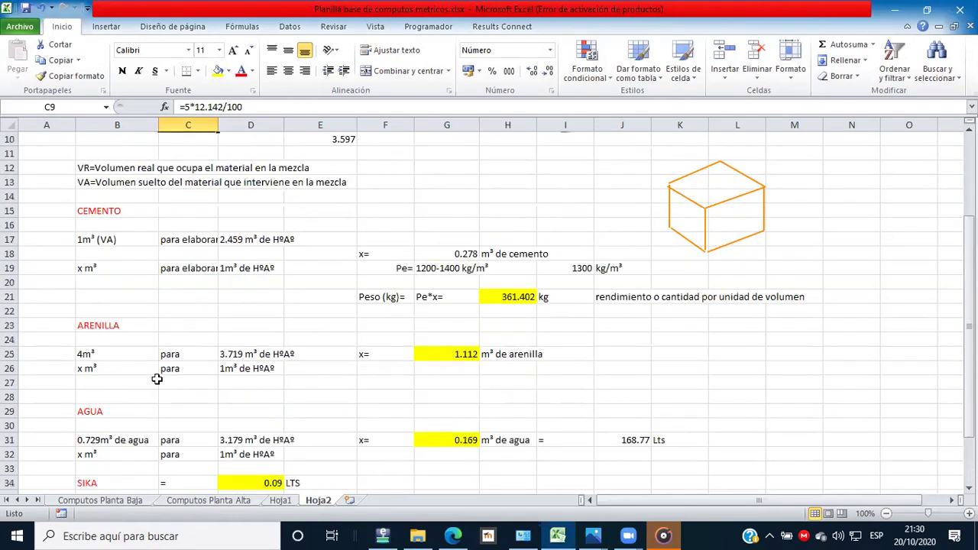
left_click(84, 442)
double_click(91, 439)
key("BackSpace")
key("Delete")
key("Delete")
type("607")
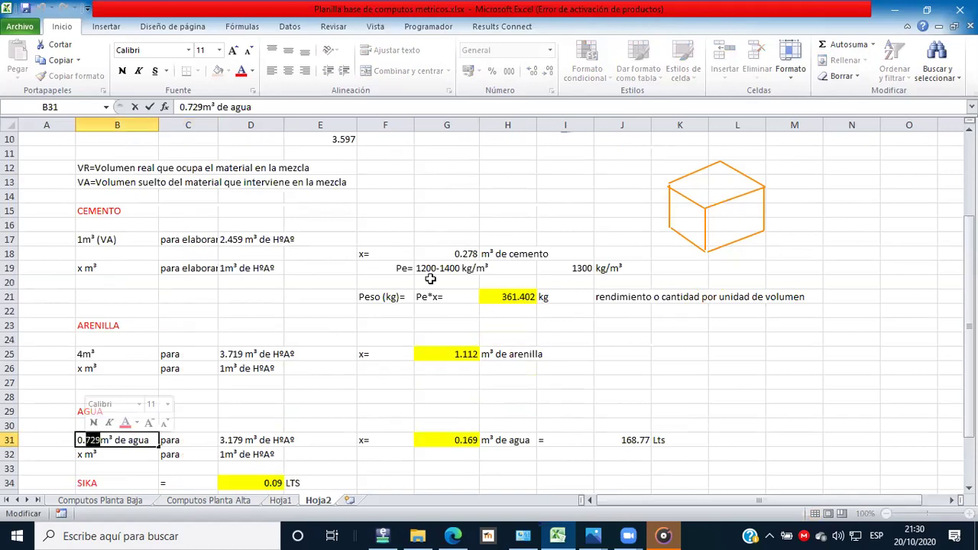
key("Return")
scroll(431, 279, "up", 2)
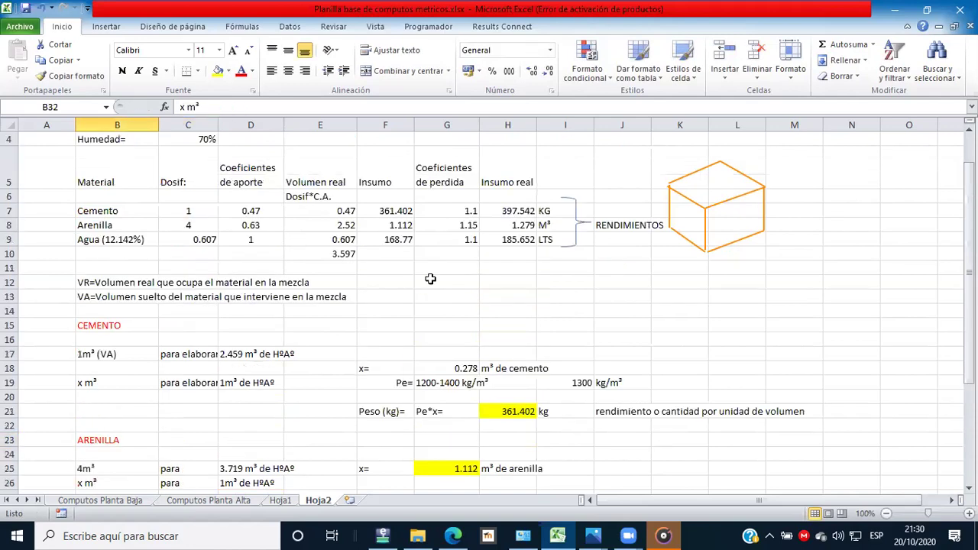
Step: Draw an orange double-headed dimension arrow along the cube's lower front edge and label it 1ml
scroll(430, 279, "up", 1)
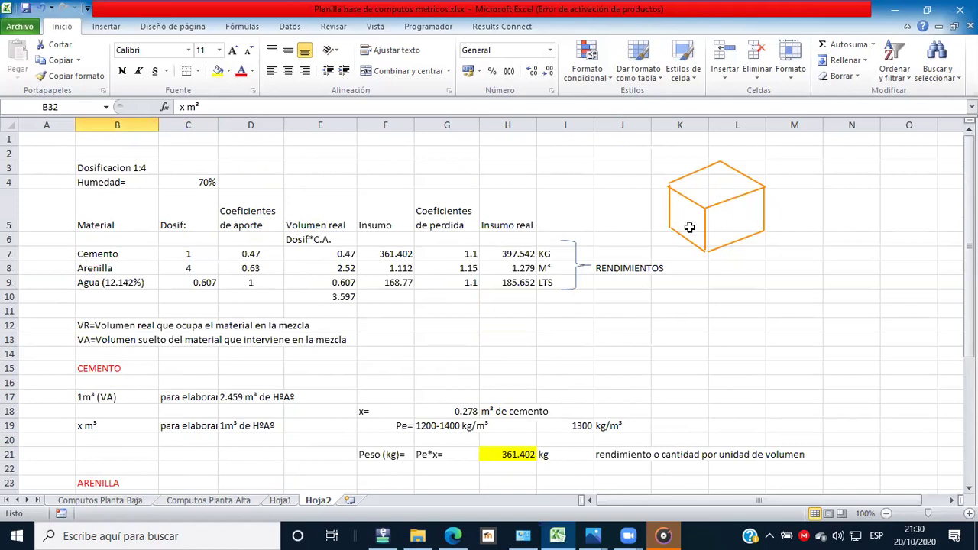
scroll(522, 337, "down", 5)
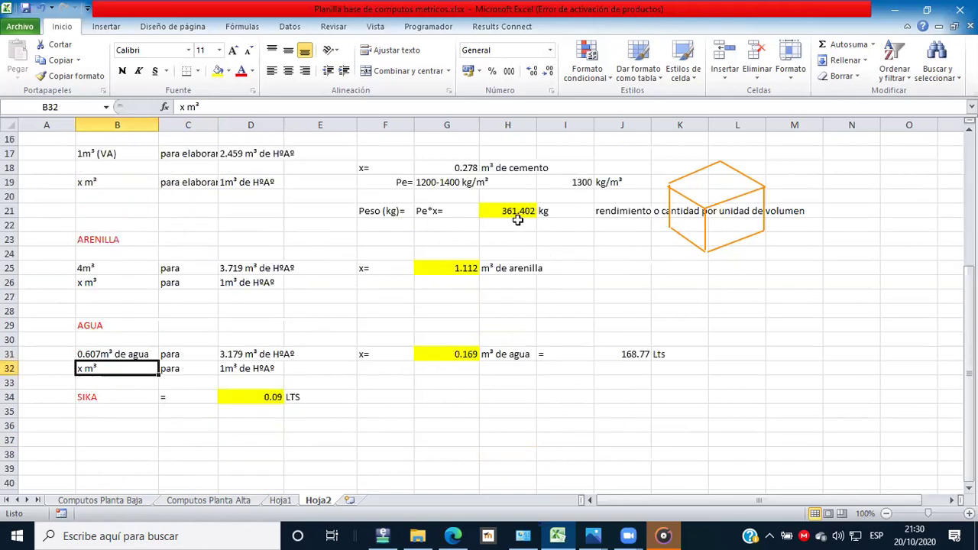
scroll(697, 181, "up", 5)
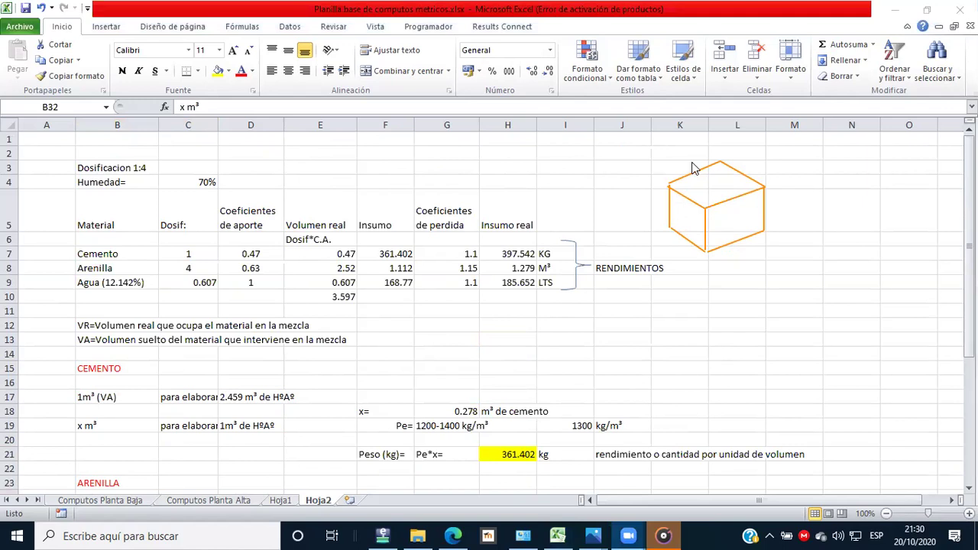
mouse_move(710, 264)
left_mouse_down()
mouse_move(767, 237)
mouse_move(775, 243)
left_mouse_up()
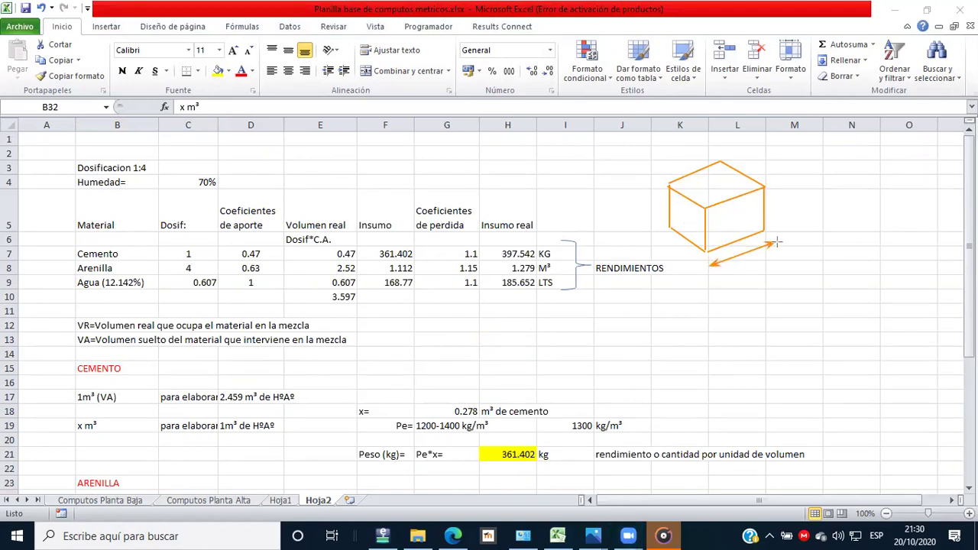
left_click(753, 265)
type("1")
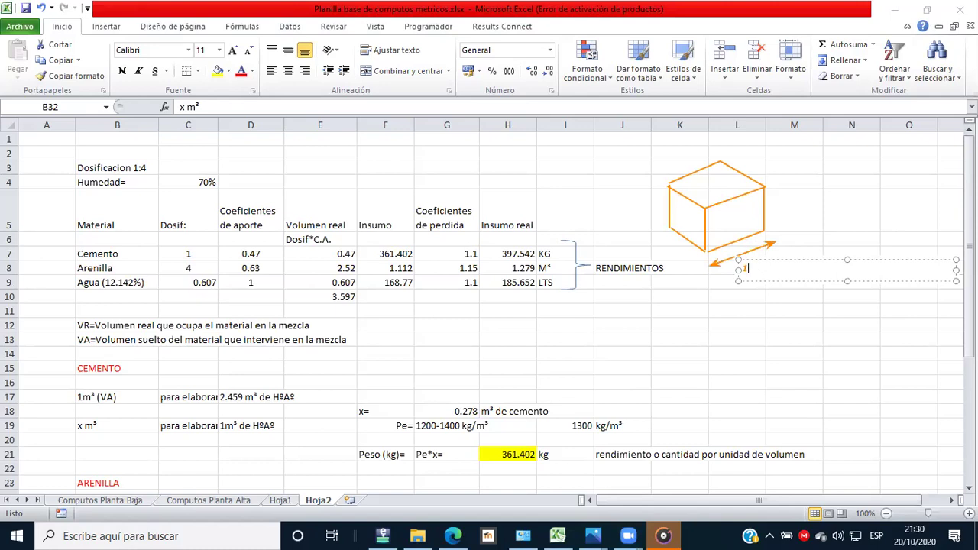
type("ml")
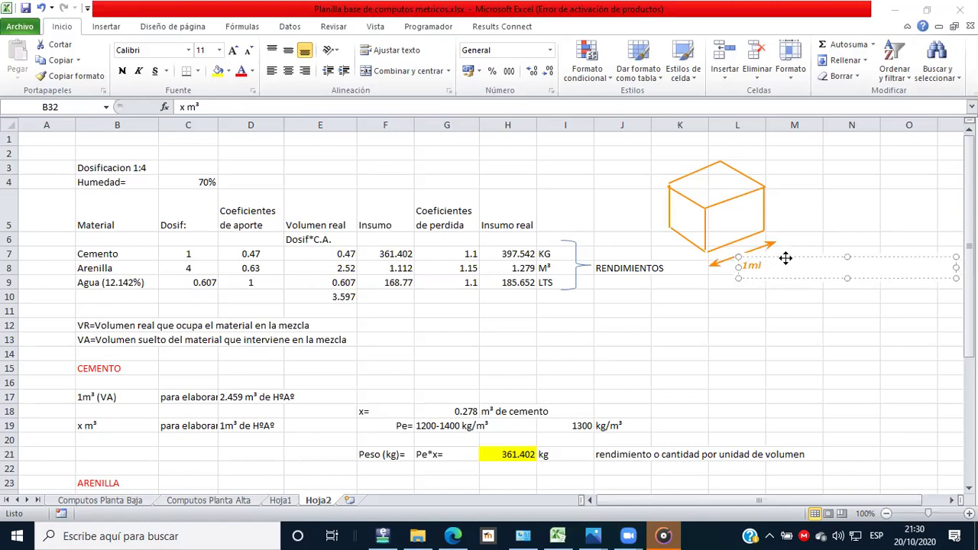
left_click_drag(956, 267, 788, 269)
key("Escape")
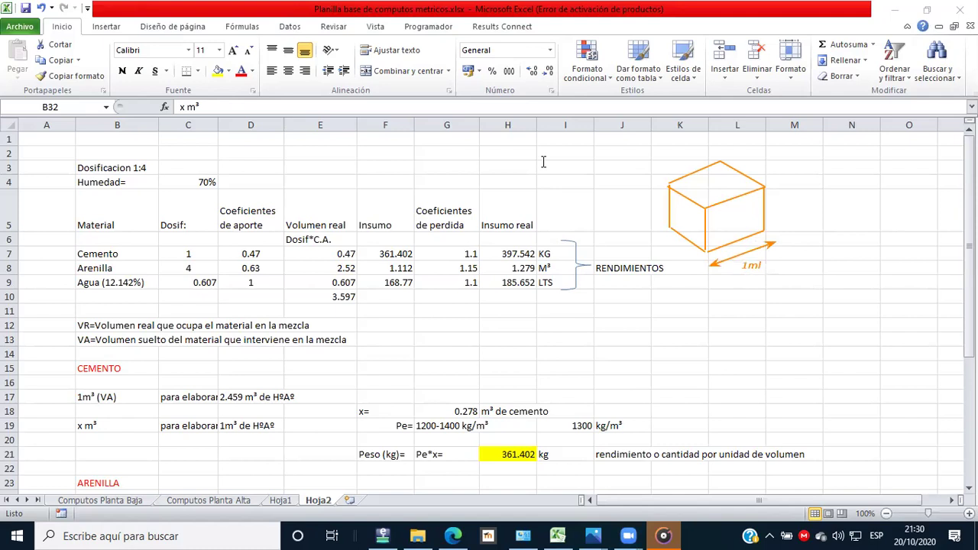
Step: Add orange double-headed arrows for the cube's height and upper depth edge, each labelled 1m
left_click_drag(779, 186, 780, 231)
key("ctrl+v")
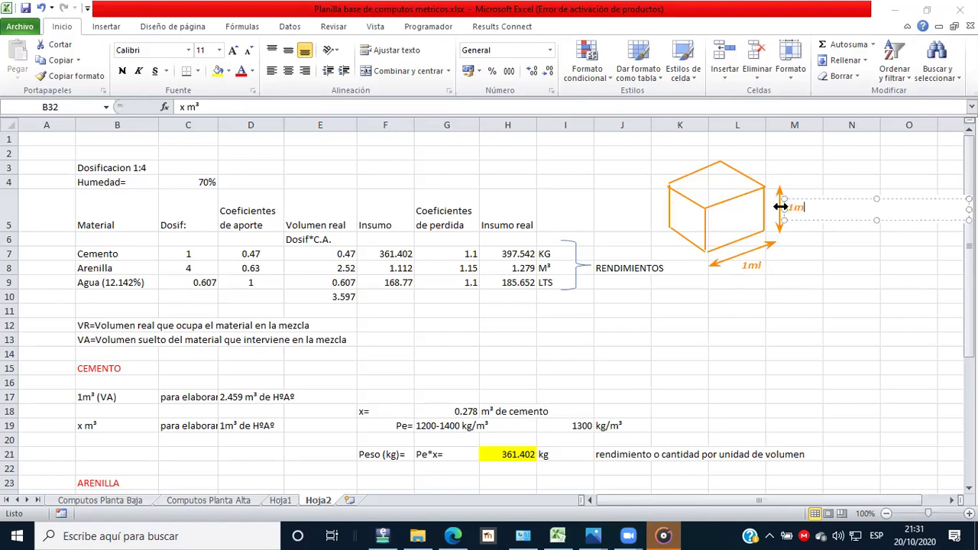
left_click_drag(767, 182, 730, 157)
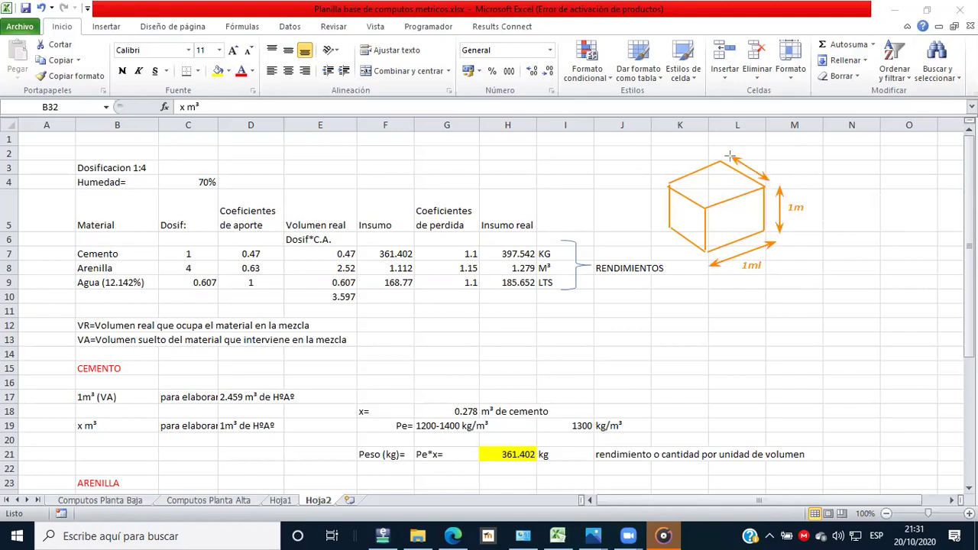
left_click(769, 146)
type("1ml")
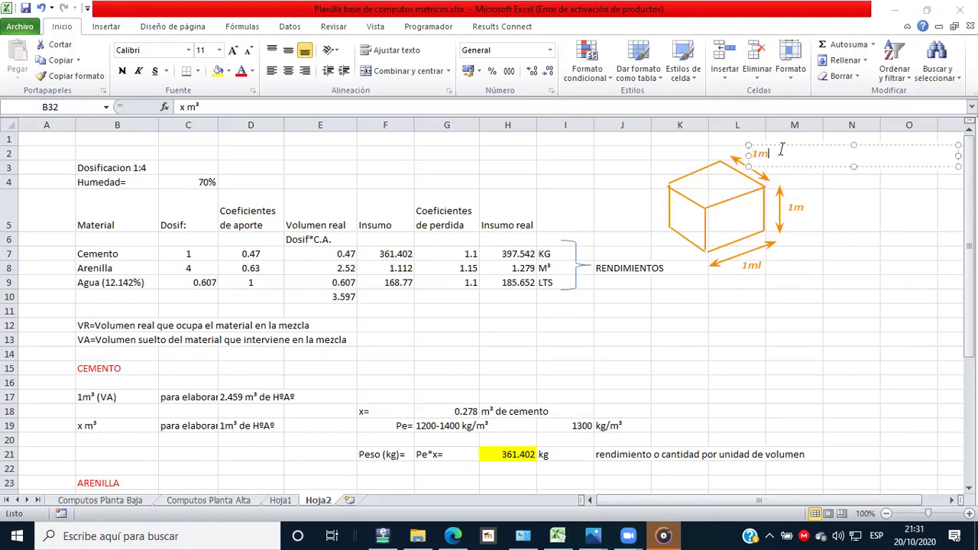
left_click_drag(959, 155, 762, 154)
key("Escape")
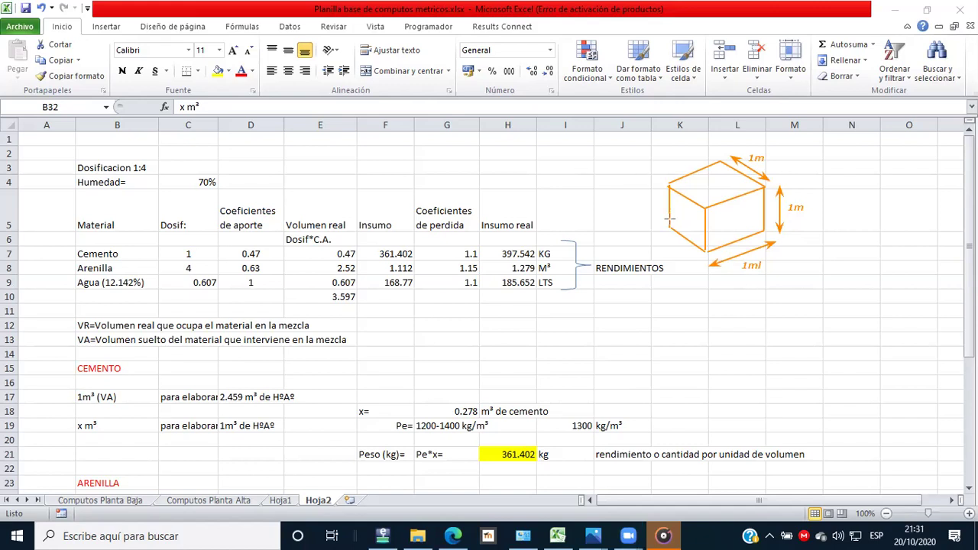
Step: Sketch a thin light-blue slab outline across the base of the orange cube
mouse_move(670, 223)
left_mouse_down()
mouse_move(702, 249)
mouse_move(670, 220)
mouse_move(716, 200)
mouse_move(762, 223)
left_mouse_up()
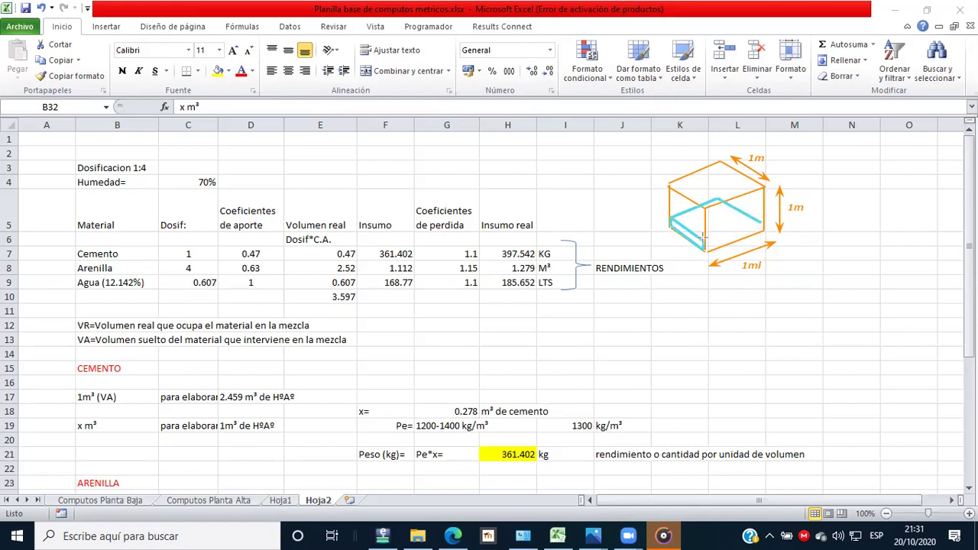
left_click_drag(704, 240, 761, 222)
left_click_drag(704, 251, 762, 226)
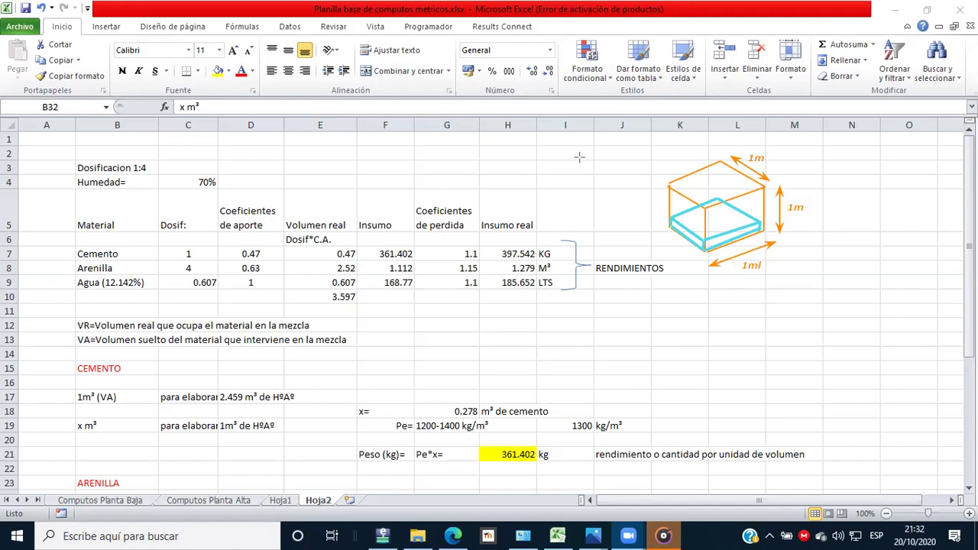
Step: Label the slab's thickness e=0.02m in light blue beside the cube
left_click(645, 217)
type("e=0.02m")
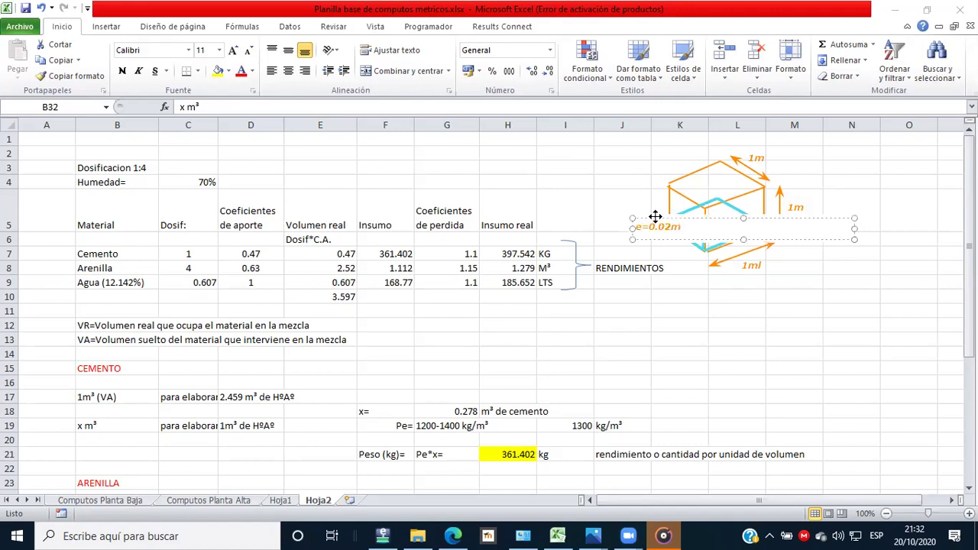
left_click_drag(656, 218, 634, 207)
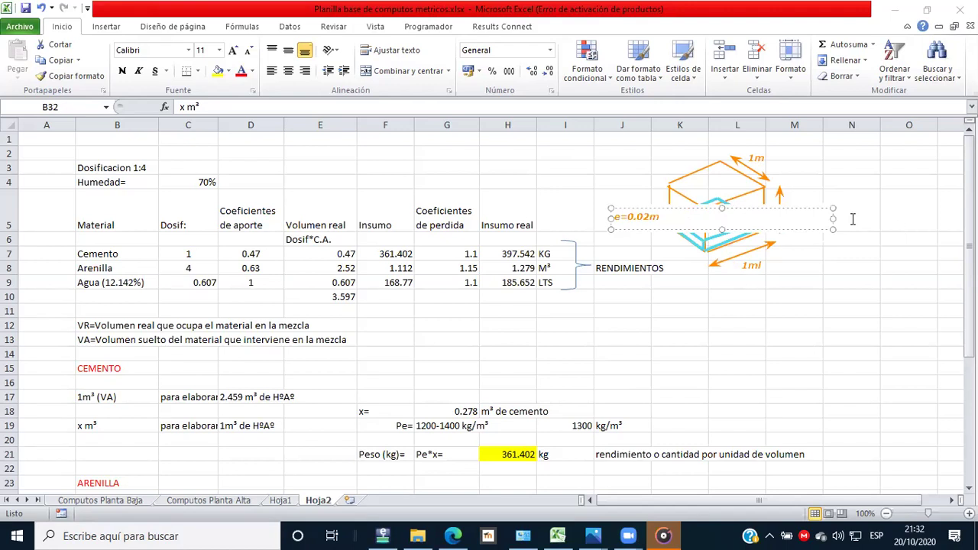
left_click_drag(695, 225, 673, 222)
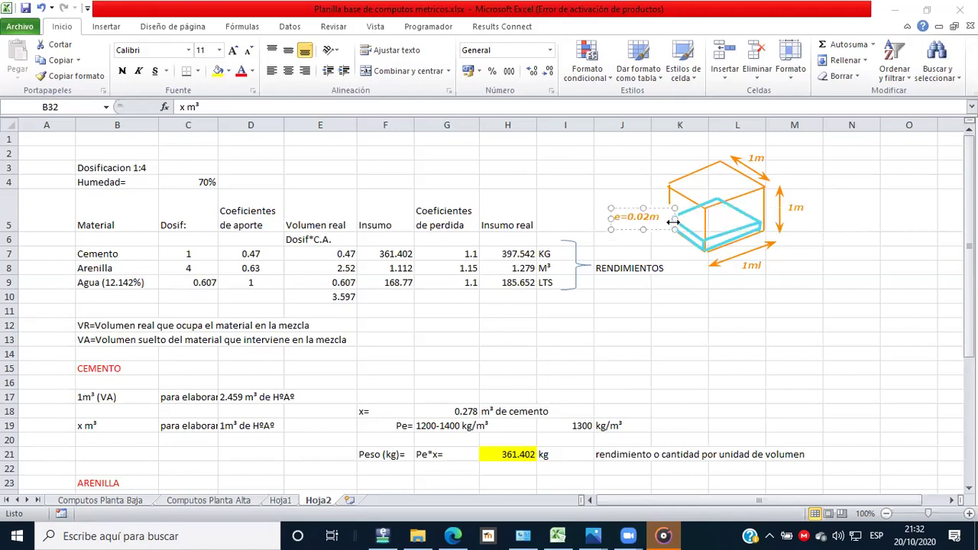
key("Left")
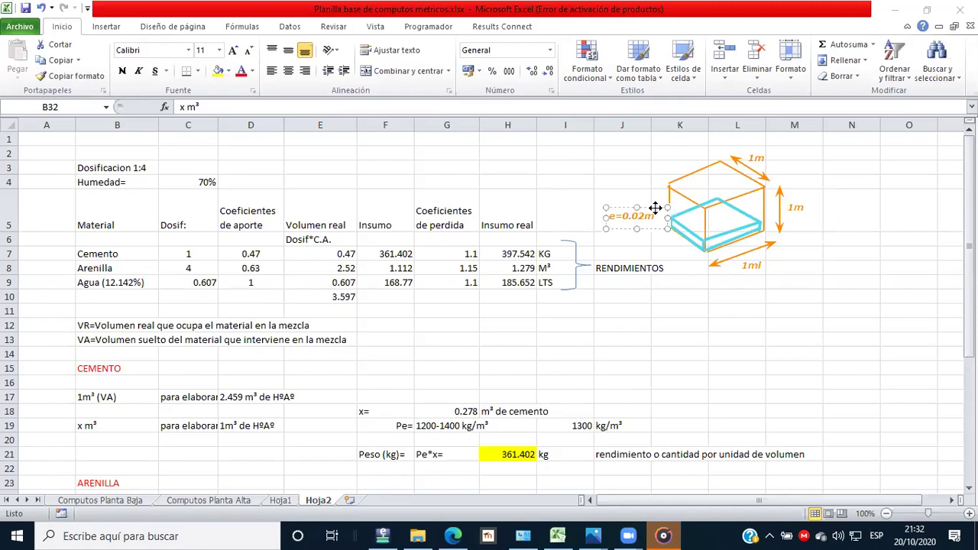
key("Escape")
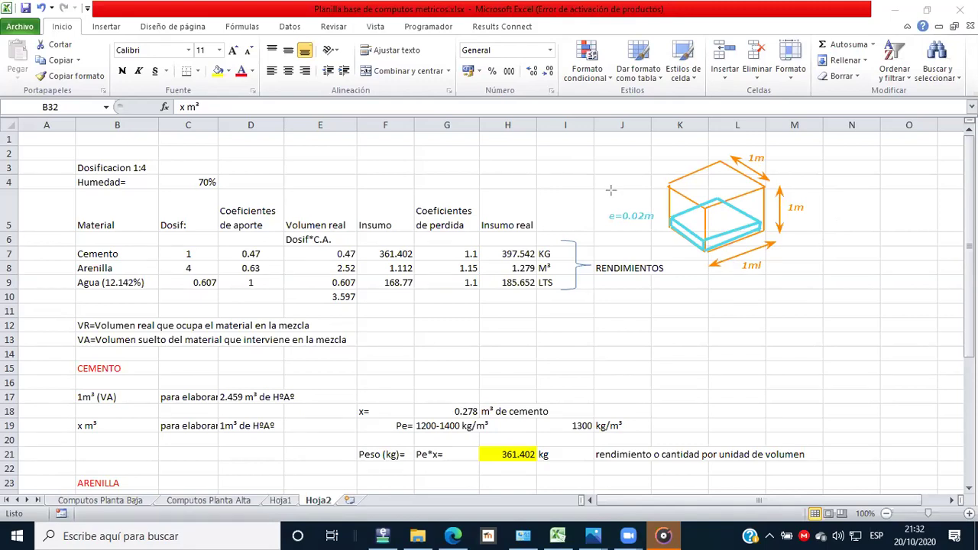
Step: Draw a green double-headed arrow along the slab's short front edge and undo the stray arrow beside the cube
left_click_drag(662, 237, 688, 255)
left_click_drag(662, 231, 697, 259)
left_click_drag(789, 188, 887, 144)
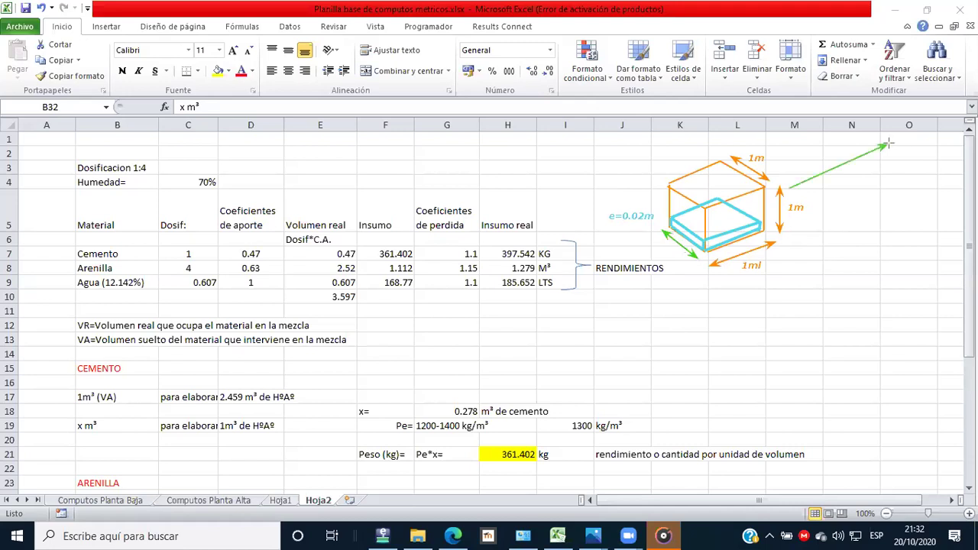
key("ctrl+z")
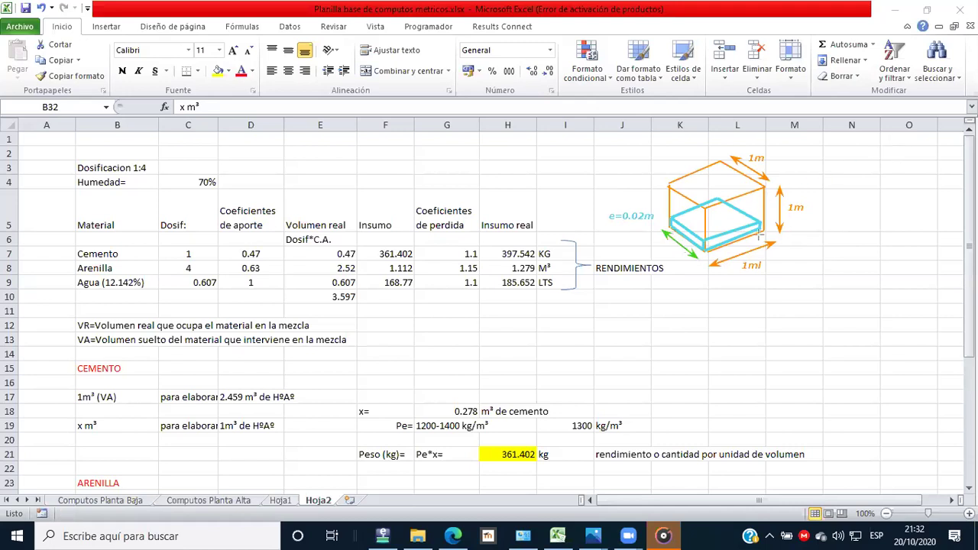
Step: Label the green arrow b=0.15m in green, placed beside the slab's short front edge
left_click(667, 239)
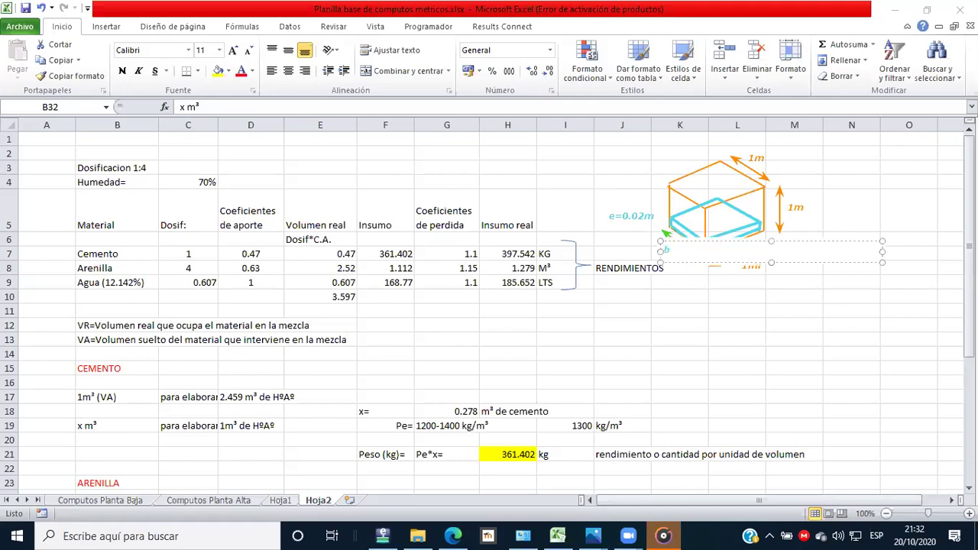
type("b=0.15m")
left_click_drag(728, 240, 691, 242)
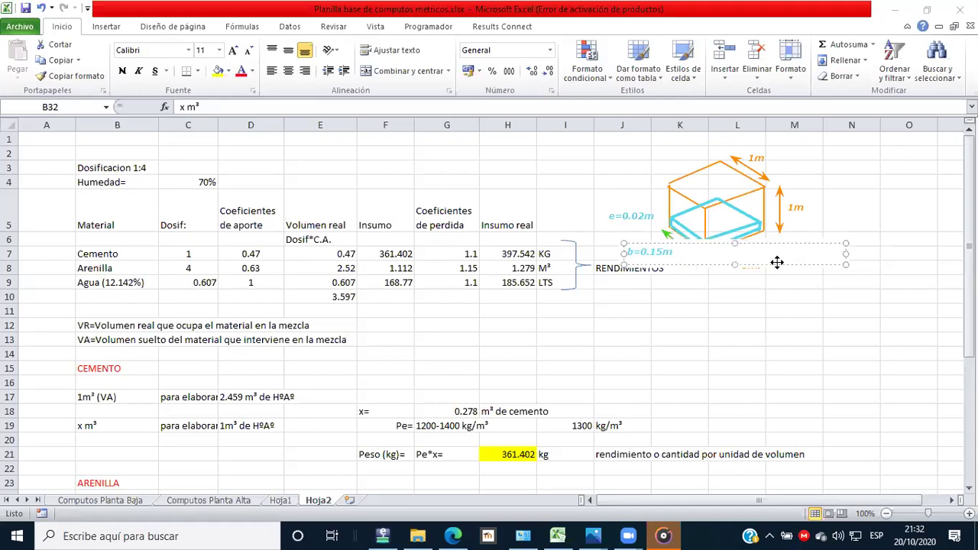
left_click_drag(845, 253, 686, 254)
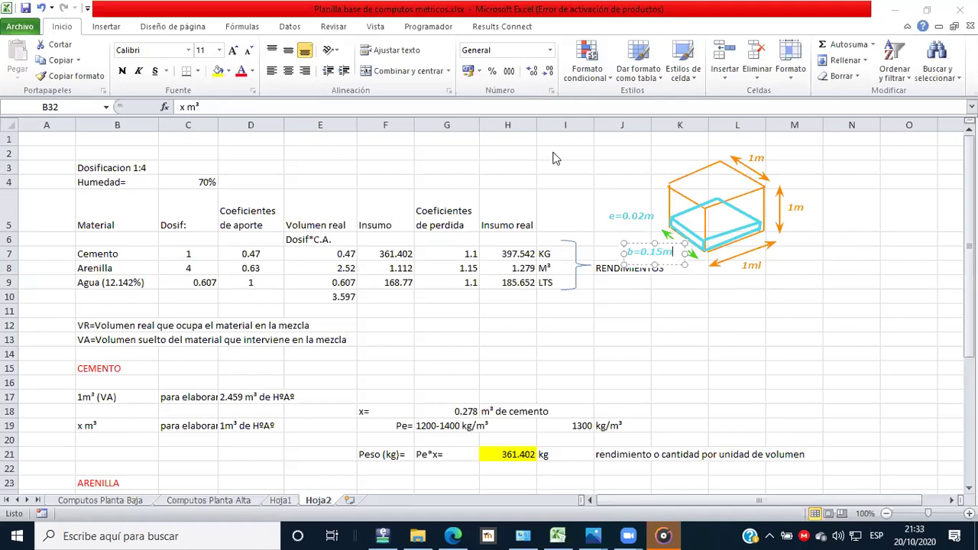
key("Escape")
key("Escape")
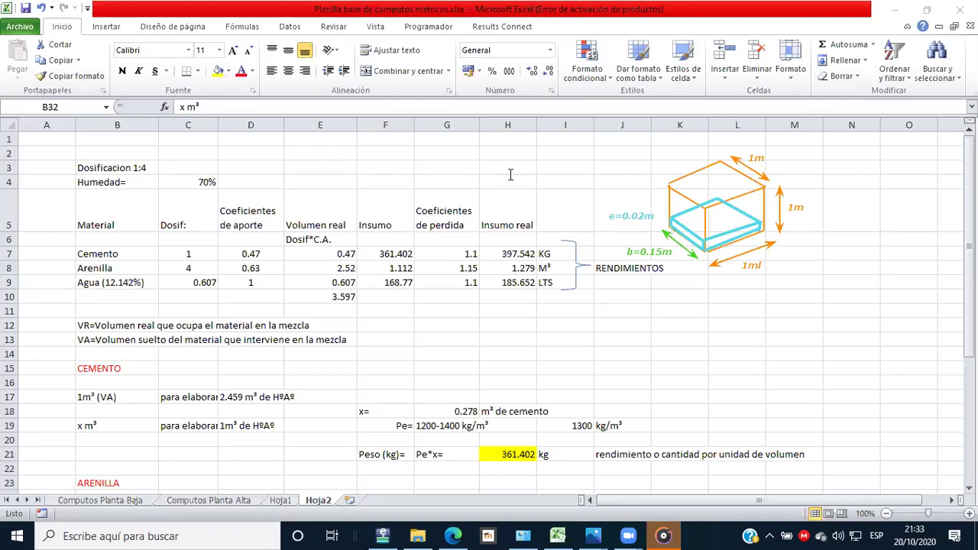
Step: Enter the volume label V = in cell L11 below the cube sketch
left_click(726, 317)
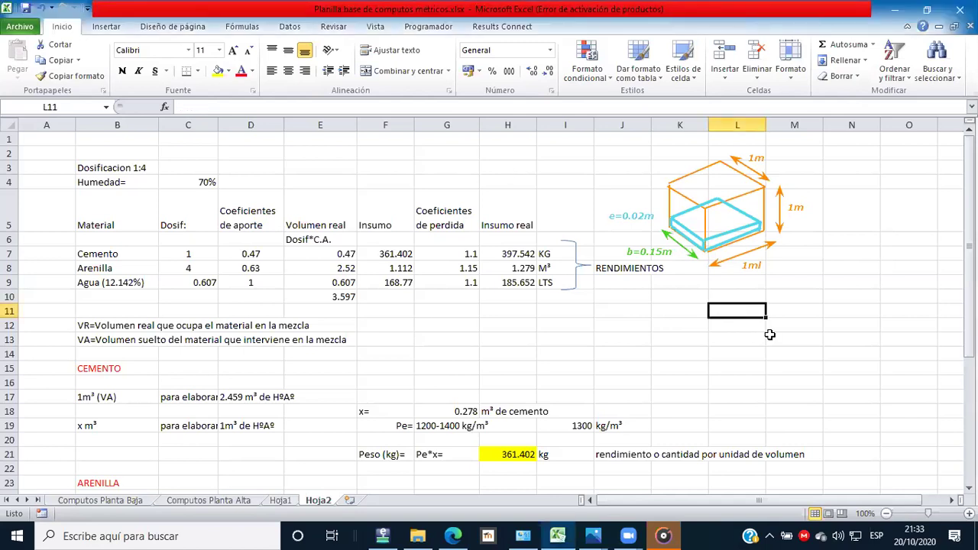
type("V")
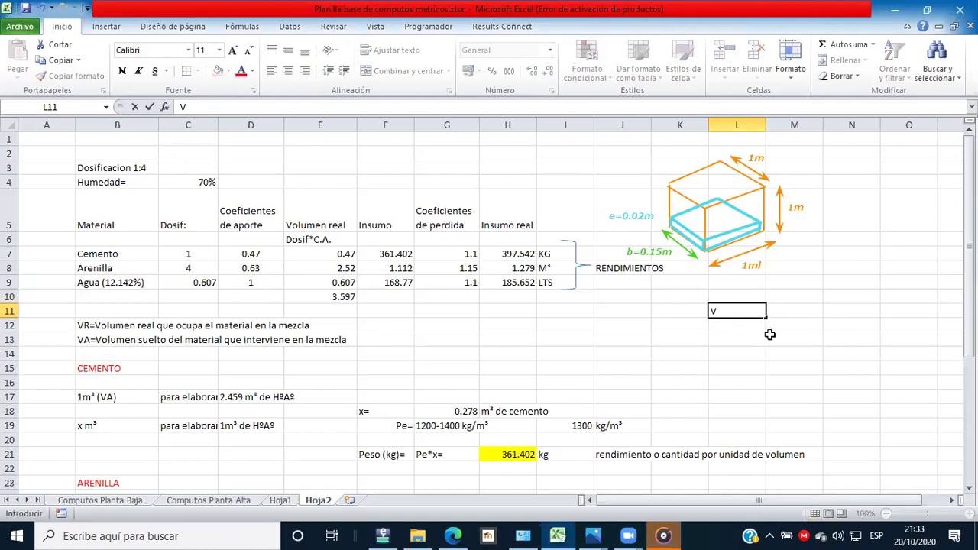
type(" =")
left_click(778, 314)
type("=")
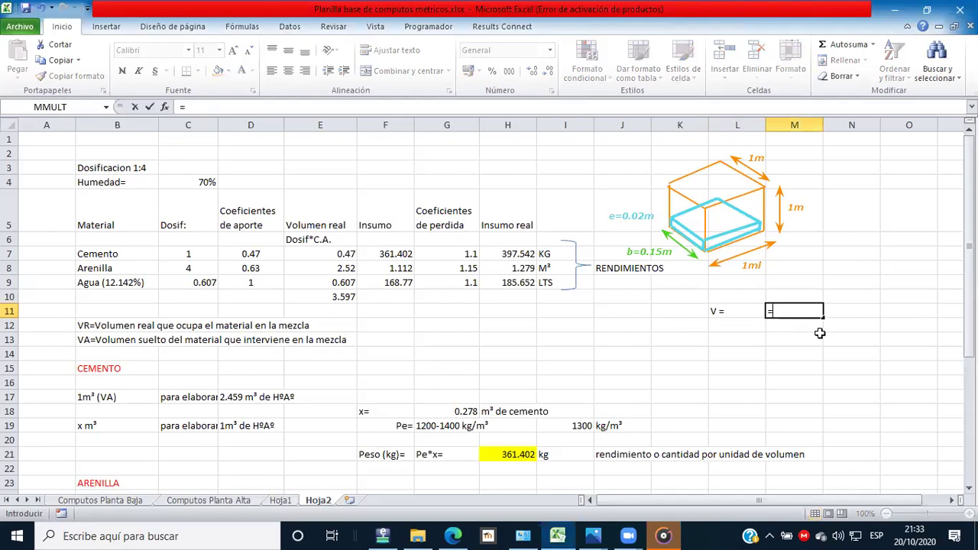
left_click(743, 287)
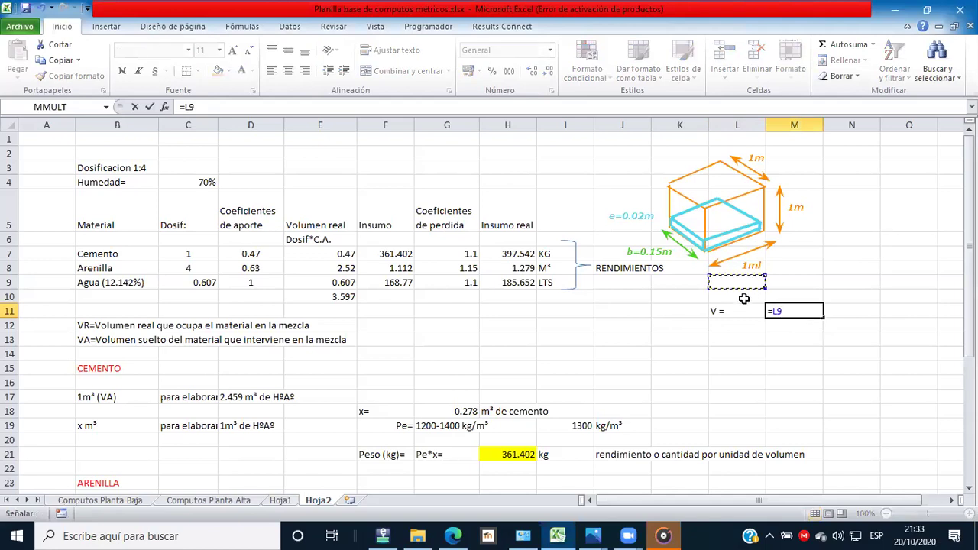
key("Escape")
Step: Enter the beam width label b de viga= in cell L10 above the volume label
left_click(741, 299)
double_click(741, 302)
type("b")
type(" de muro")
type("=")
left_click_drag(755, 299, 732, 299)
type("viga")
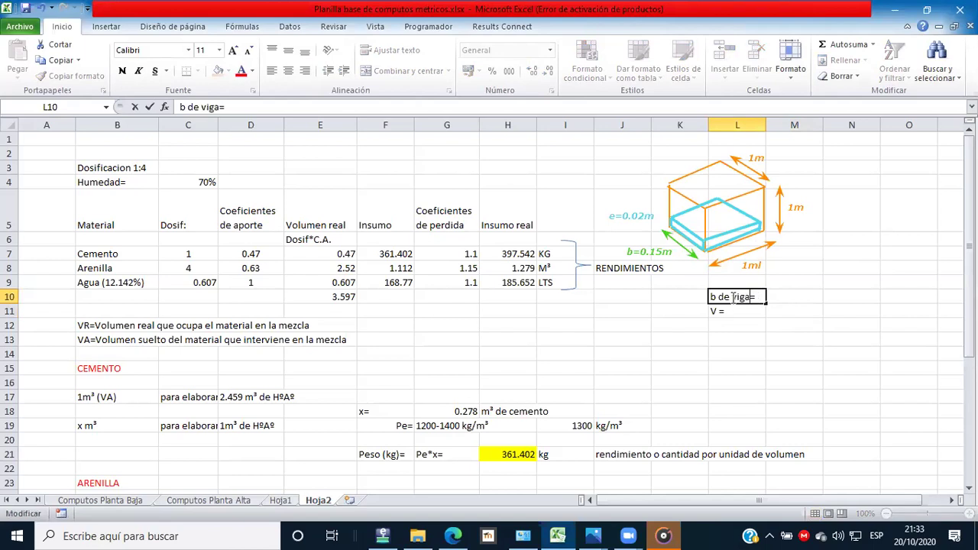
left_click(795, 304)
Step: Enter the thickness label e= in L9 and its value 0.02 in M9
left_click(742, 288)
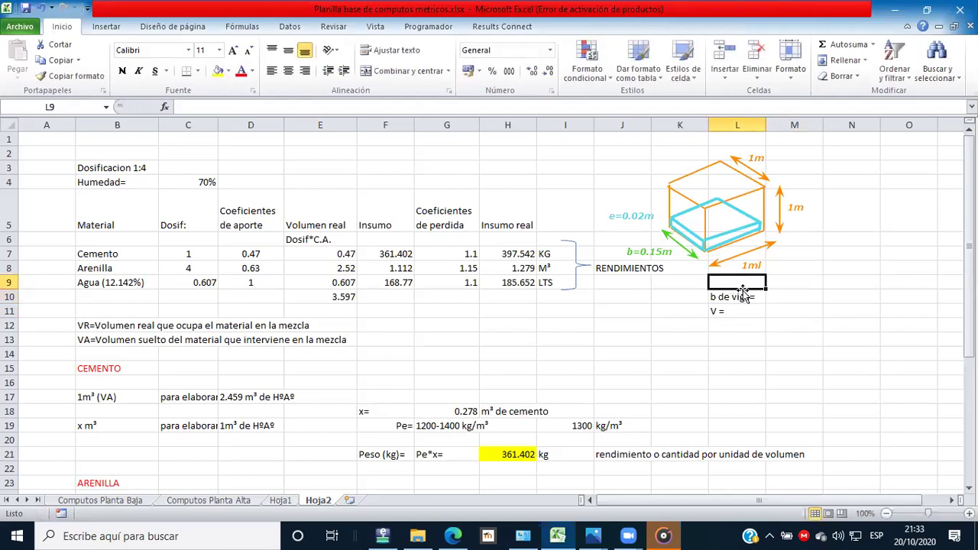
type("e=")
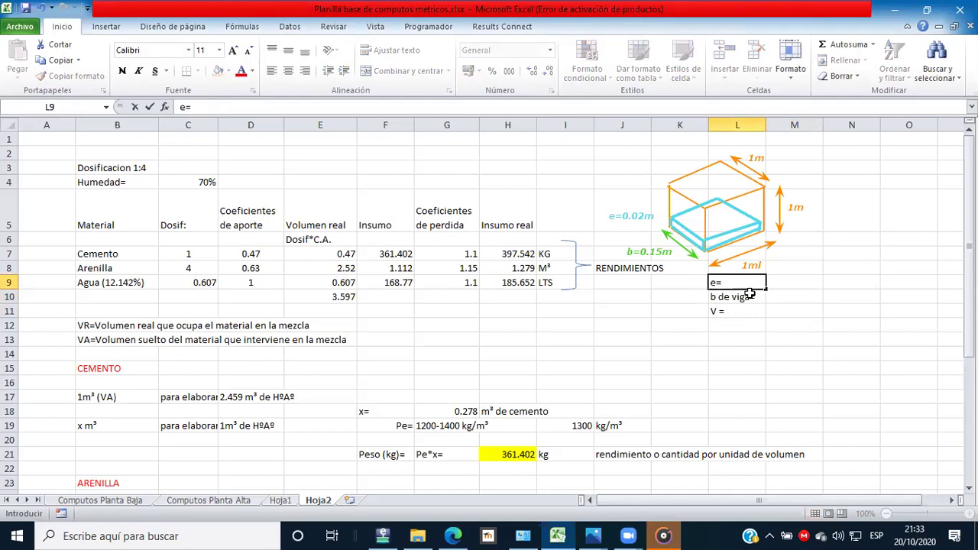
left_click(812, 291)
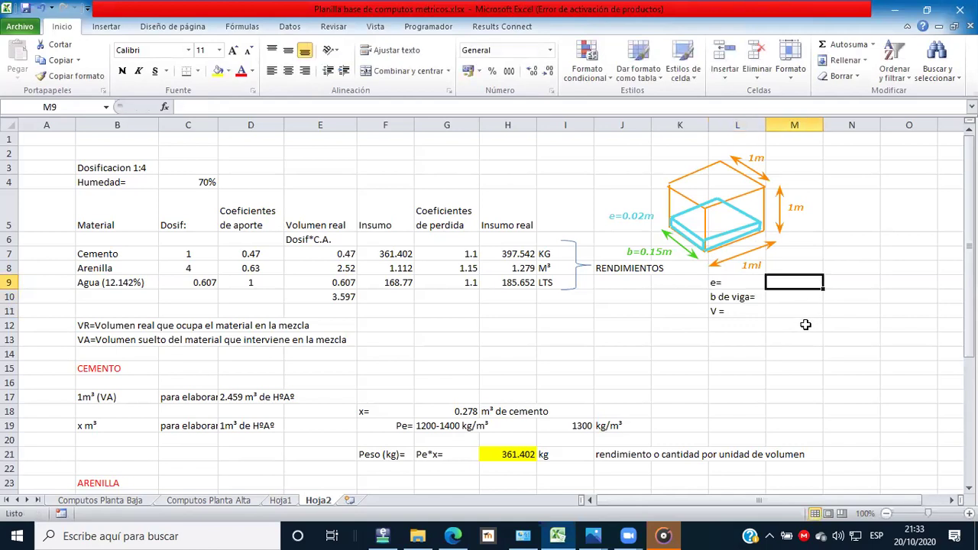
type("0.02")
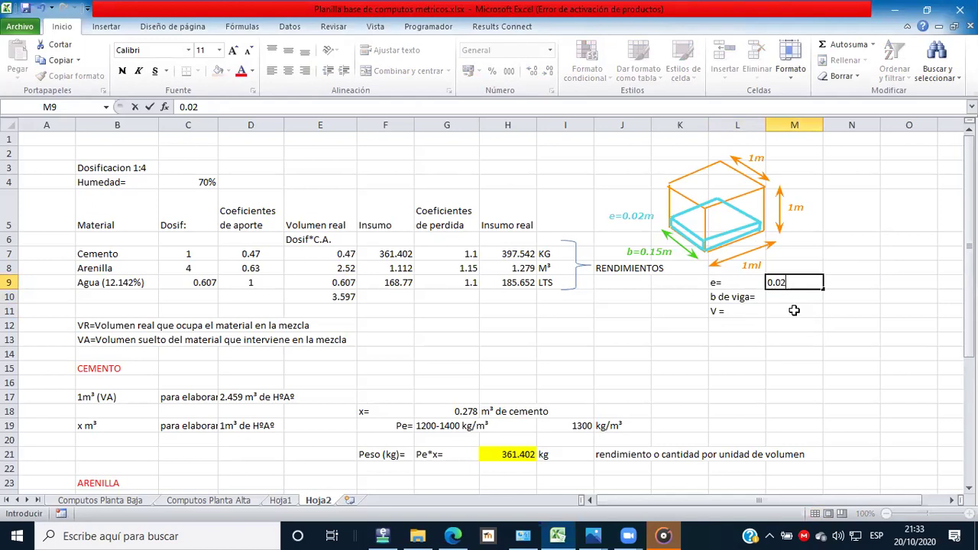
Step: Add the unit (m) before the equals sign in the thickness and beam width labels in L9 and L10
left_click(717, 282)
double_click(717, 282)
type("(m)")
key("Return")
key("F2")
key("Left")
type("(m)")
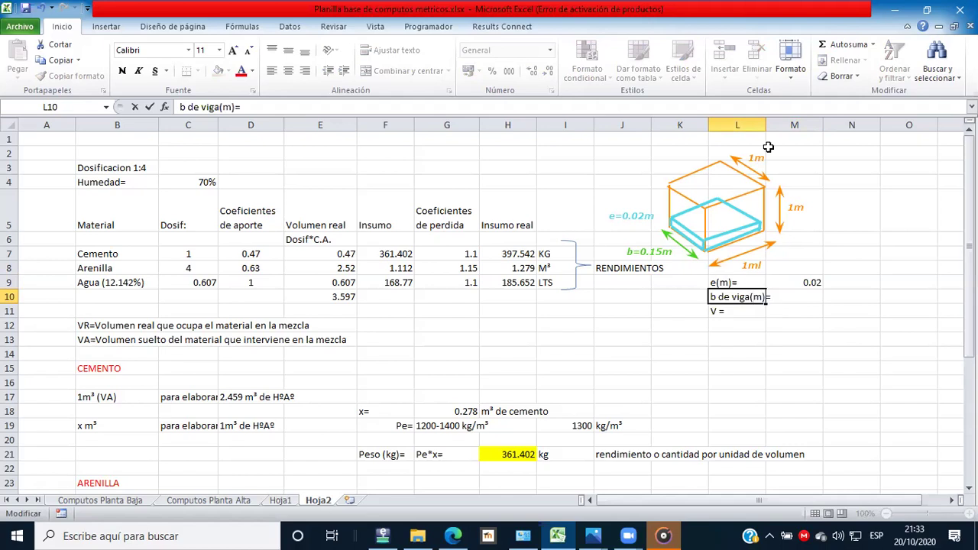
left_click(763, 125)
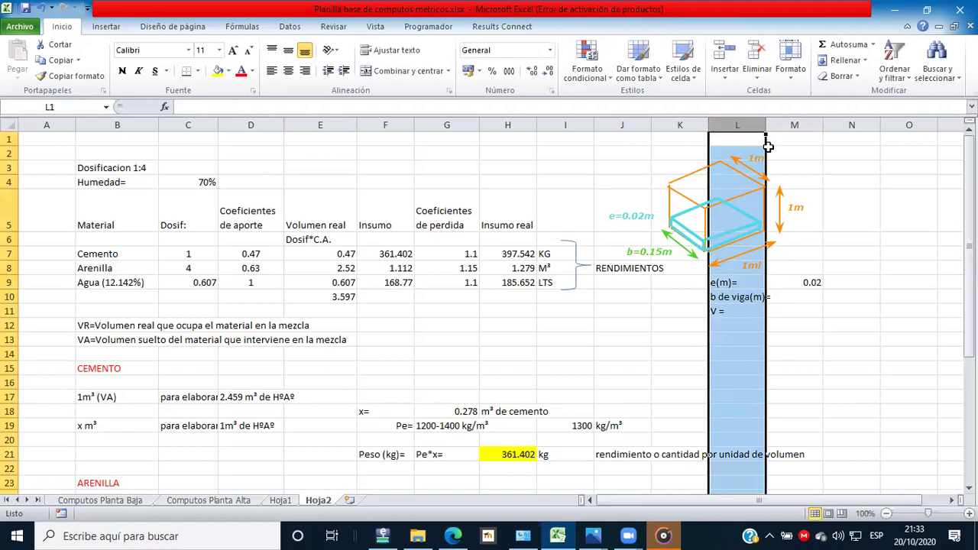
Step: Auto-fit the width of column L to its labels and enter the beam width 0.15 in M10
right_click(773, 128)
double_click(773, 127)
left_click(812, 297)
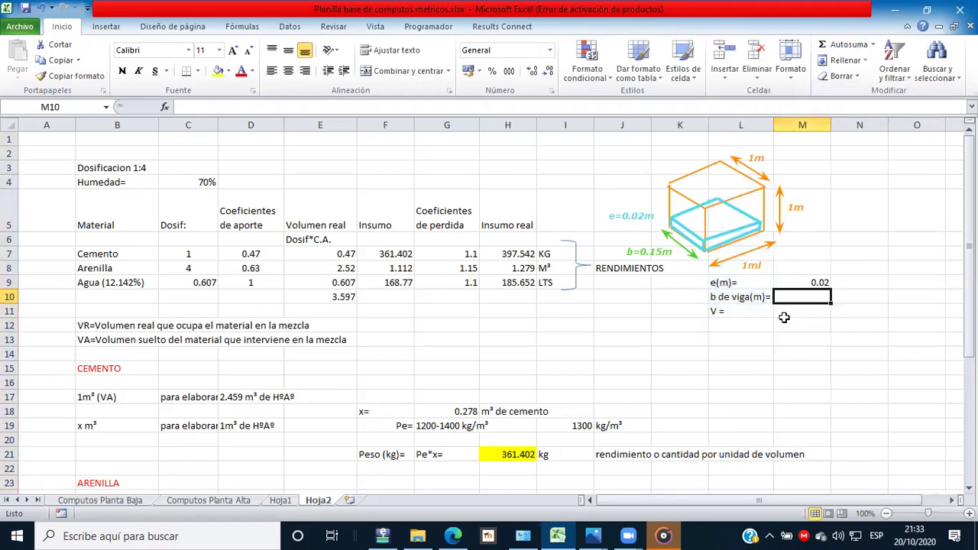
type("0.15")
key("Return")
Step: Calculate the layer volume in M11 with the formula =M9*M10*1 and enter its unit m³ in N11
type("=")
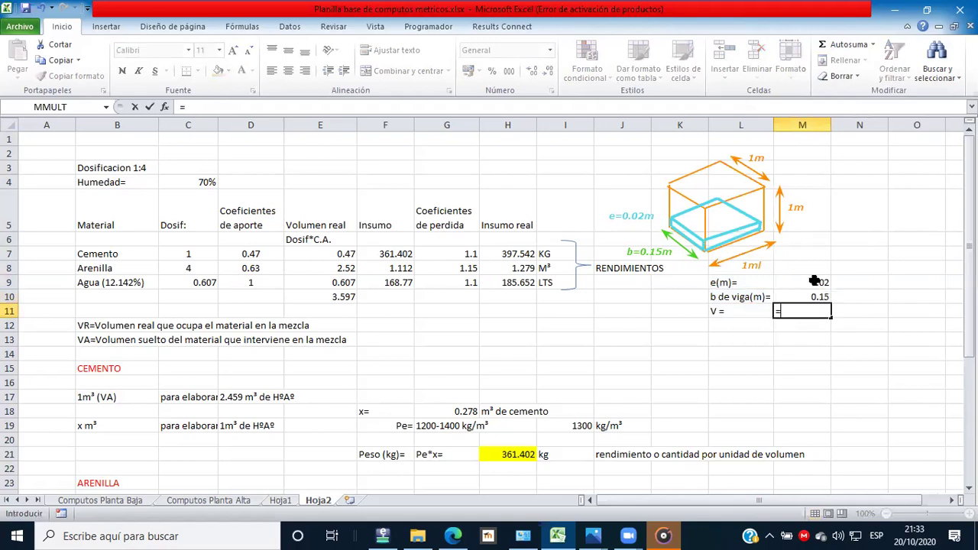
left_click(815, 282)
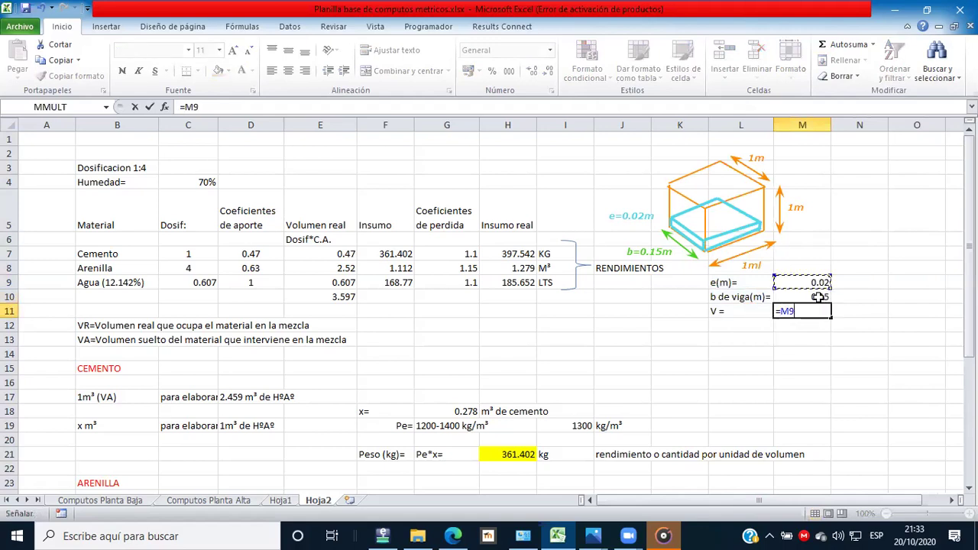
type("*")
left_click(818, 297)
type("*")
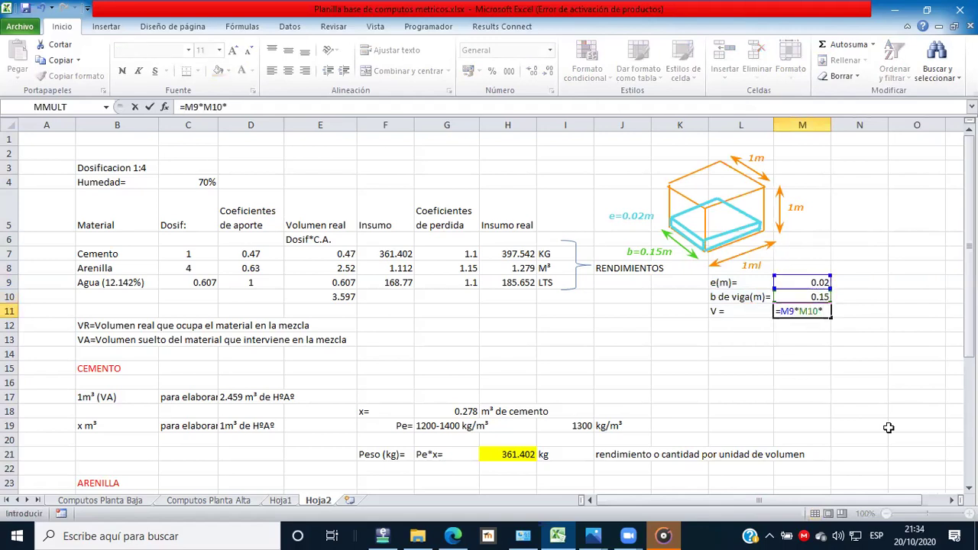
type("1")
key("Return")
left_click(839, 312)
type("m³")
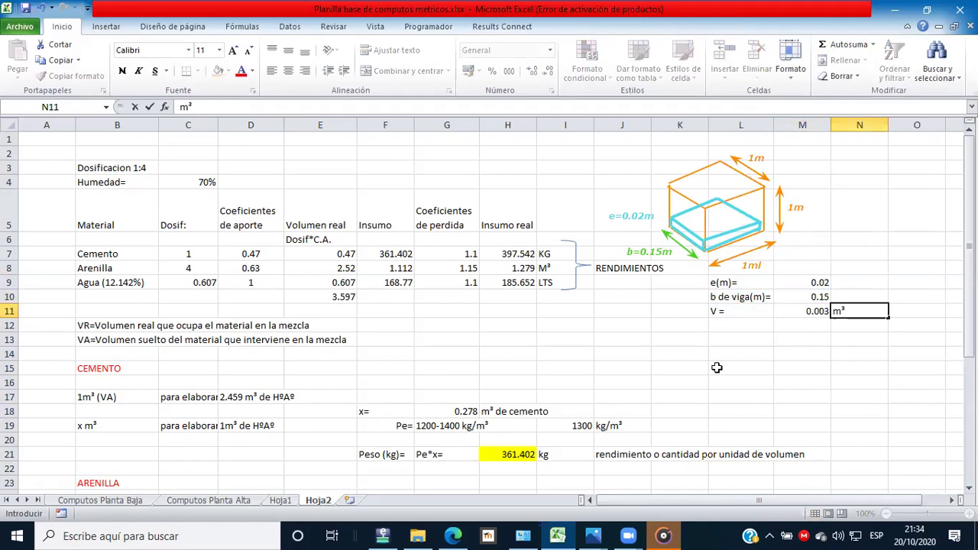
key("Left")
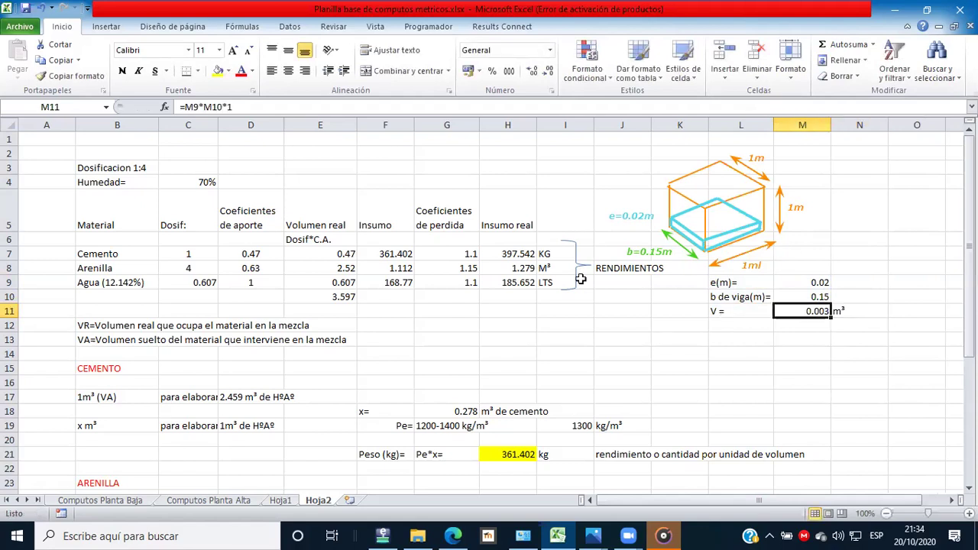
Step: Add the text annotation V=0.003m³ beside the cube sketch, below its 1m height mark
scroll(647, 281, "down", 1)
scroll(647, 281, "down", 5)
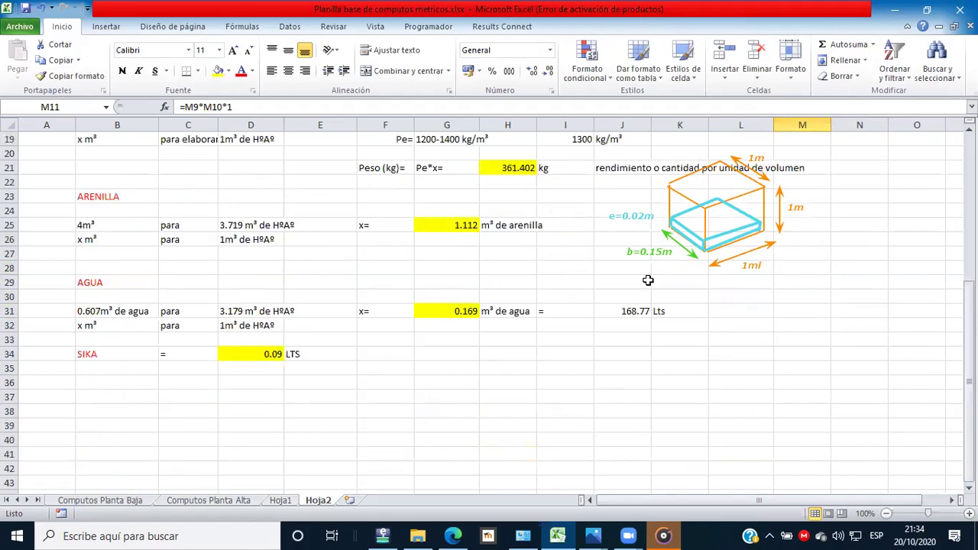
scroll(647, 280, "down", 3)
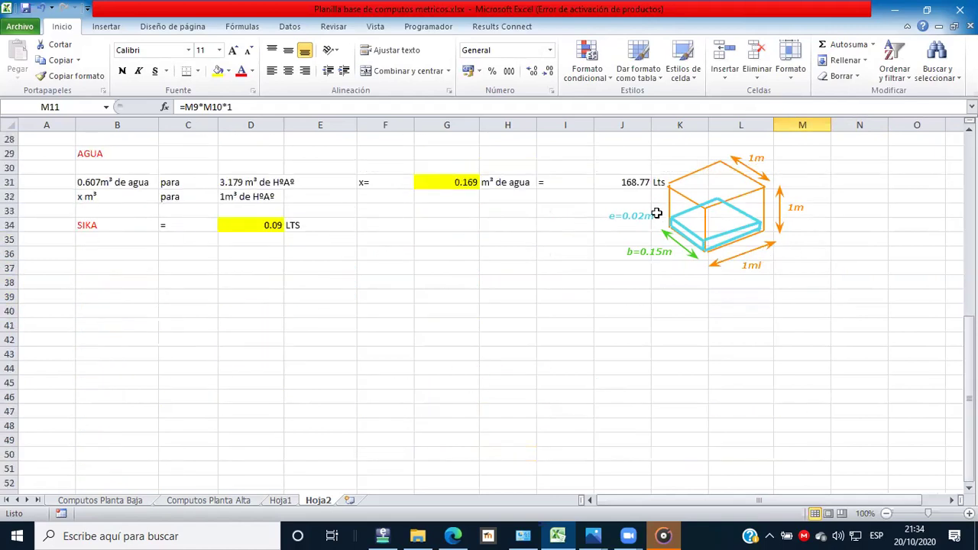
scroll(657, 213, "down", 1)
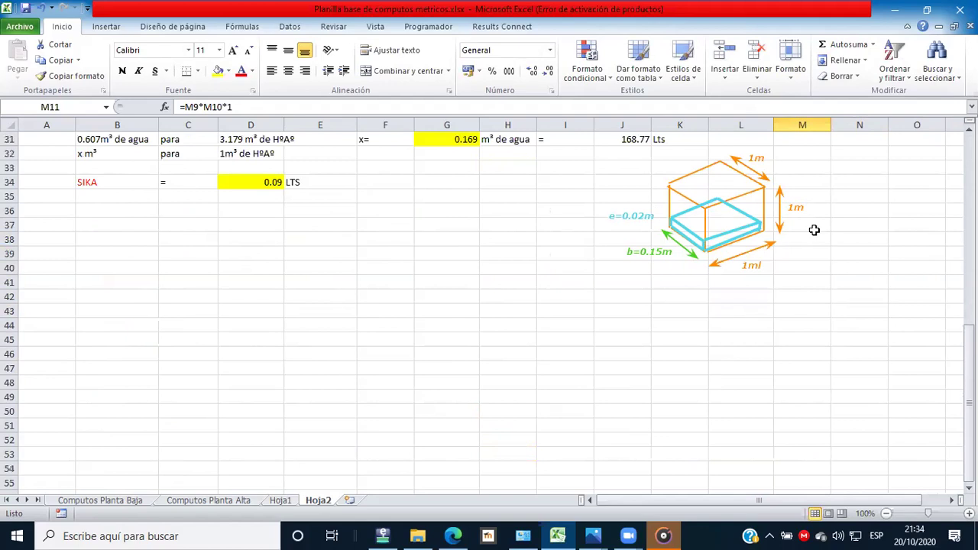
left_click(789, 237)
type("V=")
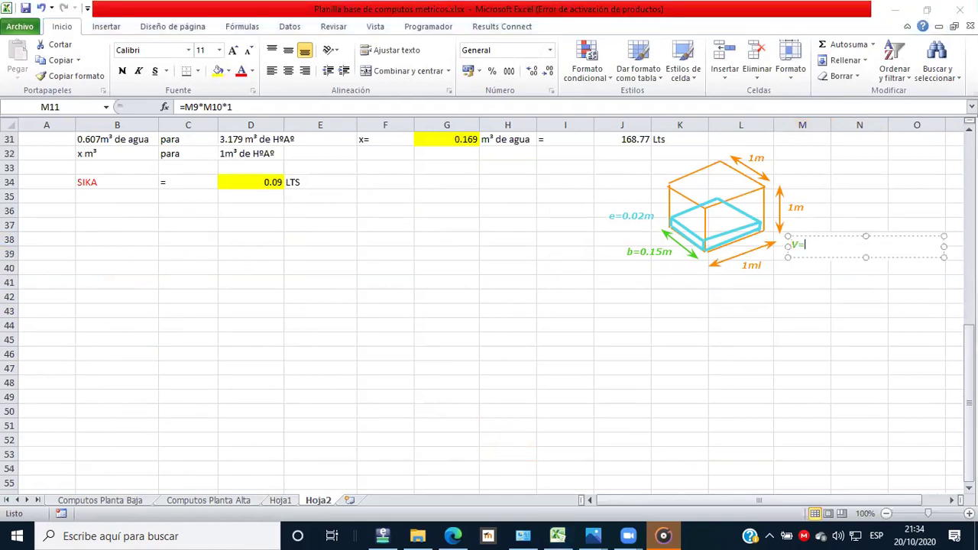
type("0.033")
key("BackSpace")
key("BackSpace")
type("03m")
key("Delete")
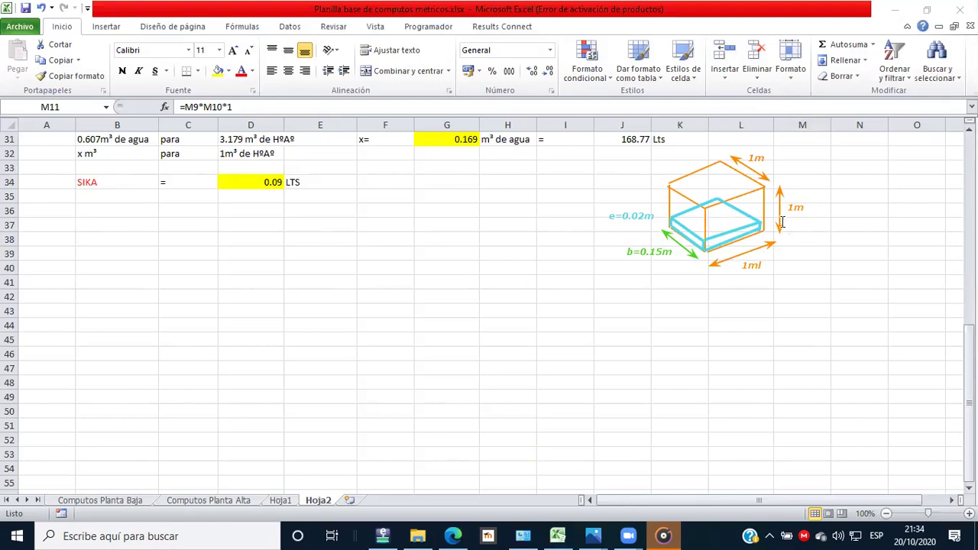
key("ctrl+z")
left_click(867, 207)
Step: Enter the cement yield 361.402 in K23, below the note on rendimiento por unidad de volumen
scroll(863, 212, "up", 8)
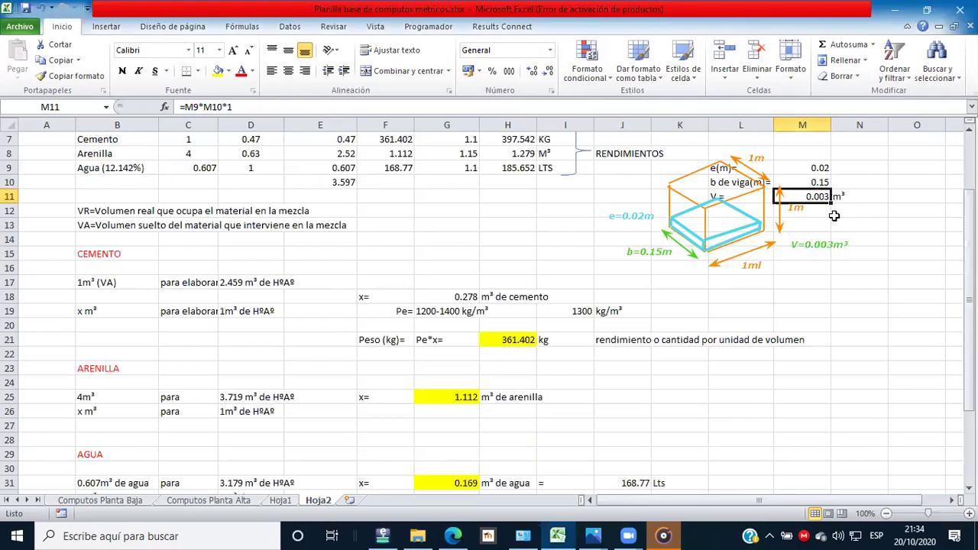
scroll(835, 217, "down", 6)
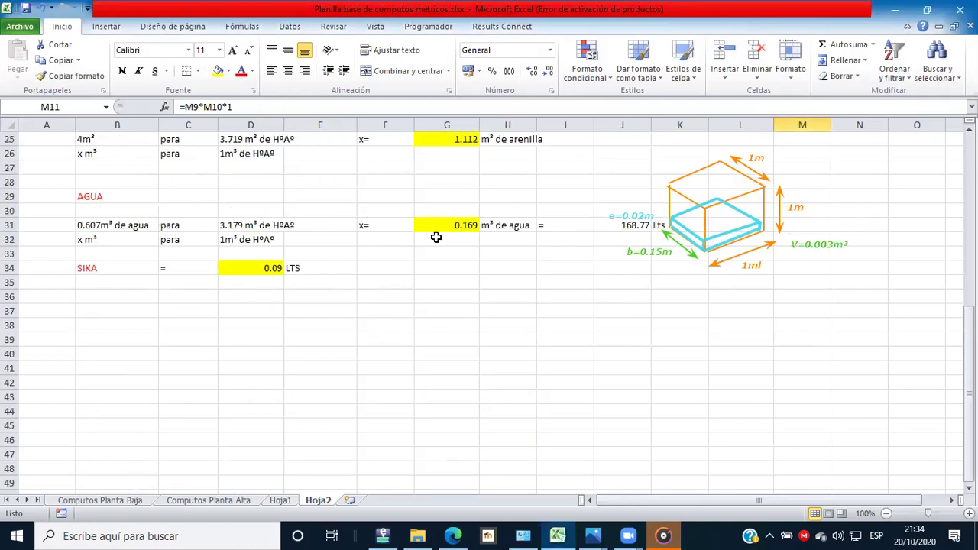
scroll(588, 296, "up", 5)
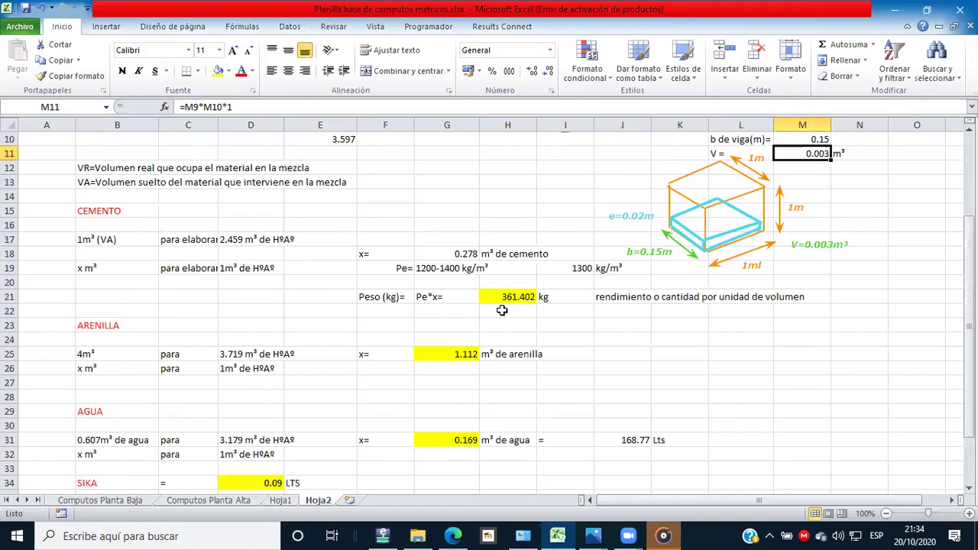
left_click(700, 330)
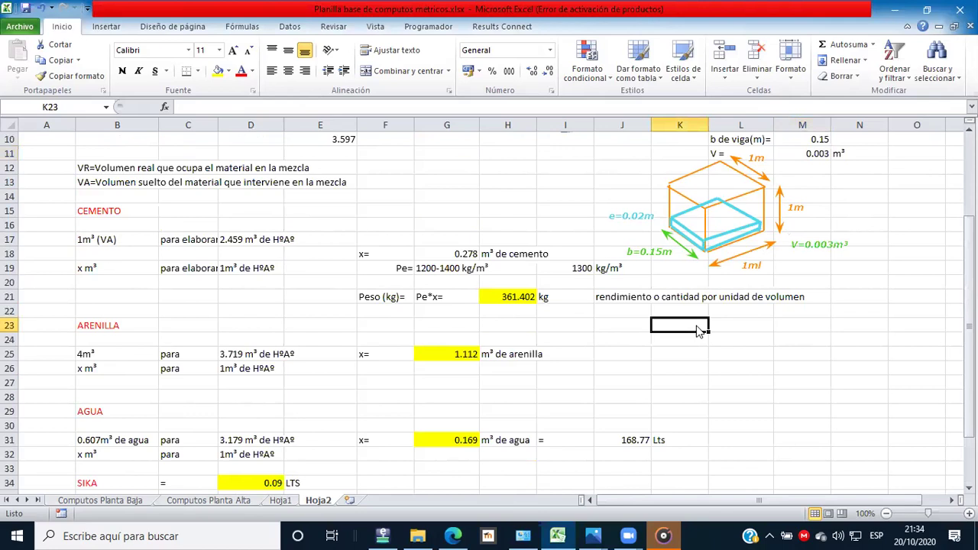
type("36")
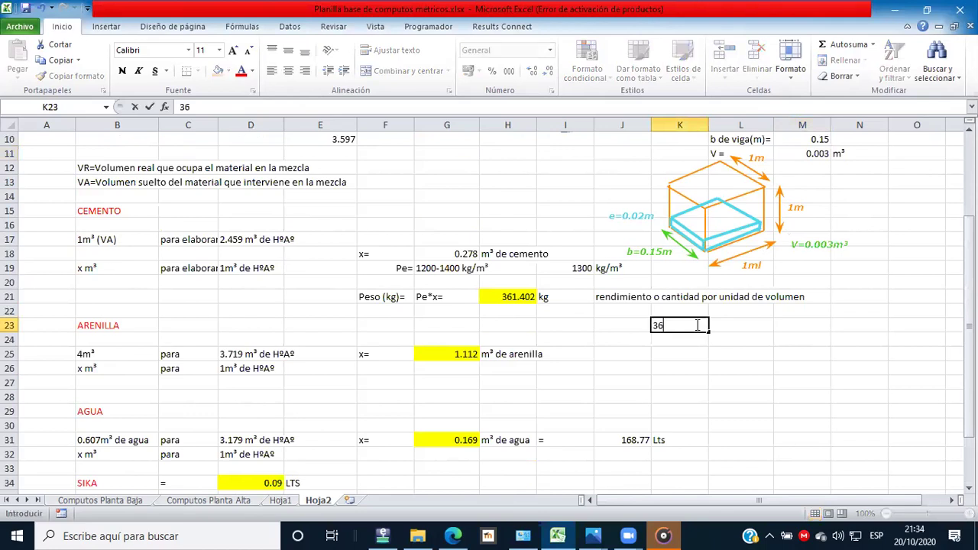
type("1.402")
Step: Complete the first proportion row with kg para in L23 and 1m³ in M23
left_click(730, 327)
type("k")
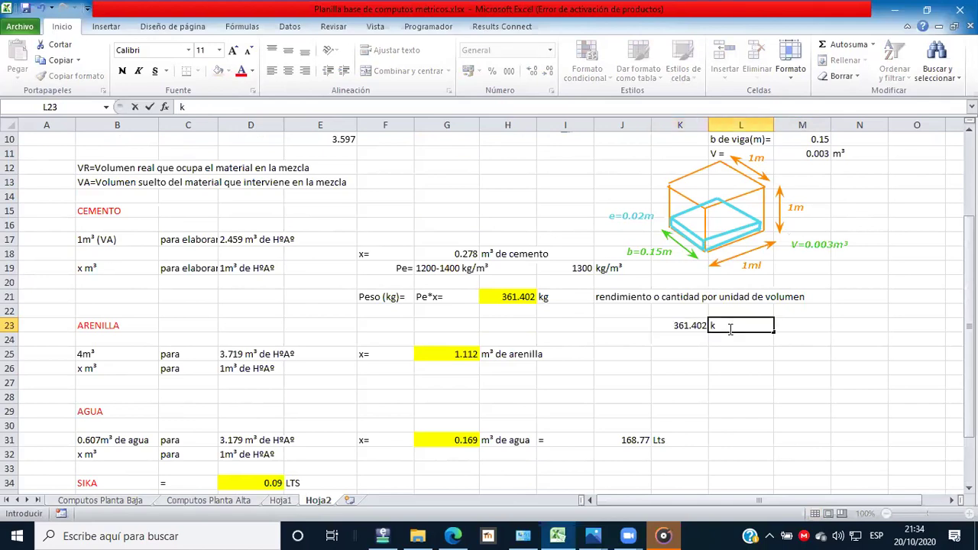
type("g para")
key("Tab")
type("1")
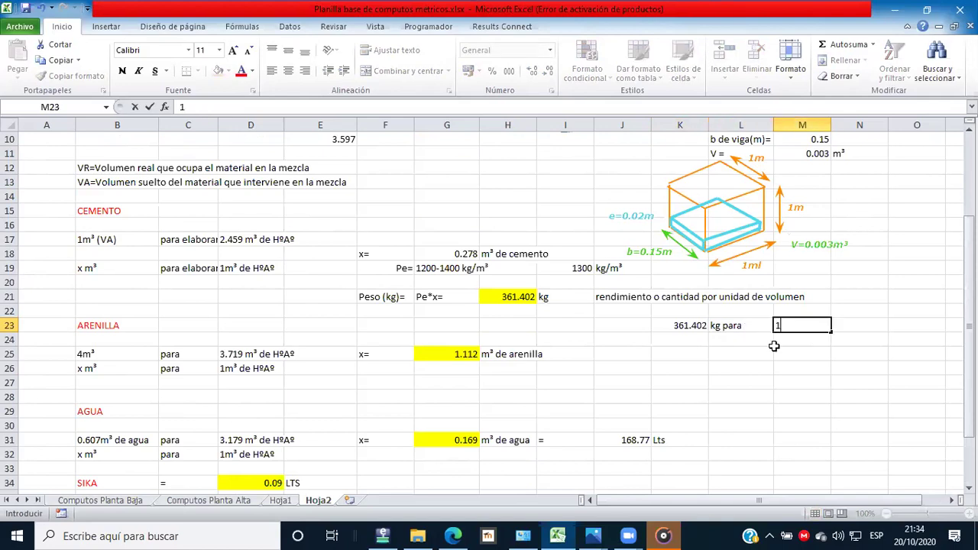
type("m³ de")
key("BackSpace")
key("BackSpace")
key("BackSpace")
key("Left")
Step: Enter the unknown x=? in K24, below the cement yield
key("Left")
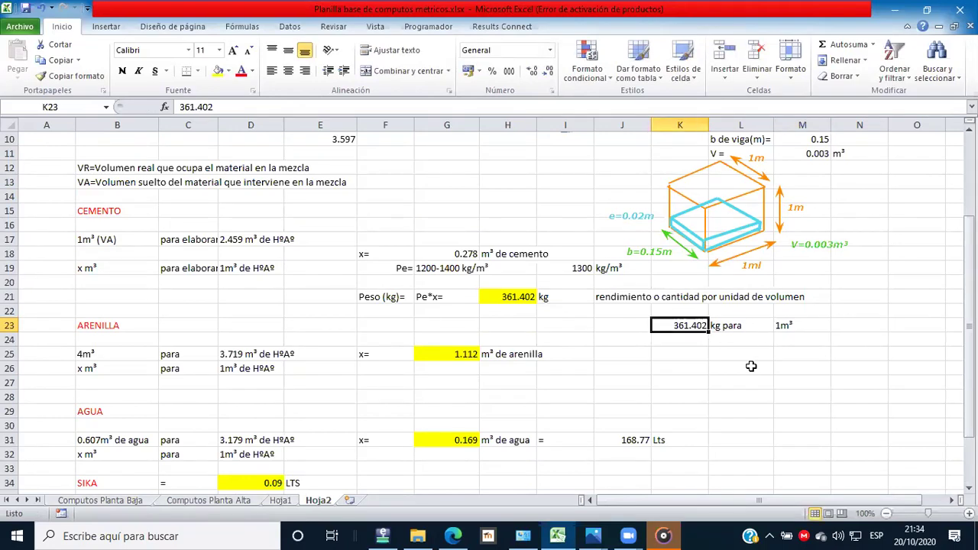
key("Down")
type("x=")
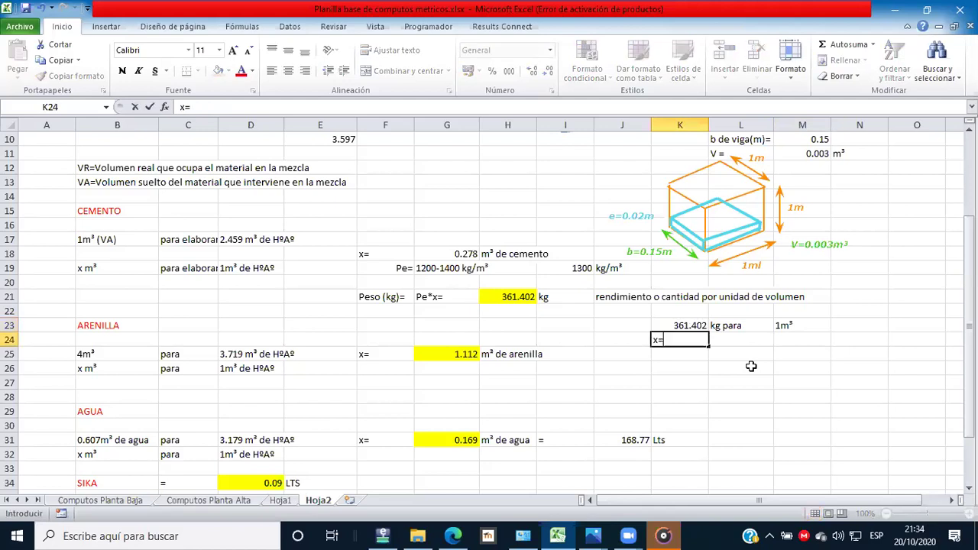
key("BackSpace")
type("=? kg")
key("shift+Left")
key("shift+Left")
key("BackSpace")
Step: Complete the second proportion row with kg para in L24 and 0.003m³ in M24
left_click(718, 340)
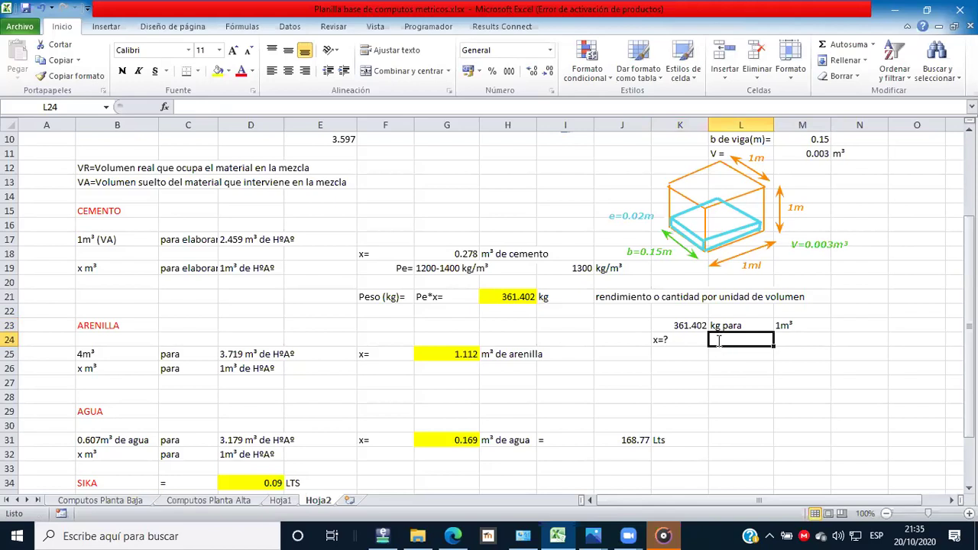
type("kg")
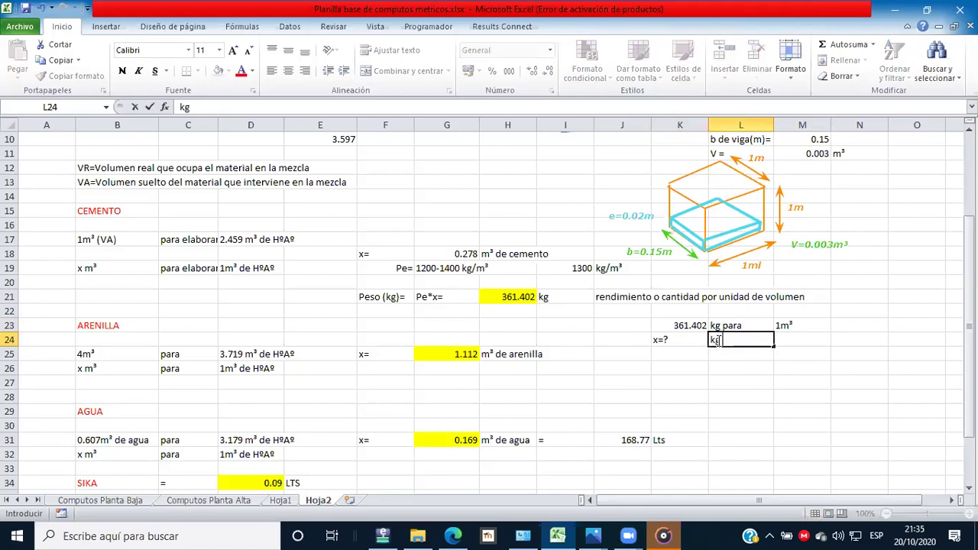
left_click(795, 339)
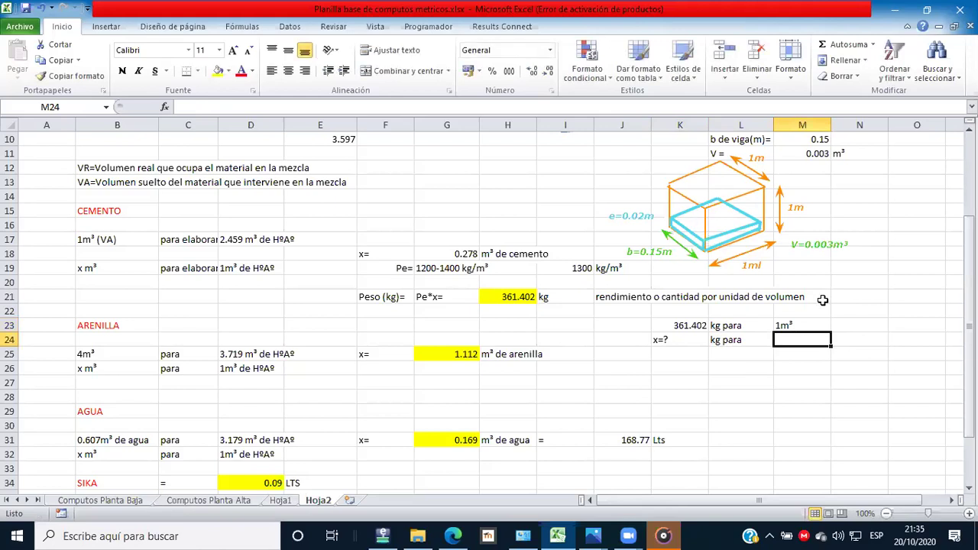
type("0.0")
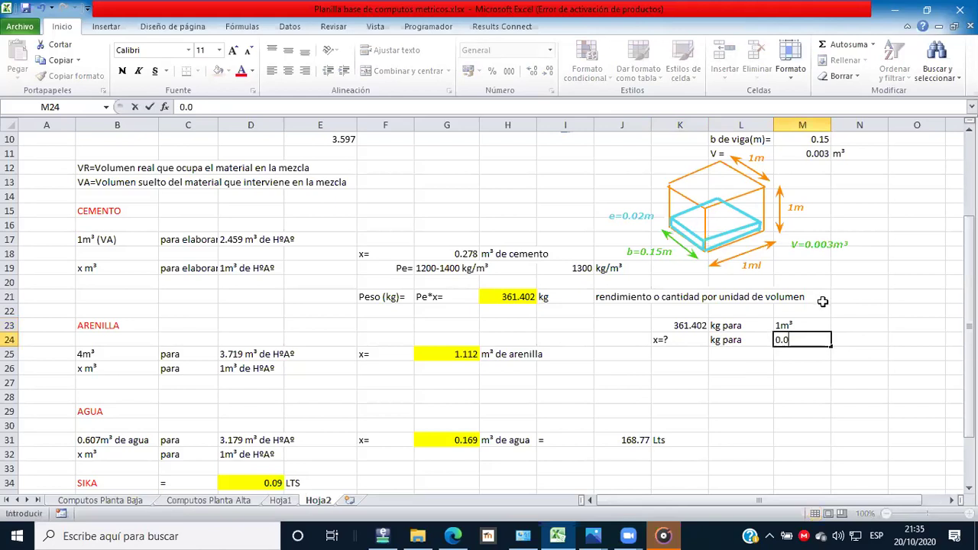
type("03m³")
key("ctrl+Return")
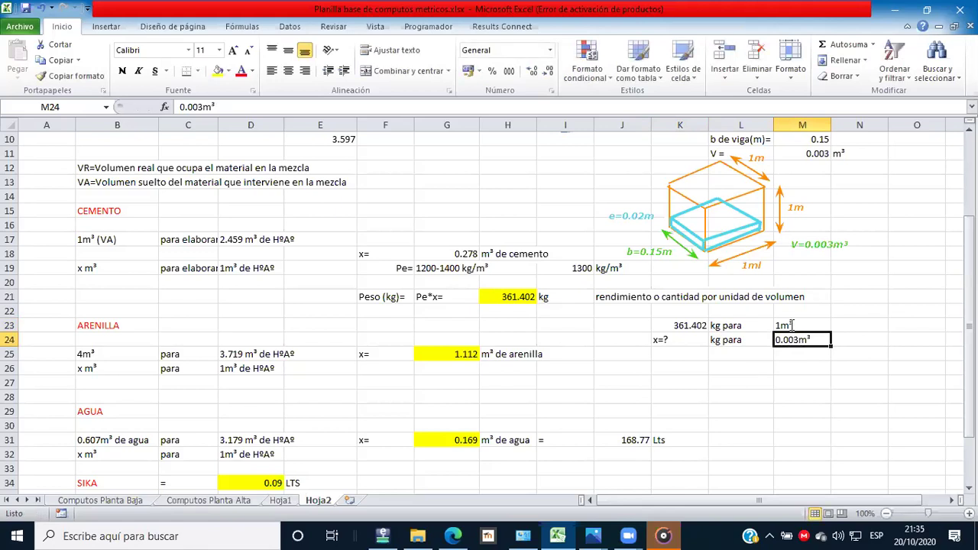
Step: Separate the unit from the reference volume, keeping only 1 in M23 and entering m³ in N23
double_click(778, 326)
left_click_drag(779, 325, 832, 330)
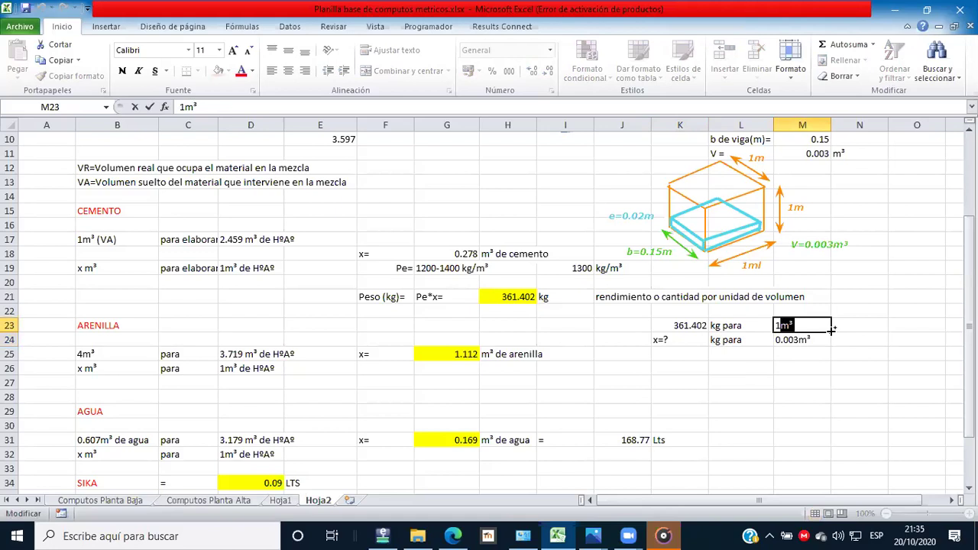
key("BackSpace")
left_click(852, 323)
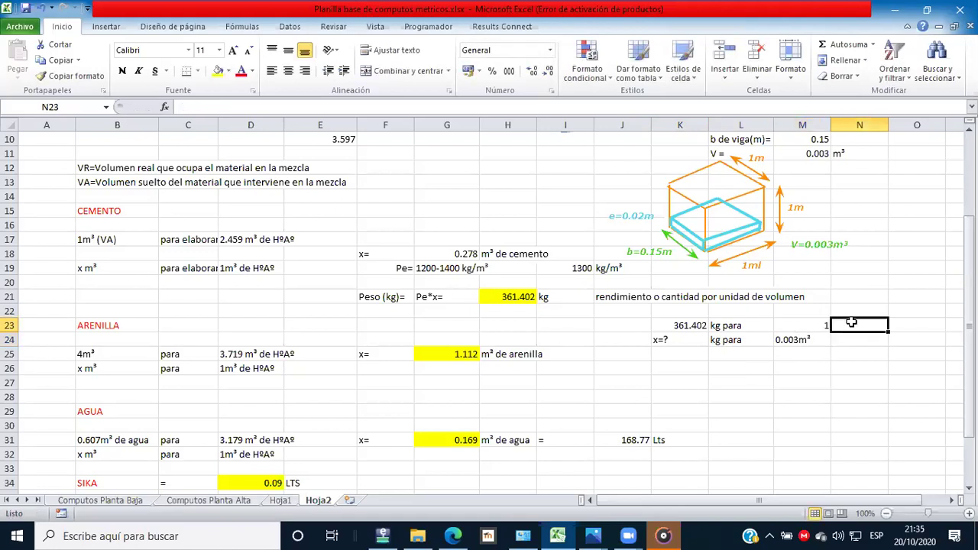
type("m³")
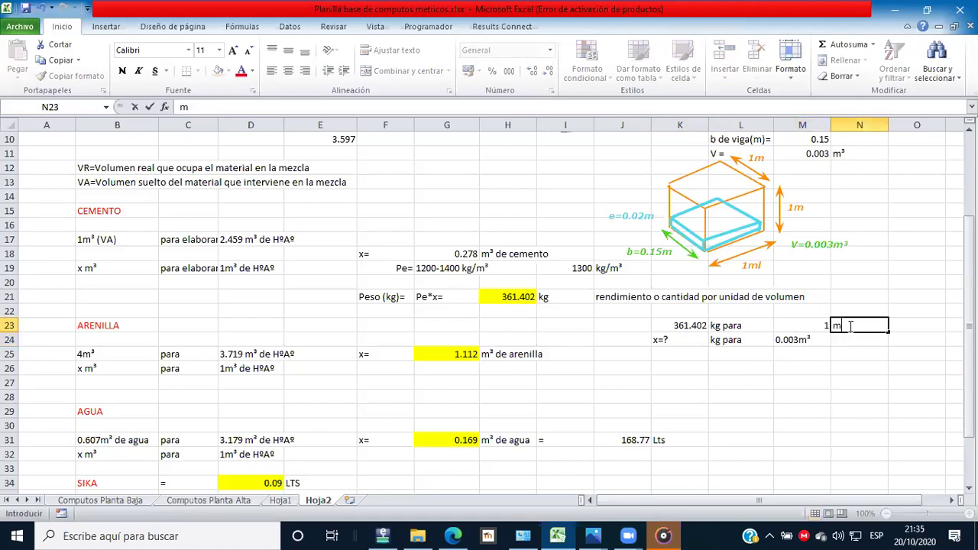
left_click(814, 325)
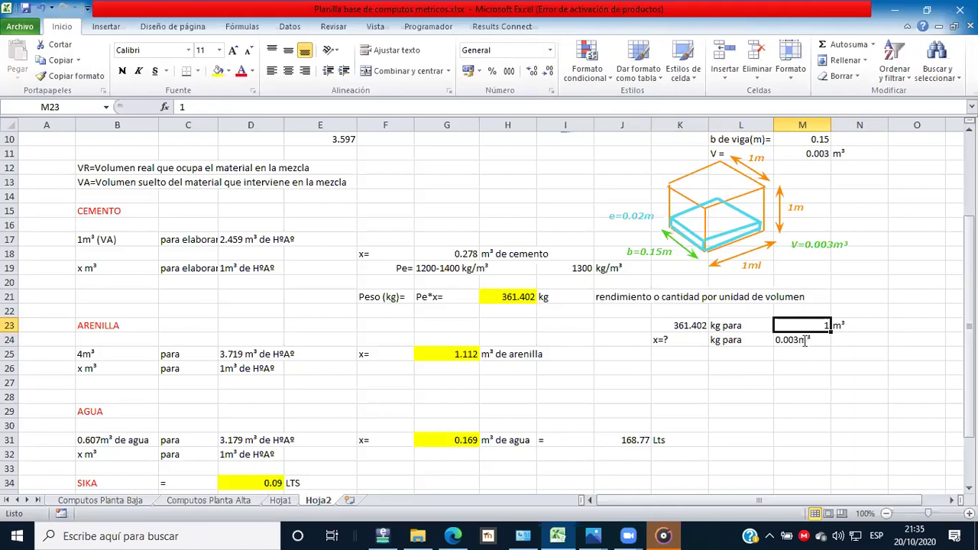
Step: Separate the unit from the layer volume, keeping only 0.003 in M24 and entering m³ in N24
double_click(805, 340)
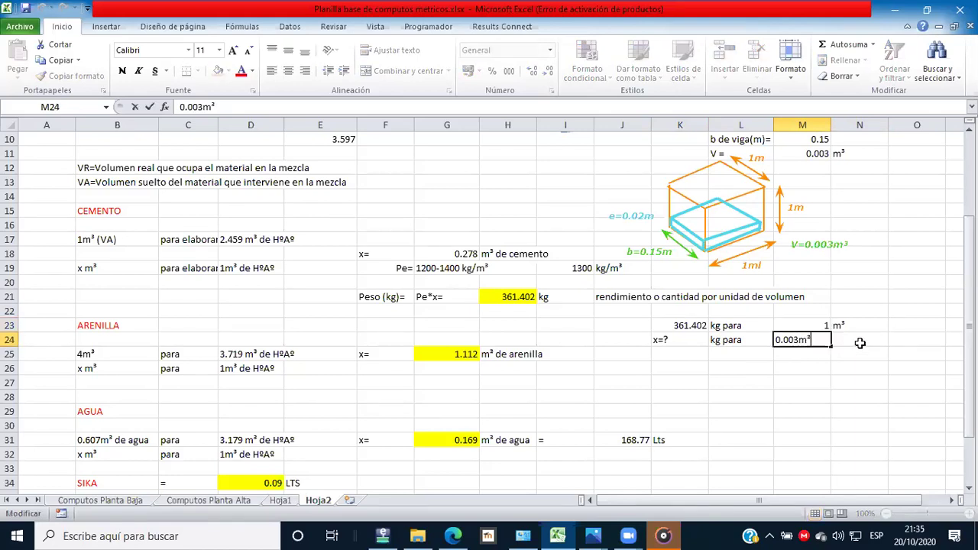
key("BackSpace")
key("BackSpace")
key("Tab")
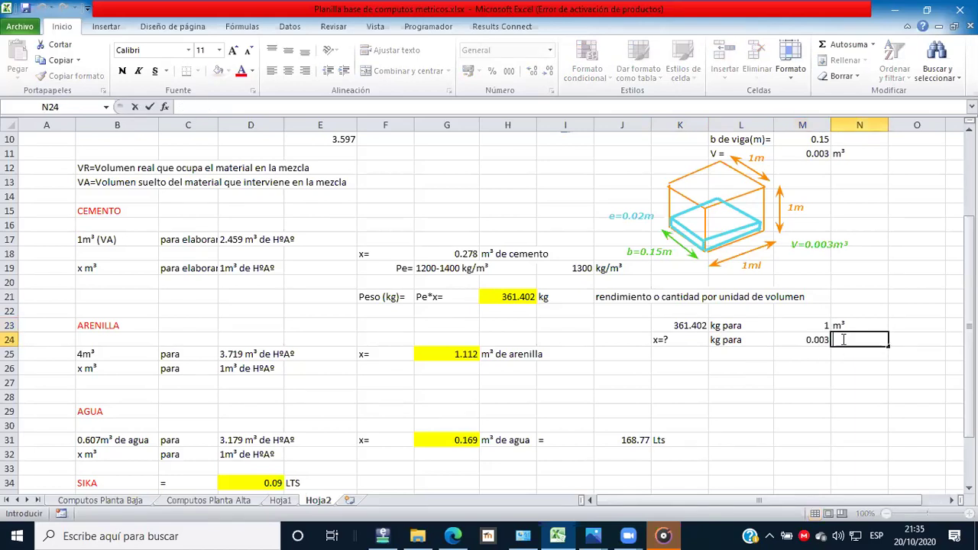
type("m³")
Step: Enter the result label x= in K26, below the cement proportion
left_click(696, 365)
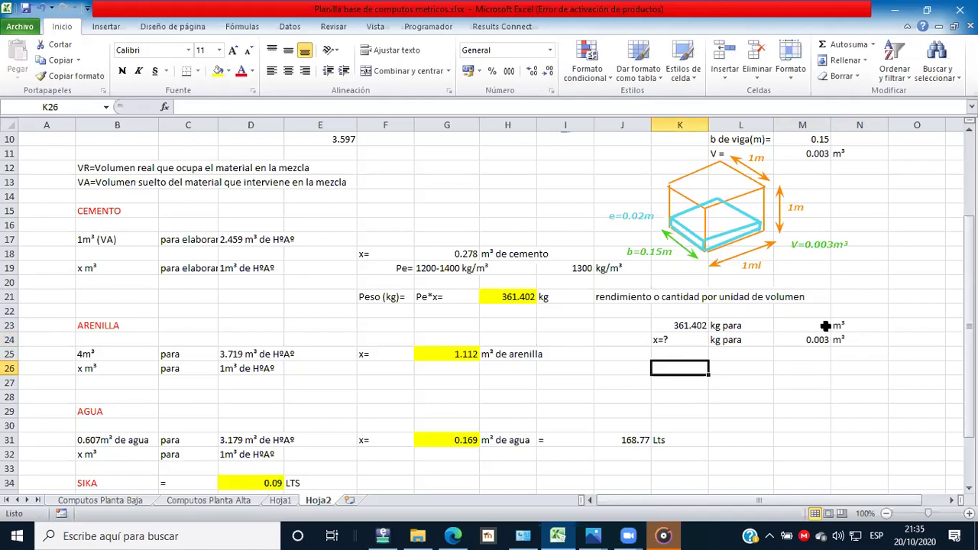
type("x=")
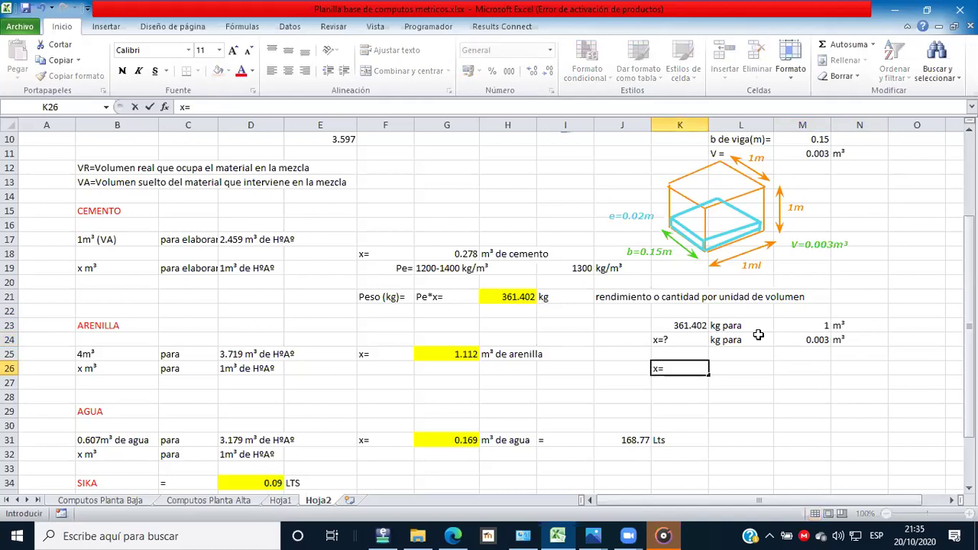
key("Tab")
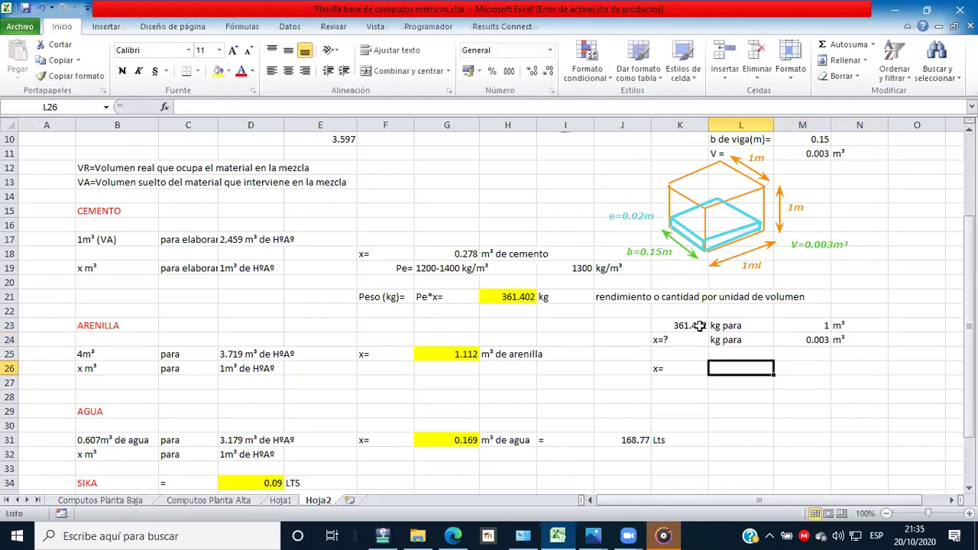
Step: Calculate the cement amount for the layer volume in L26 with the formula =K23*M24/M23
type("=")
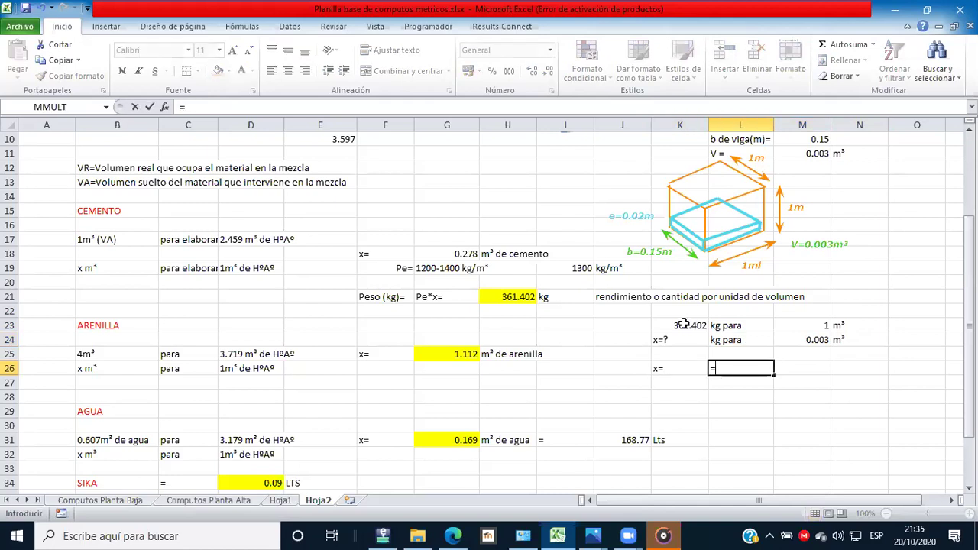
key("Up")
key("Up")
key("Up")
key("Left")
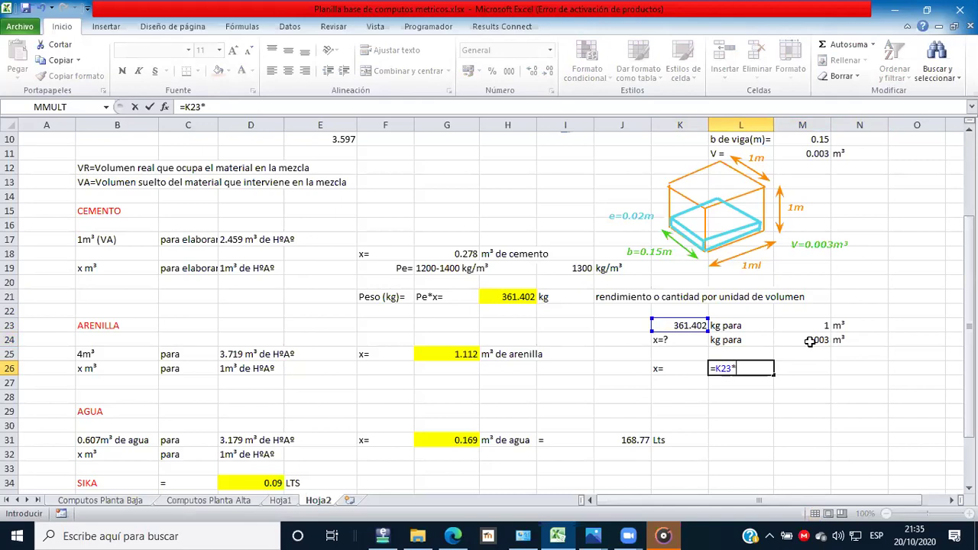
type("*")
key("Right")
key("Up")
key("Up")
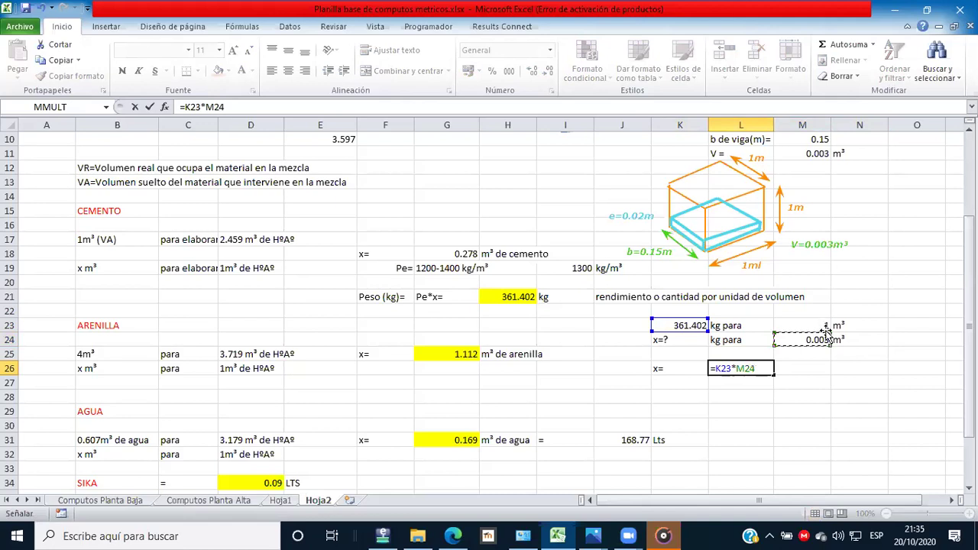
type("/")
key("Up")
key("Up")
key("Up")
key("Right")
key("ctrl+Return")
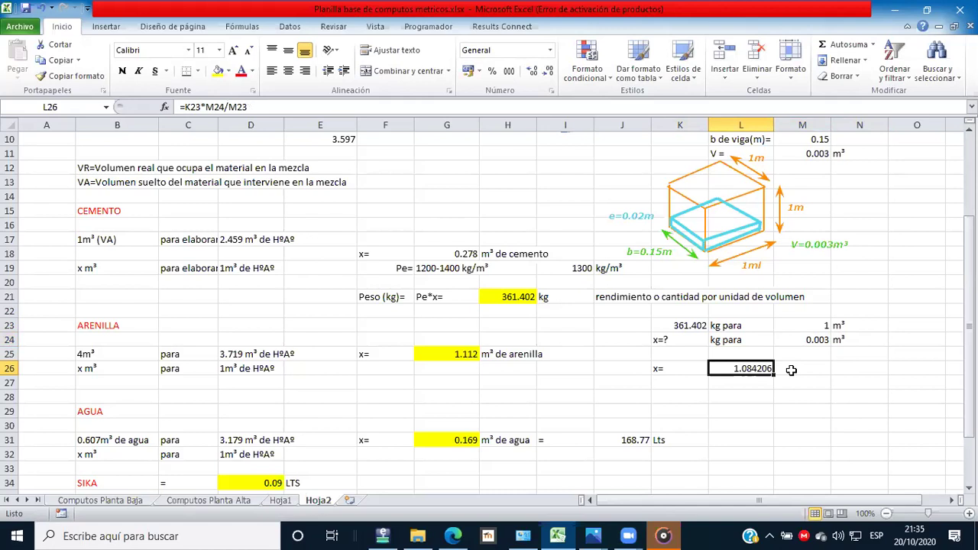
Step: Reduce the cement result in L26 to three decimal places
left_click(551, 71)
left_click(551, 71)
left_click(551, 72)
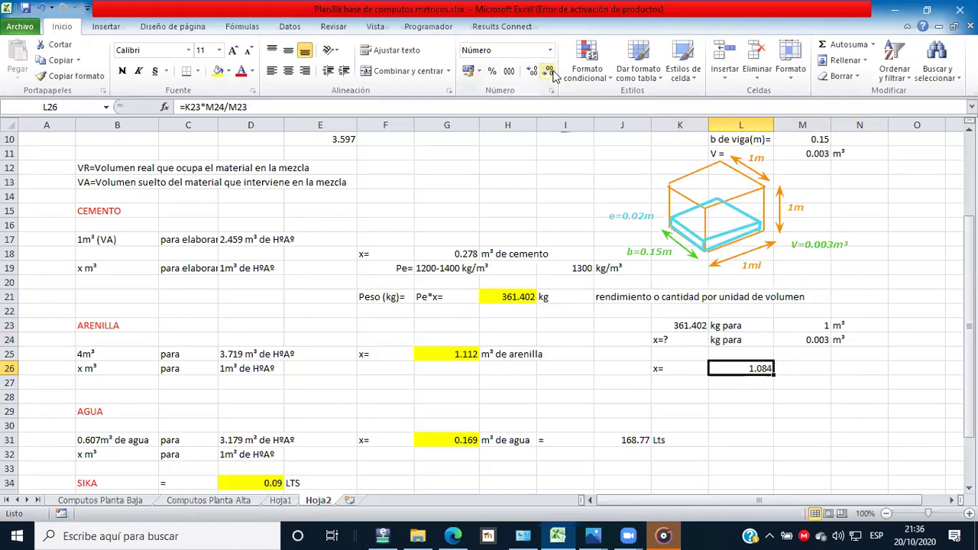
Step: Enter the unit note kg para 1ml de impermeabilizado in M26, beside the cement result
left_click(802, 368)
type("kg ")
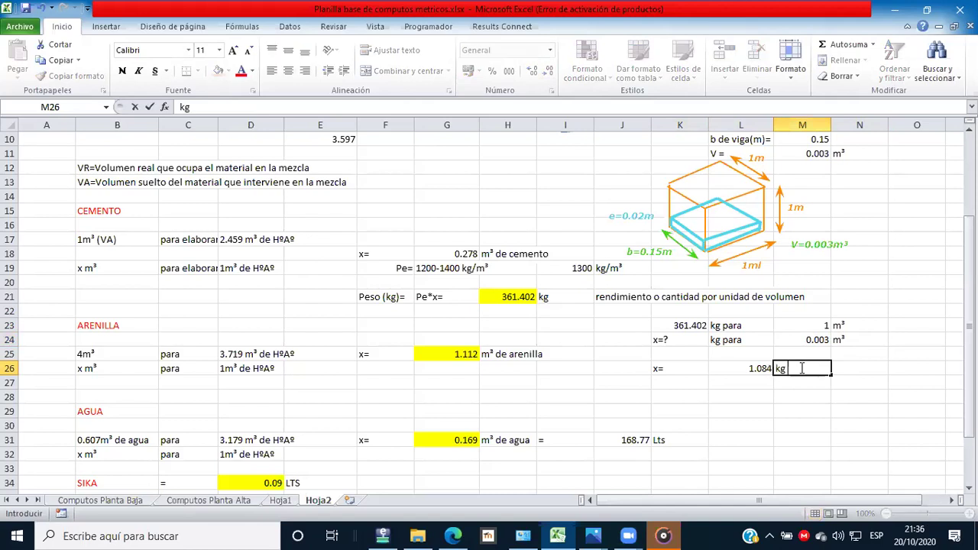
type("para 1ml de ")
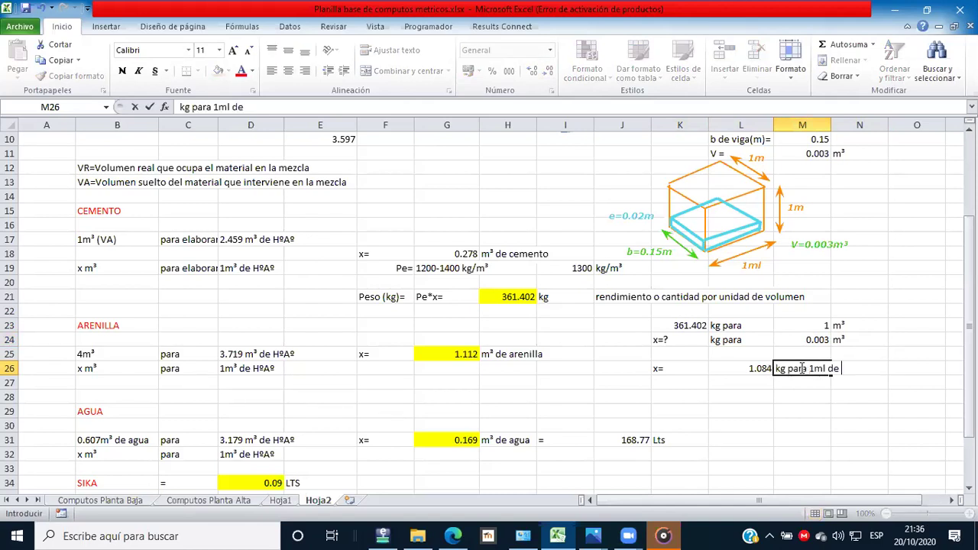
type("impermeabil")
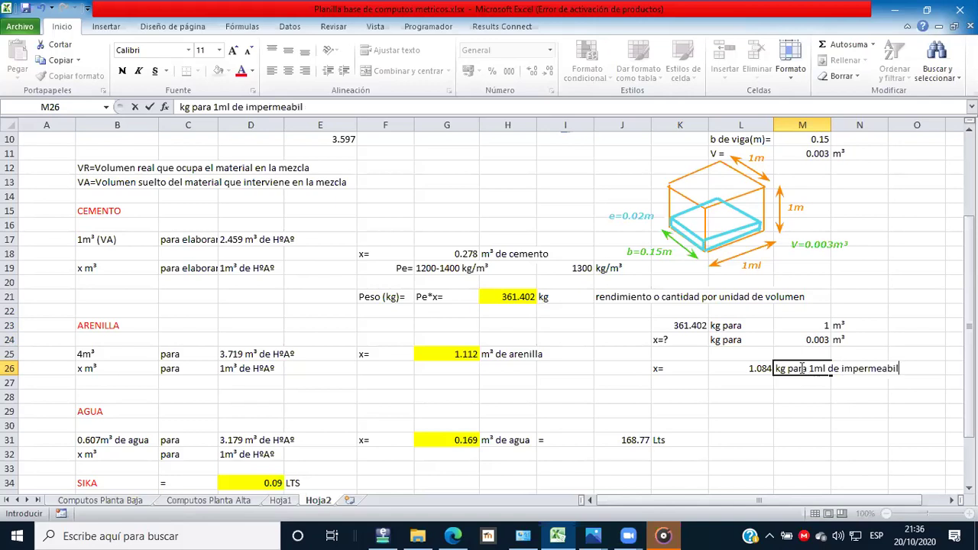
type("izado")
key("Down")
key("Down")
key("Down")
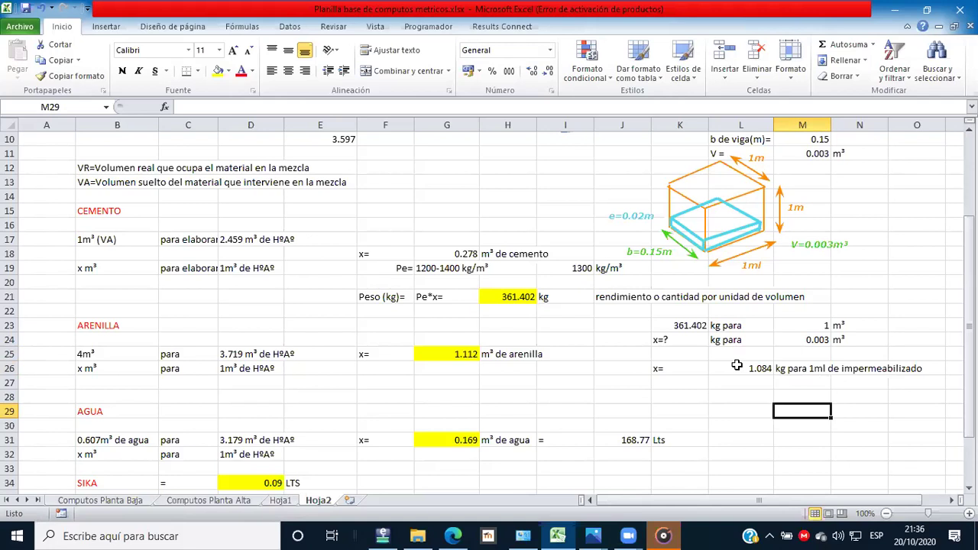
left_click(744, 425)
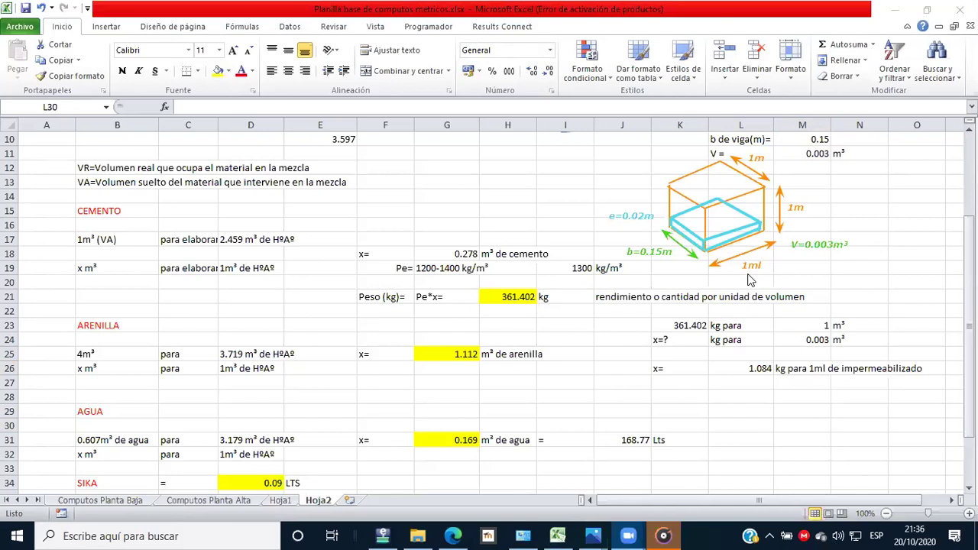
Step: Sketch a beam in perspective with orange straight lines on a blank whiteboard, with a narrow upright end face and two long receding edges
key("w")
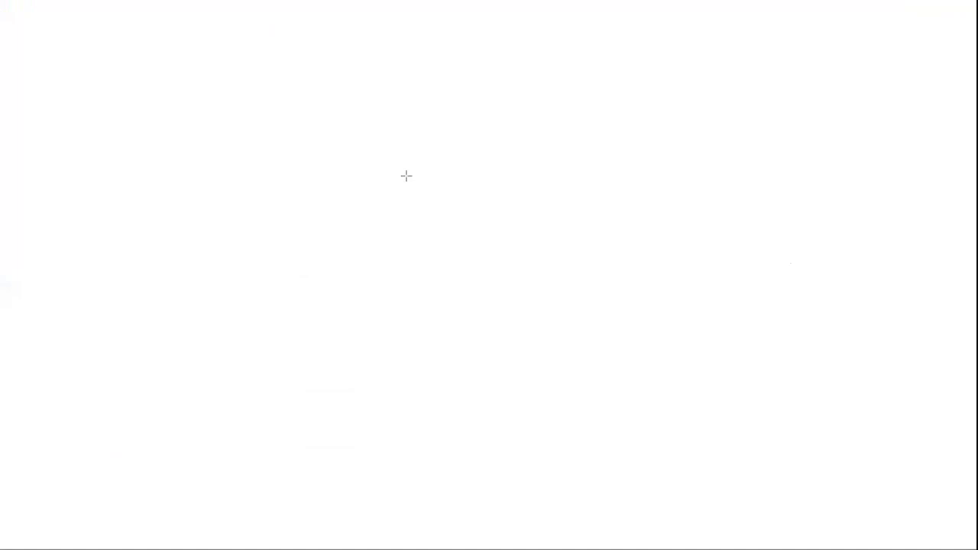
left_click_drag(422, 146, 428, 301)
key("ctrl+z")
left_click_drag(426, 138, 425, 299)
mouse_move(426, 139)
left_mouse_down()
mouse_move(450, 142)
mouse_move(446, 157)
mouse_move(454, 143)
mouse_move(451, 249)
mouse_move(436, 311)
mouse_move(673, 166)
mouse_move(718, 160)
left_mouse_up()
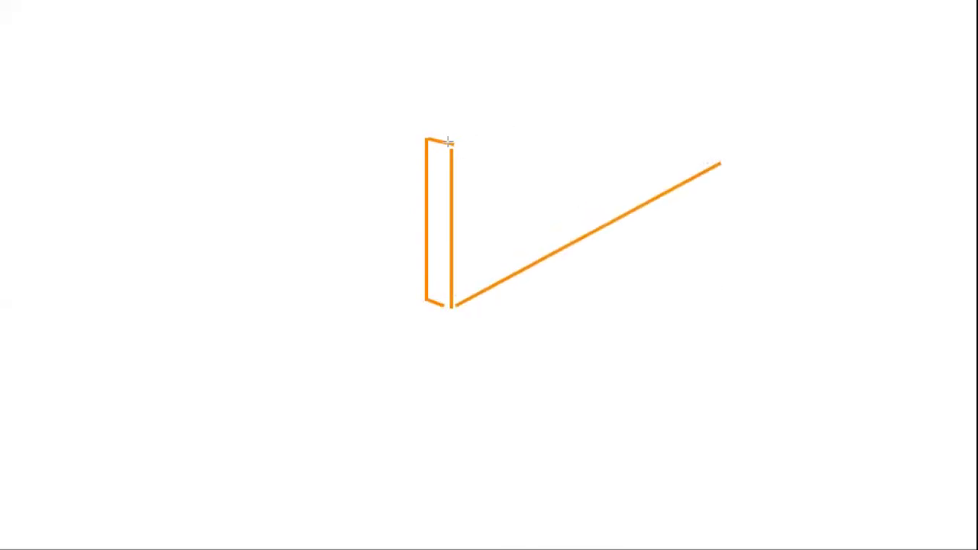
left_click_drag(451, 143, 728, 21)
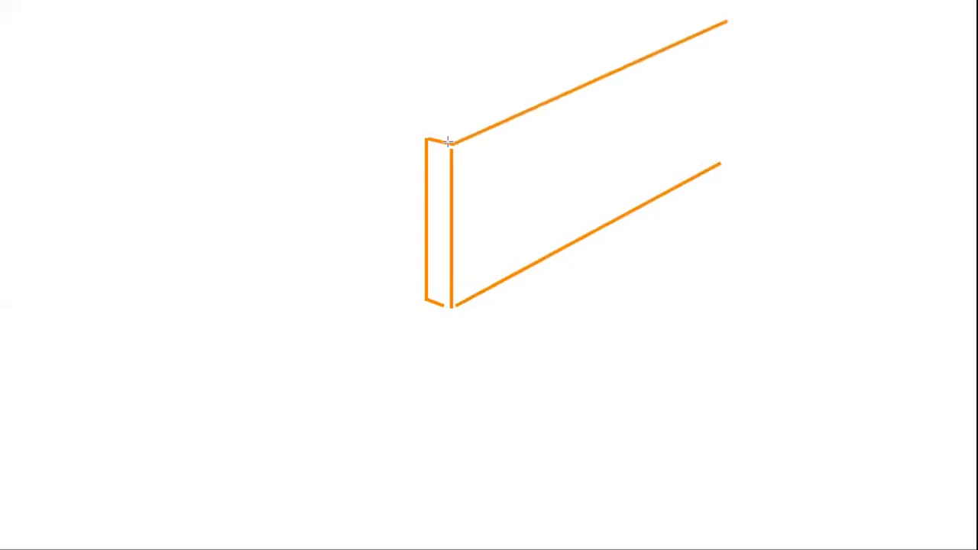
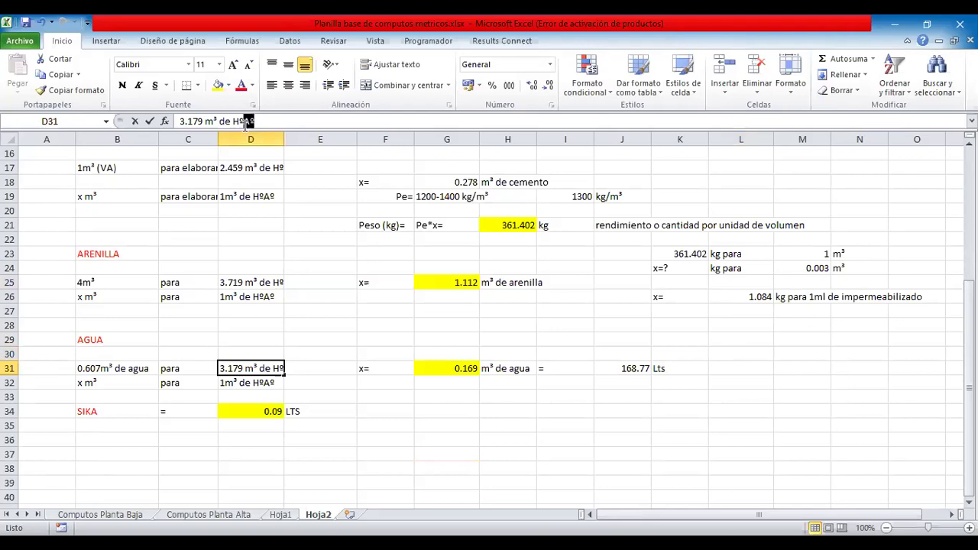
Step: Remove the ending Aº from D31, keeping 3.179 m³ de Hº
left_click(315, 293)
scroll(315, 294, "down", 2)
Step: Examine the cement and sand dosage in C7:C8 and the cement, sand and water yields in H21, G25 and G31
scroll(315, 294, "up", 6)
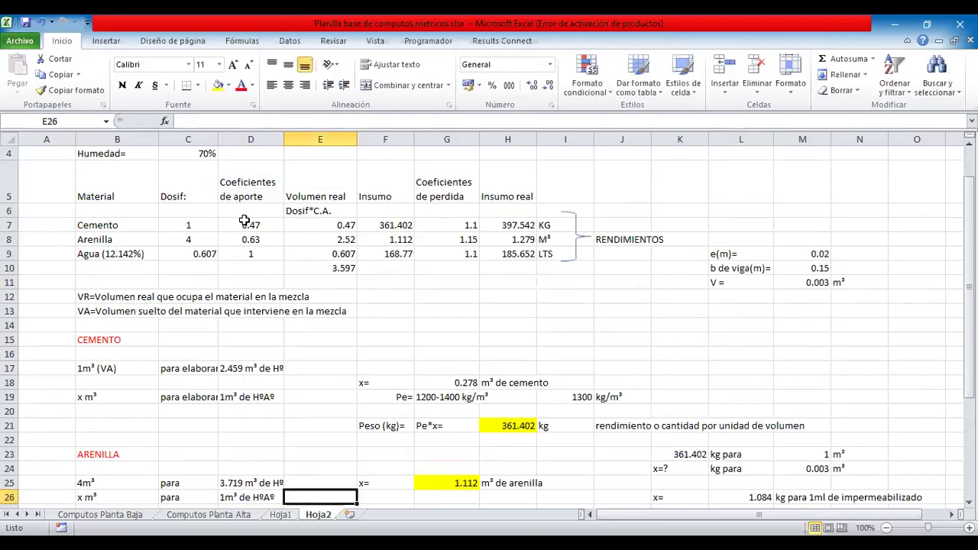
scroll(187, 229, "up", 1)
left_click_drag(191, 268, 193, 283)
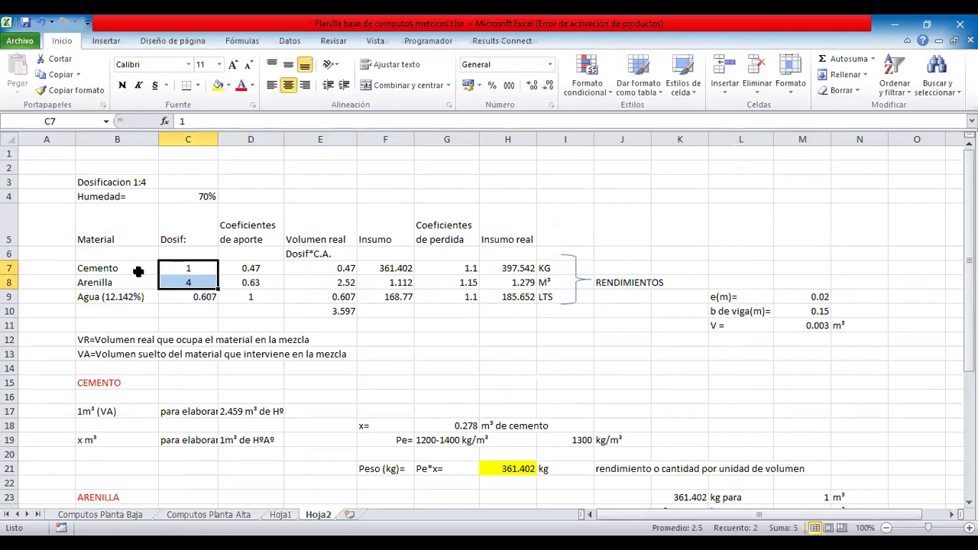
scroll(240, 283, "down", 2)
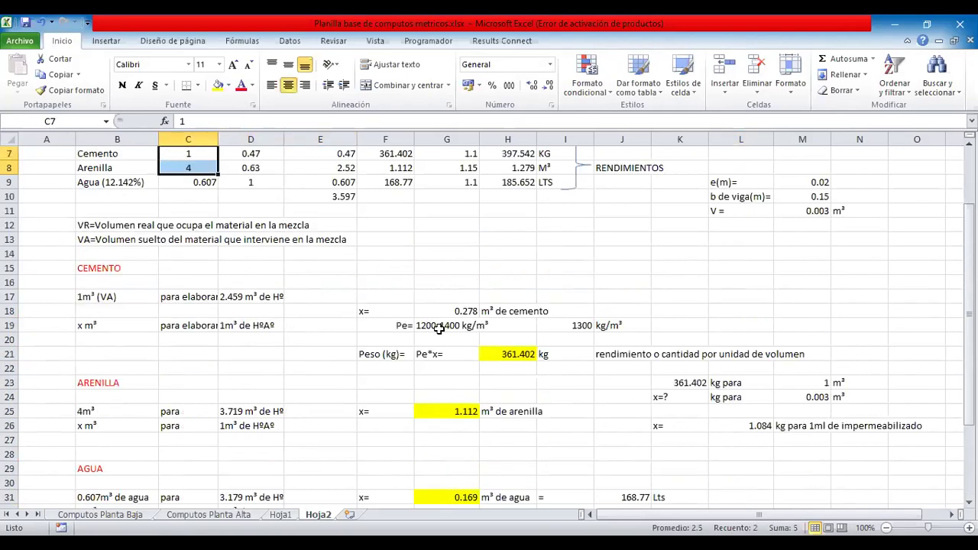
scroll(507, 268, "down", 2)
left_click(508, 268)
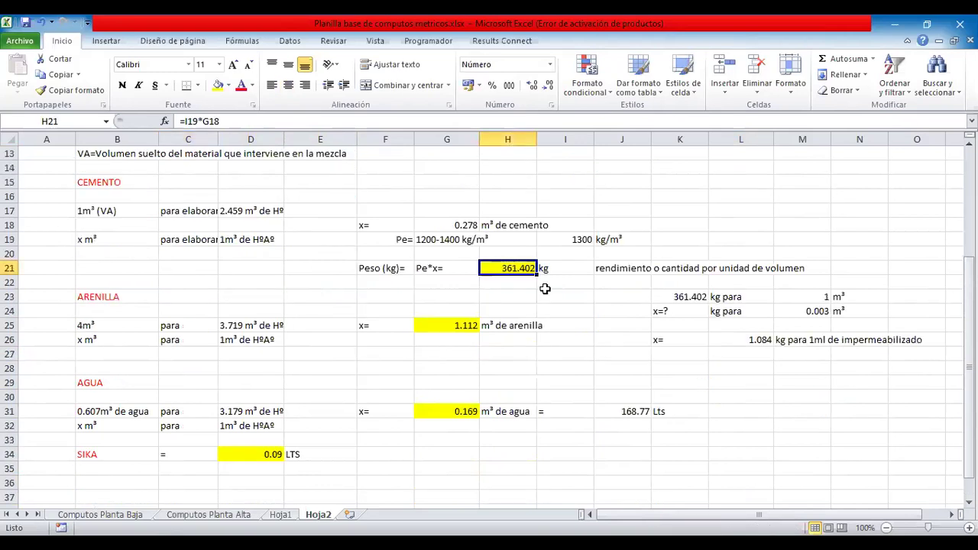
left_click(457, 325)
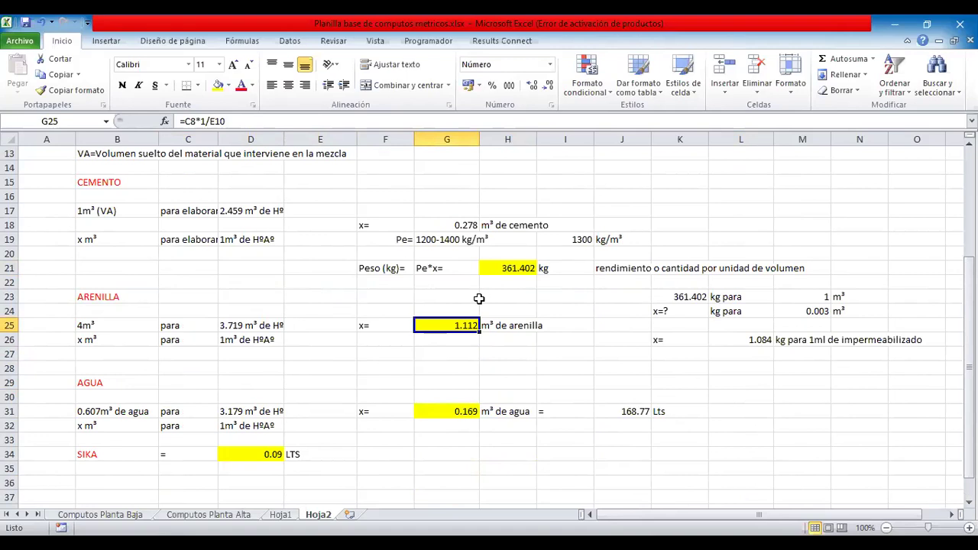
scroll(480, 299, "down", 1)
left_click(459, 370)
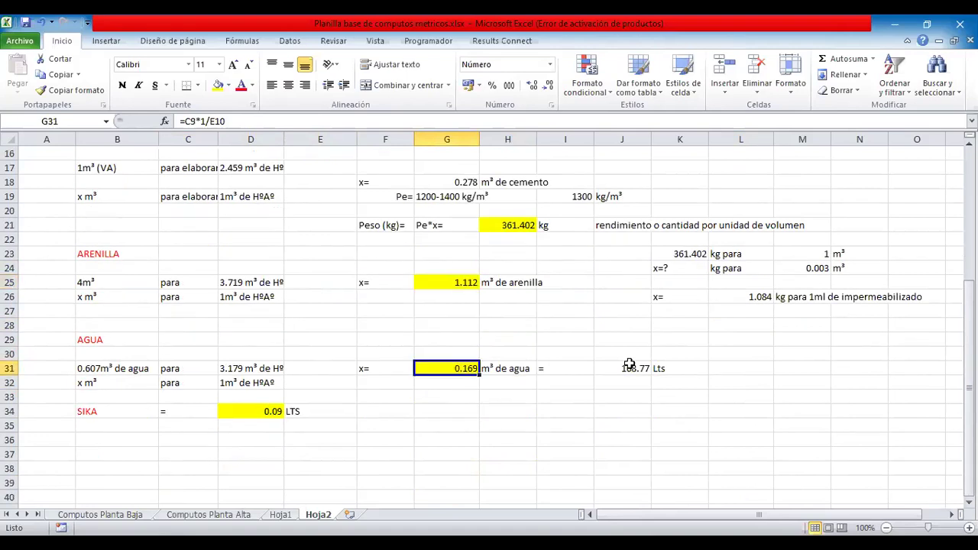
Step: Highlight the water amount in litres in J31 with the same yellow fill as the other yields
left_click(629, 367)
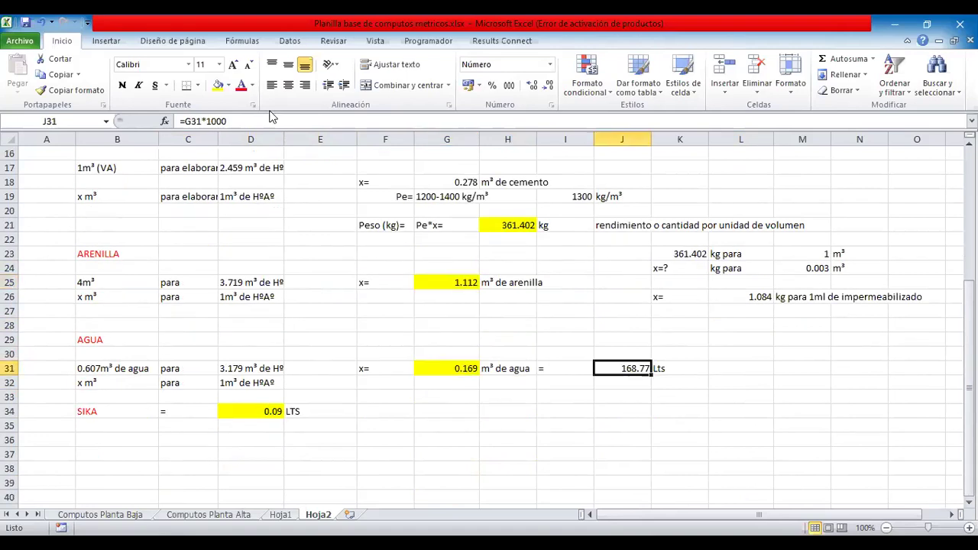
key("F4")
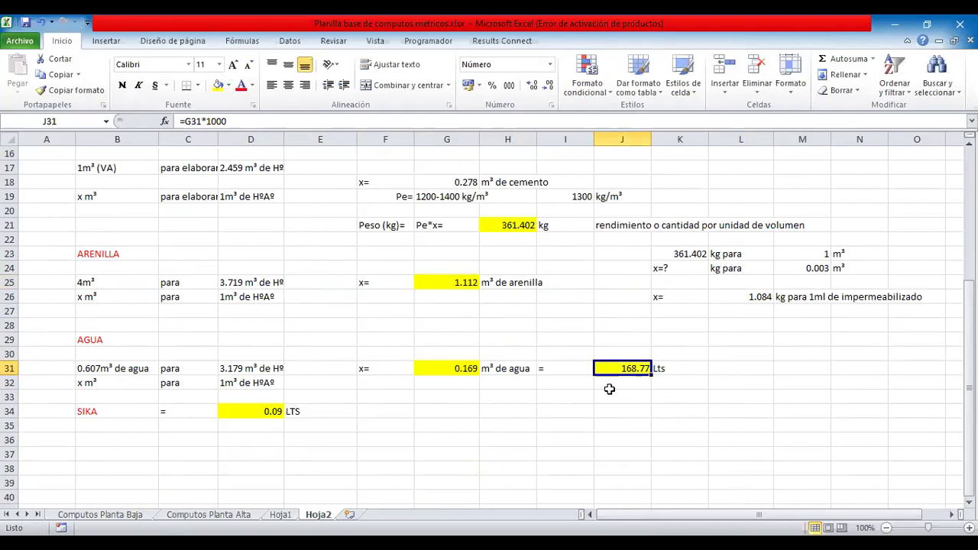
scroll(644, 352, "down", 2)
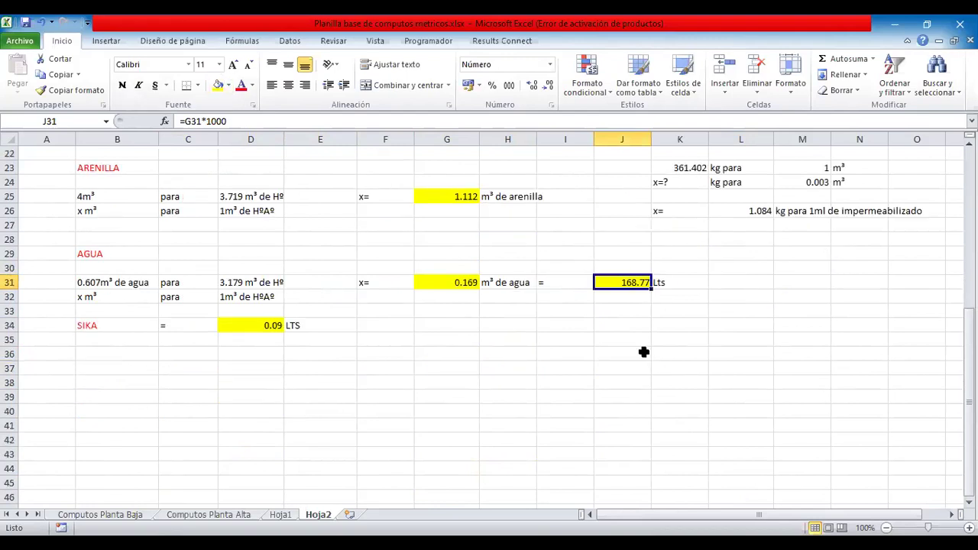
left_click(608, 353)
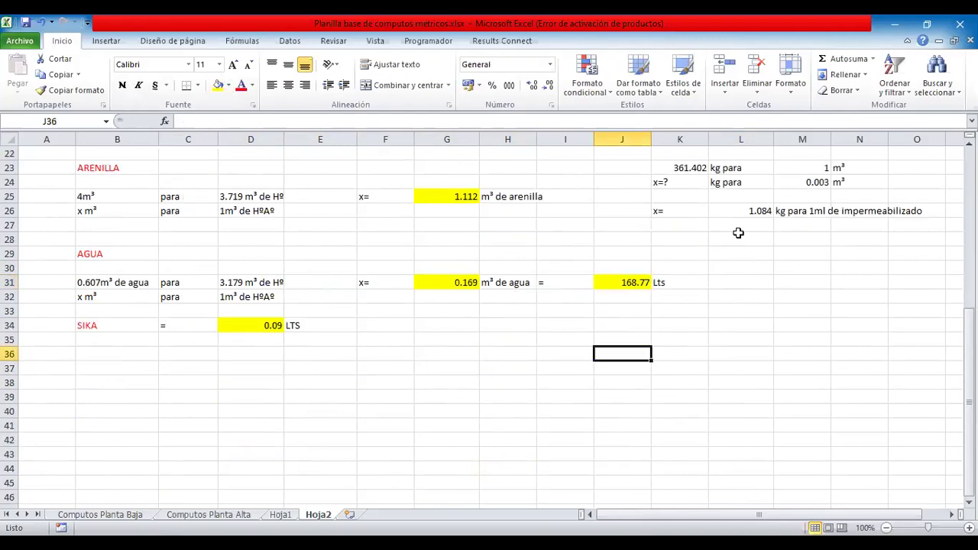
Step: Extend the unit of the reference volume in N23 to m³ de Hº
scroll(513, 225, "up", 2)
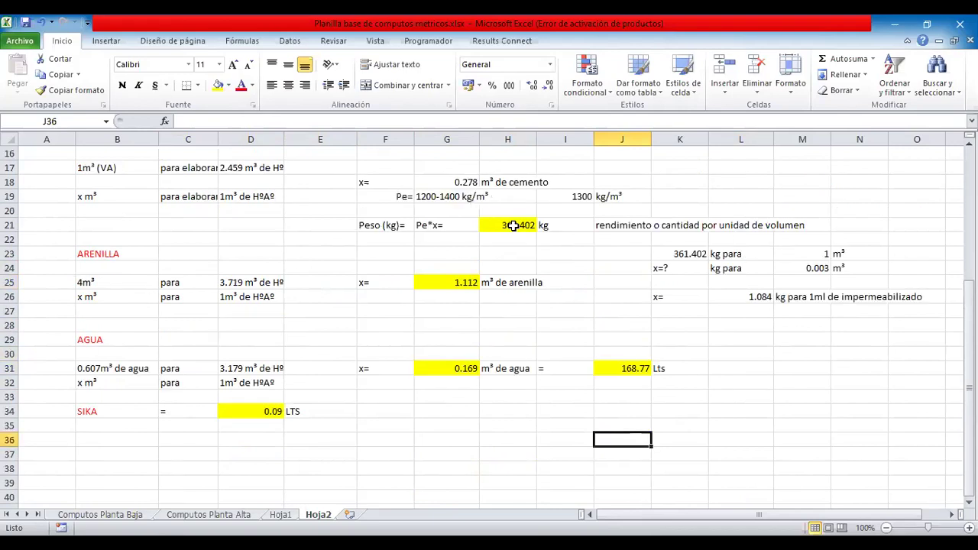
left_click(523, 226)
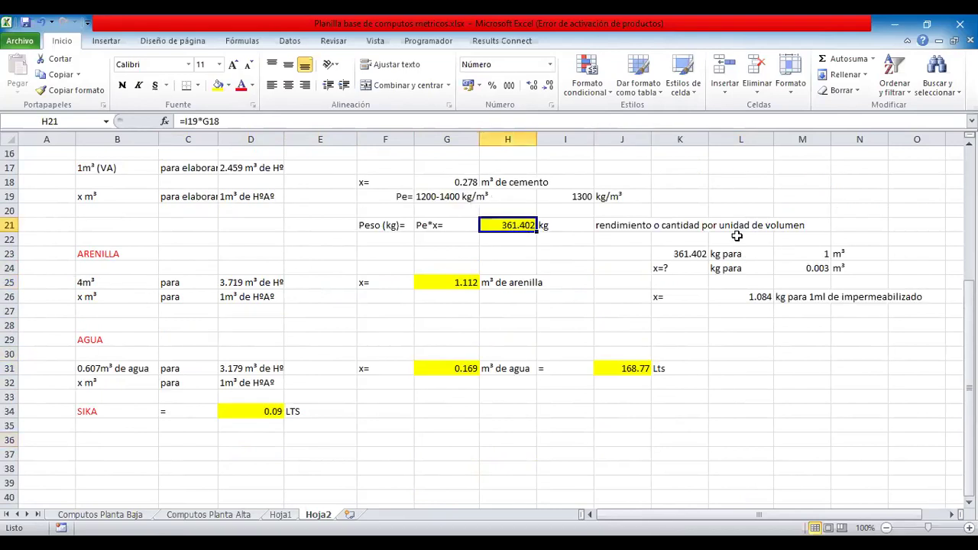
left_click(809, 249)
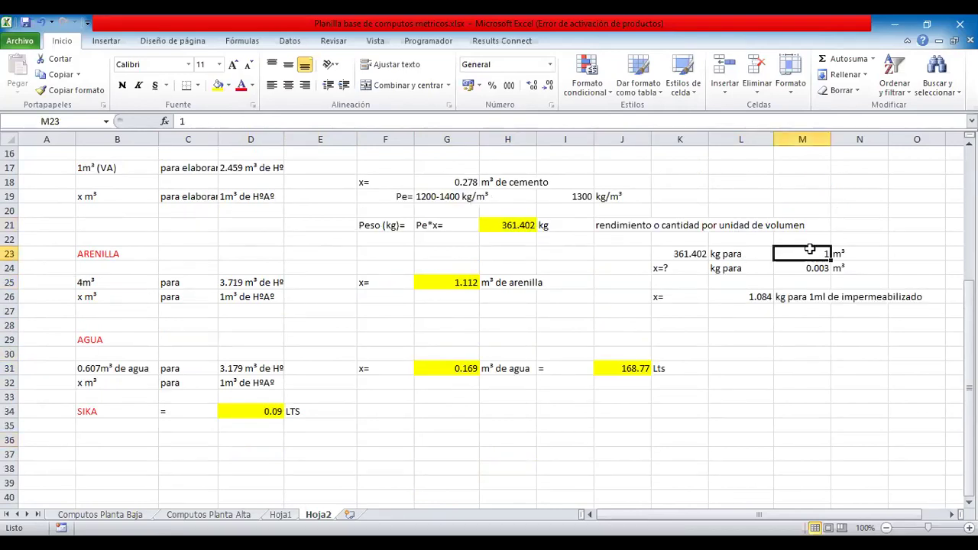
left_click(871, 252)
double_click(871, 253)
type("d")
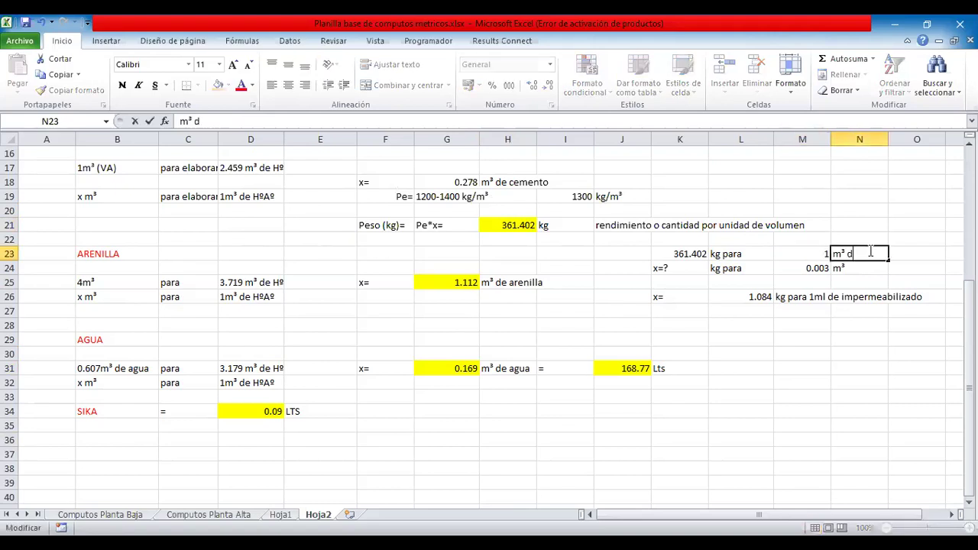
type("e Hº")
key("Return")
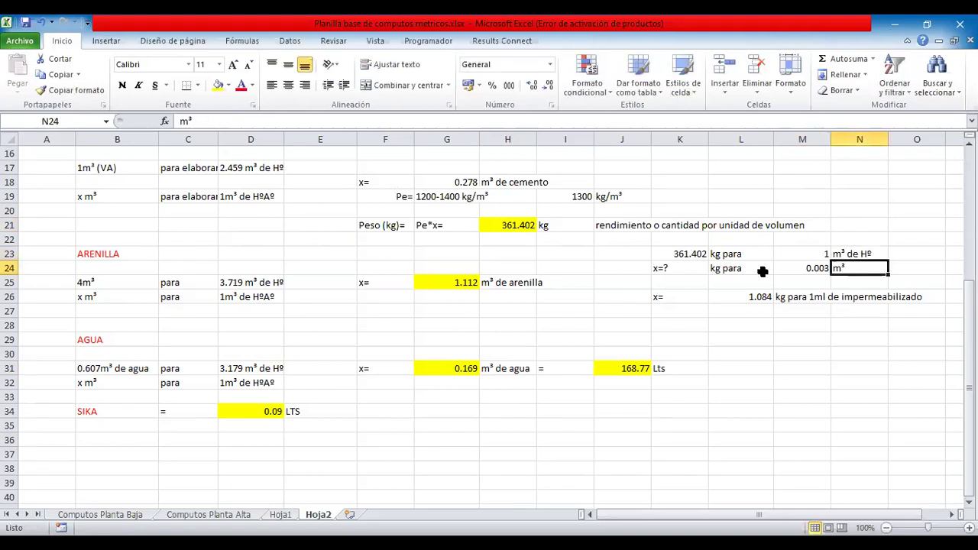
Step: Examine the terms of the cement proportion in K23, K24 and M24
left_click(696, 254)
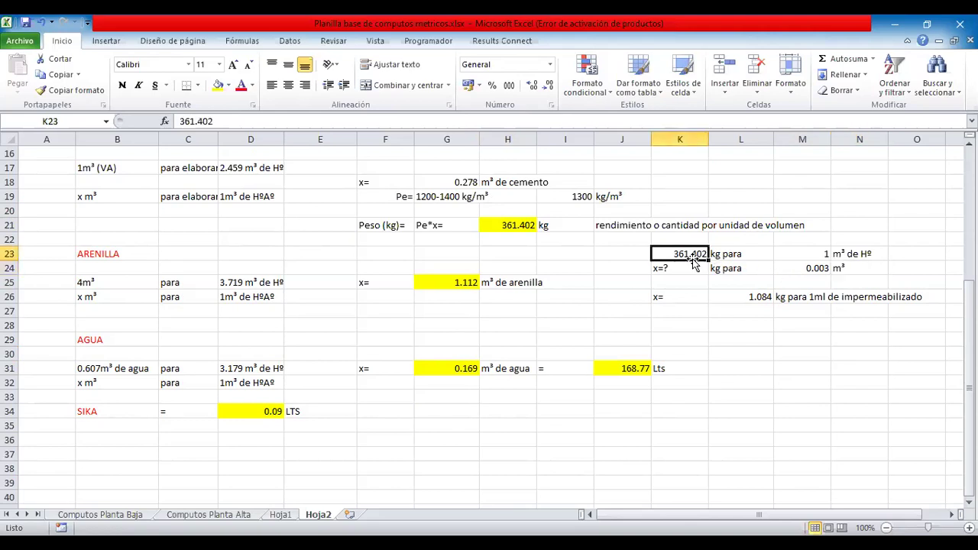
left_click(681, 268)
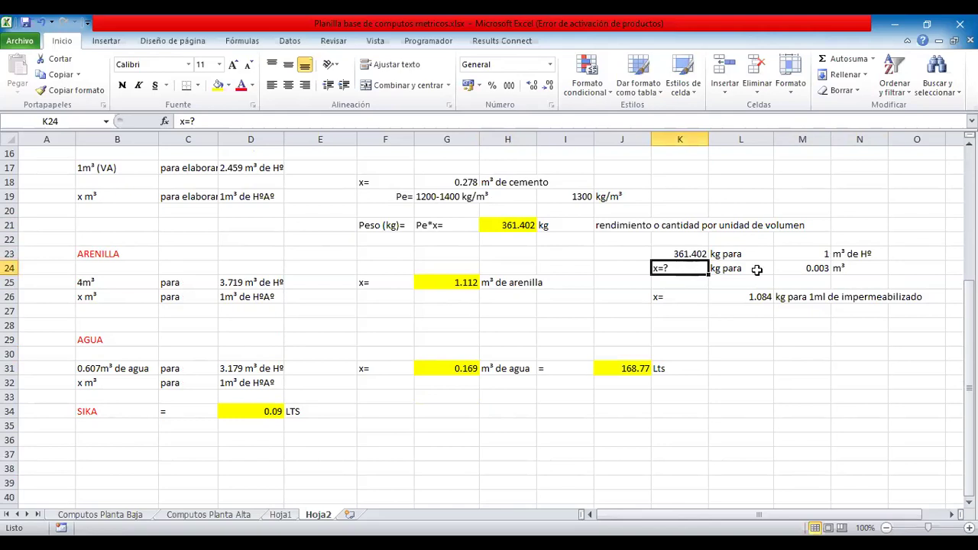
key("Tab")
key("Tab")
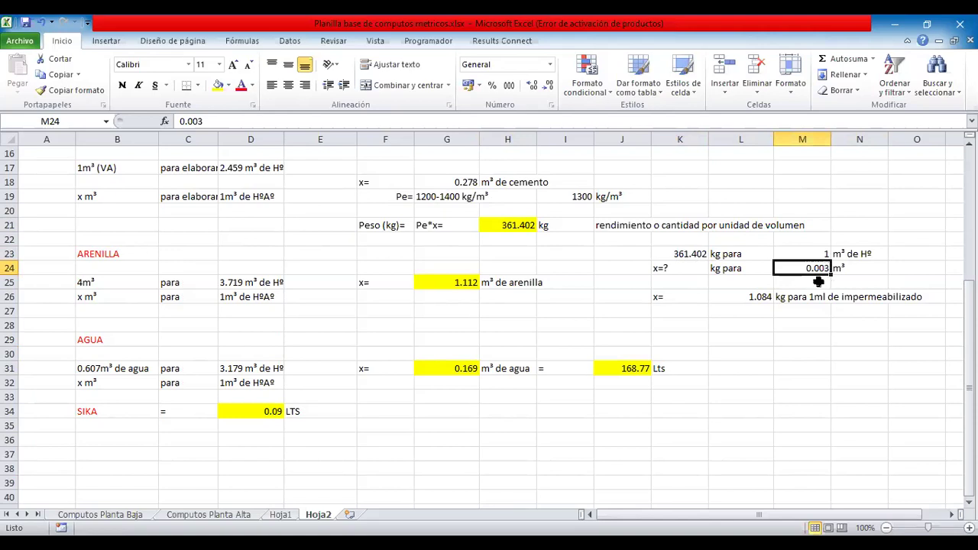
Step: Examine the cement proportion result in L26 and the cement yield in H21
left_click(713, 298)
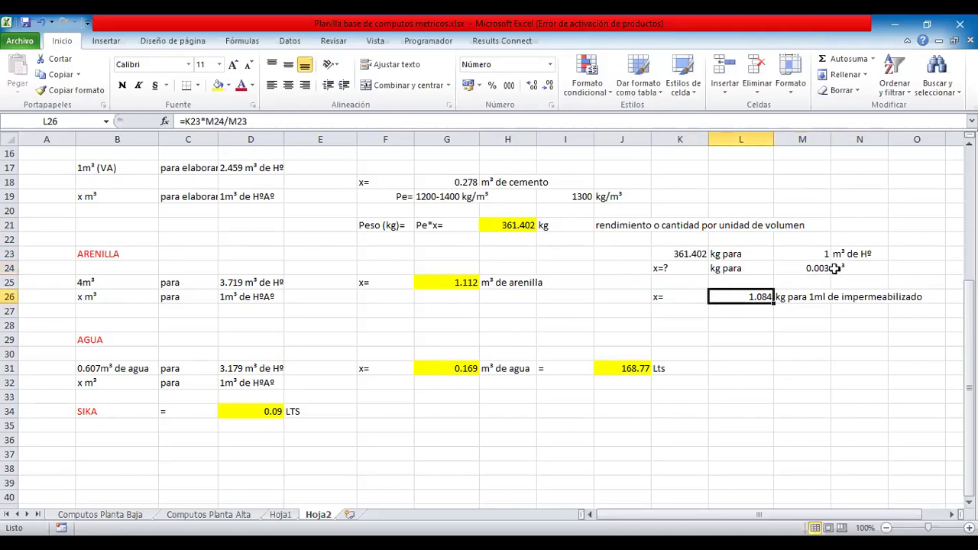
left_click(688, 269)
left_click(524, 229)
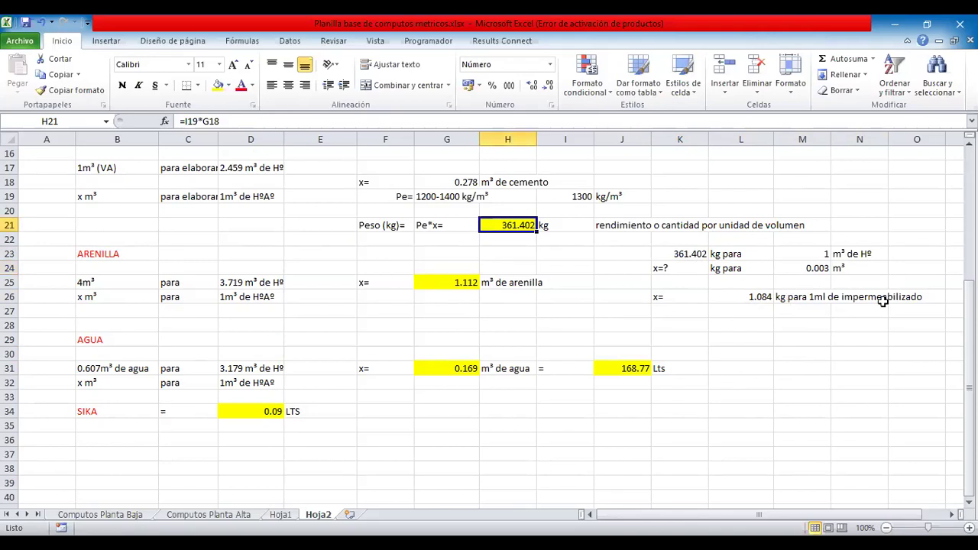
Step: Change the cement result's label in M26 to kg para 1ml de impermeabilización
left_click(803, 297)
left_click(887, 311)
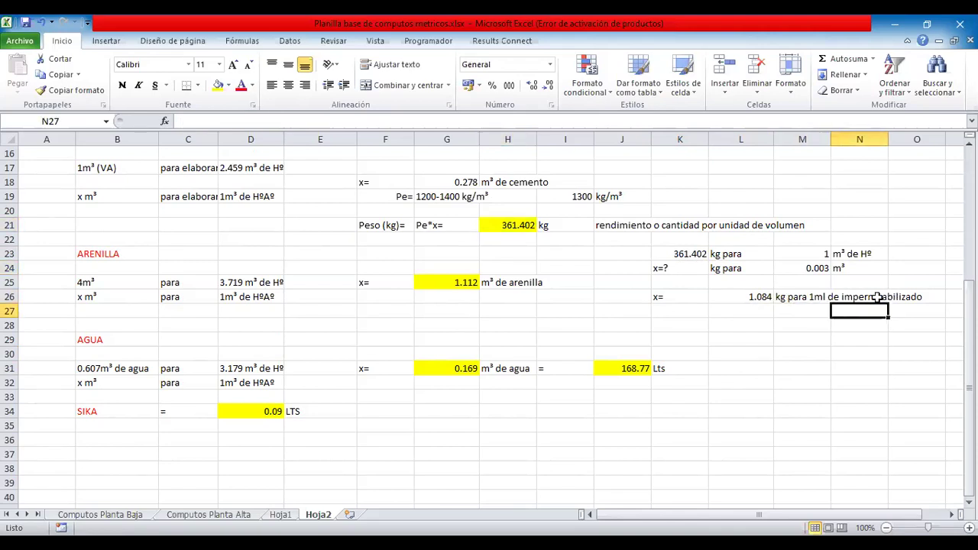
key("Up")
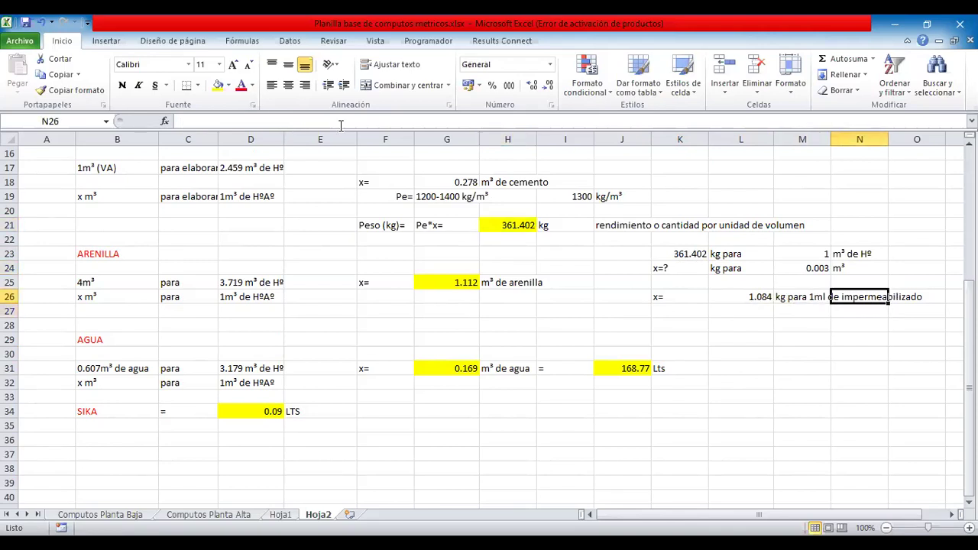
key("Left")
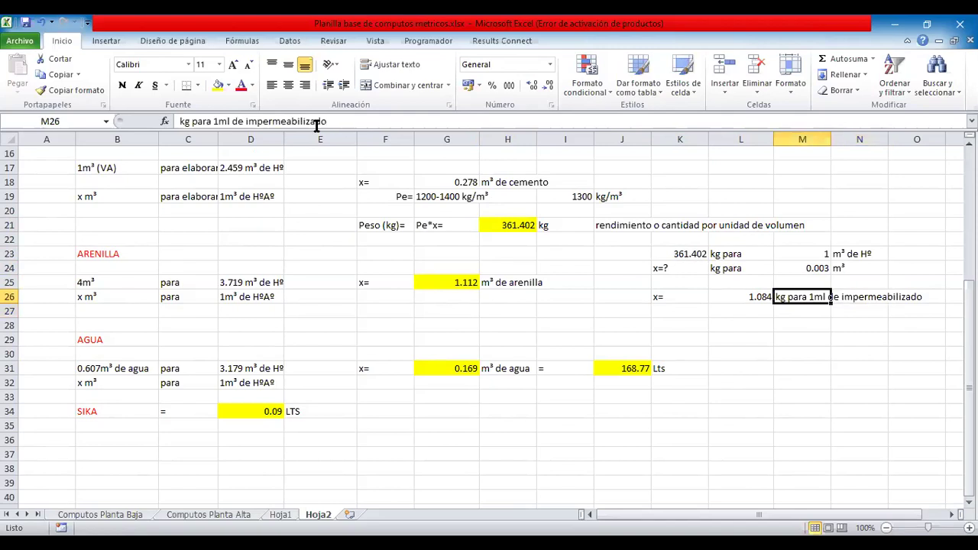
left_click(317, 126)
key("Delete")
key("Delete")
type("ción")
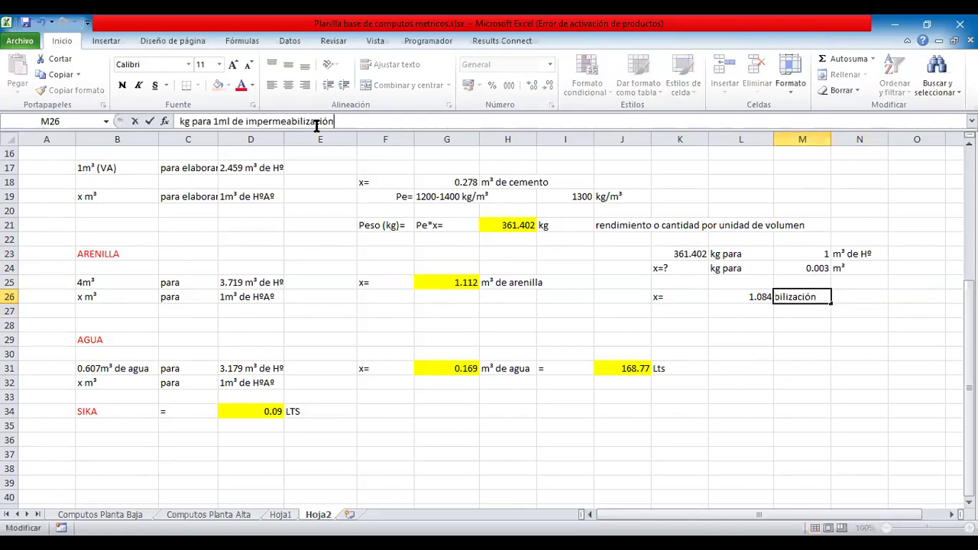
left_click(833, 323)
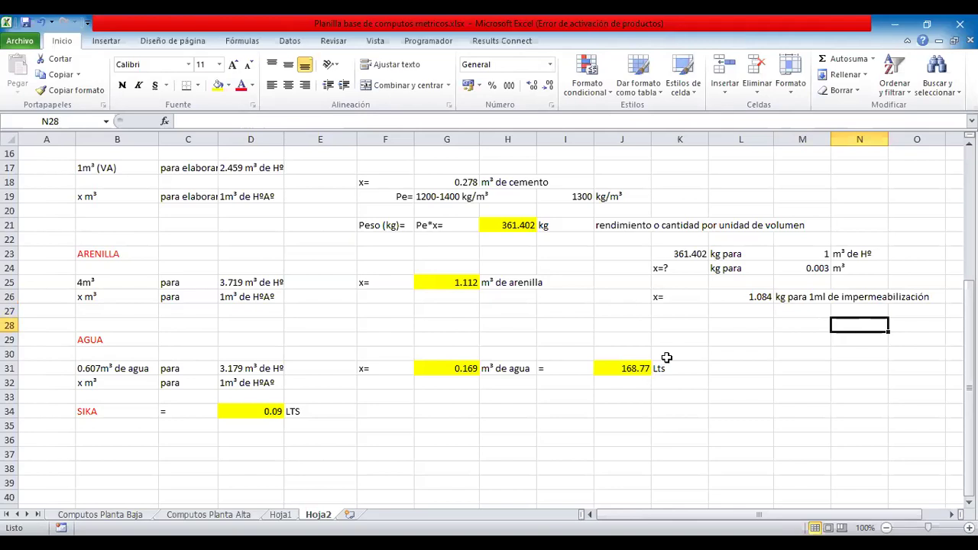
left_click(717, 338)
scroll(717, 339, "down", 2)
scroll(457, 331, "up", 2)
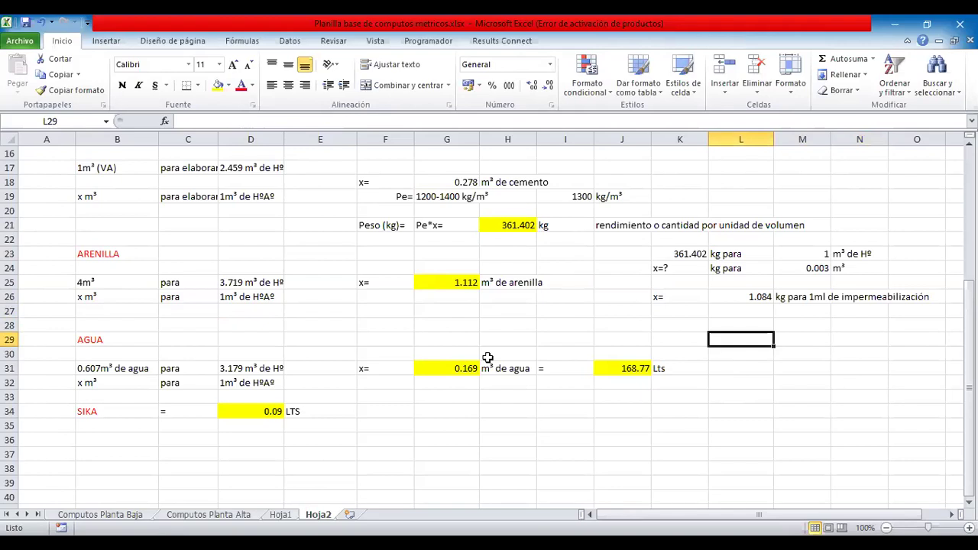
key("Down")
key("Down")
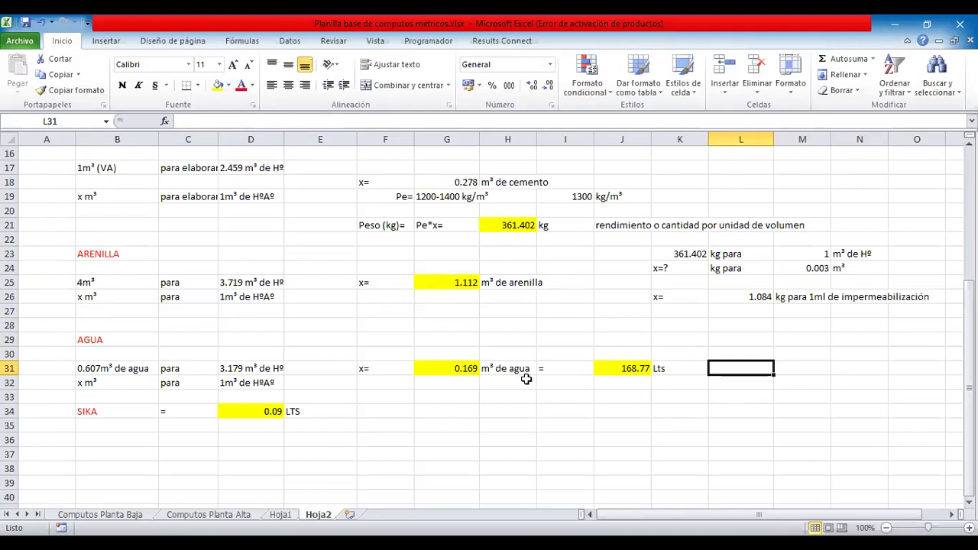
Step: Enter the sand yield 1.112 in F26 as a plain number without its unit
key("ctrl+z")
type("1.1")
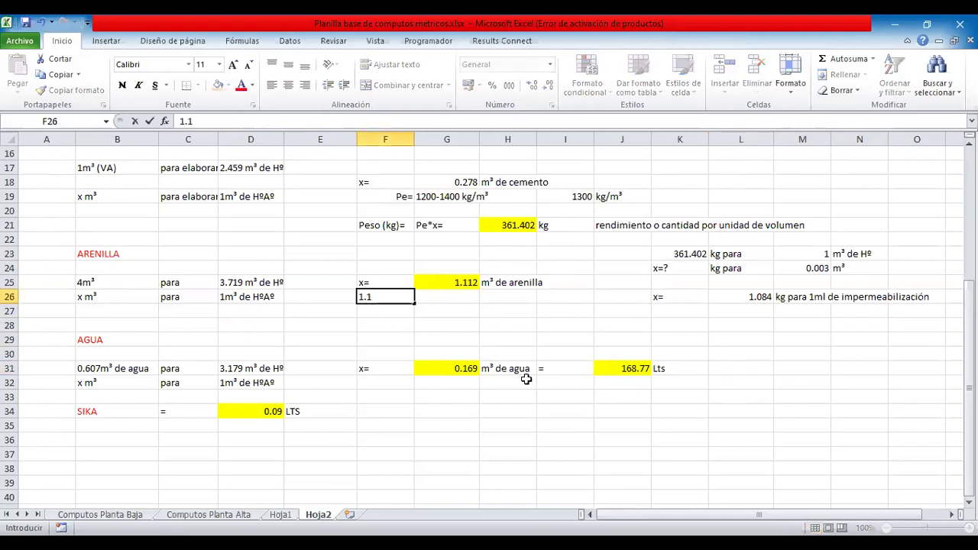
type("12m³")
key("Tab")
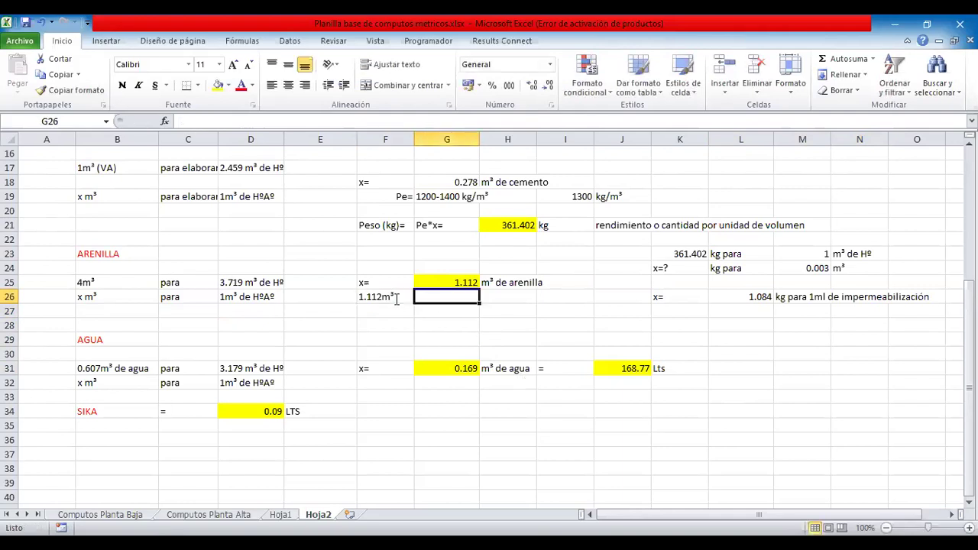
double_click(397, 299)
key("BackSpace")
key("BackSpace")
key("Return")
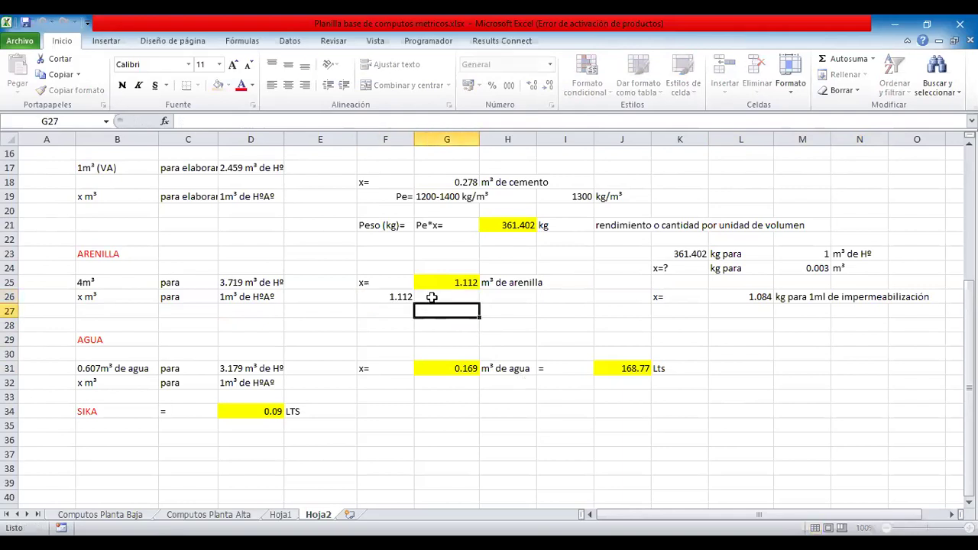
Step: Complete the first line of the sand proportion with m³ para in G26 and 1m³ de mortero in H26
left_click(448, 298)
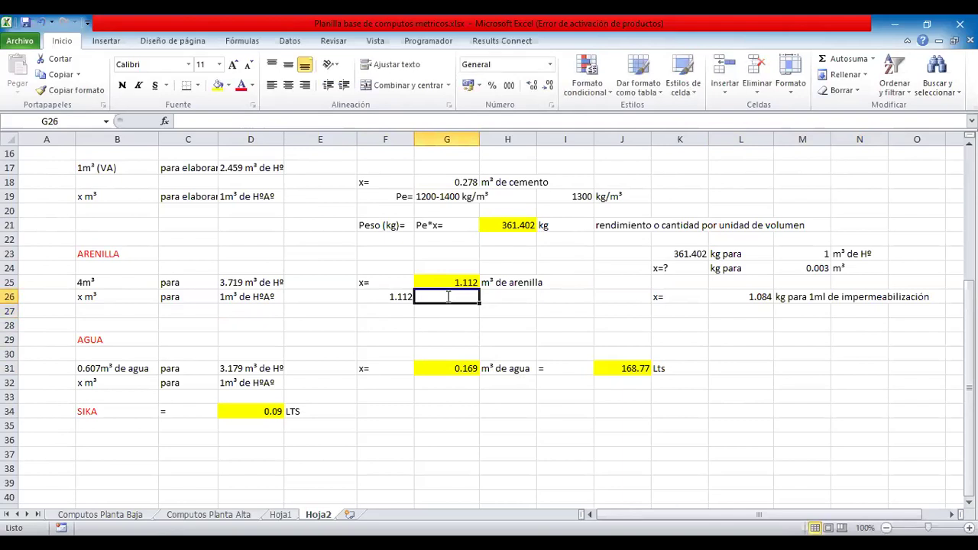
double_click(448, 297)
type("m³ a")
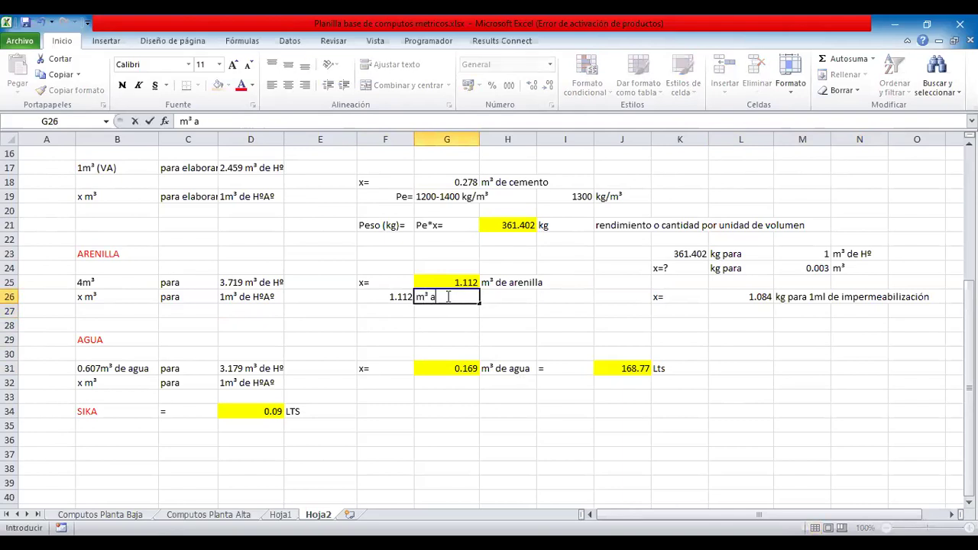
key("BackSpace")
type("para")
key("Tab")
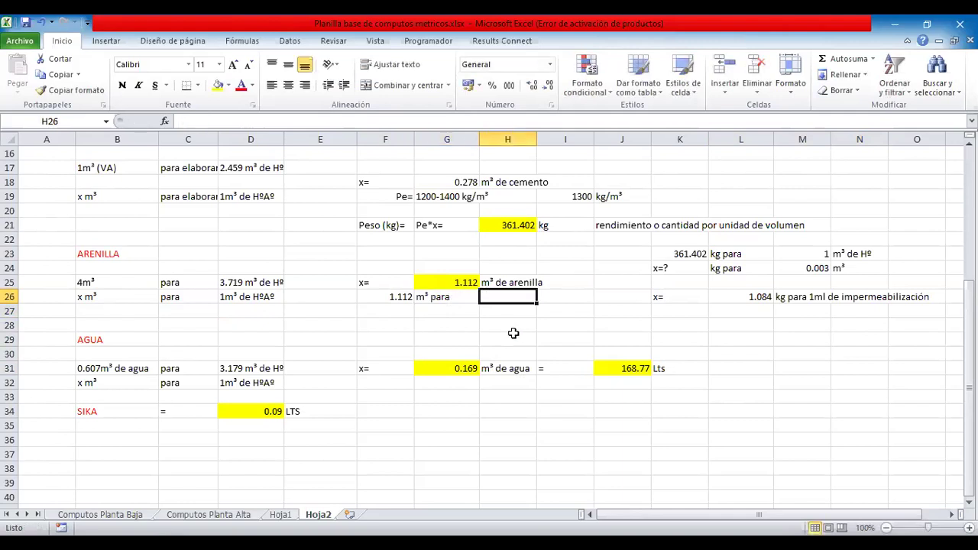
type("1m³ de mortero")
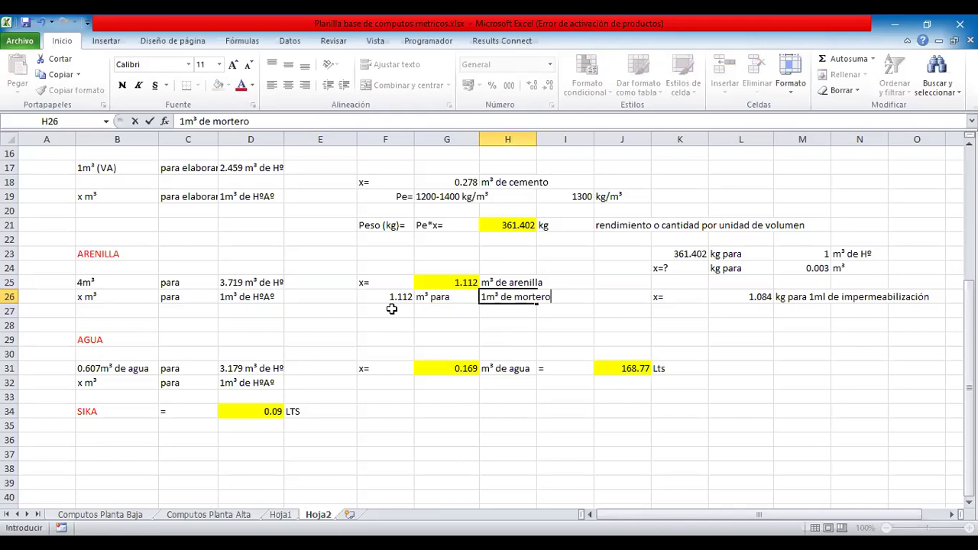
Step: Start the second line of the sand proportion with x=? in F27 and a copy of m³ para in G27
left_click(416, 321)
left_click(406, 315)
type("x")
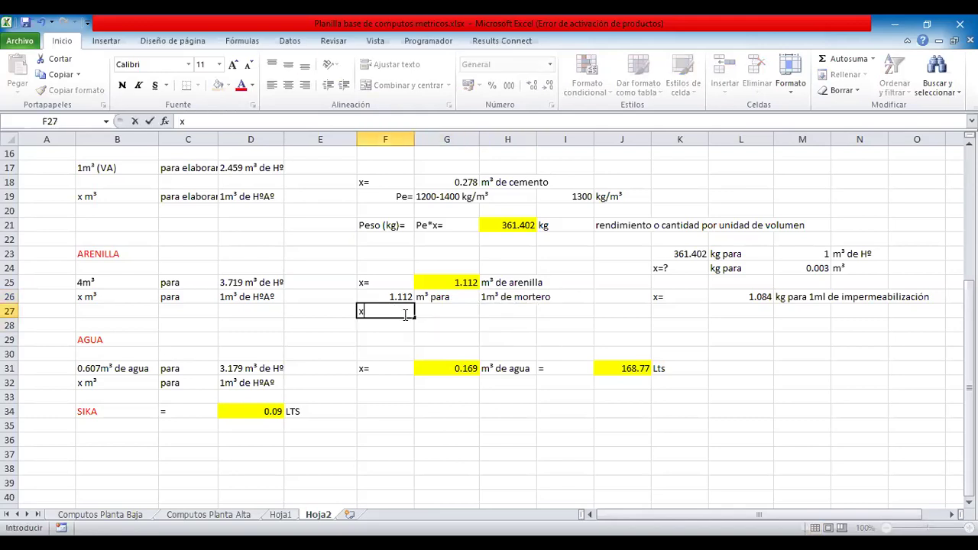
type("=?")
left_click(442, 299)
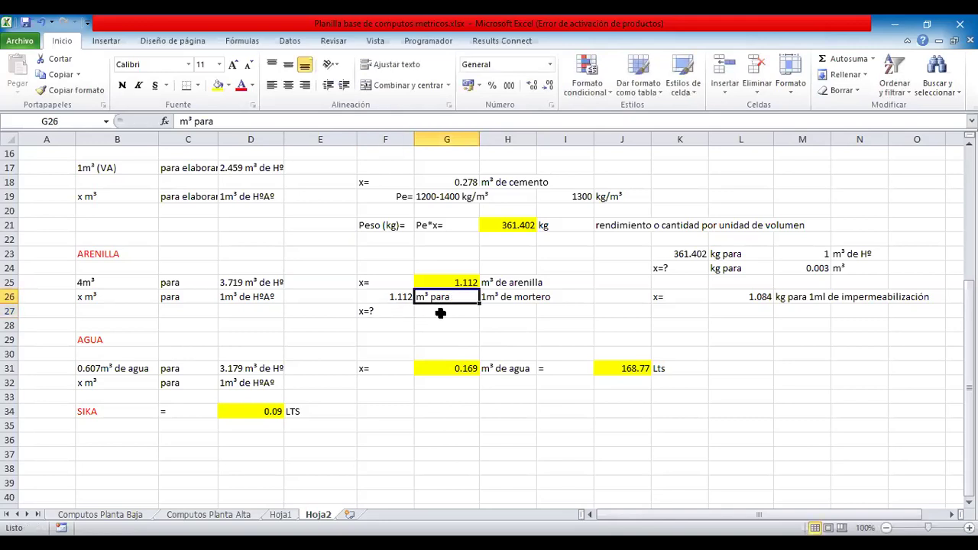
key("ctrl+c")
key("Down")
key("ctrl+v")
key("Escape")
key("Right")
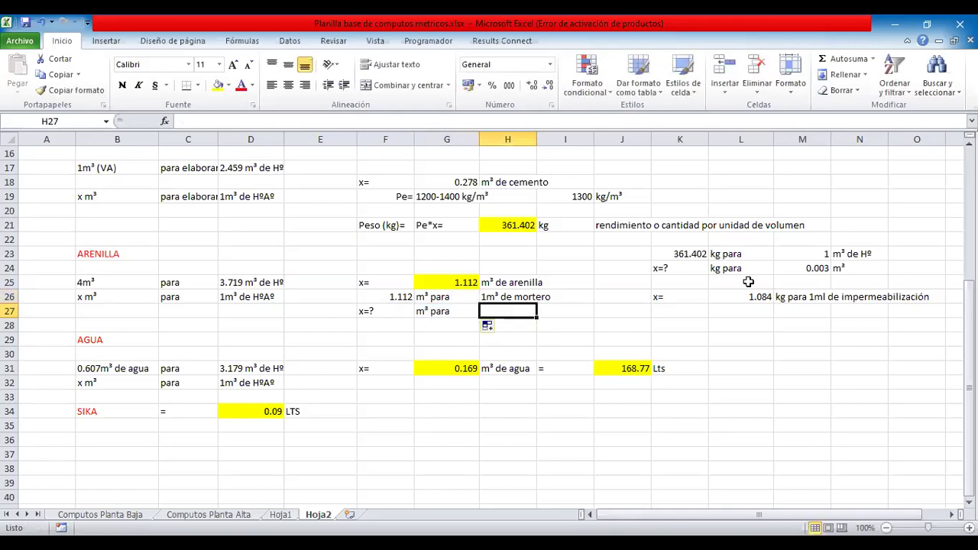
Step: Enter the layer volume 0.003 in H27 and its unit m³ de mortero in I27
type("0.003m³")
left_click_drag(504, 311, 514, 311)
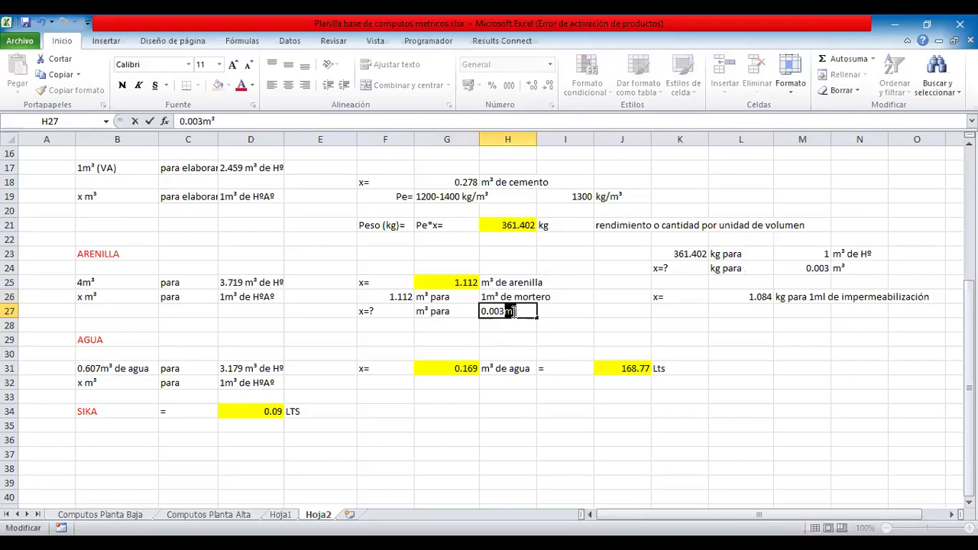
key("BackSpace")
left_click(544, 310)
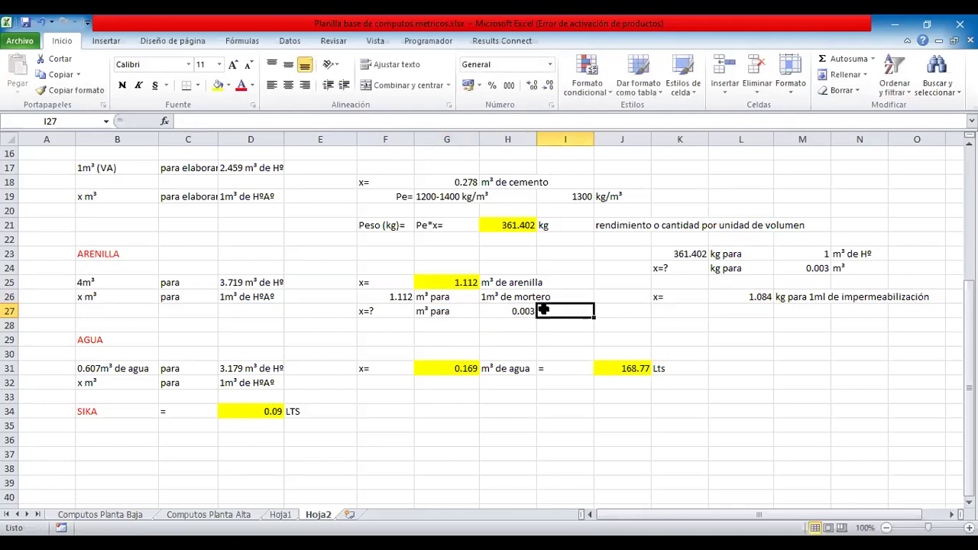
type("m")
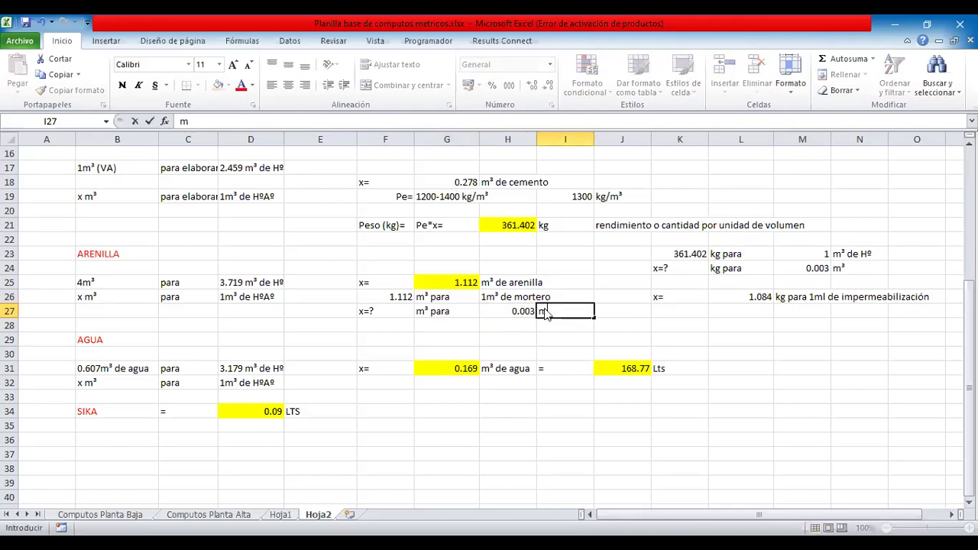
type("³ de mortero")
Step: Move the words de mortero from H26 to I26 and right-align H26
double_click(501, 297)
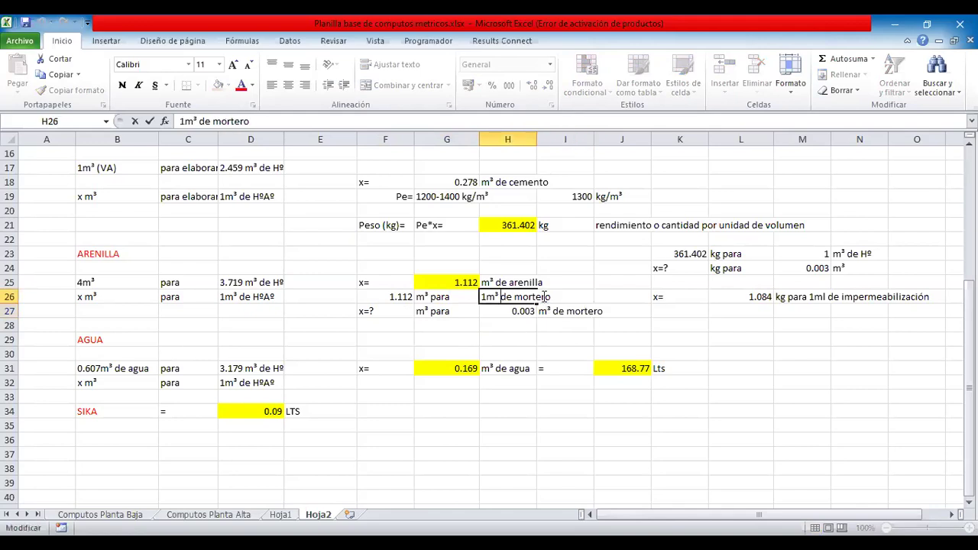
key("shift+End")
key("ctrl+x")
left_click(552, 297)
key("ctrl+v")
key("Left")
left_click(304, 85)
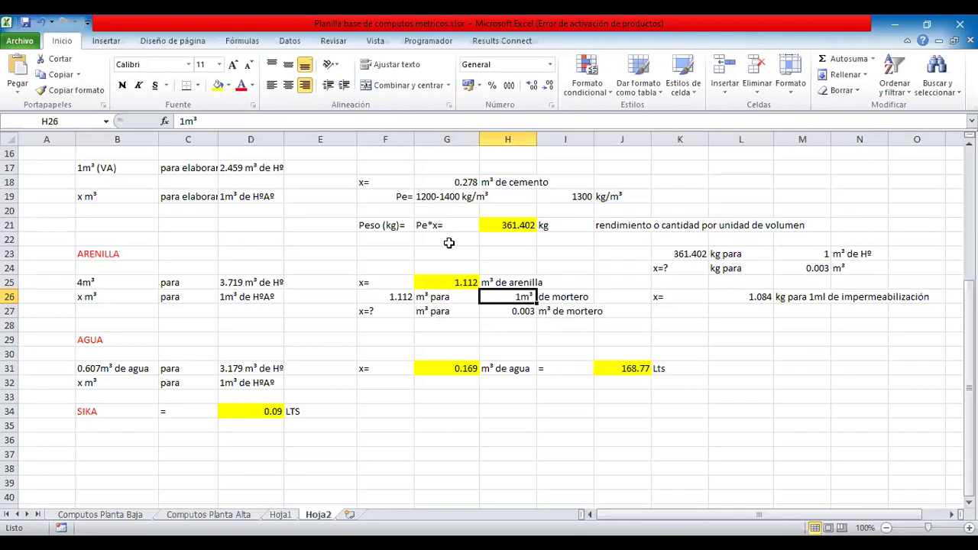
Step: Review the dosage table, the cement yield in H21 and the layer volume in M24:N24
scroll(206, 208, "up", 5)
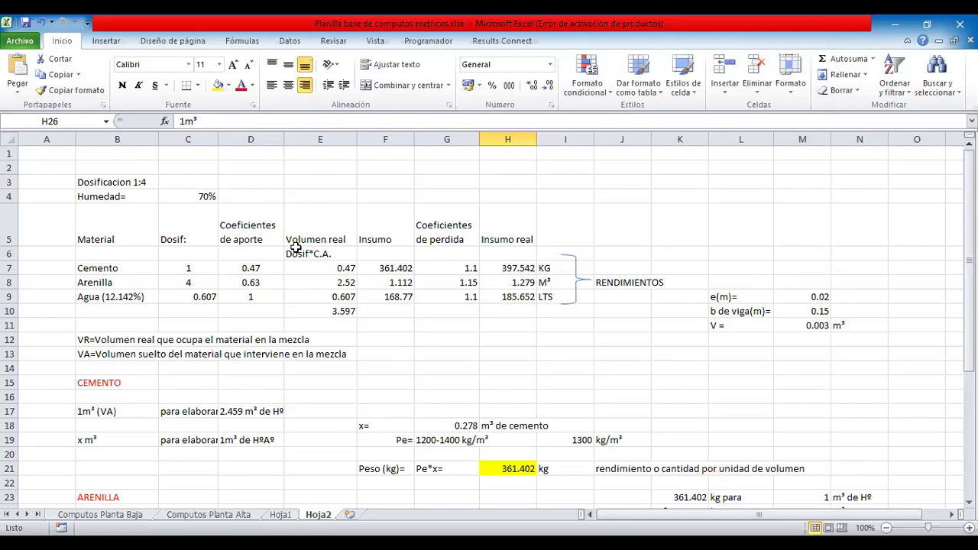
scroll(571, 305, "down", 4)
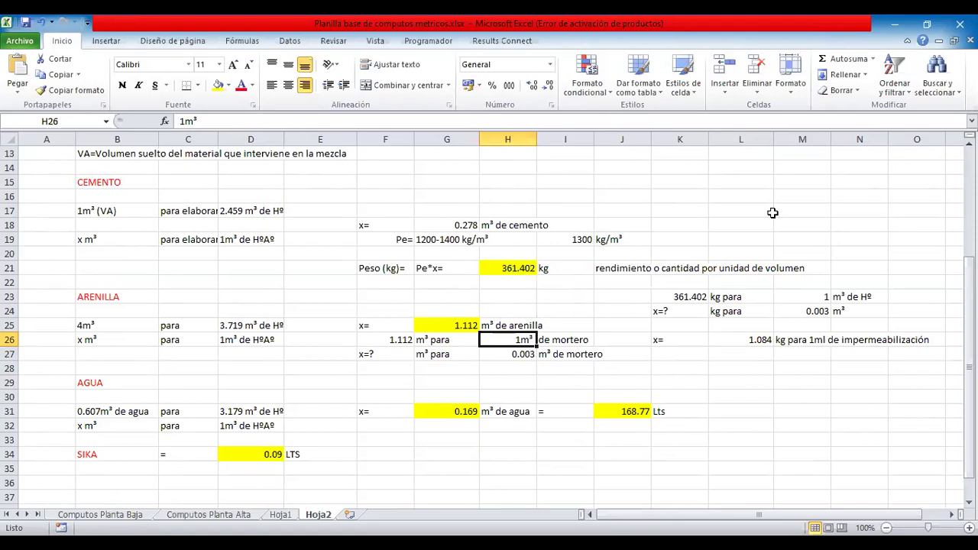
left_click(507, 268)
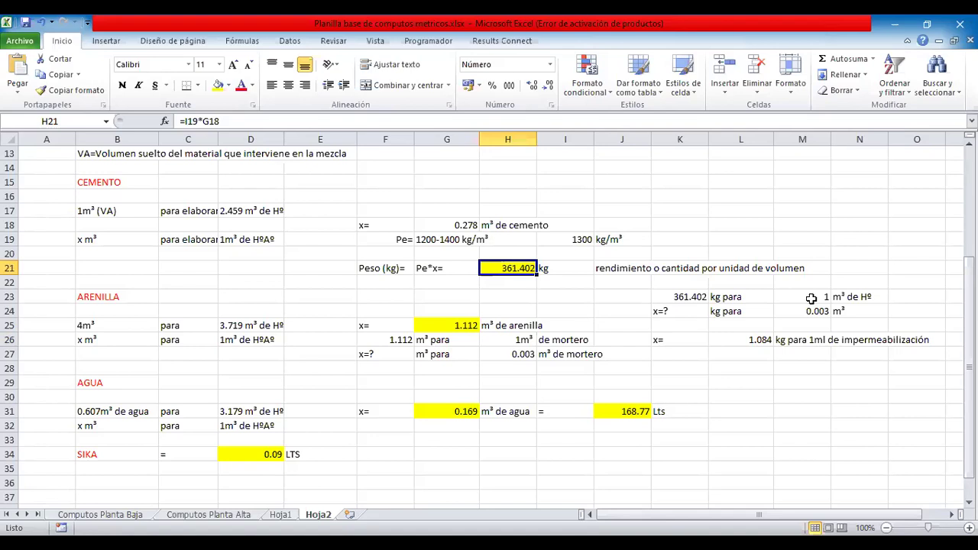
left_click(810, 311)
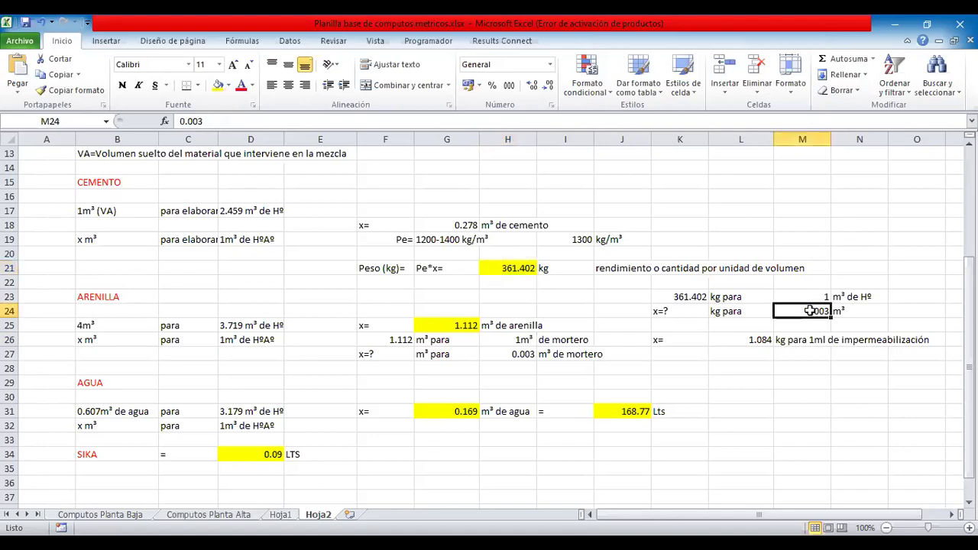
left_click_drag(811, 311, 840, 311)
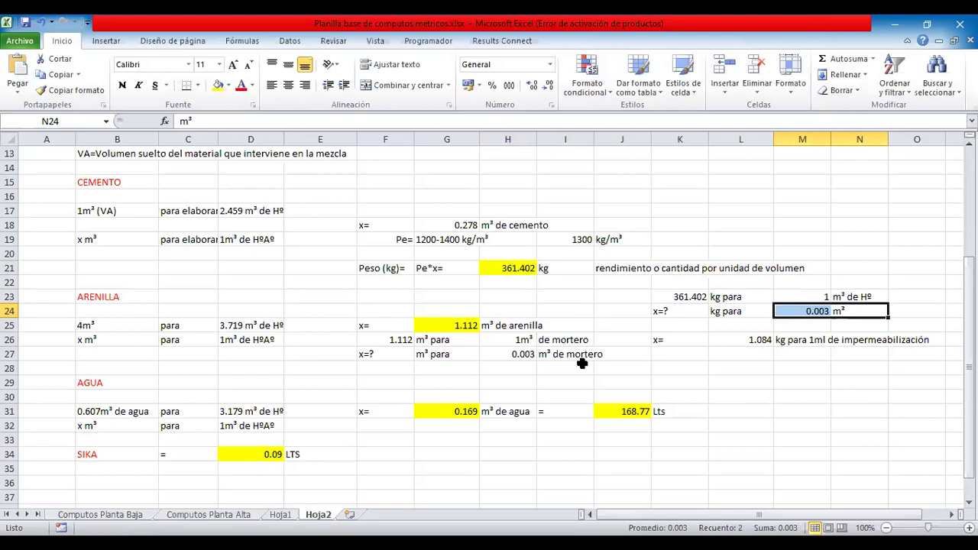
Step: Label G28 x= and calculate the sand amount in H28 with the formula =F26*H27/H26
left_click(405, 370)
left_click(451, 370)
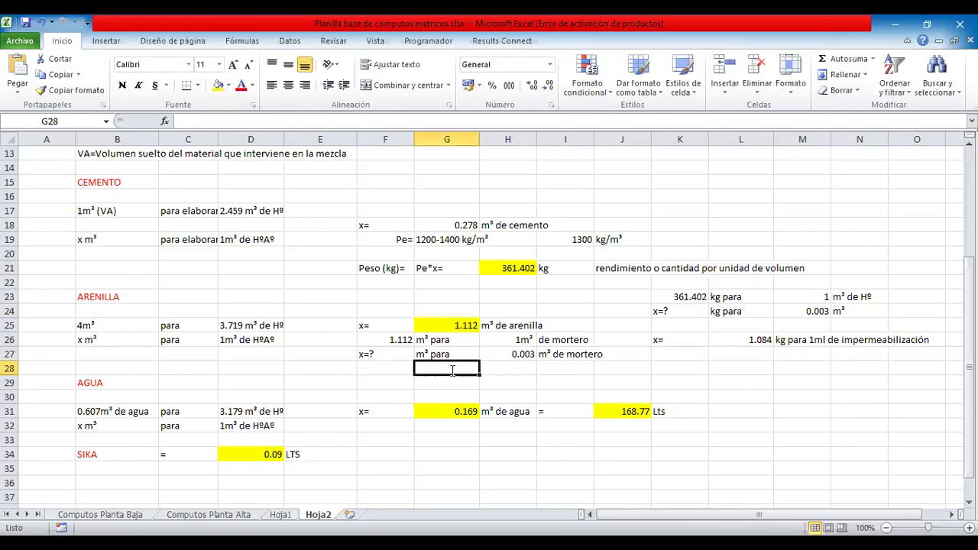
type("x=")
left_click(493, 370)
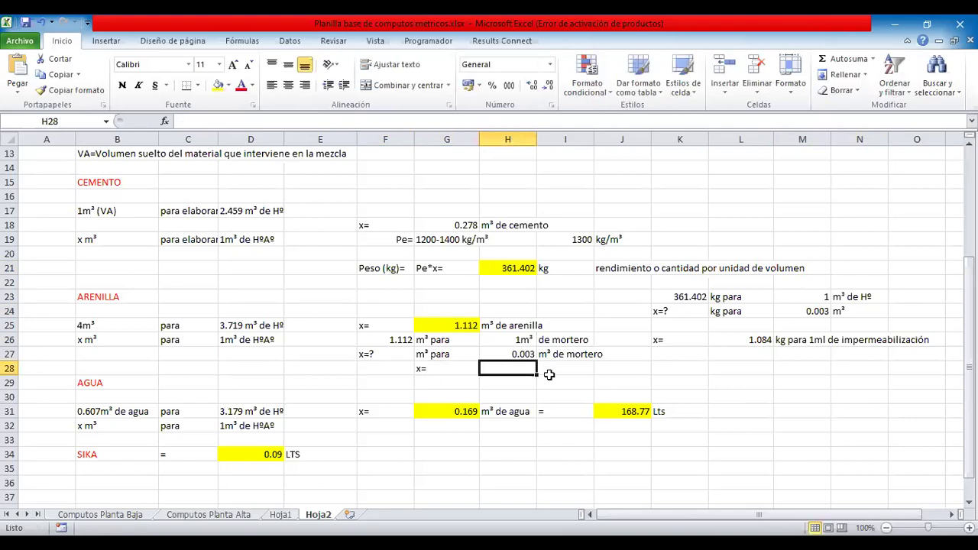
type("=")
key("Left")
key("Left")
key("Up")
key("Up")
type("*")
left_click(525, 354)
type("*")
key("BackSpace")
type("/")
left_click(522, 340)
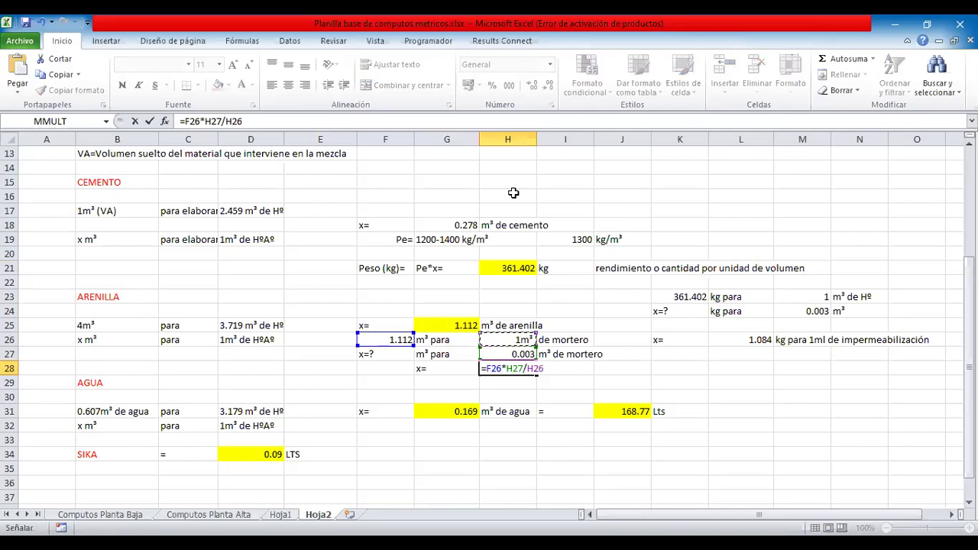
key("Return")
Step: Reduce H26 to the plain number 1 and move its m³ unit into I26 before de mortero
double_click(508, 368)
double_click(534, 339)
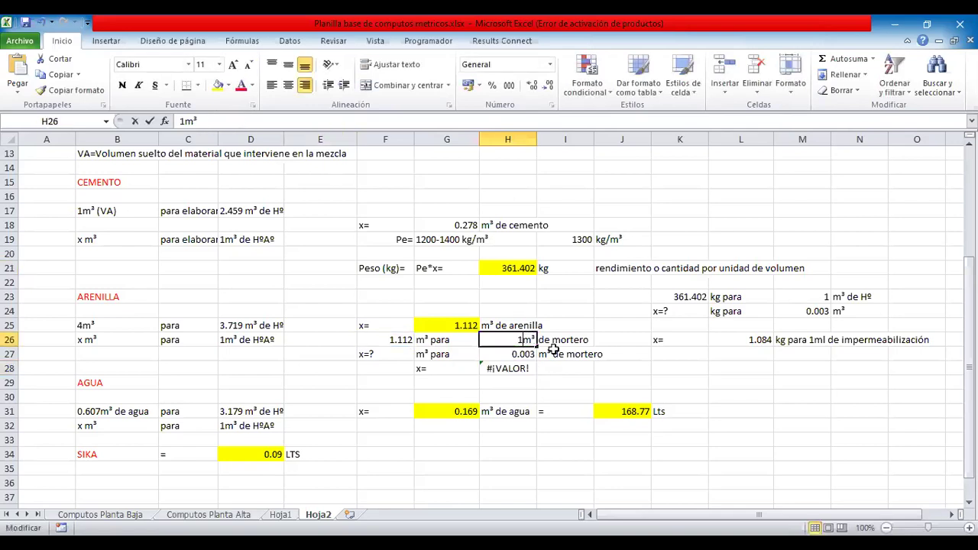
key("BackSpace")
key("BackSpace")
double_click(540, 339)
type("m³")
left_click(721, 397)
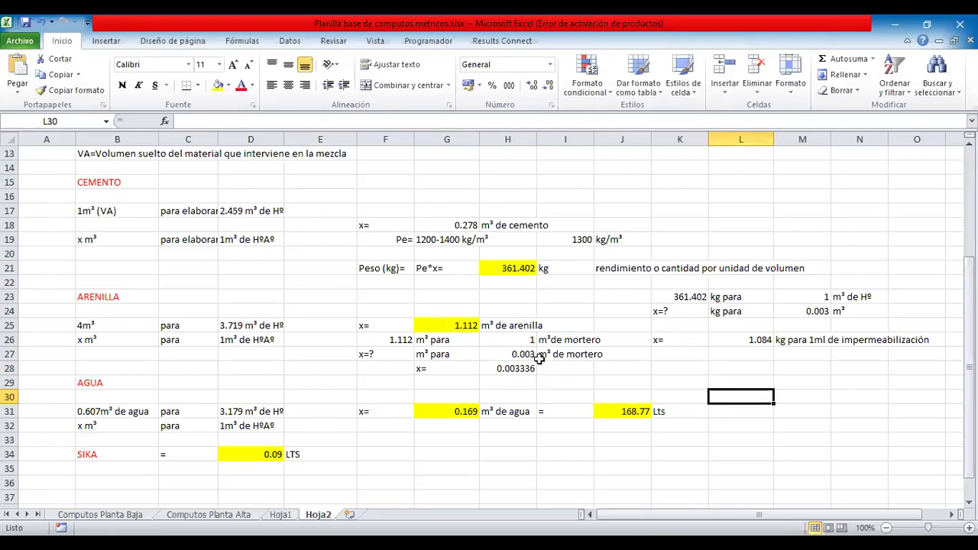
left_click(516, 367)
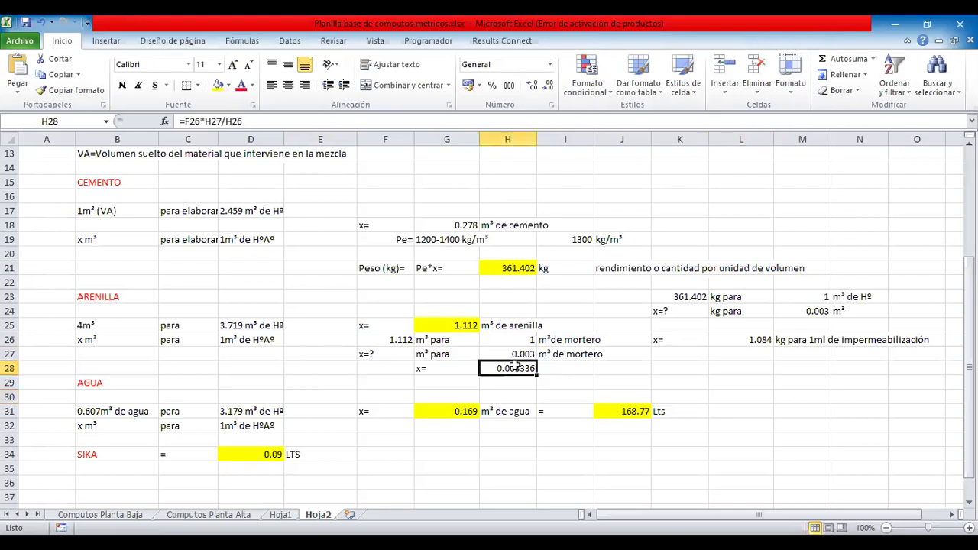
Step: Show the sand amount in H28 with four decimals and enter m³ de arenilla as its unit in I28
left_click(545, 85)
left_click(559, 369)
type("m³ de aren")
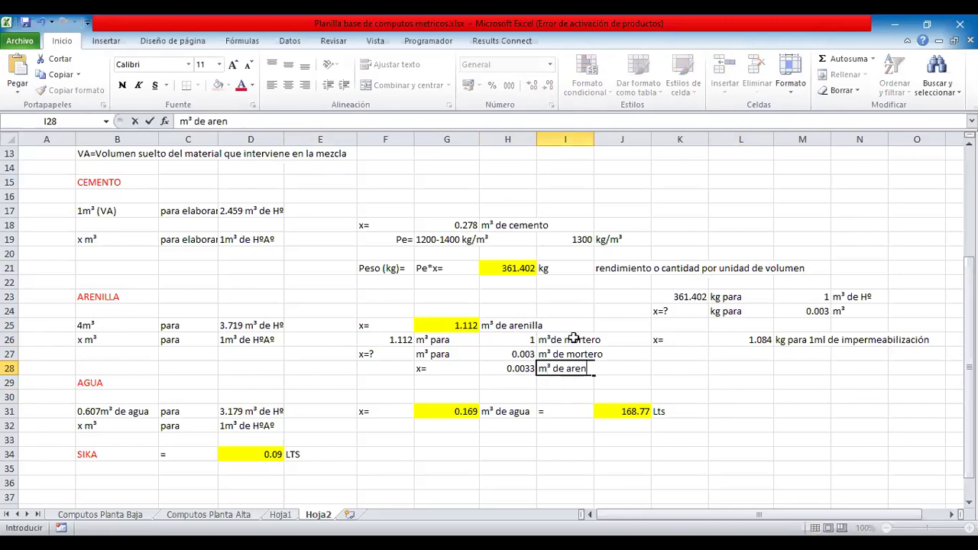
type("illa")
Step: Extend the I28 label with the words para 1 metro lineal de ipermeabilizacion
left_click(517, 368)
key("Right")
left_click(345, 120)
type("para 1 metro lineal de iperme")
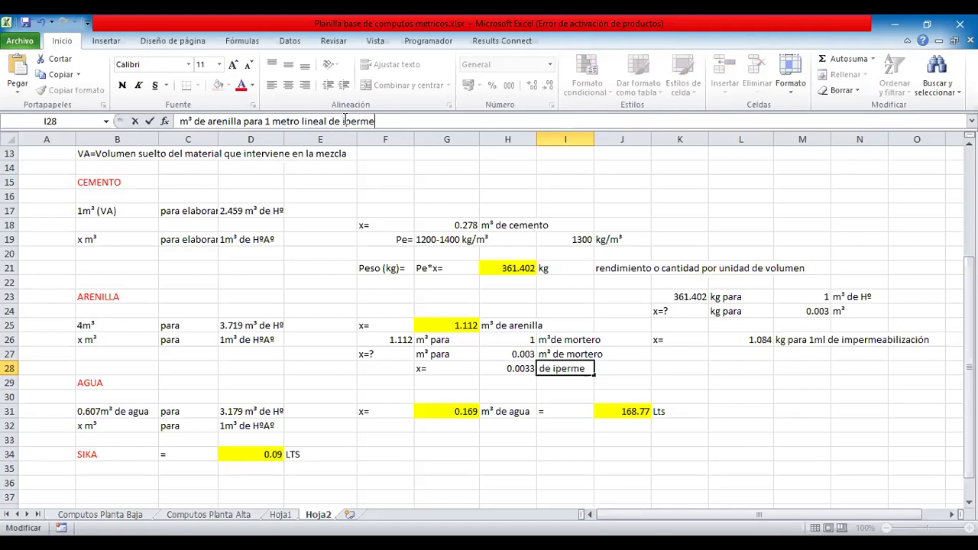
type("abilizacion")
left_click(707, 359)
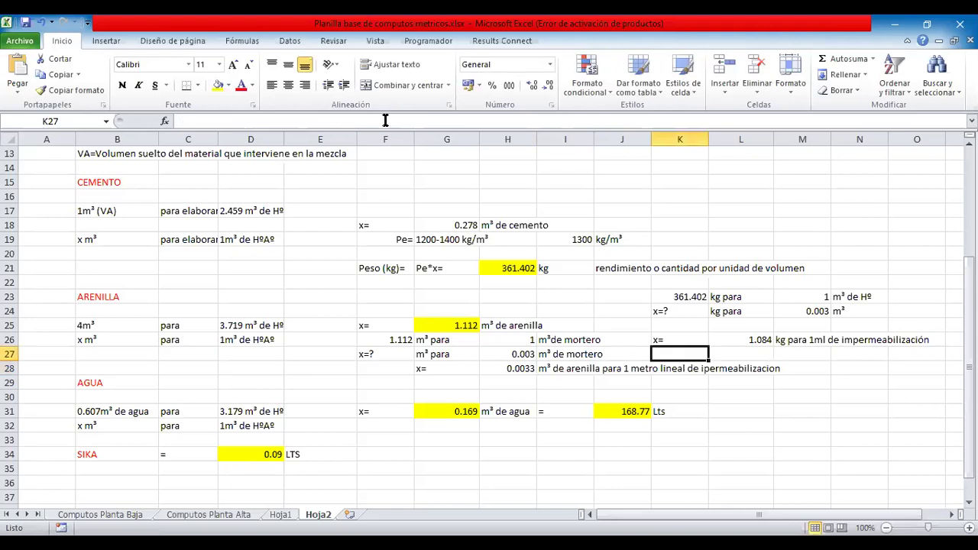
Step: Correct the last word of the I28 label to impermeabilizacion by inserting the missing m
key("Left")
key("Left")
key("Down")
left_click(343, 121)
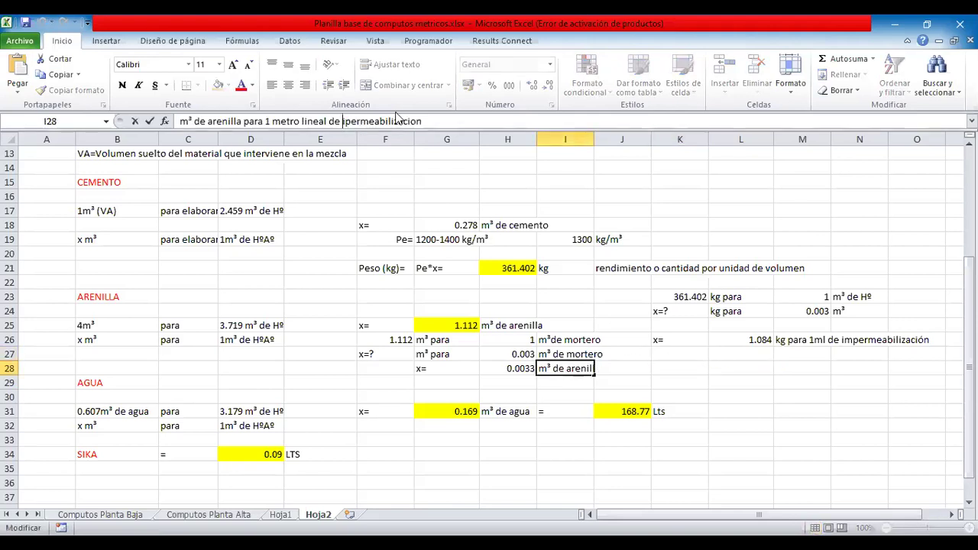
type("m")
left_click(779, 341)
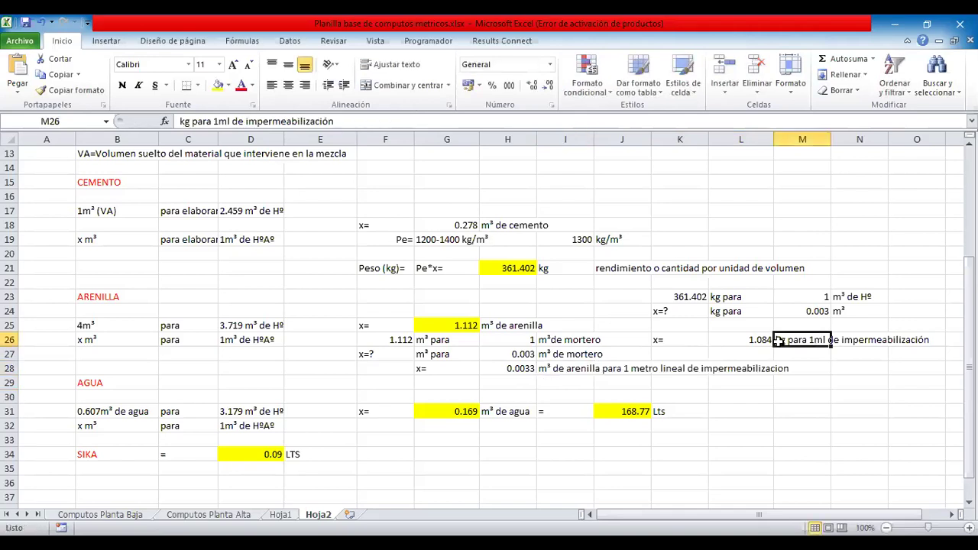
Step: Insert de cemento after kg in M26 so the label reads kg de cemento para 1ml de impermeabilización
left_click(771, 341)
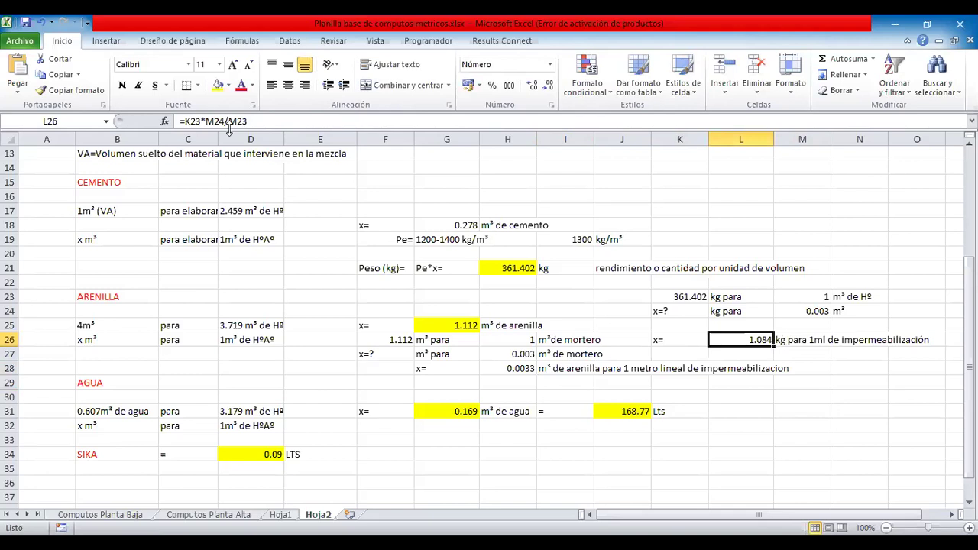
left_click(785, 340)
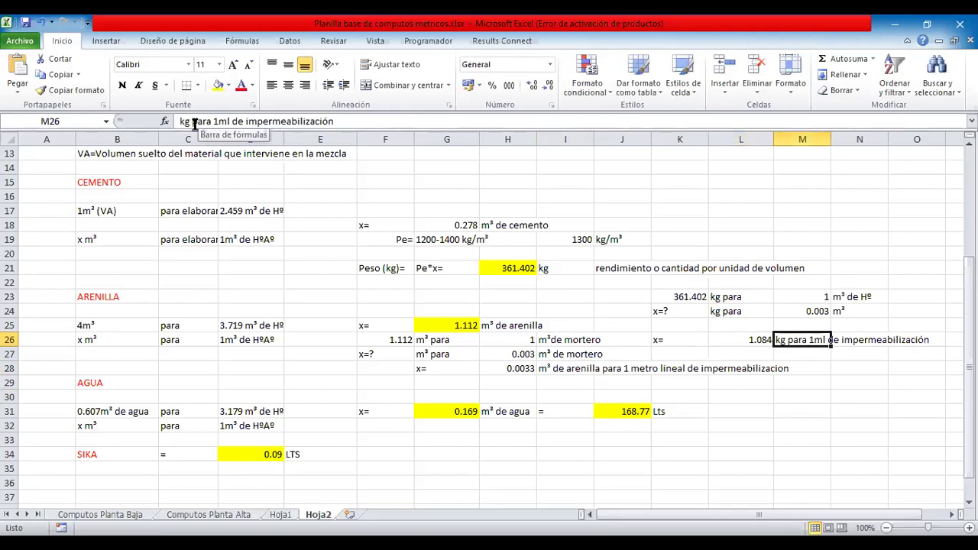
left_click(193, 123)
type("de cemento")
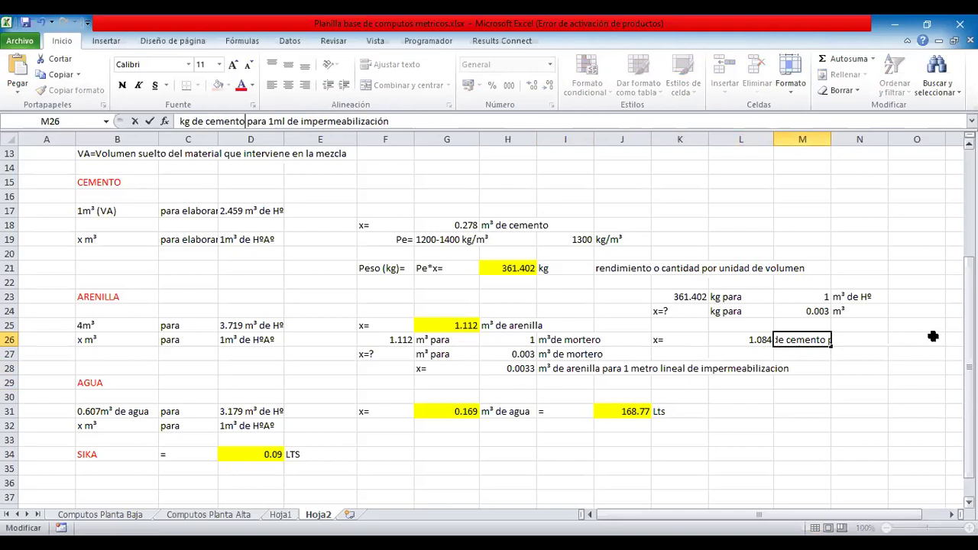
key("Return")
Step: Start the water proportion below the AGUA result by entering 168.77 in F32 and Lts para in G32
left_click_drag(874, 520, 607, 268)
scroll(433, 311, "down", 3)
left_click(432, 311)
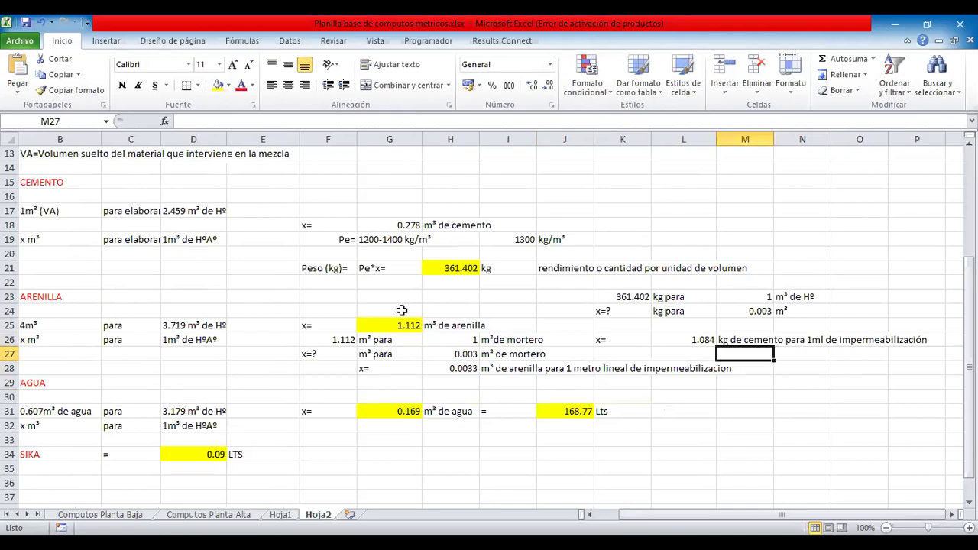
left_click(331, 310)
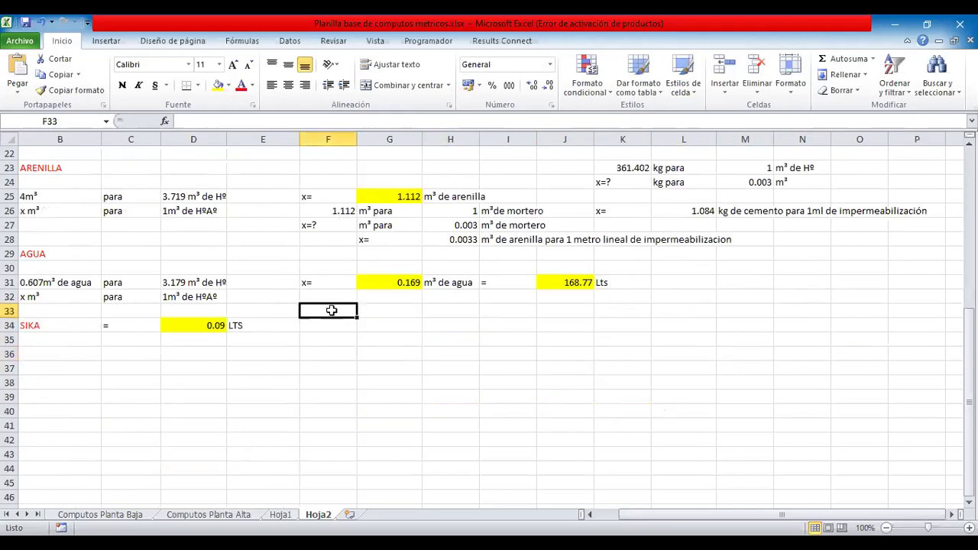
left_click(344, 299)
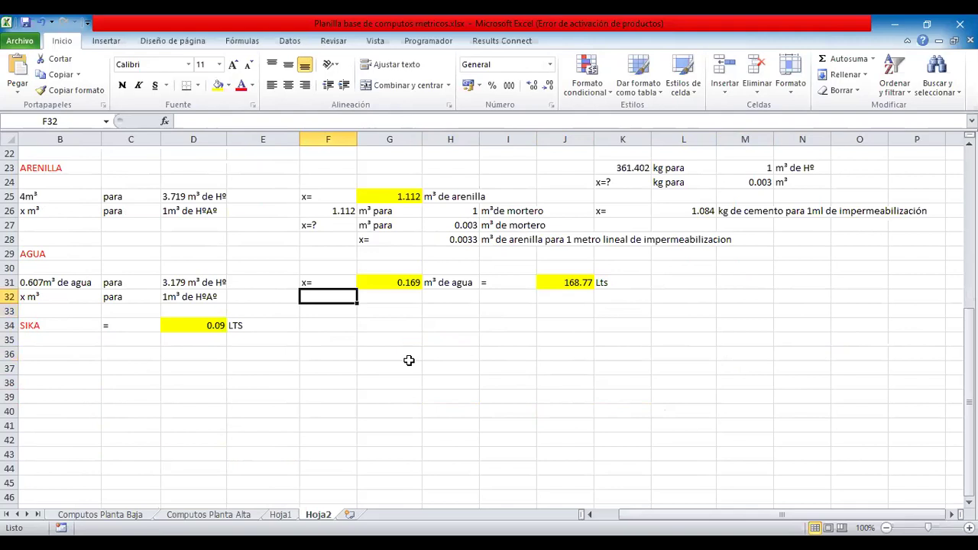
type("0.1")
type("6")
key("BackSpace")
key("BackSpace")
key("BackSpace")
key("BackSpace")
type("168.77")
key("Tab")
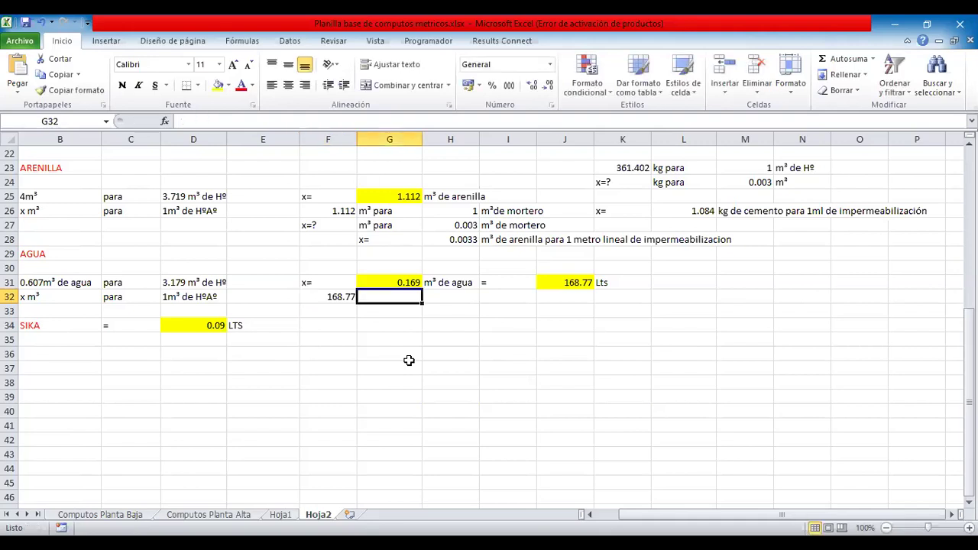
type("Lts oa")
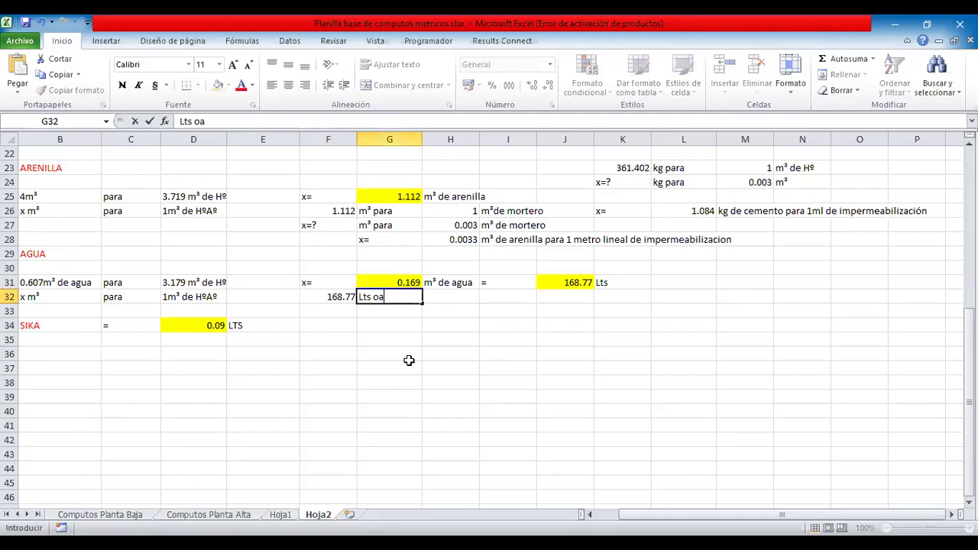
key("BackSpace")
key("BackSpace")
type("para")
key("Tab")
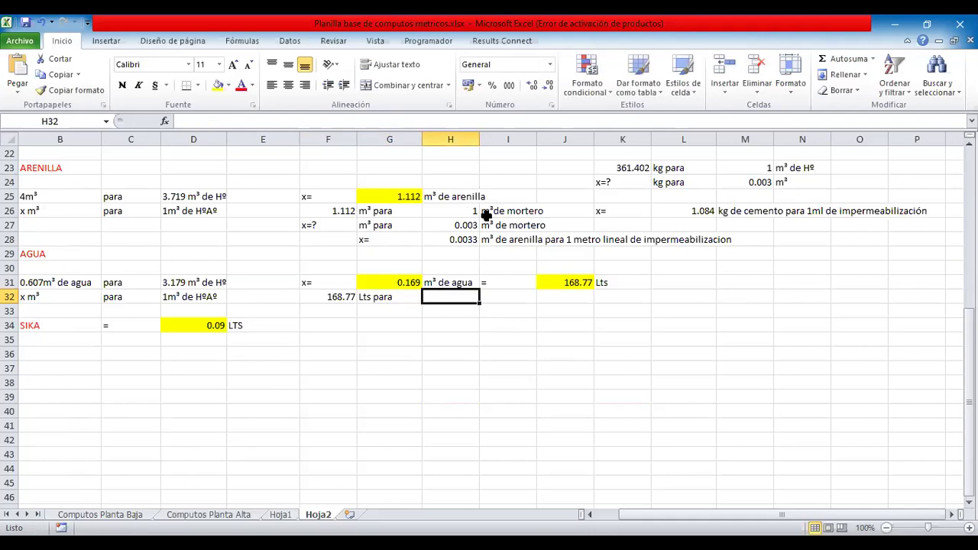
Step: Copy the 1 m³ de mortero entry from H26:I26 into H32:I32
left_click_drag(459, 211, 509, 211)
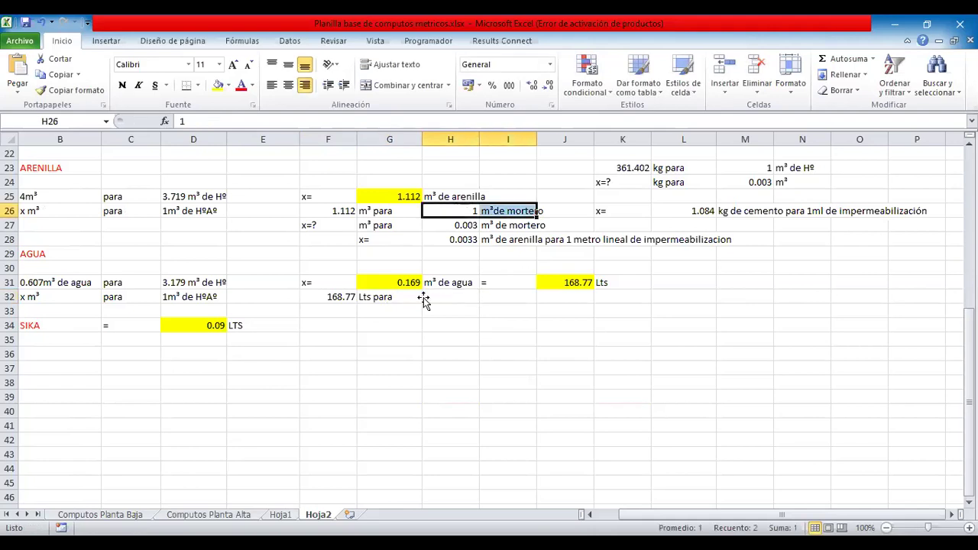
key("ctrl+c")
left_click(424, 300)
key("ctrl+v")
Step: Copy the unknown row of the sand proportion from F27:I27 into F33:I33
left_click(328, 224)
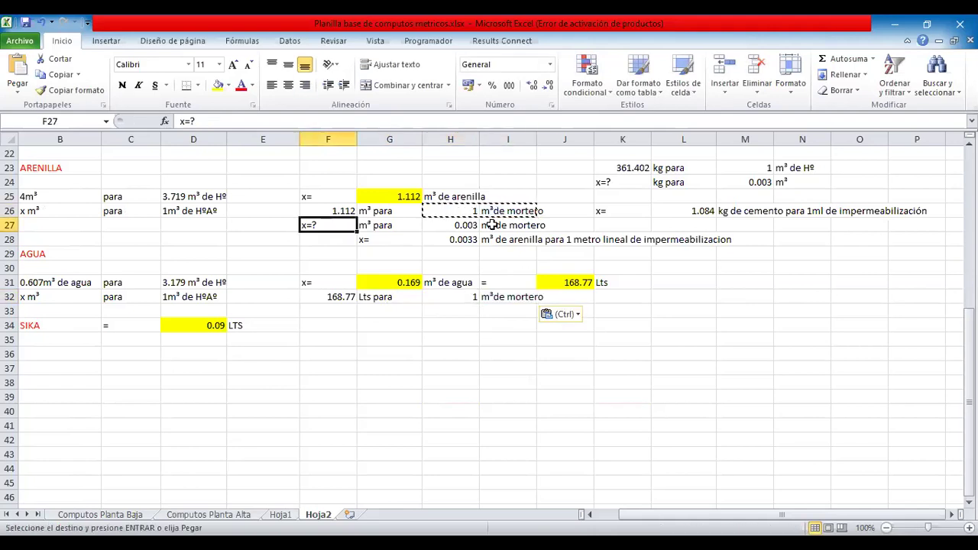
key("shift+Right")
key("shift+Right")
key("shift+Right")
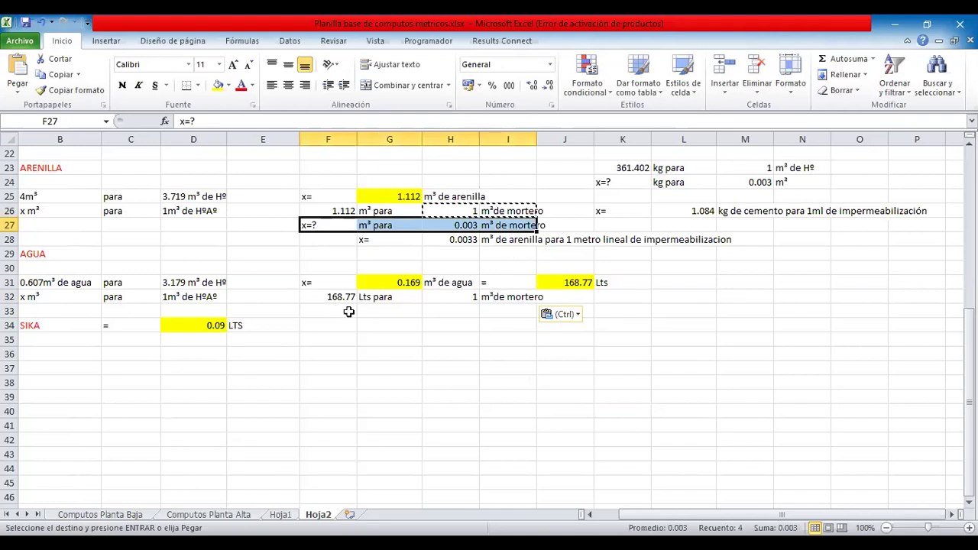
key("ctrl+c")
key("Down")
key("Down")
key("Down")
key("Down")
key("Down")
key("Down")
key("ctrl+v")
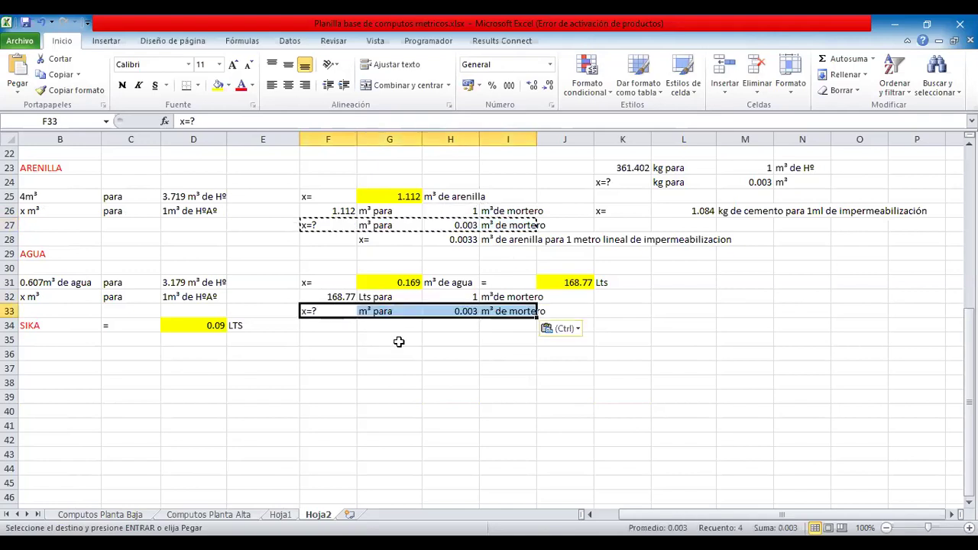
Step: Label G34 x= and calculate the water amount in H34 with the formula =F32*H33/H32
left_click(390, 326)
type("x=")
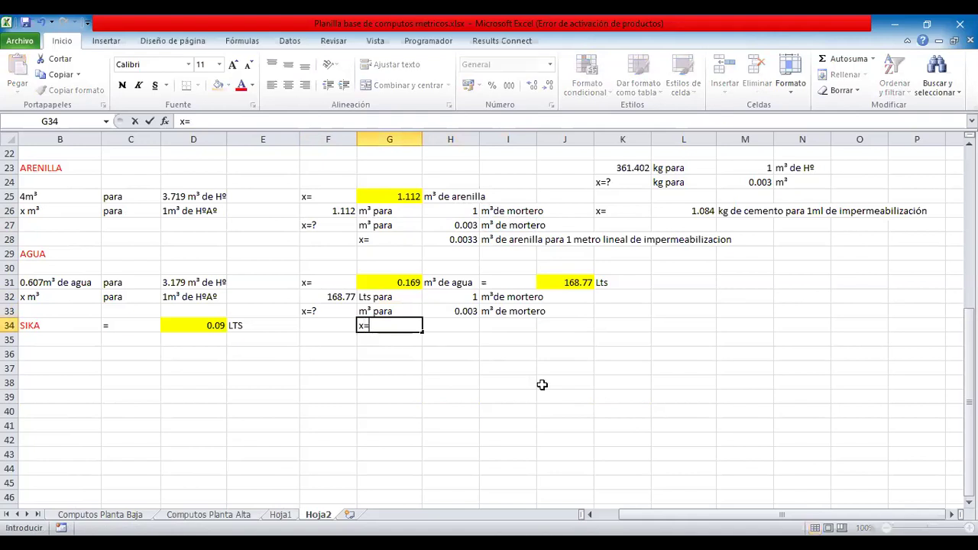
key("Tab")
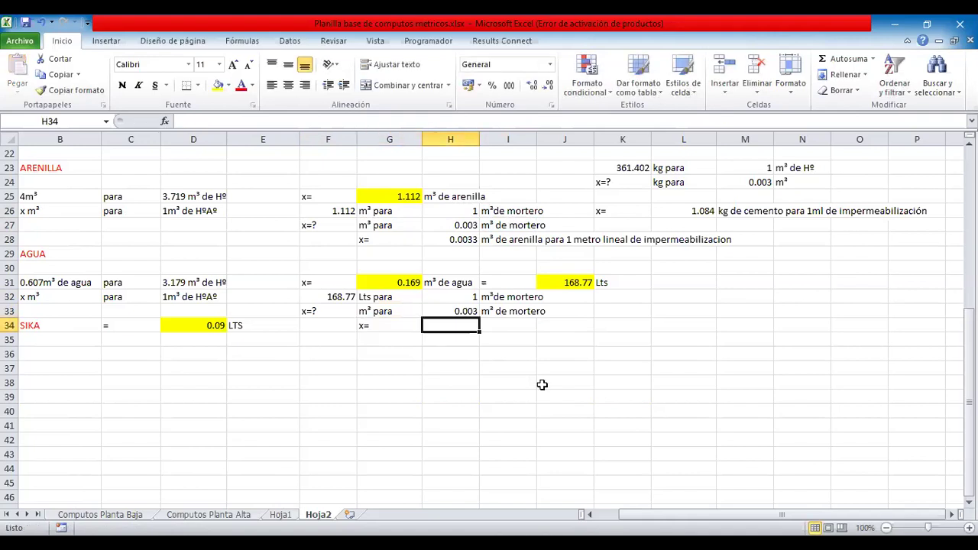
type("=")
left_click(330, 298)
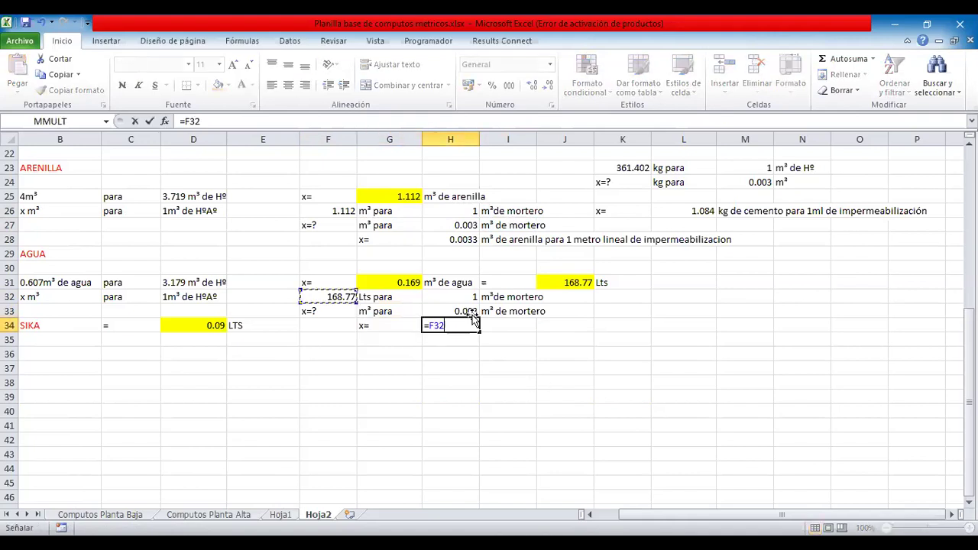
type("*")
left_click(468, 312)
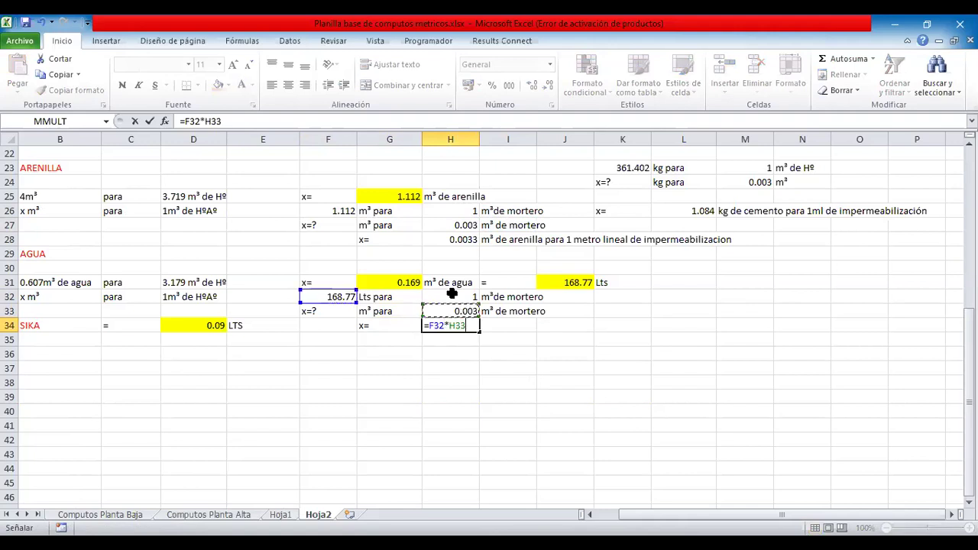
key("Return")
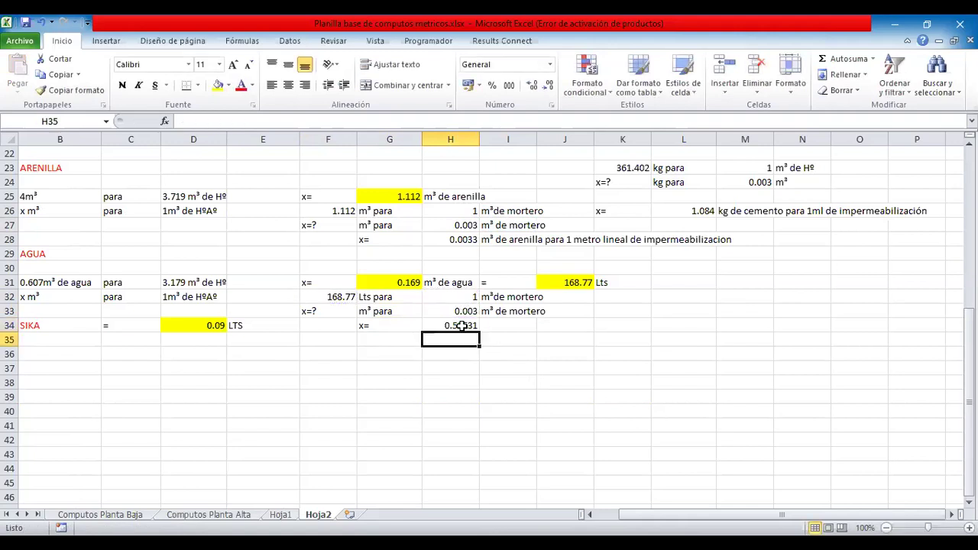
Step: Enter the label litros de agua para 1 metro lineal de impermeabilizacion in I34
left_click(503, 324)
type("litt")
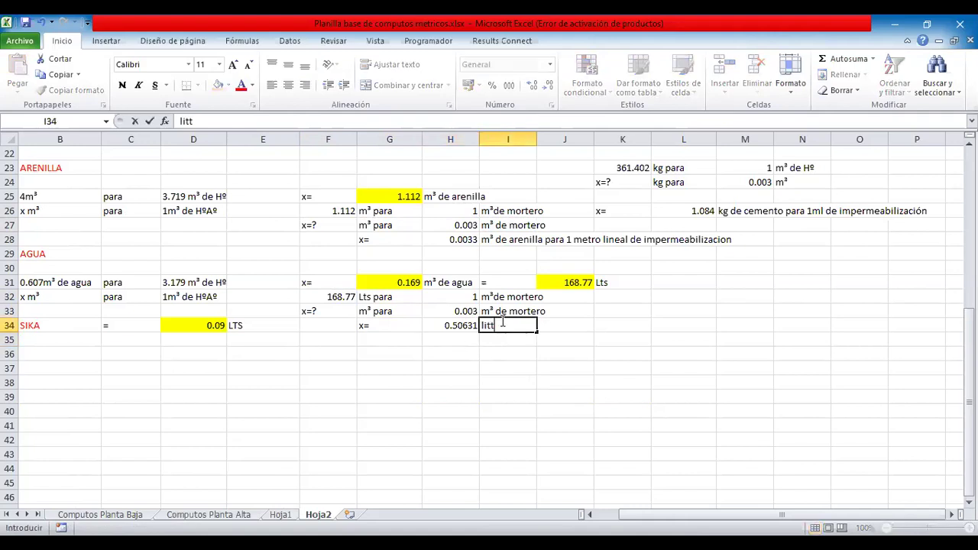
key("BackSpace")
type("ros de agua para 1 metro li")
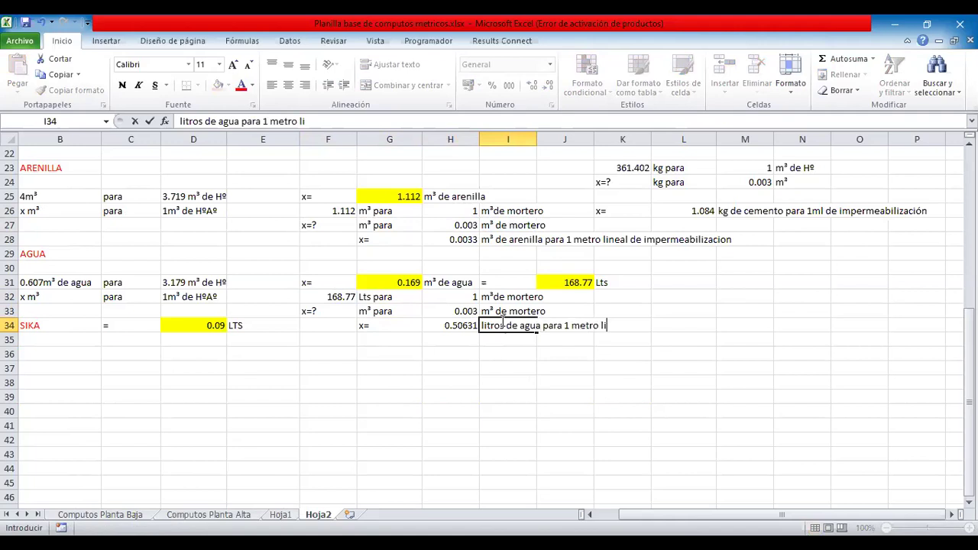
type("neal de impermean")
key("BackSpace")
type("bilizacion")
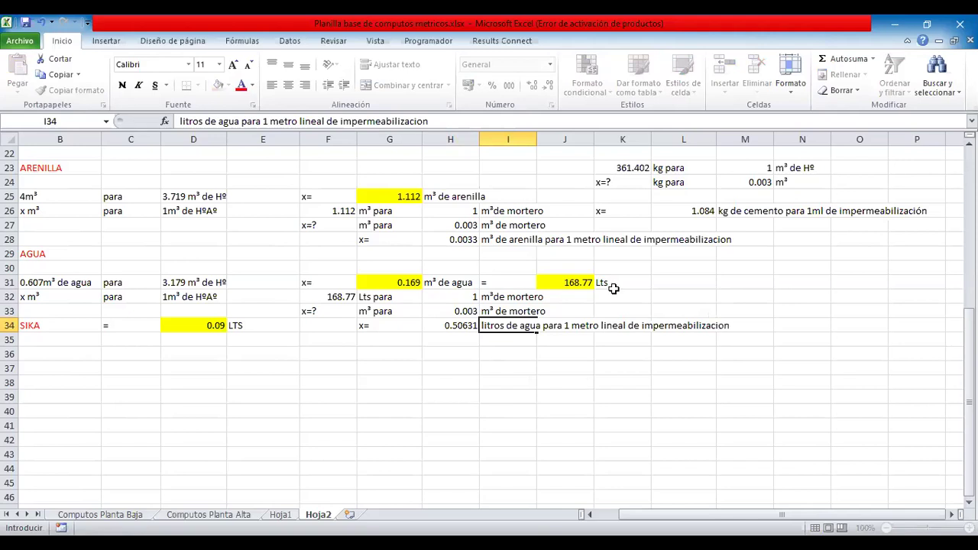
Step: Fill the result cells L26, H28 and H34 green and show H34 with three decimals
scroll(466, 370, "up", 3)
left_click(466, 370)
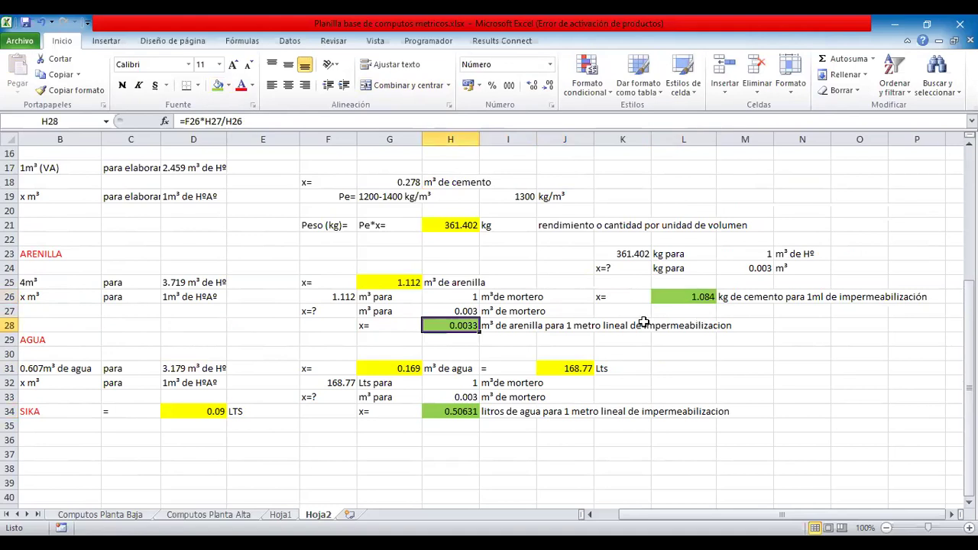
scroll(628, 258, "down", 1)
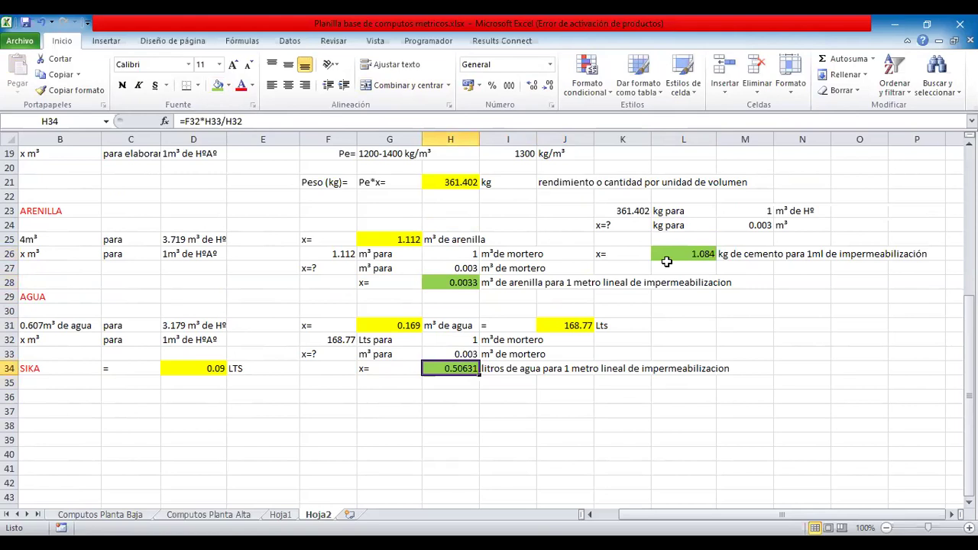
left_click(666, 261)
left_click(468, 369)
left_click(548, 87)
left_click(547, 87)
left_click(688, 257)
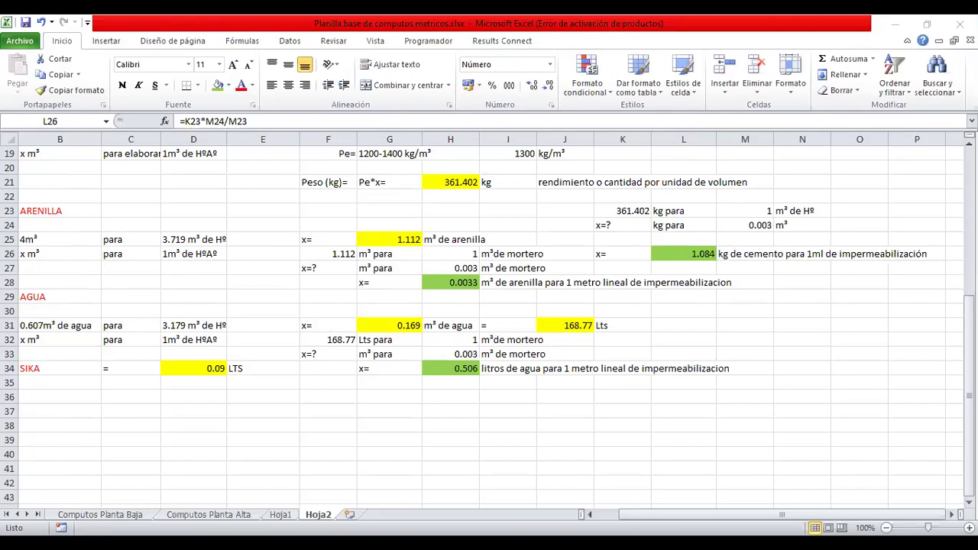
Step: Change the fill of the SIKA amount in D34 to green like the other results
left_click(696, 255)
left_click(454, 282)
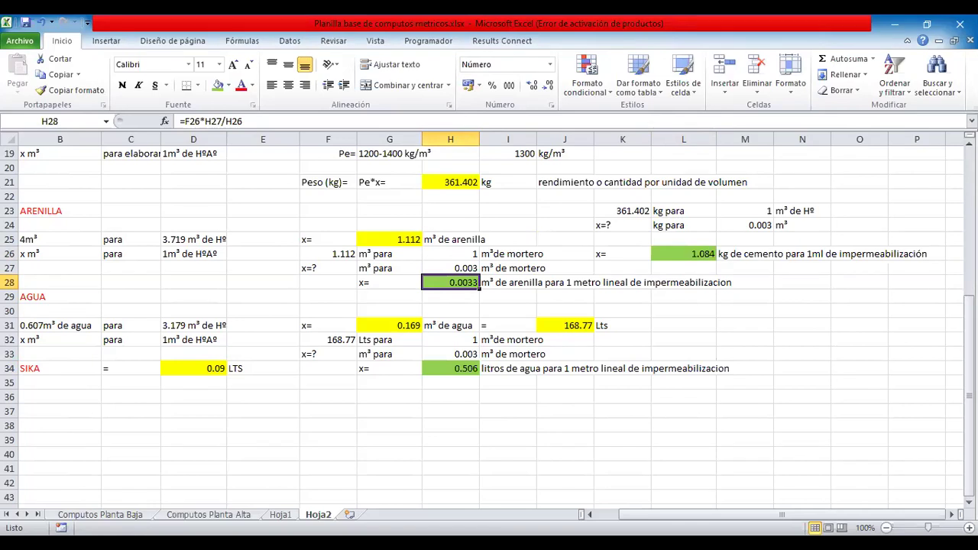
left_click(197, 371)
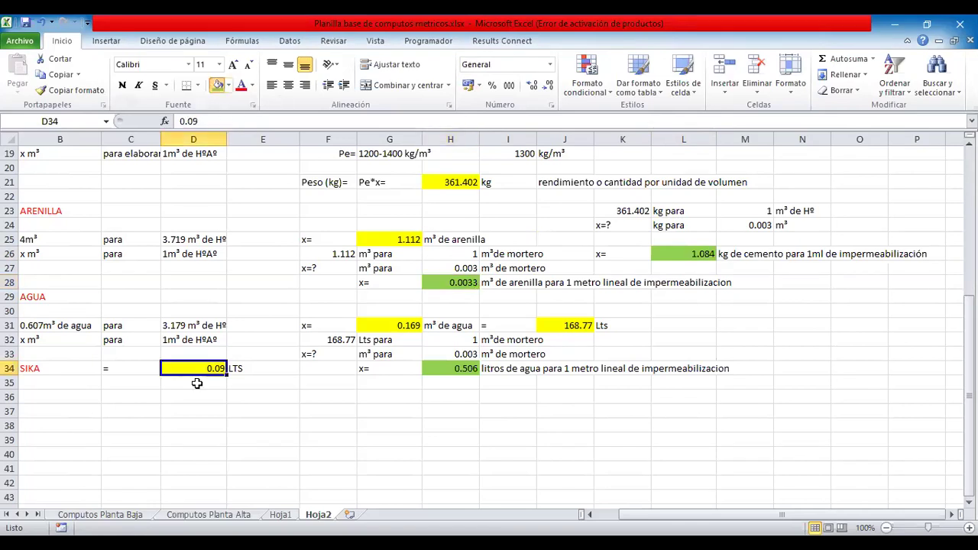
key("ctrl+z")
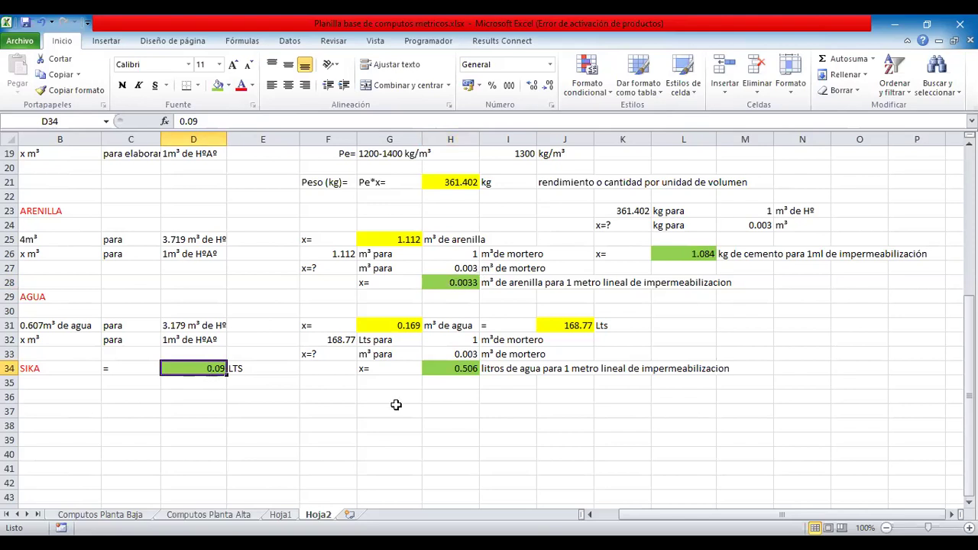
Step: Widen column C to fit the para elaborar text in rows 17 and 19
key("Right")
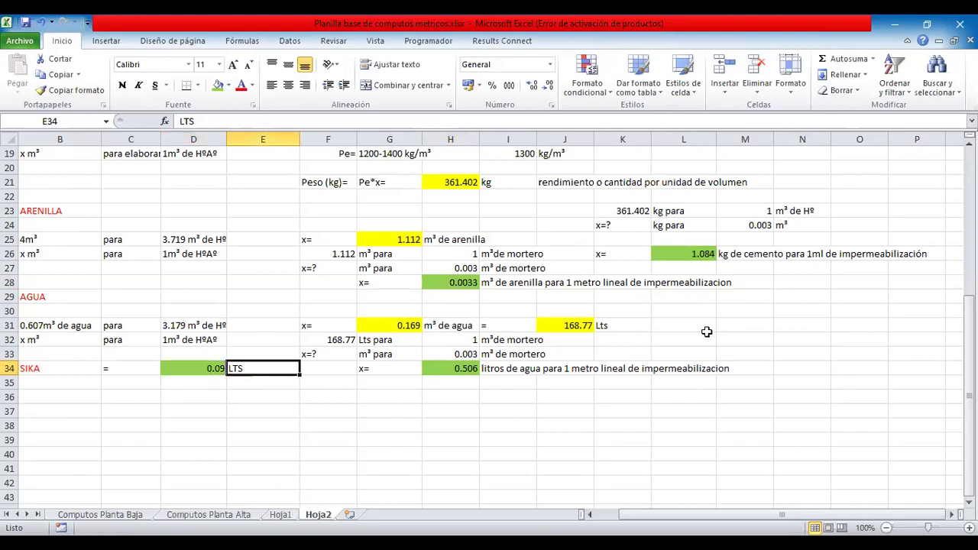
key("Up")
key("Right")
key("Right")
key("Right")
key("Right")
key("Right")
key("Right")
key("Right")
key("Right")
key("Right")
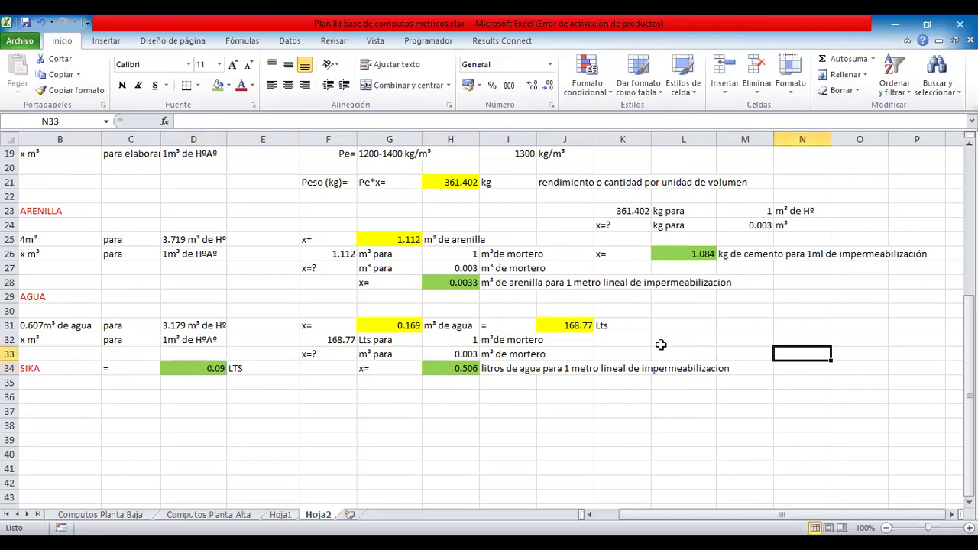
scroll(451, 327, "up", 1)
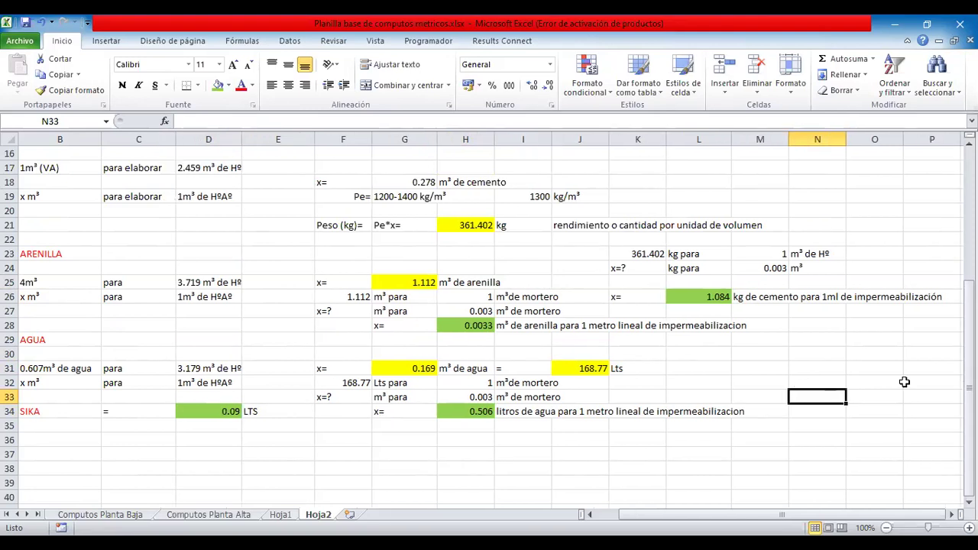
Step: Review the mortar calculations for cement, arenilla and agua, inspecting the water result in H34 and the SIKA amount in D34
key("Right")
key("Right")
key("Up")
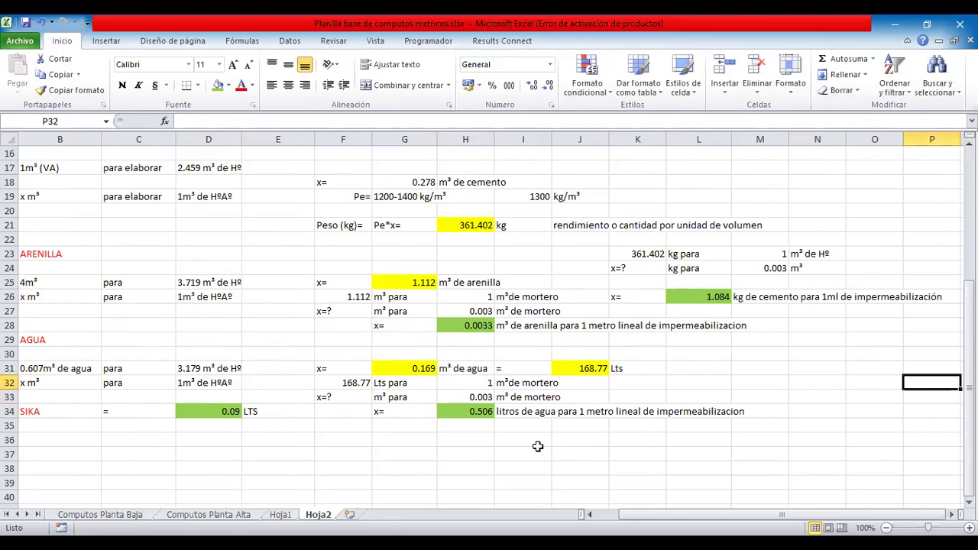
scroll(580, 361, "up", 3)
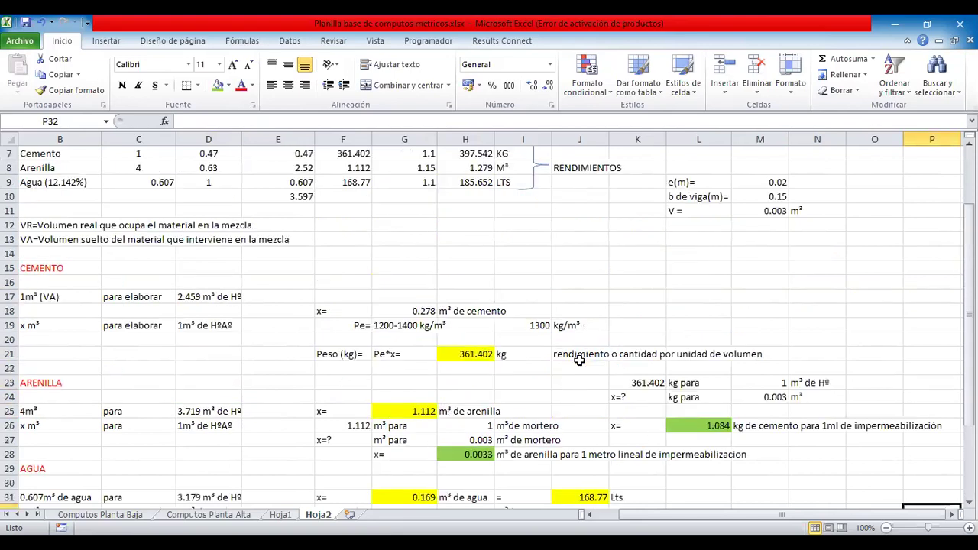
scroll(580, 361, "down", 2)
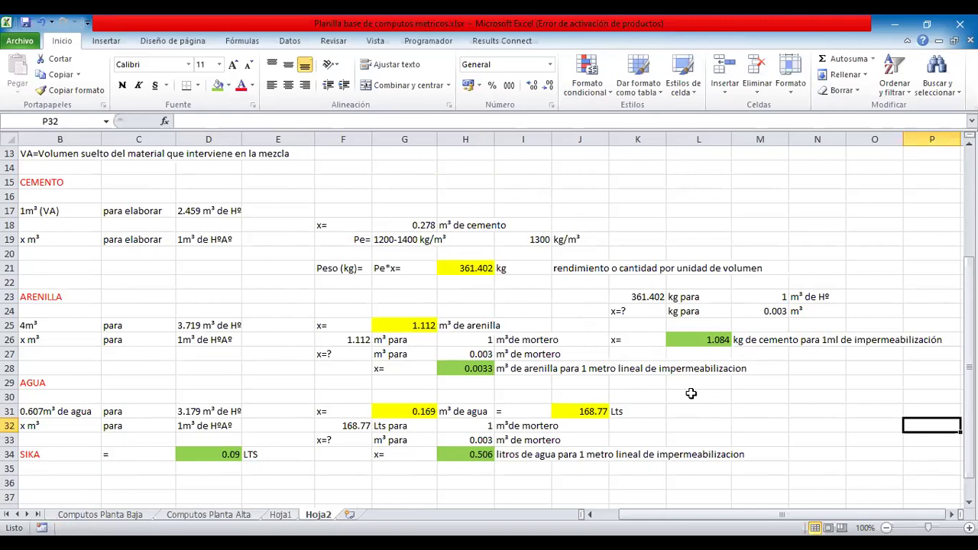
left_click(478, 454)
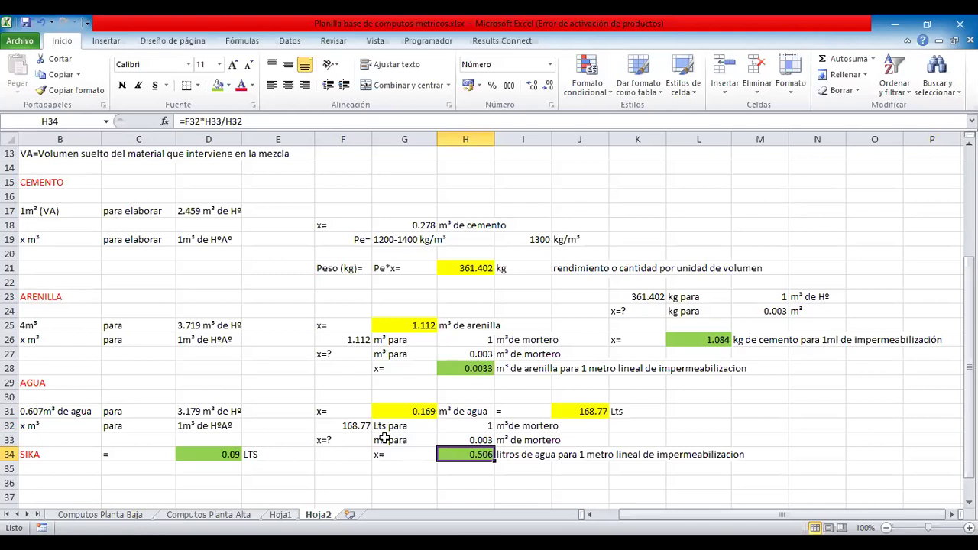
left_click(217, 455)
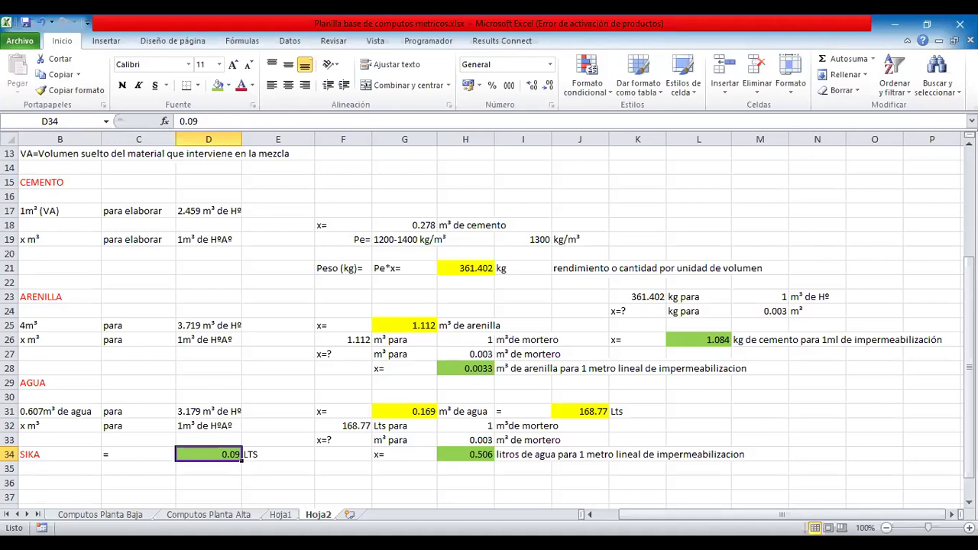
Step: Select the calculation block starting at the Dosificacion 1:4 heading in B3 and extending across to column M
scroll(229, 226, "up", 4)
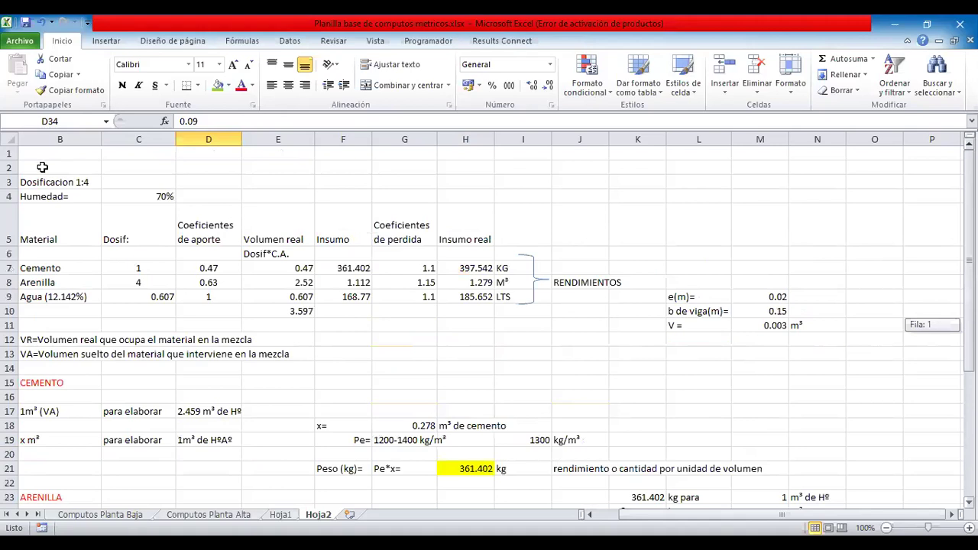
left_click_drag(53, 182, 767, 498)
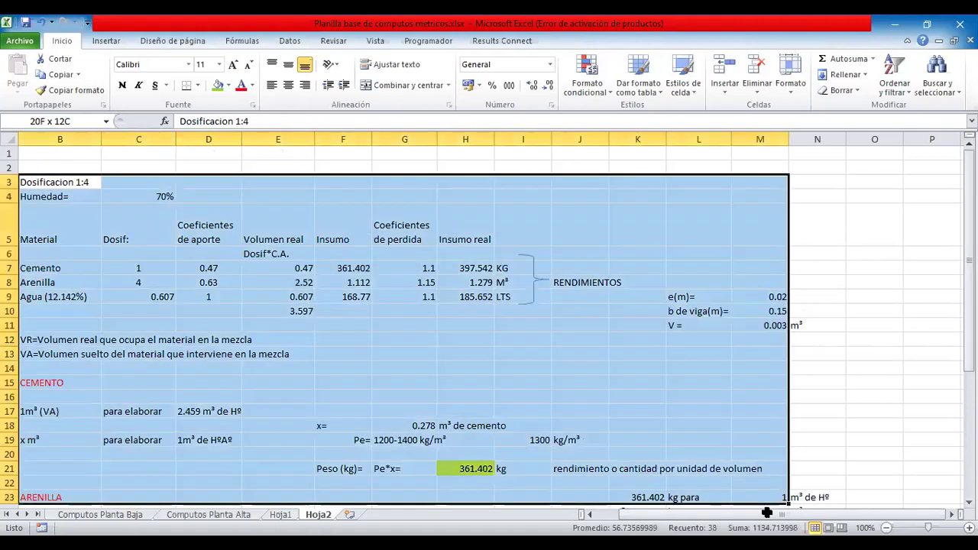